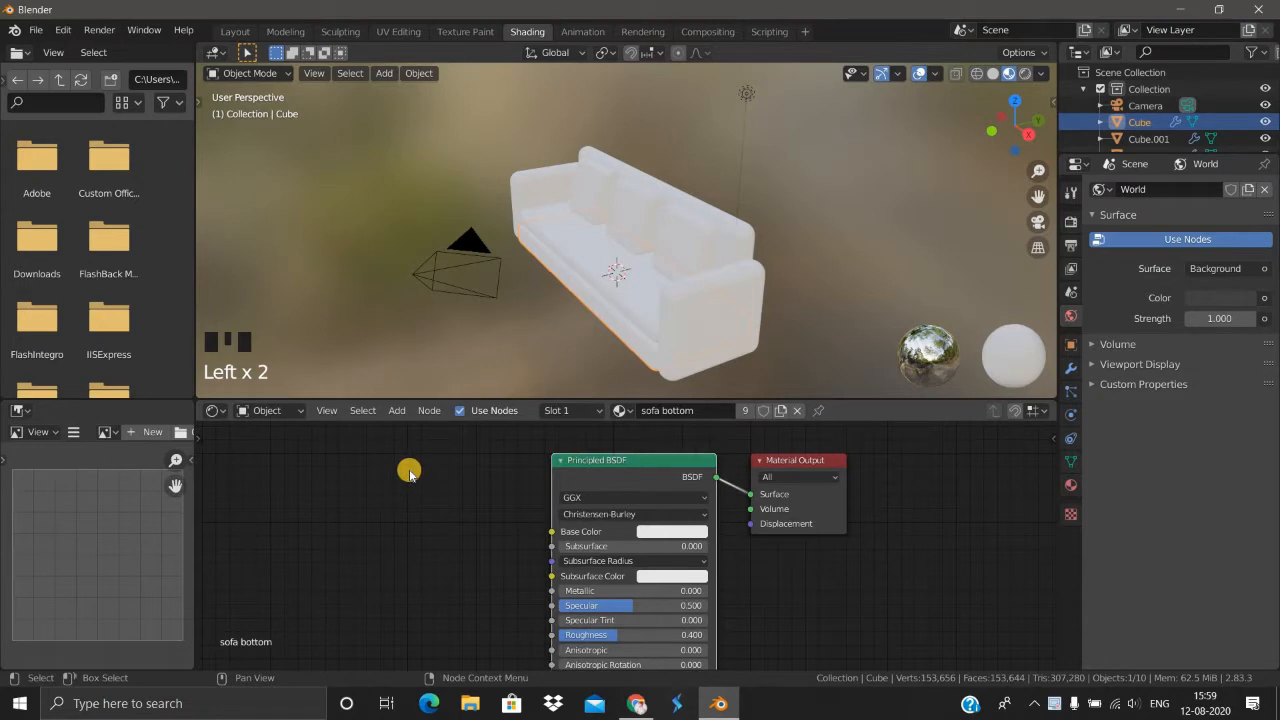
Step: Add Texture Coordinate, Mapping and Image Texture nodes feeding the Principled BSDF's base color, and position them beside the shader
key(ctrl+t)
scroll(423, 517, down, 2)
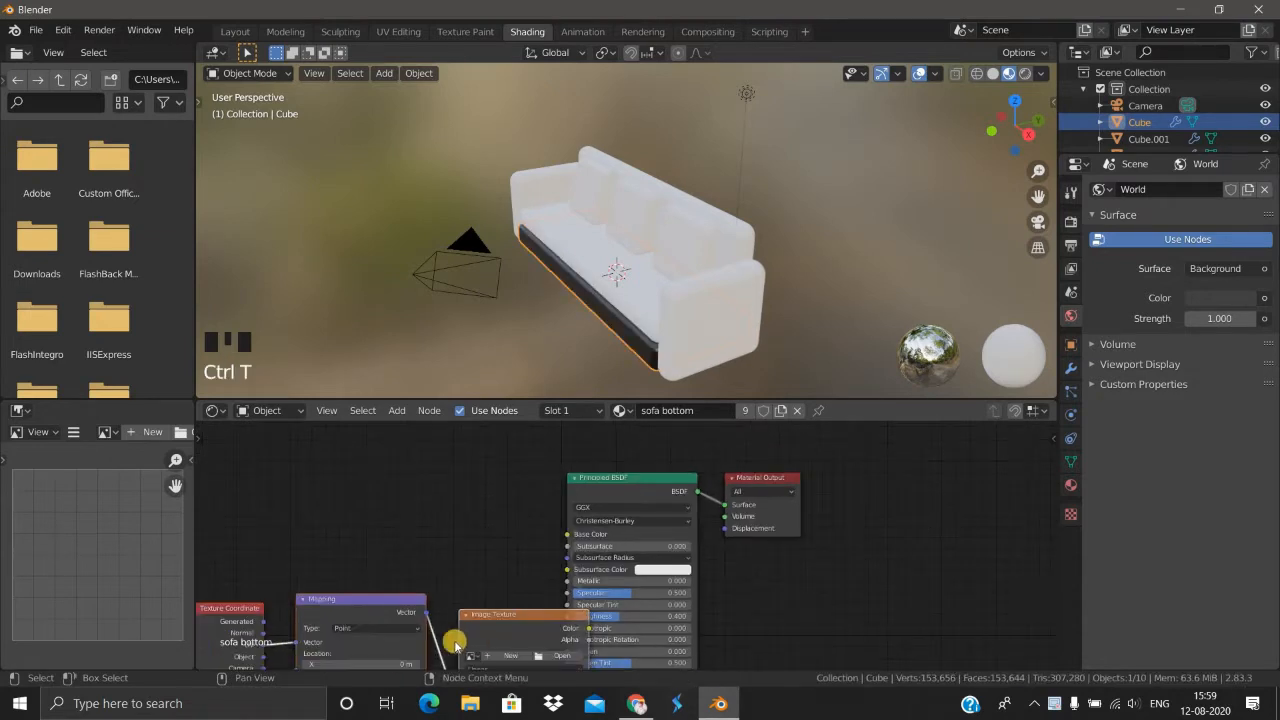
scroll(485, 527, down, 1)
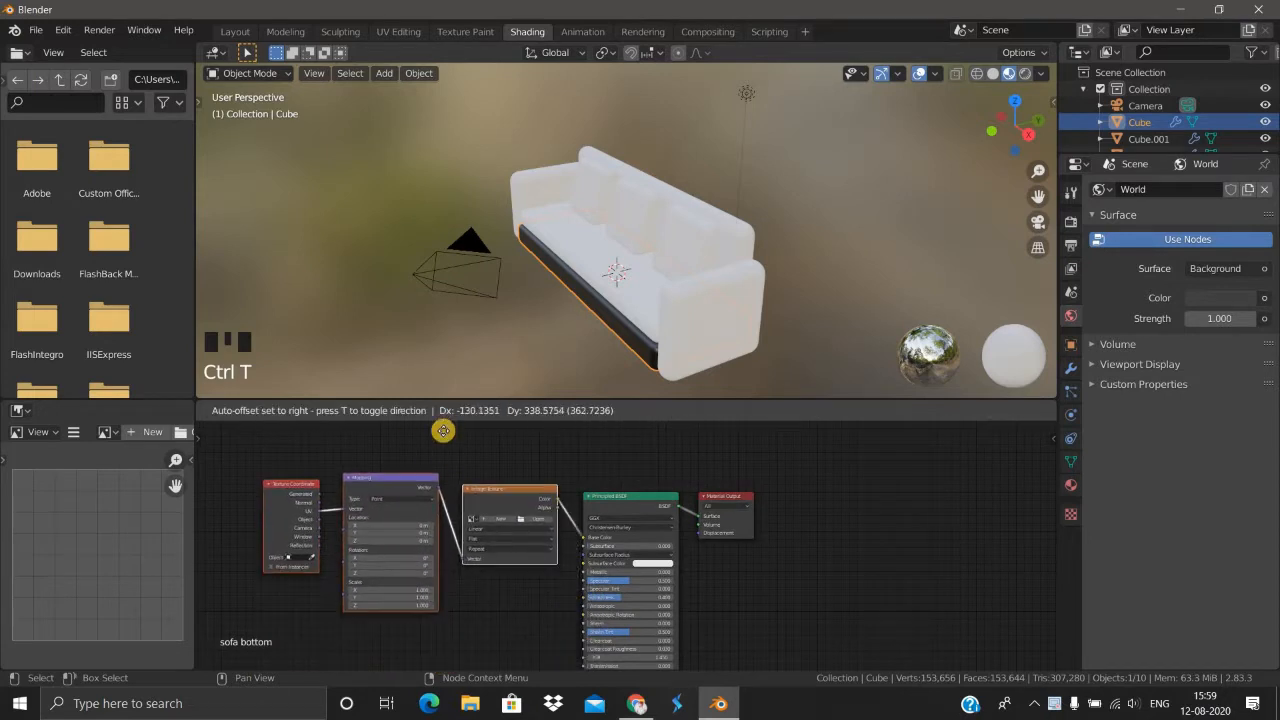
click(467, 474)
scroll(460, 472, up, 1)
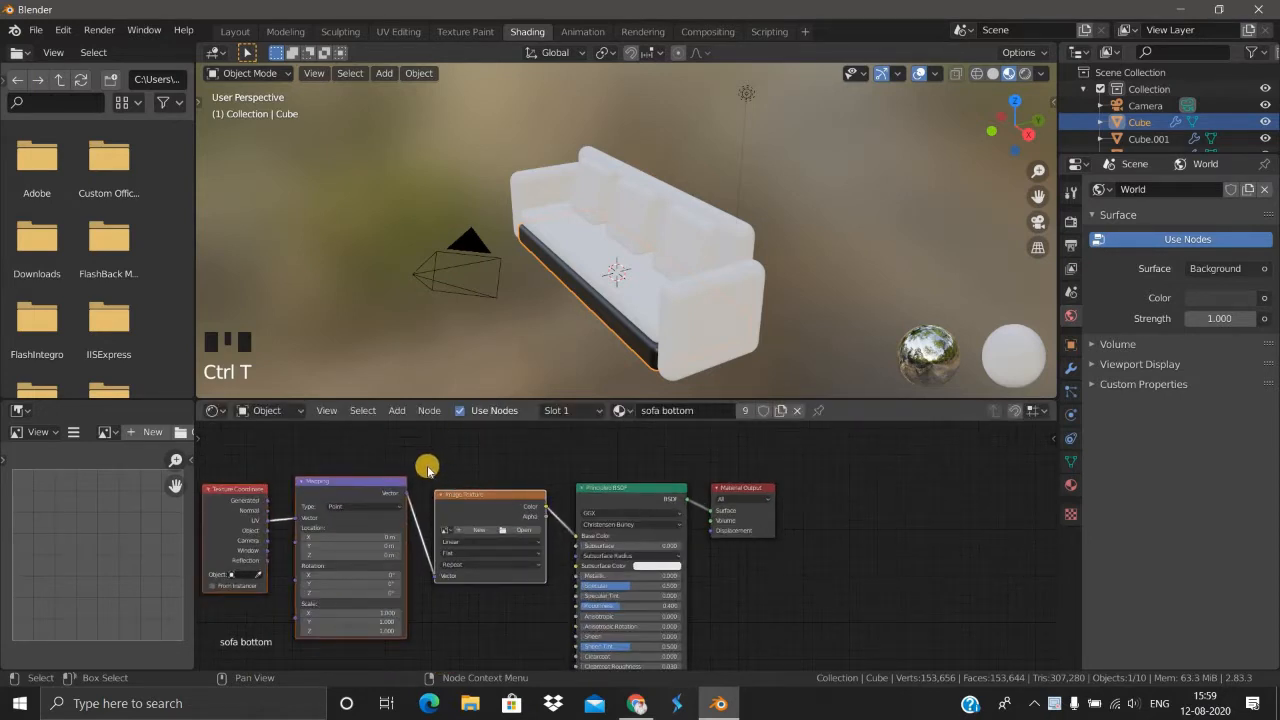
scroll(427, 470, up, 2)
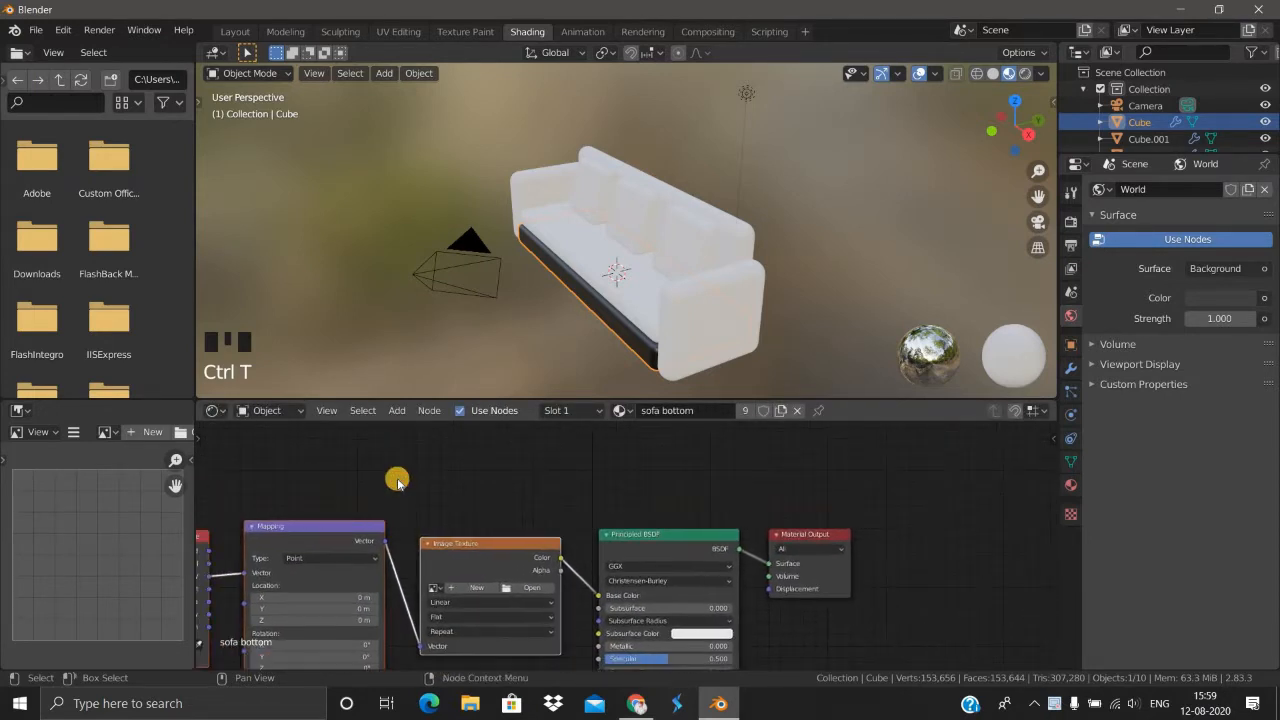
click(397, 482)
scroll(397, 482, down, 1)
middle_drag(397, 482, 449, 502)
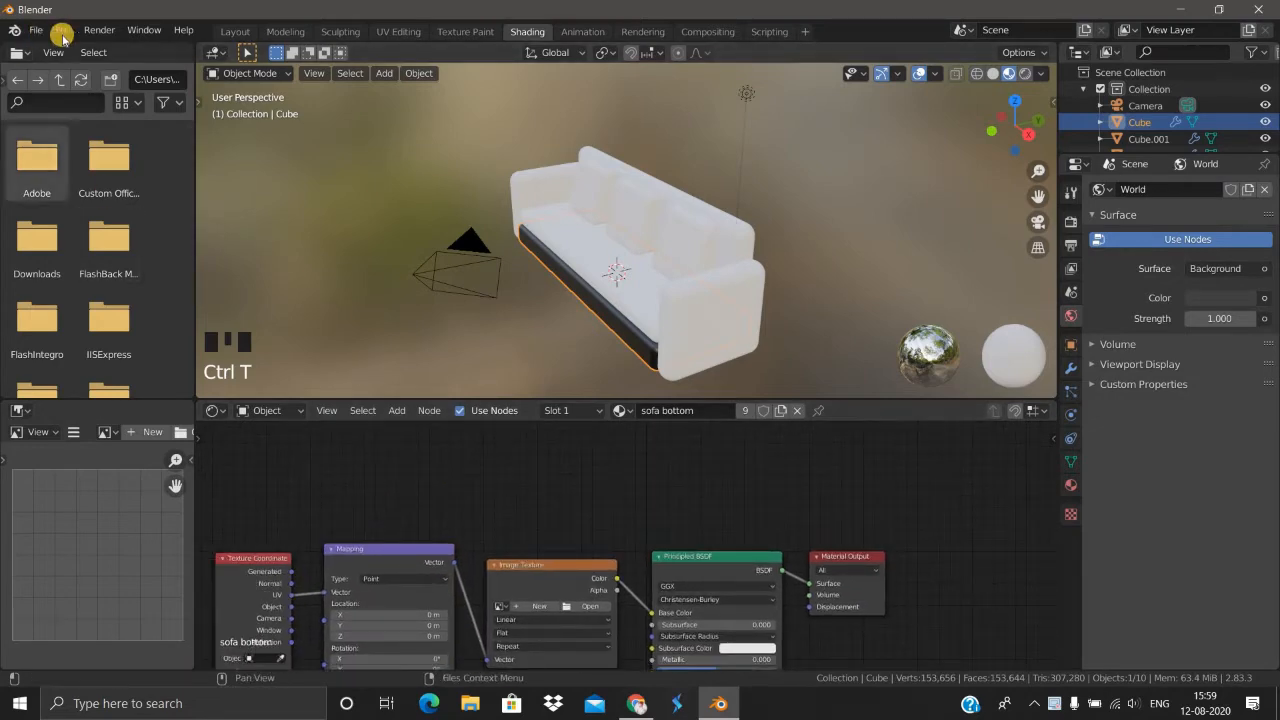
Step: Search the add-on preferences for "node" to check whether Node Wrangler is enabled, and close the preferences
click(62, 30)
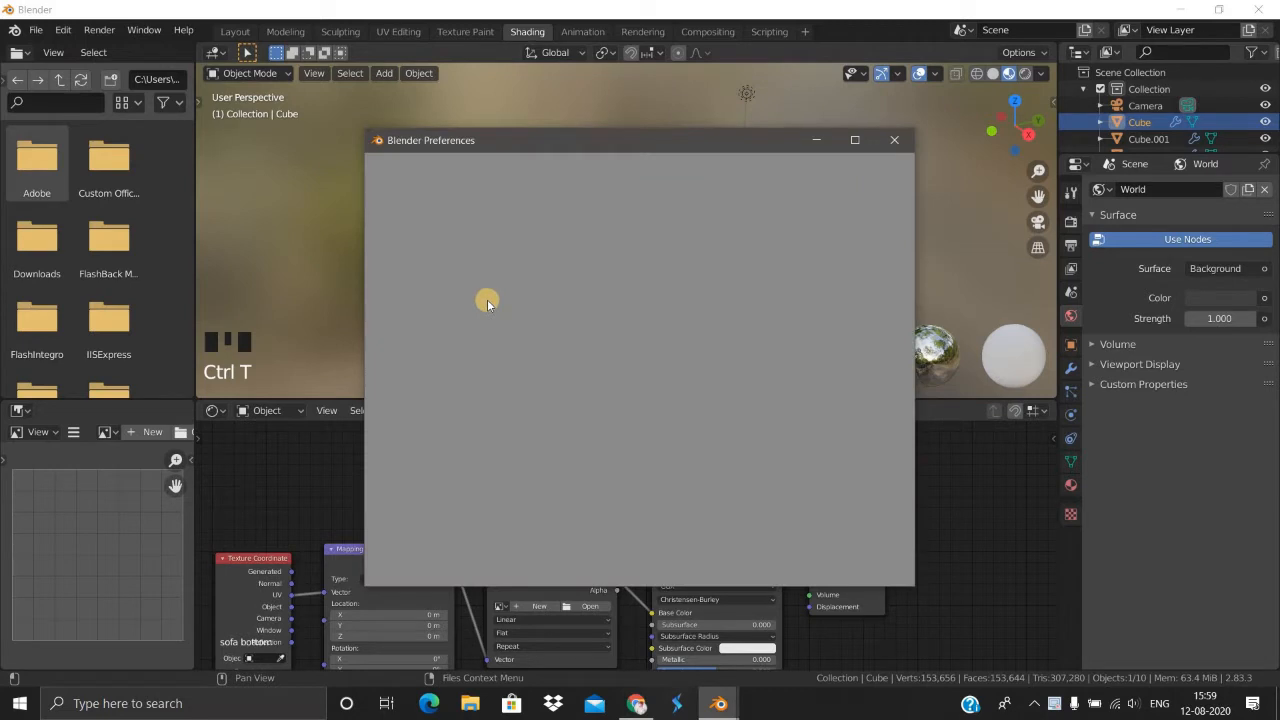
click(808, 188)
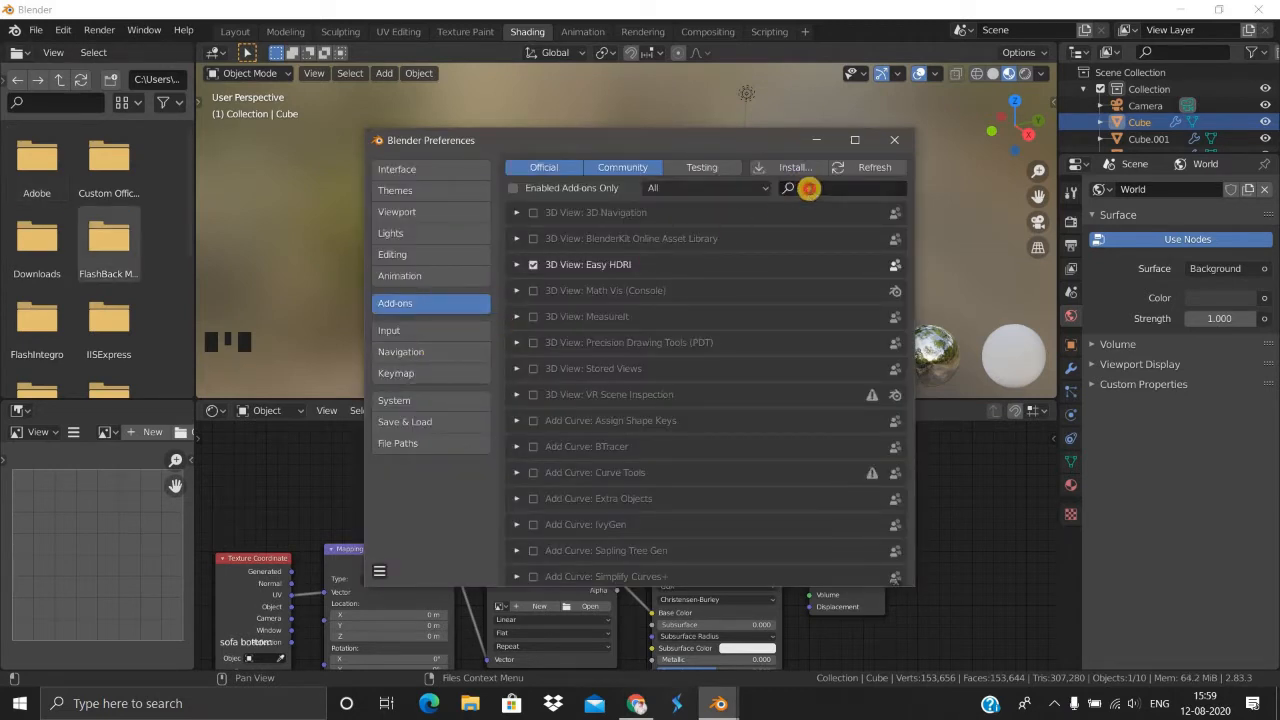
text(node)
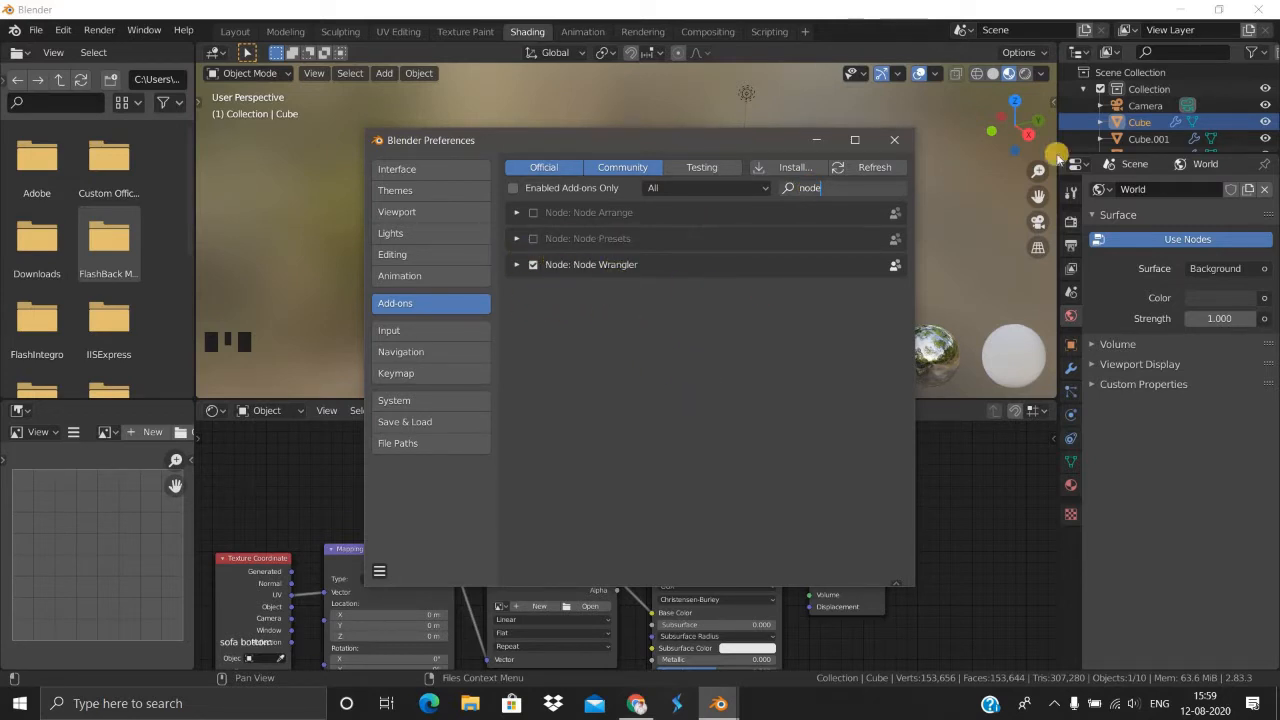
click(893, 139)
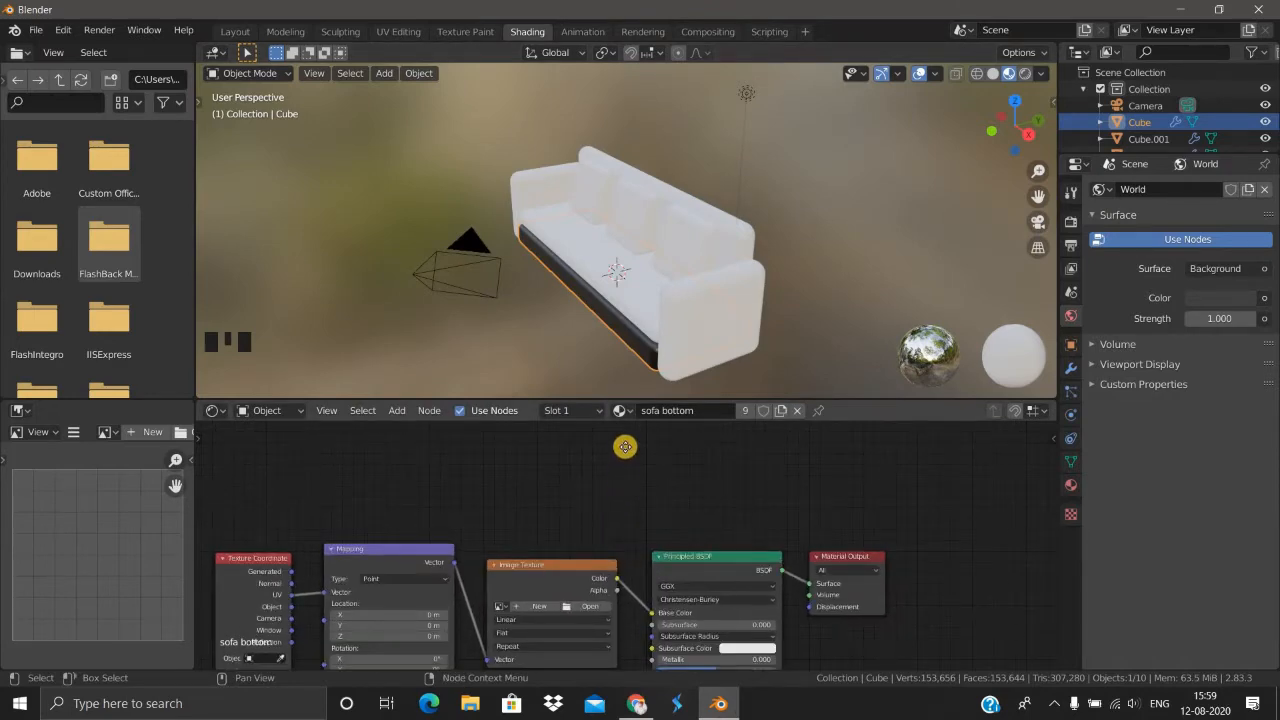
Step: Load Leather011_4K_Color.jpg from the leather folder of the 7.7-Using image textures favorite into the Image Texture node
scroll(608, 543, down, 3)
click(602, 546)
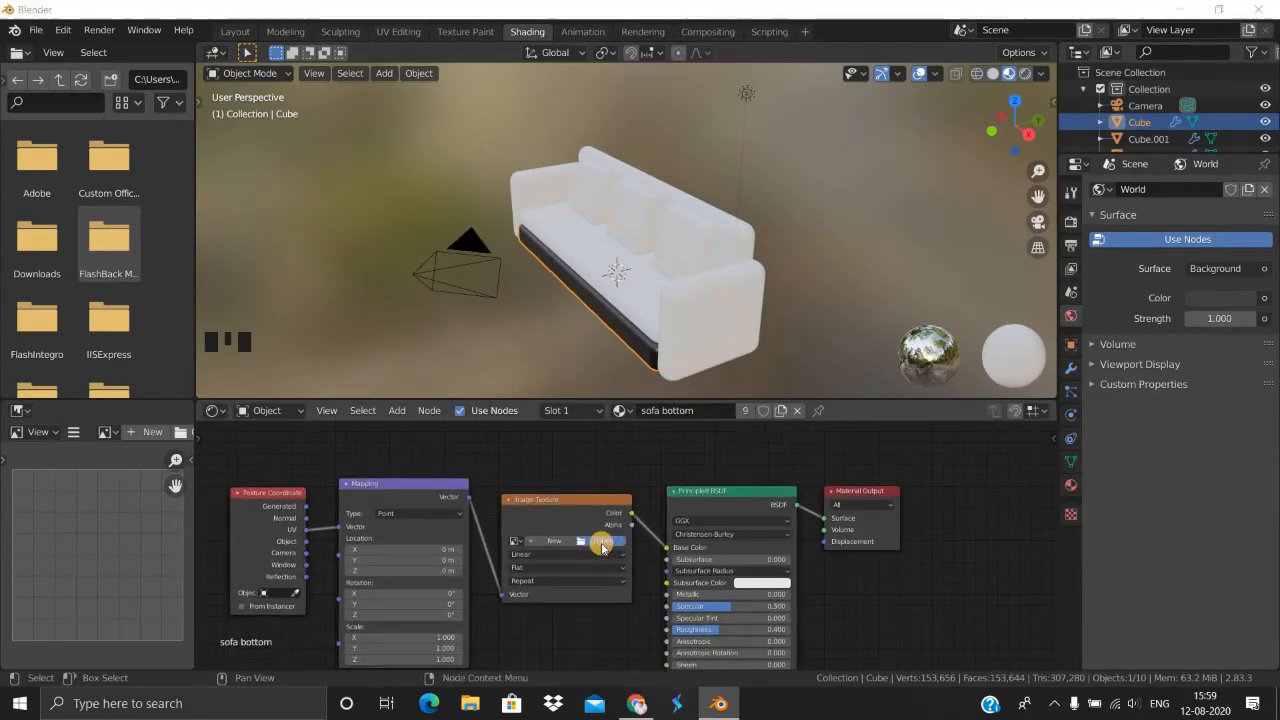
click(301, 442)
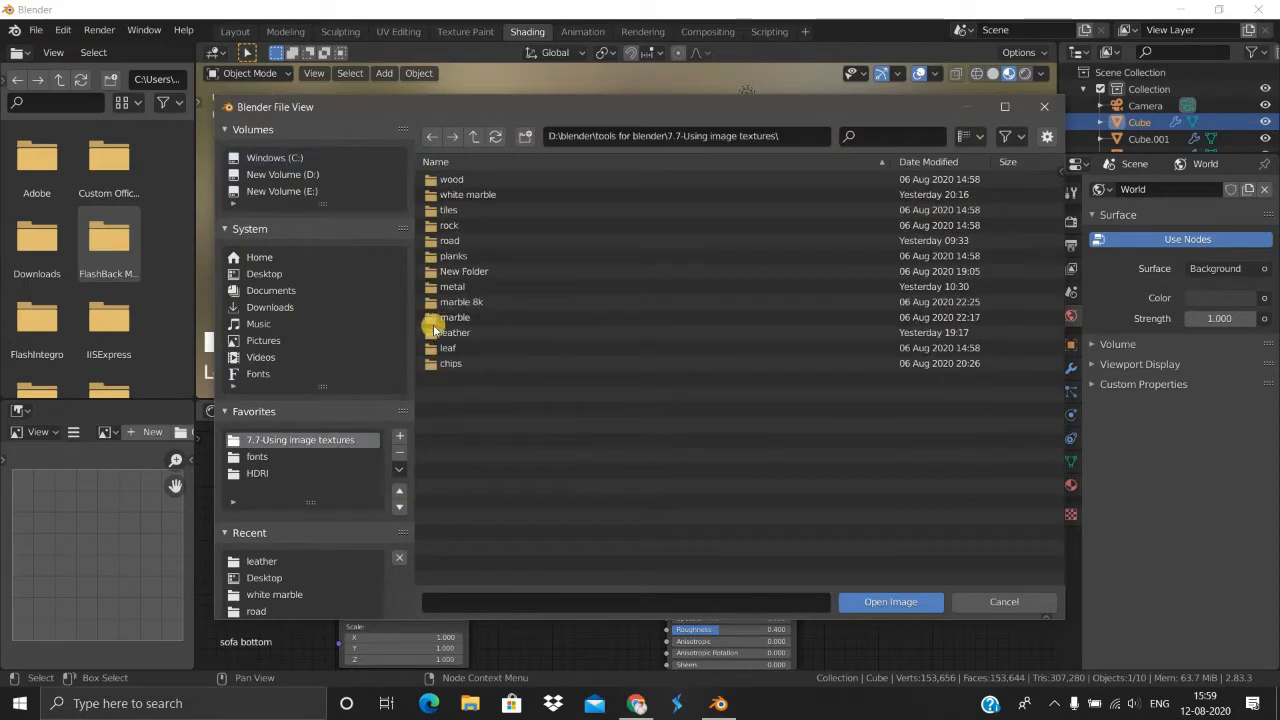
click(455, 332)
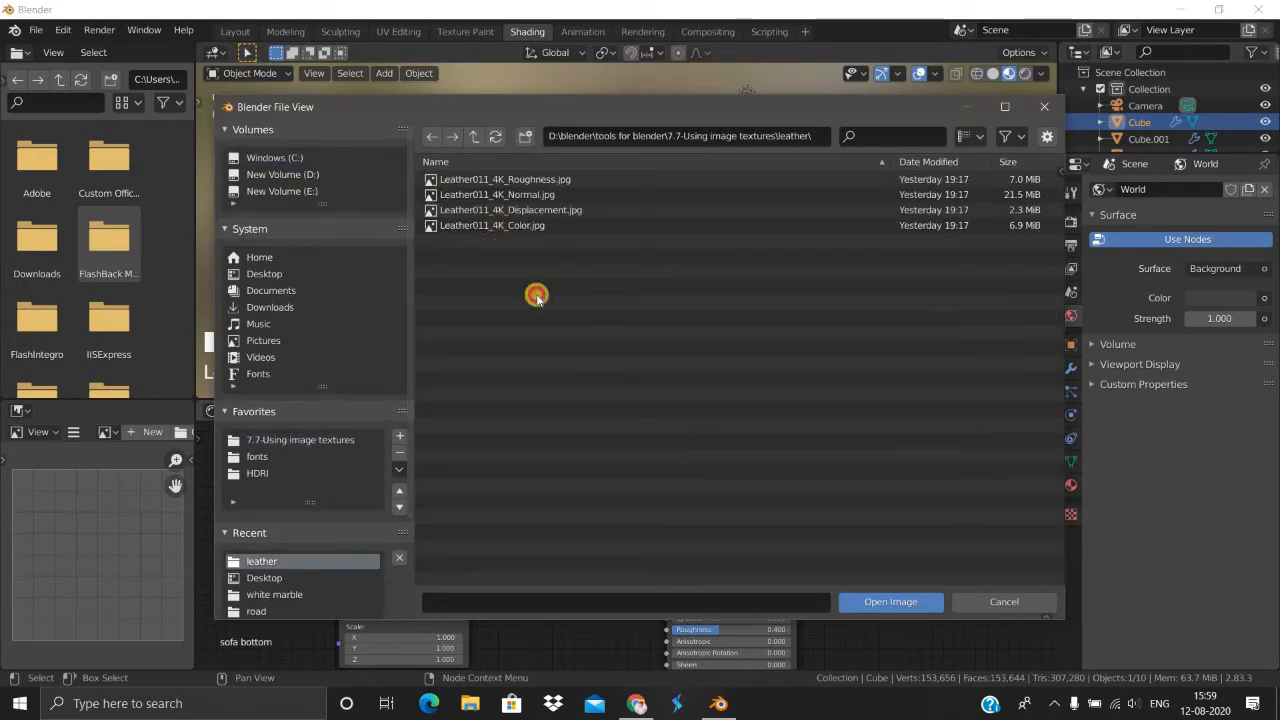
click(510, 227)
click(858, 601)
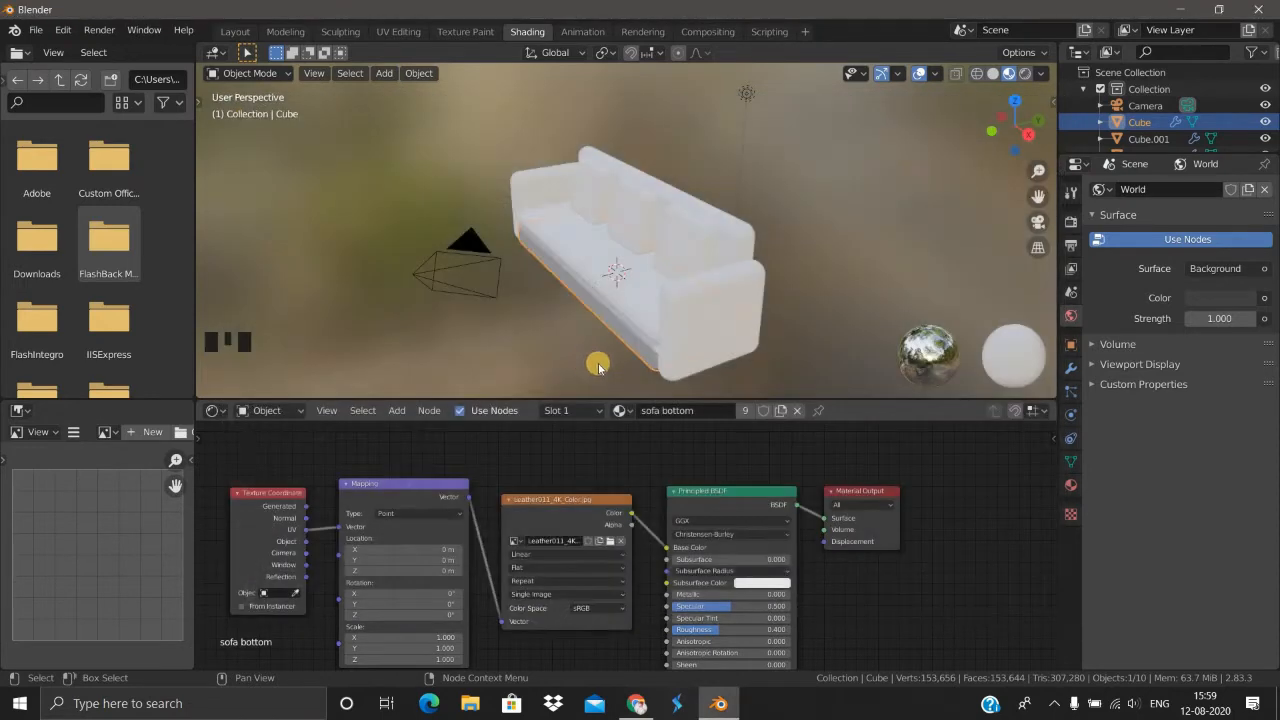
Step: Hide every object except the sofa's bottom block using the Layout workspace, and return to the Shading workspace
mouse_move(597, 363)
middle_down()
mouse_move(643, 366)
mouse_move(563, 363)
mouse_move(597, 340)
middle_up()
scroll(590, 348, up, 3)
scroll(251, 86, down, 4)
click(239, 33)
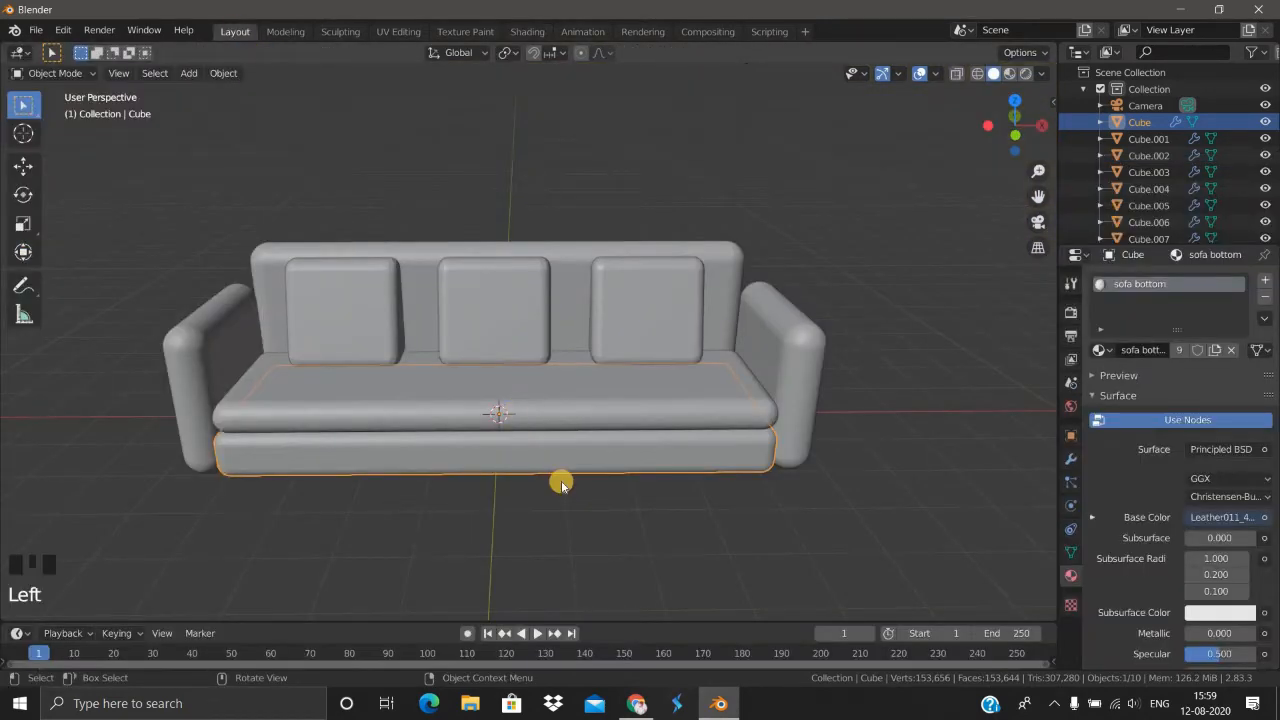
key(ctrl+i)
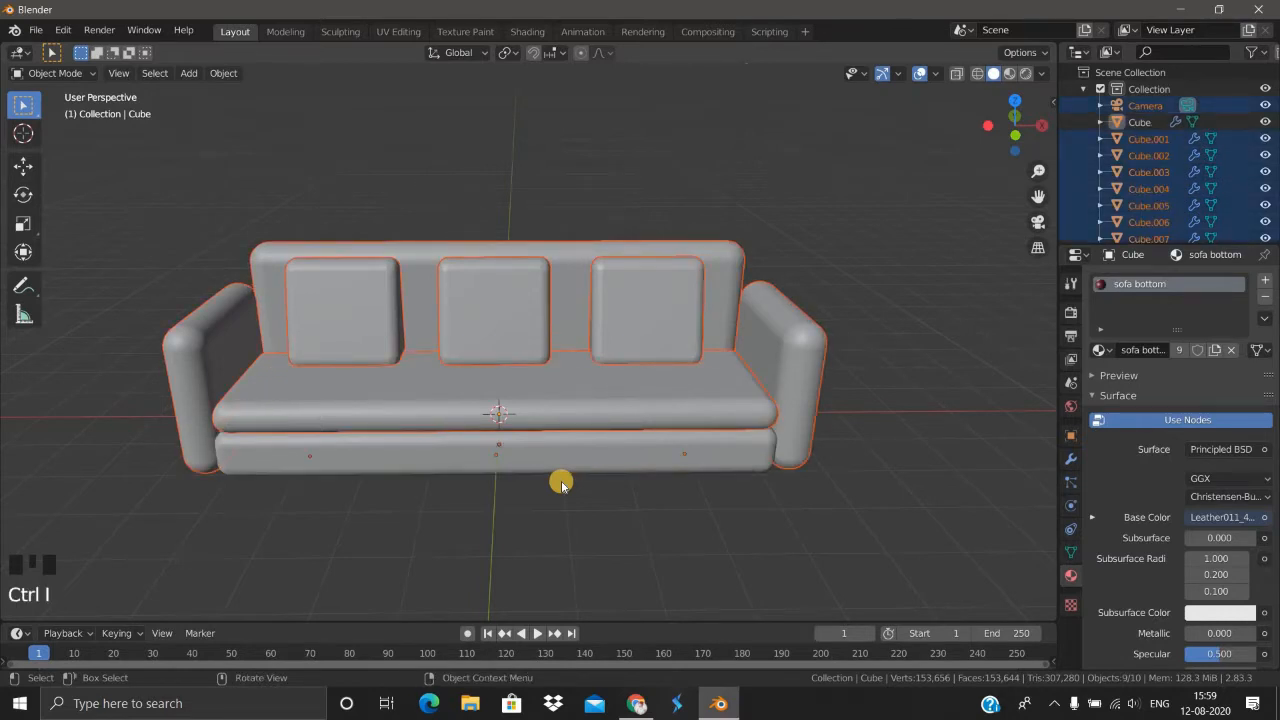
key(h)
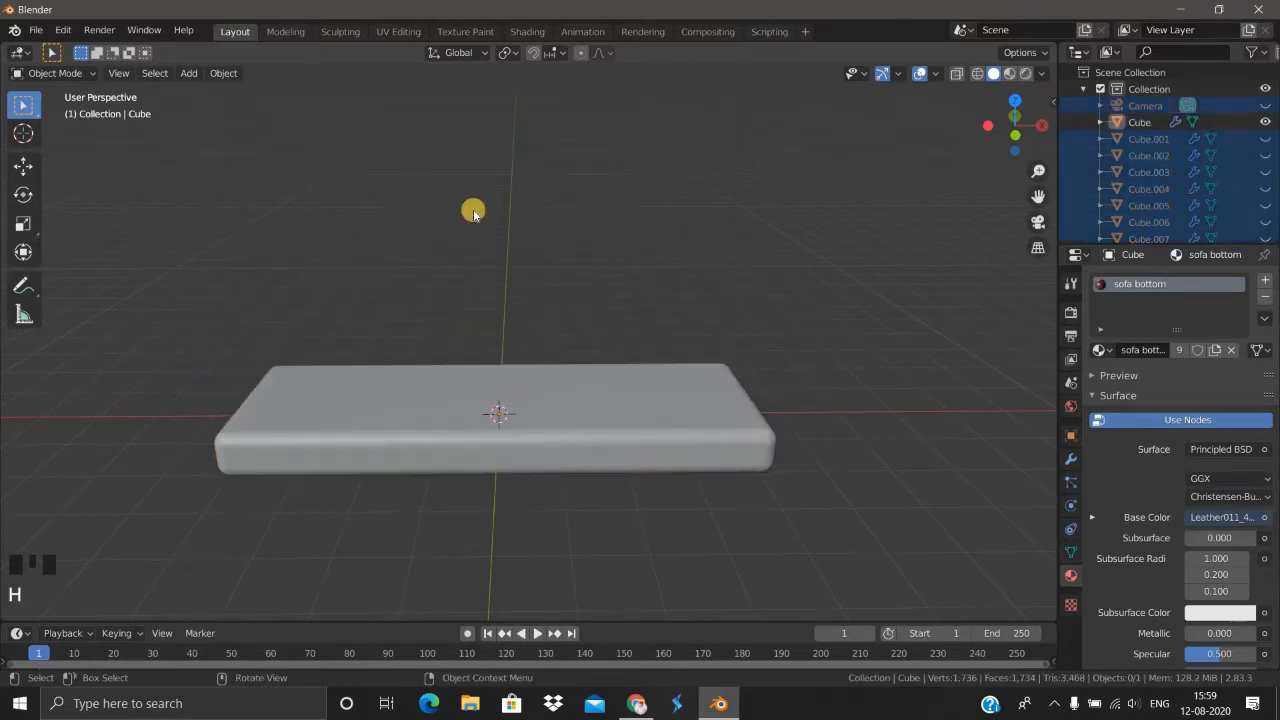
click(527, 31)
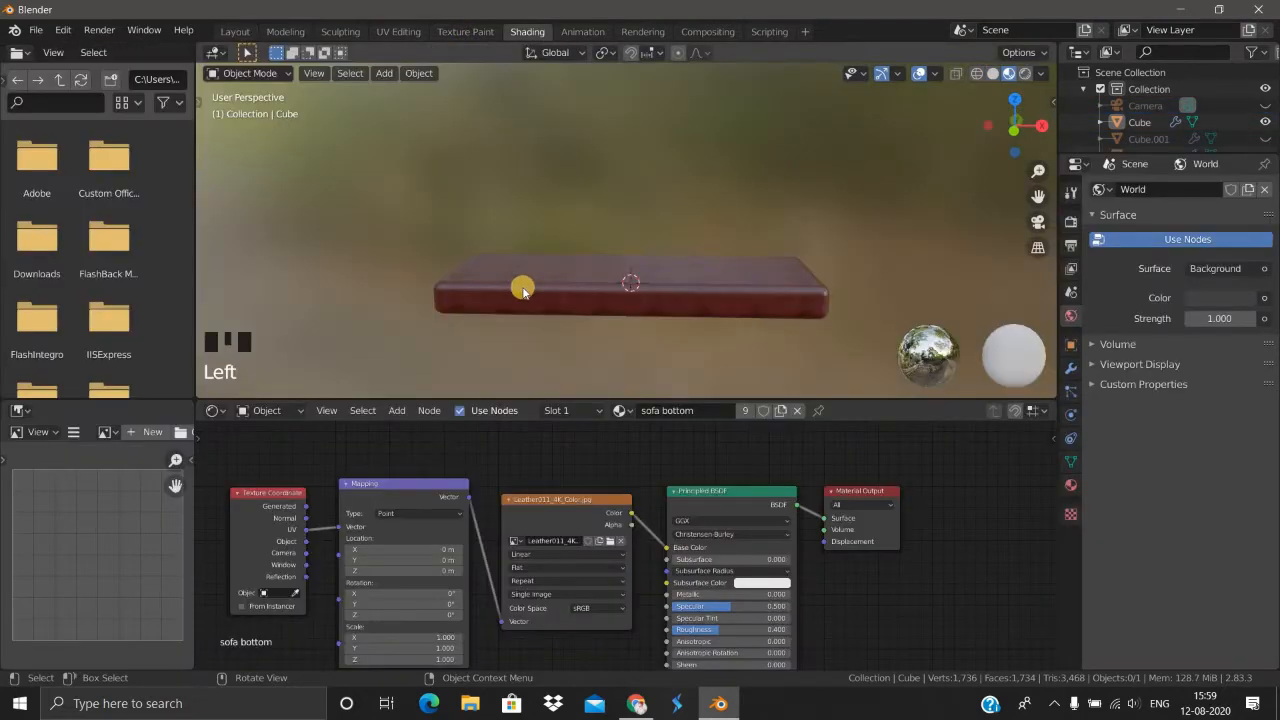
Step: Try a Mapping node scale of 1.6 on X and 1.5 on Y for the leather texture
scroll(560, 288, up, 3)
mouse_move(571, 291)
middle_down()
mouse_move(610, 271)
mouse_move(594, 357)
middle_up()
scroll(610, 271, down, 2)
scroll(594, 359, down, 2)
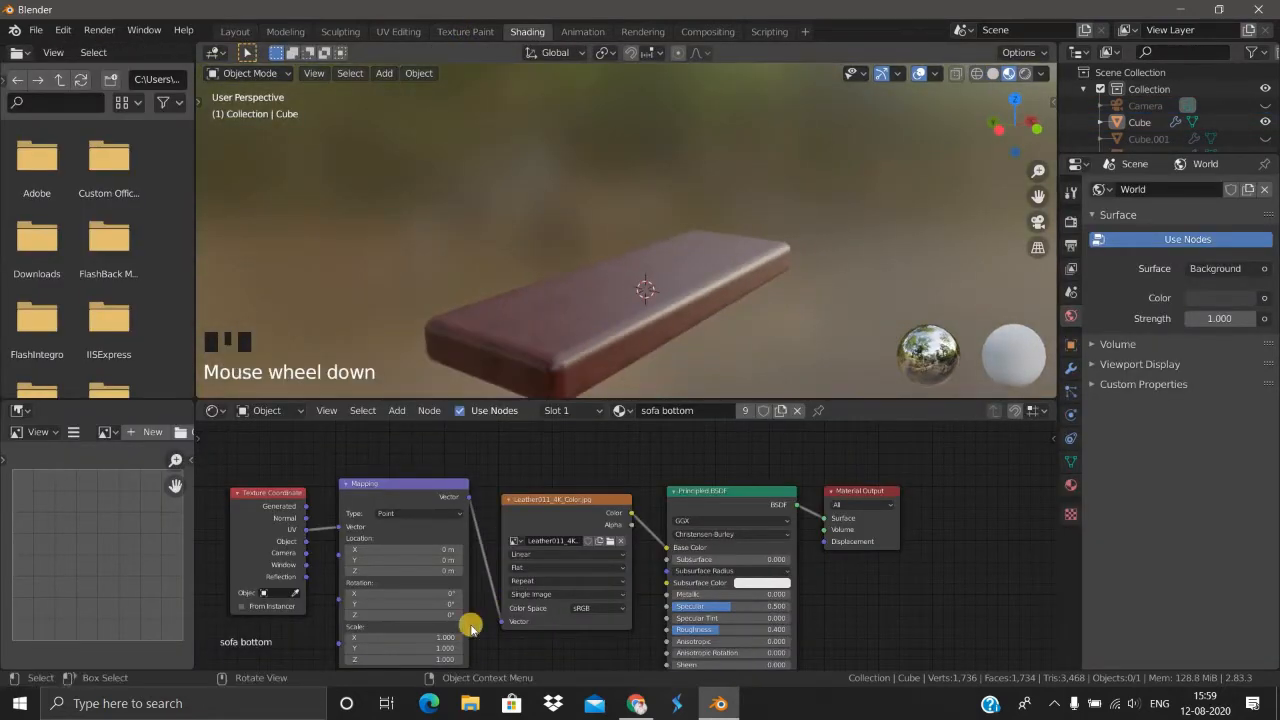
click(420, 639)
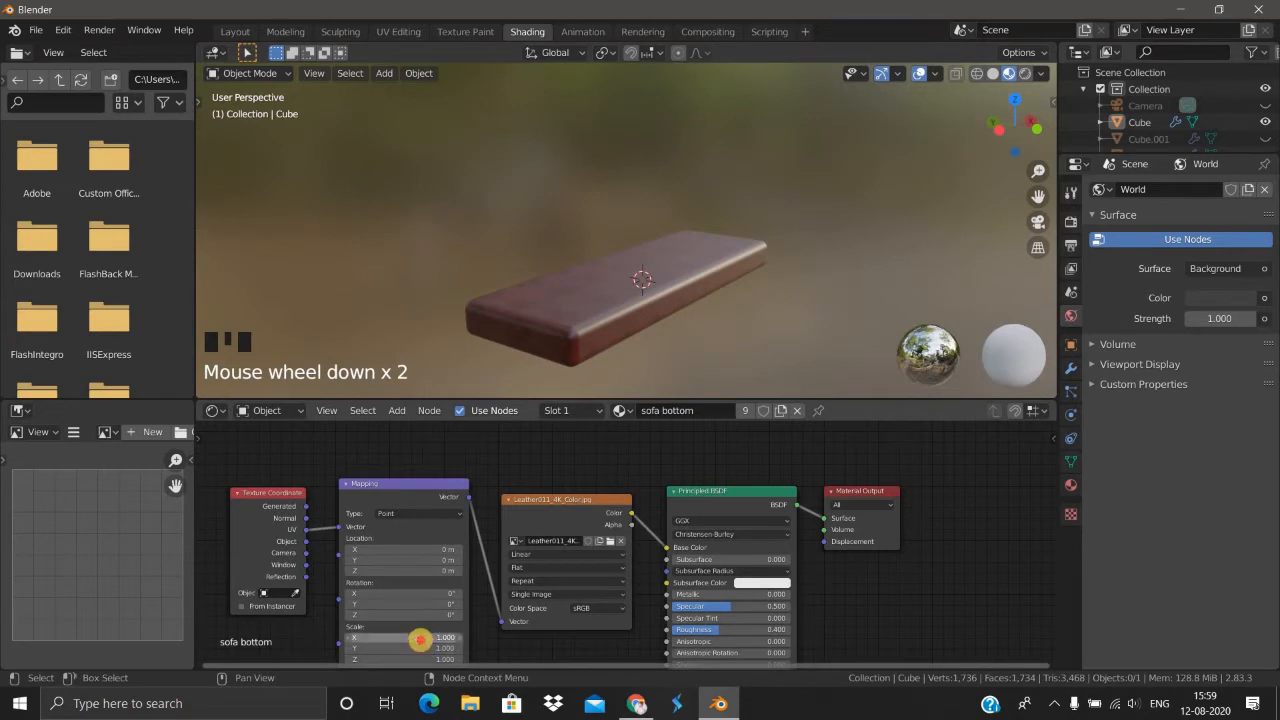
drag(413, 640, 469, 537)
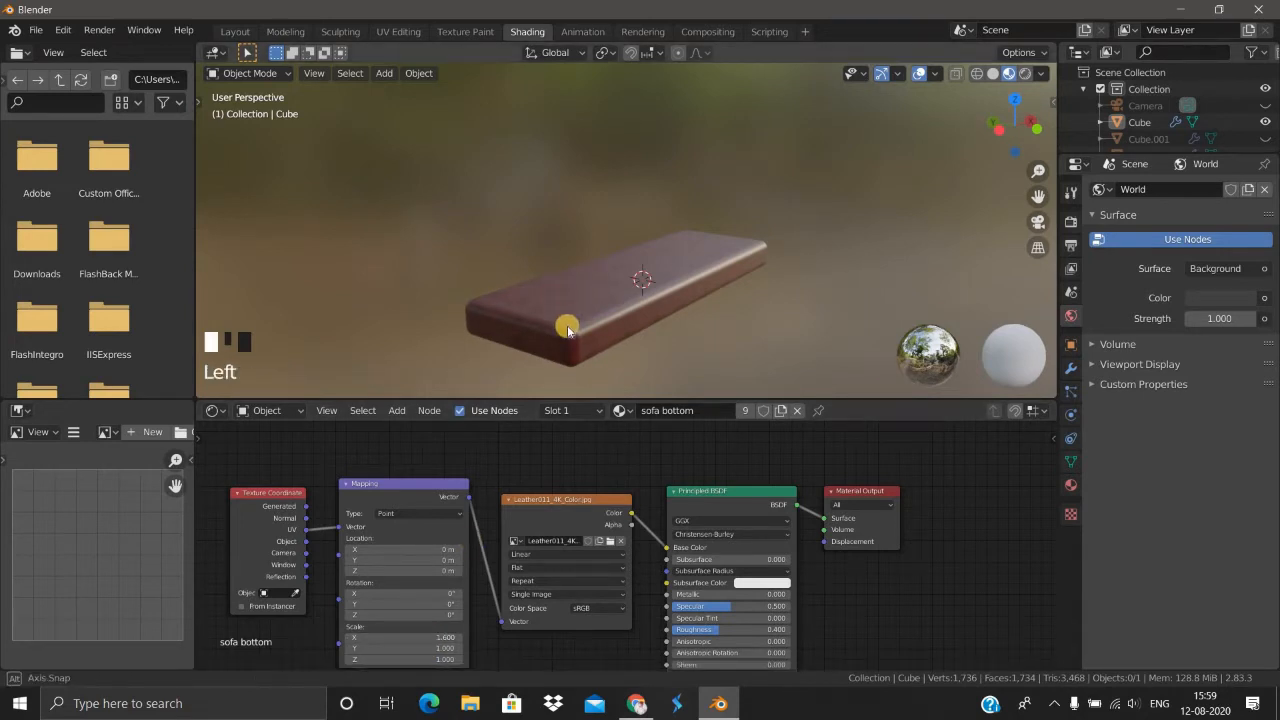
middle_drag(569, 326, 533, 484)
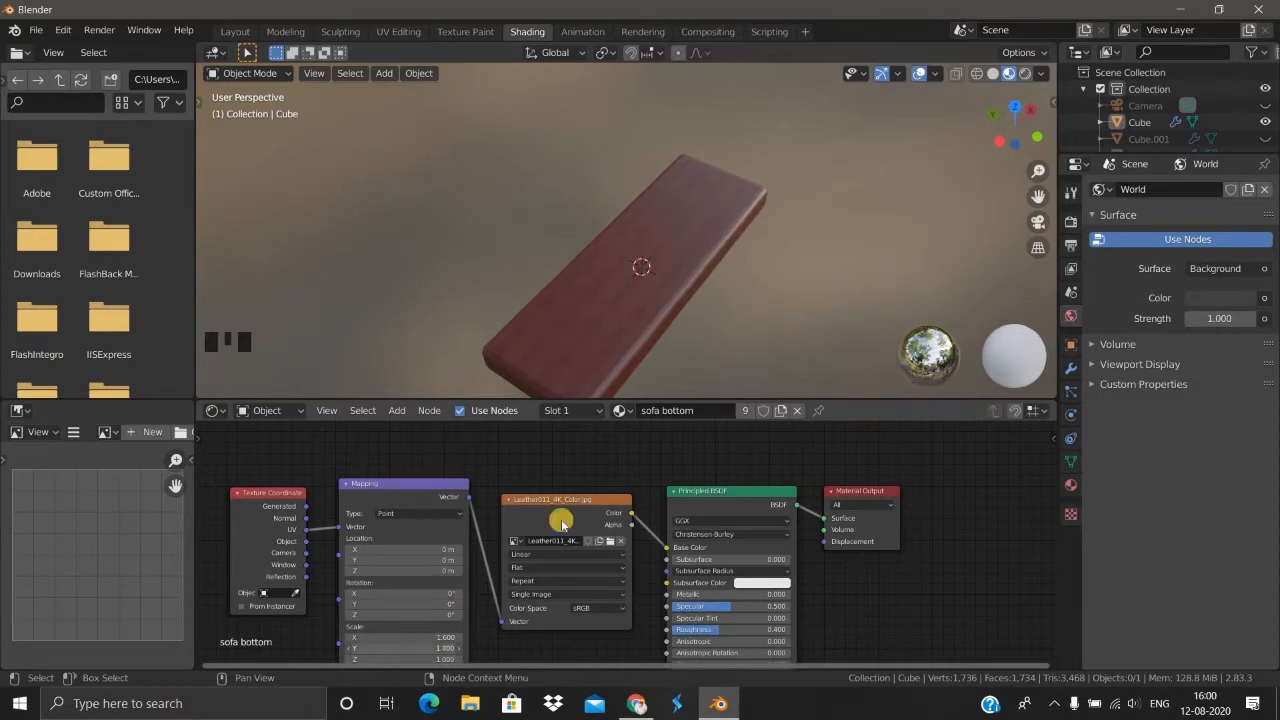
middle_drag(651, 286, 564, 354)
scroll(552, 271, up, 2)
scroll(455, 285, down, 2)
scroll(540, 329, down, 1)
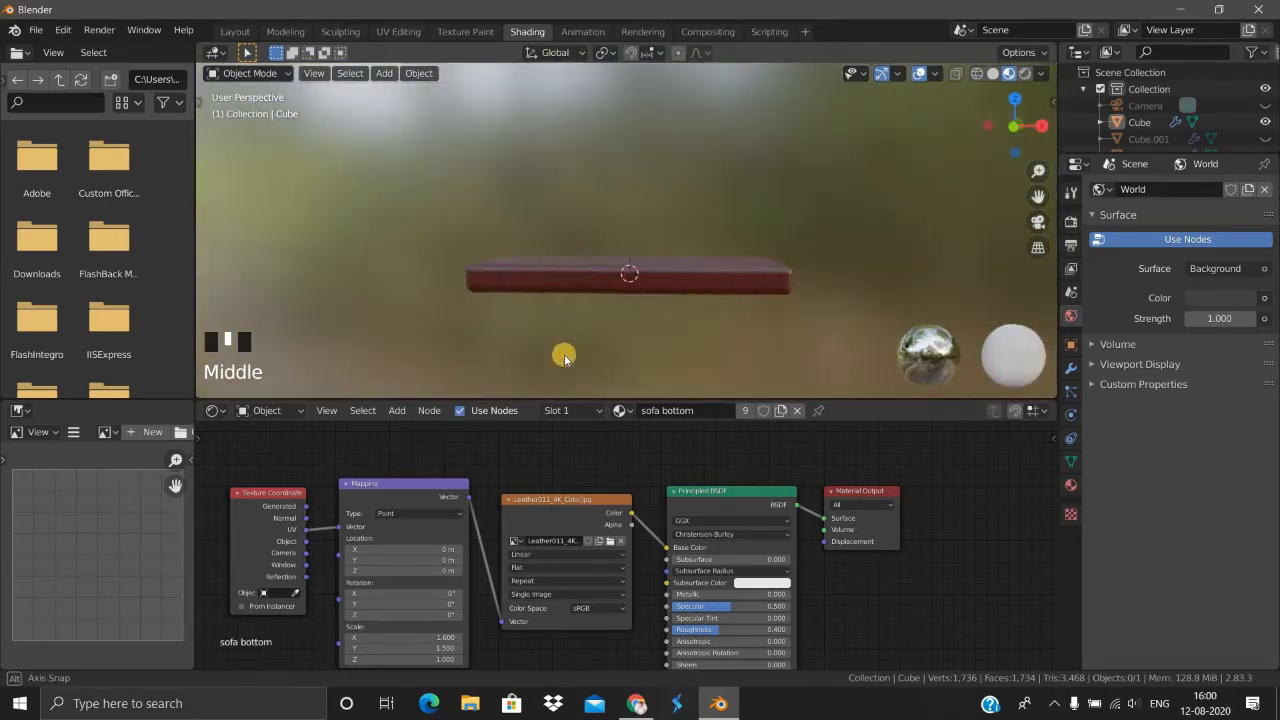
Step: Set the Mapping node's scale to 1.1 on X and 2.1 on Y
scroll(564, 354, up, 2)
drag(419, 649, 425, 638)
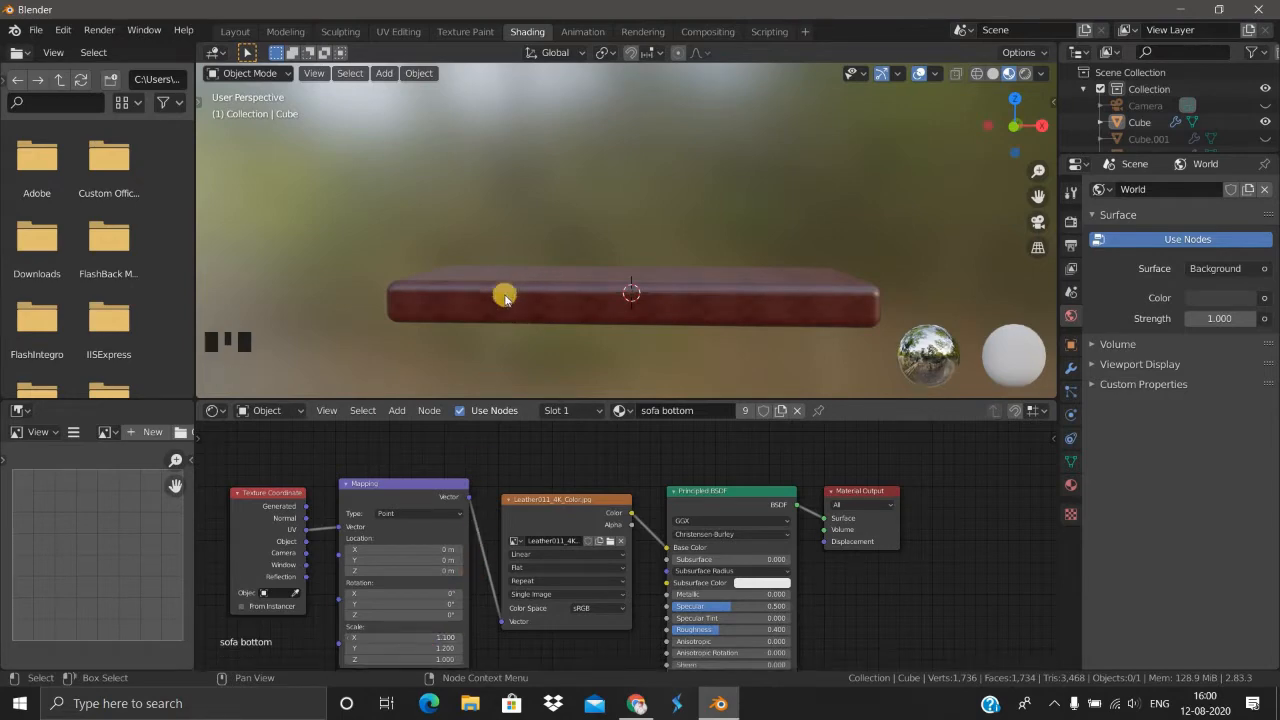
middle_drag(540, 316, 654, 334)
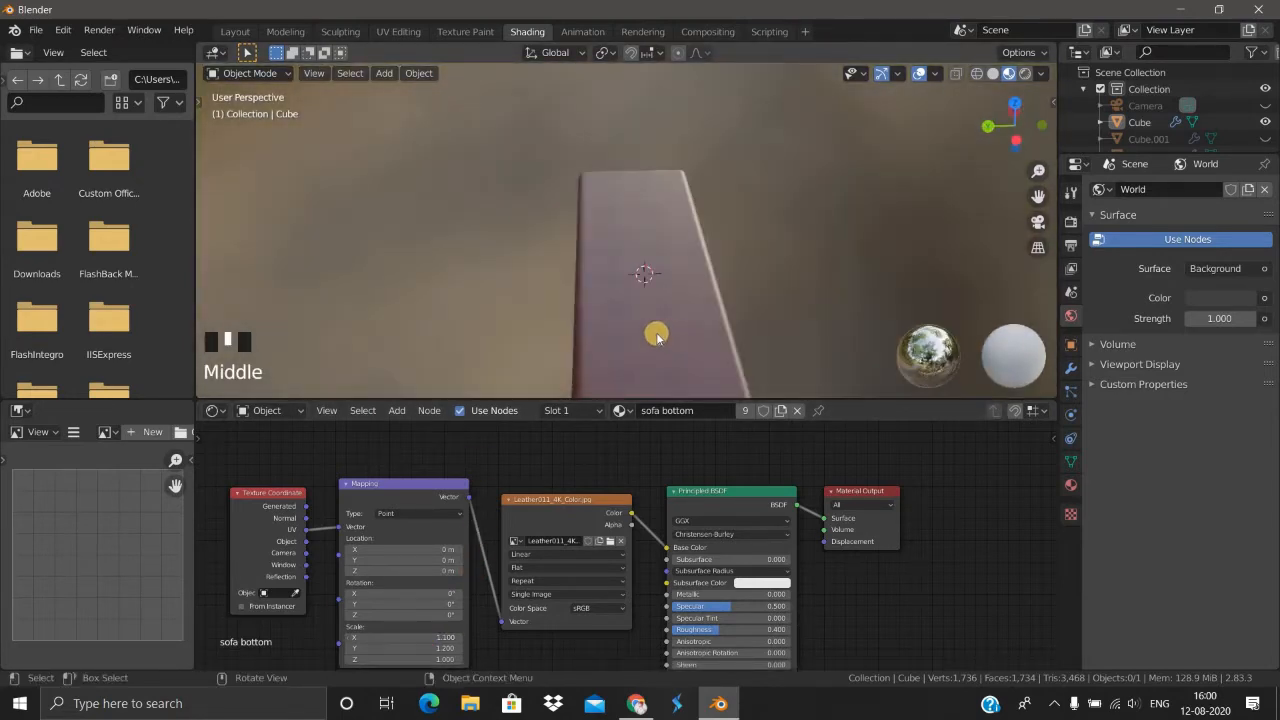
scroll(571, 294, up, 2)
middle_drag(571, 294, 386, 651)
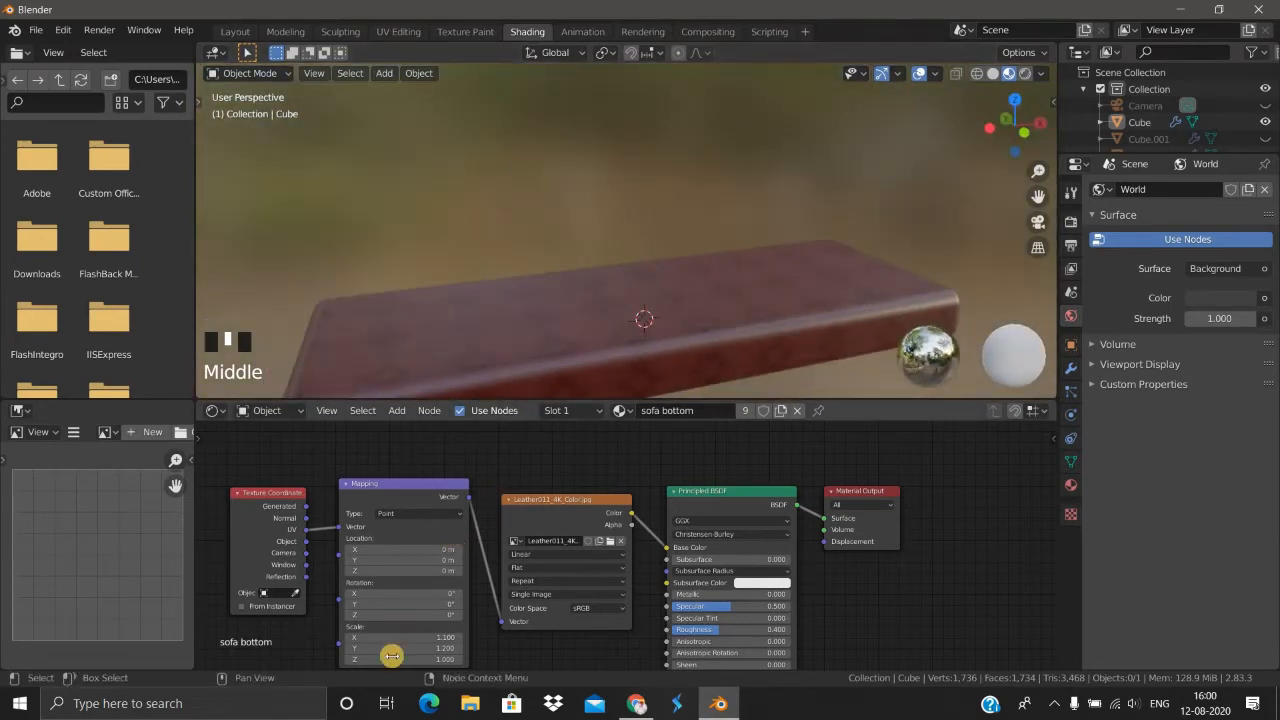
click(390, 652)
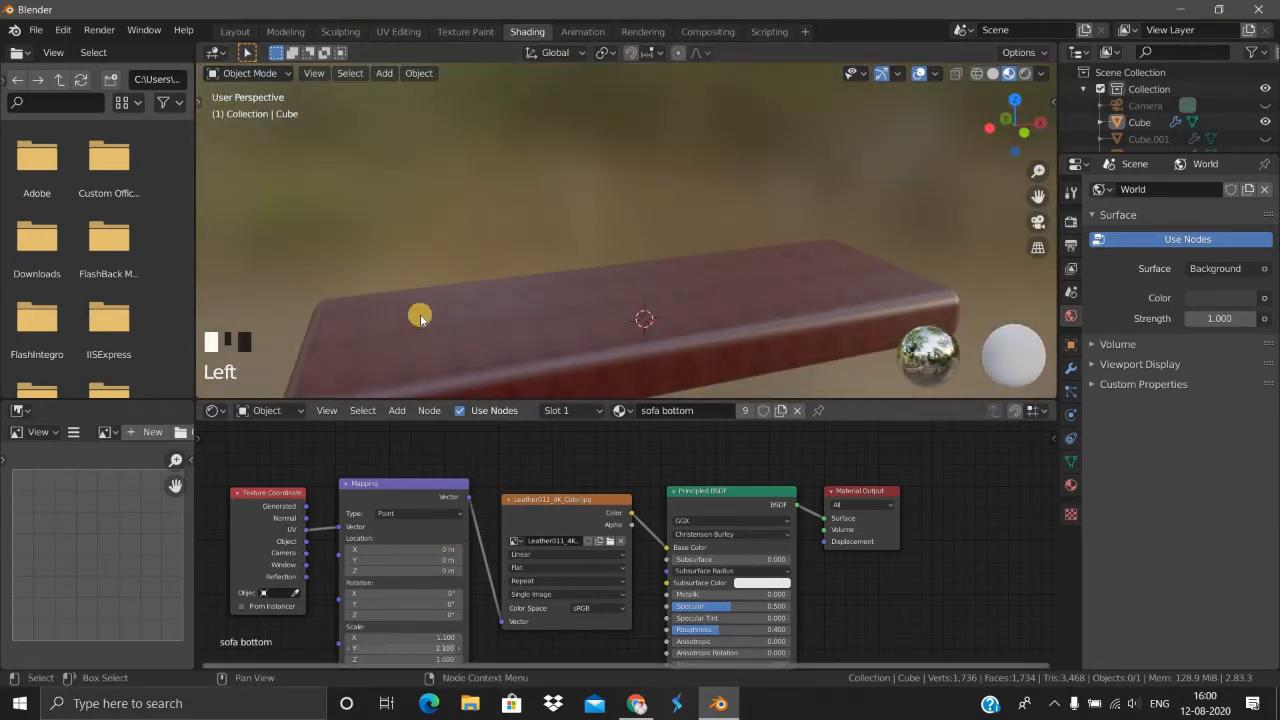
Step: Examine how the leather texture repeats across the top and sides of the sofa's bottom block
middle_drag(466, 287, 536, 295)
scroll(469, 285, down, 3)
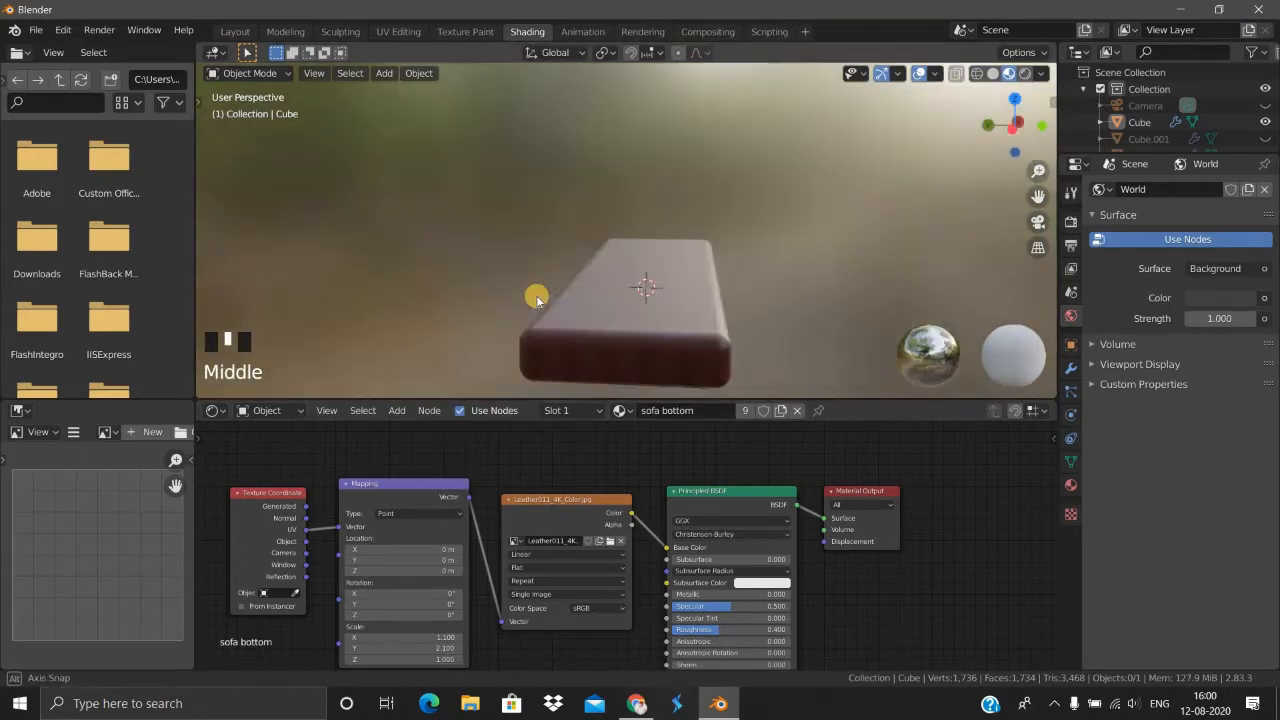
scroll(458, 318, up, 2)
middle_drag(458, 318, 483, 274)
scroll(454, 273, down, 4)
scroll(489, 274, up, 3)
scroll(489, 274, down, 4)
middle_drag(520, 223, 534, 183)
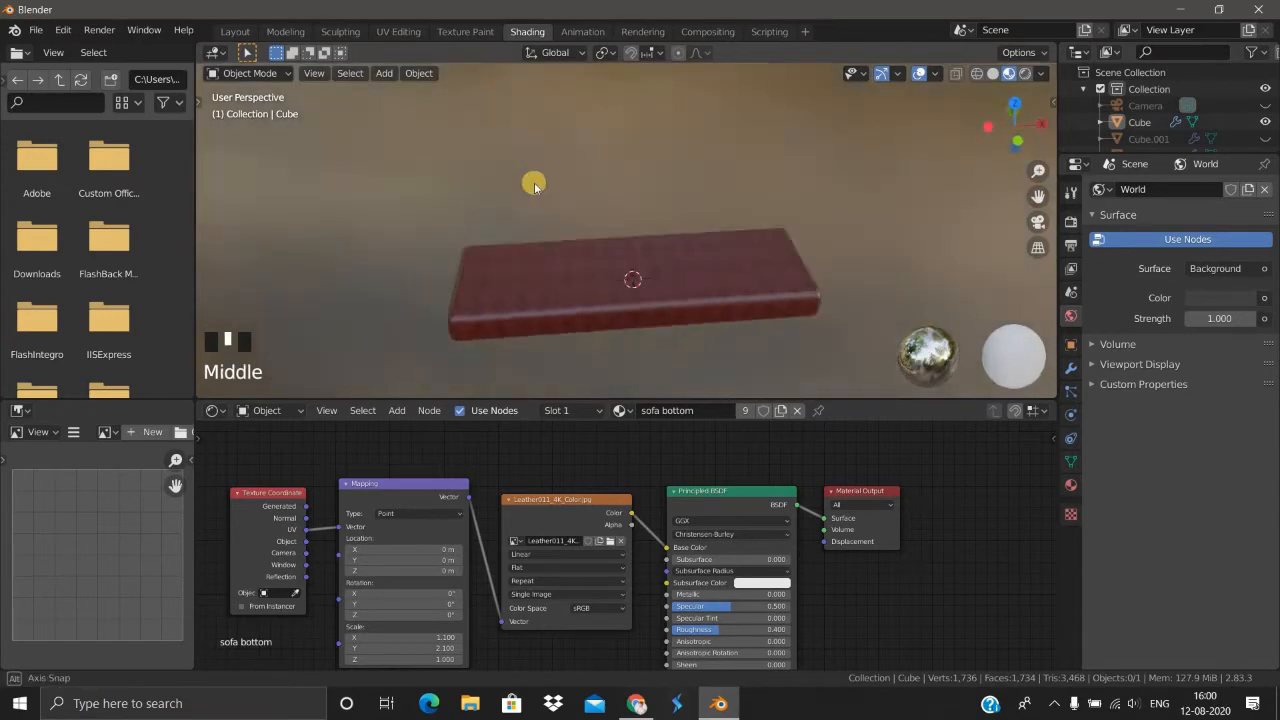
scroll(552, 240, up, 2)
middle_drag(546, 240, 960, 105)
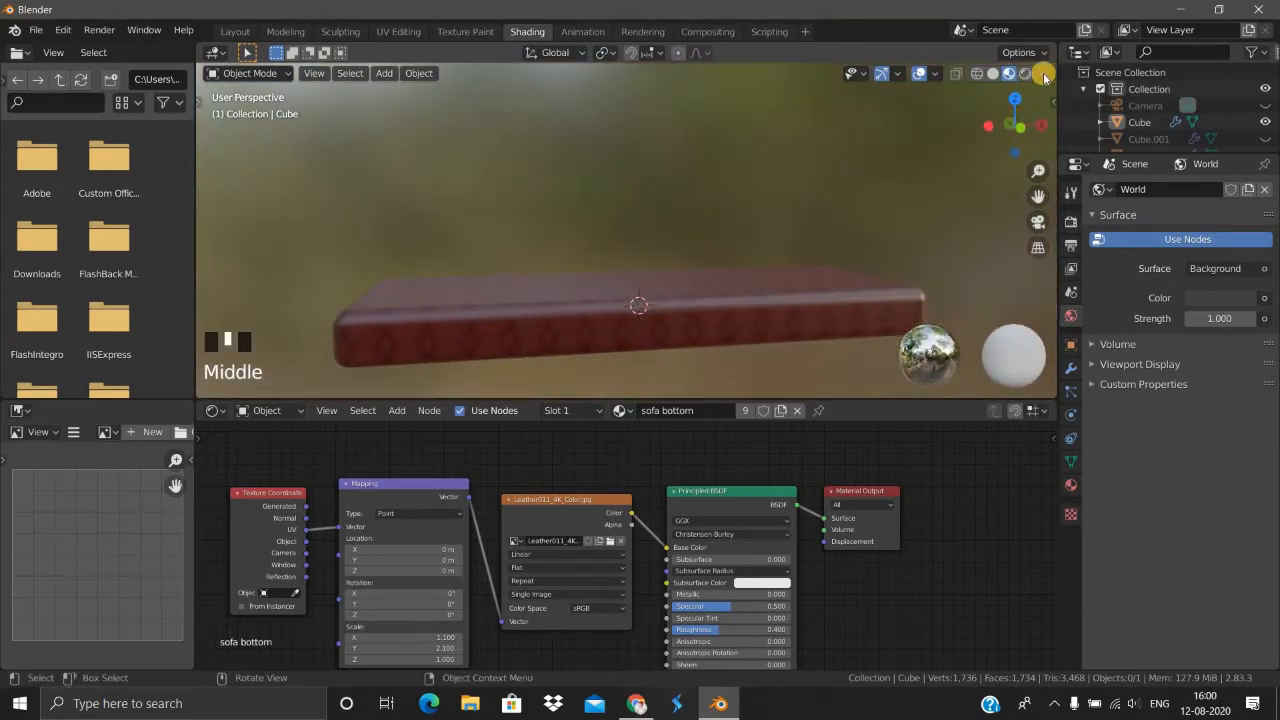
Step: Check the sofa's bottom block in rendered shading from different angles, and return to material preview
click(1025, 74)
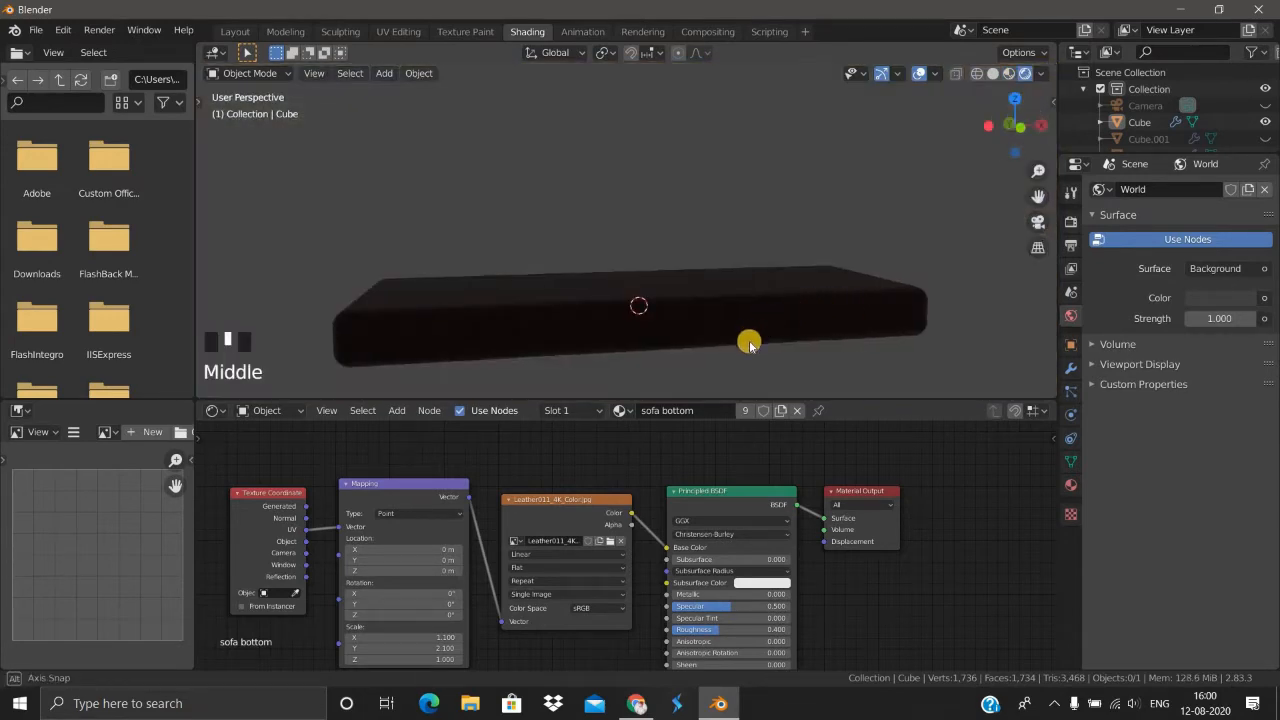
mouse_move(748, 341)
middle_down()
mouse_move(823, 332)
mouse_move(810, 330)
middle_up()
scroll(790, 360, down, 2)
middle_drag(783, 374, 1000, 82)
scroll(700, 301, up, 2)
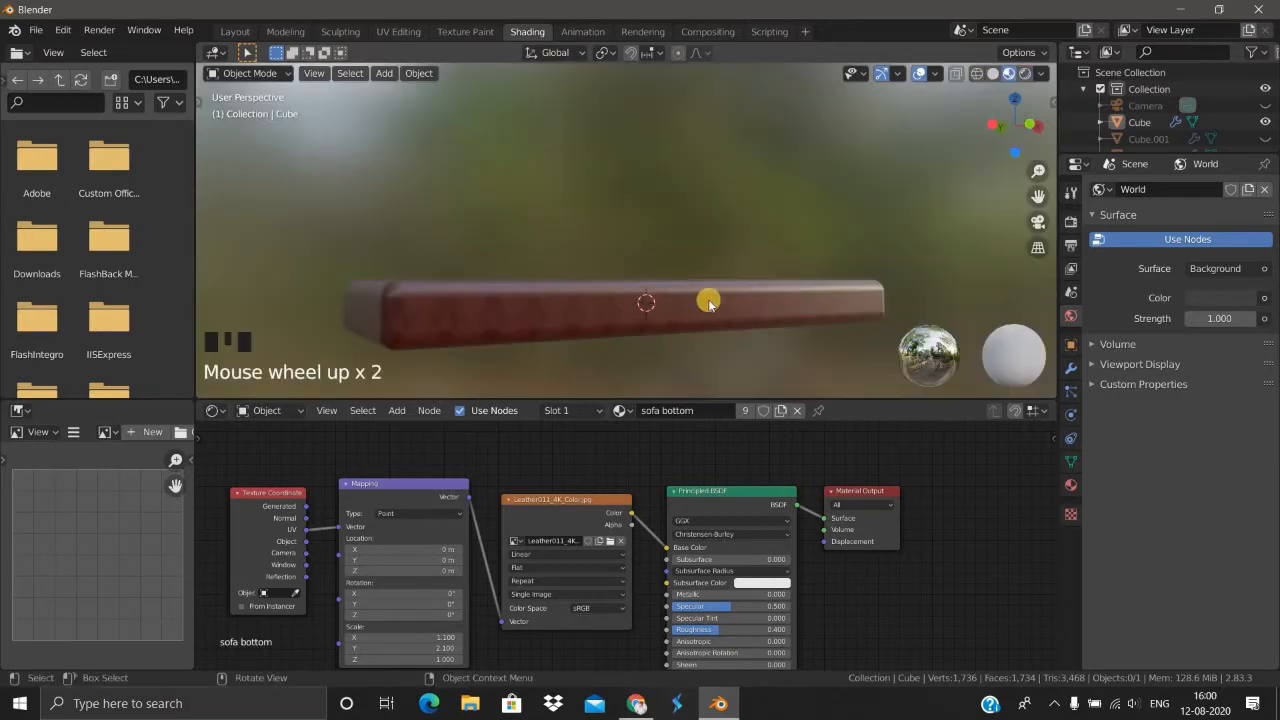
Step: Move the Texture Coordinate and Mapping nodes together farther away from the leather image texture node to make room
middle_drag(888, 540, 915, 355)
middle_drag(500, 550, 529, 609)
scroll(529, 609, down, 2)
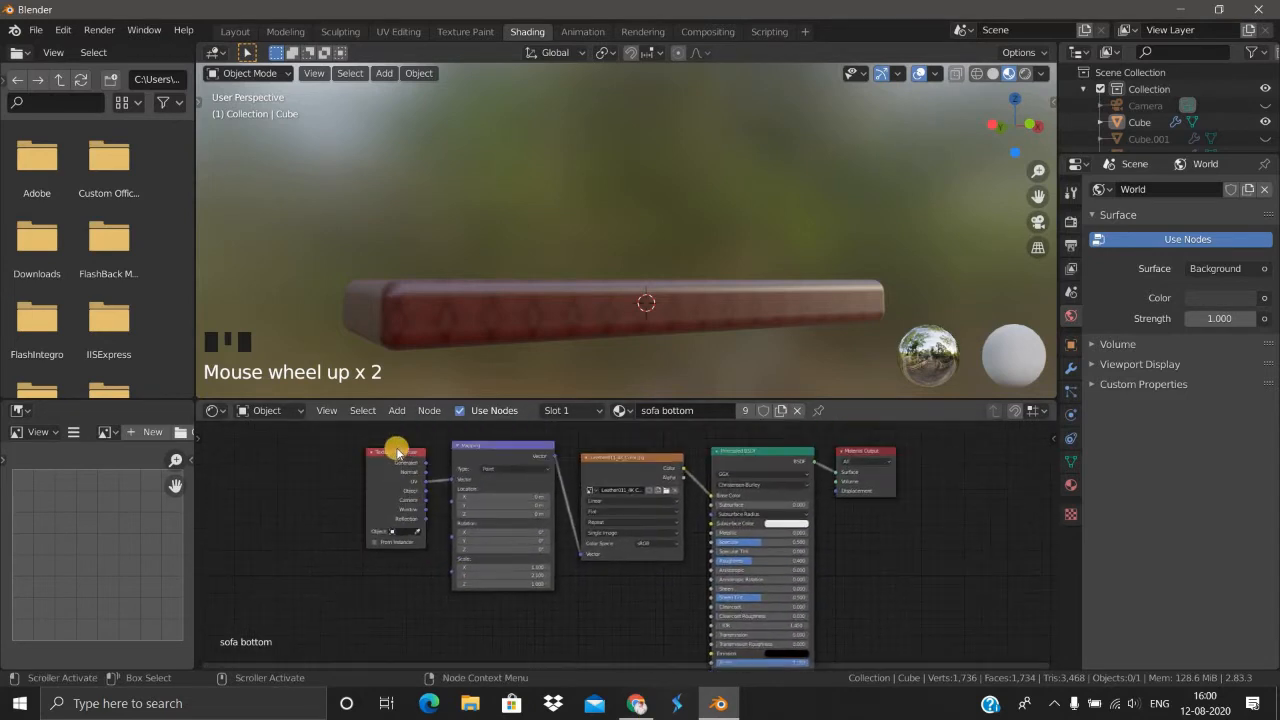
click(474, 447)
shift+click(557, 513)
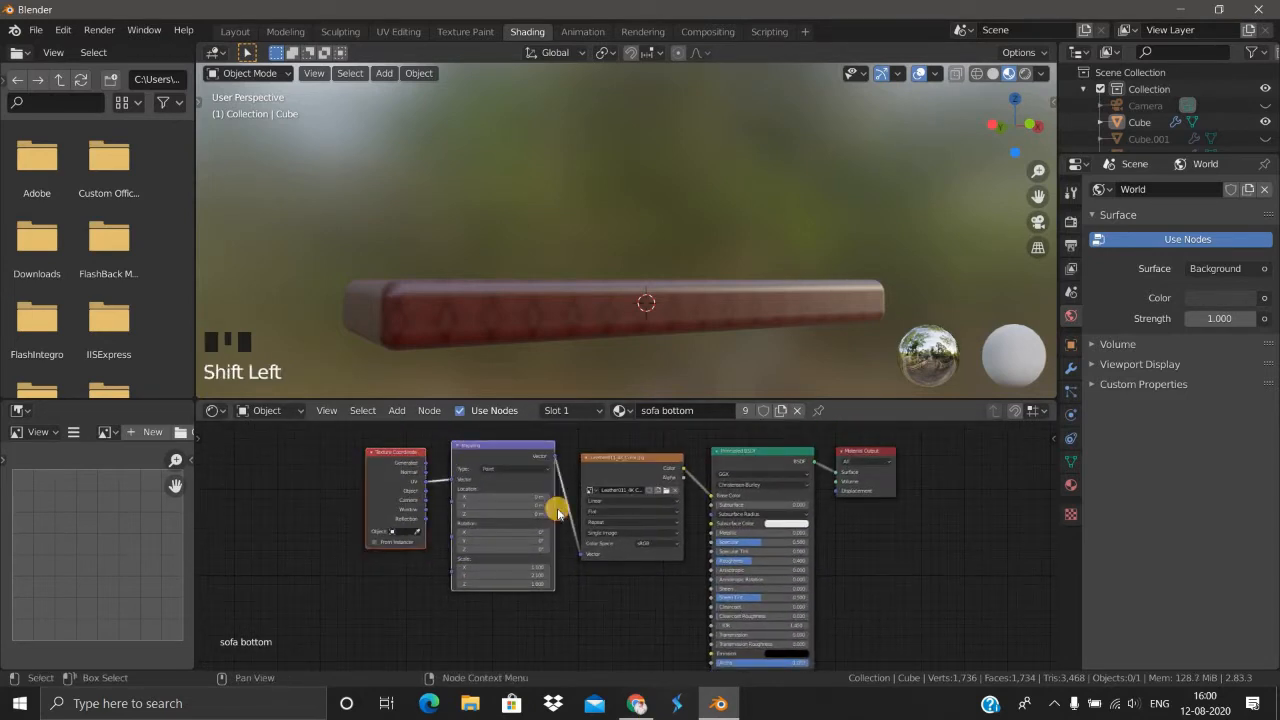
drag(455, 600, 536, 610)
Step: Duplicate the leather color image texture node below the original and load Leather011_4K_Normal.jpg into the copy
scroll(600, 465, down, 3)
click(584, 578)
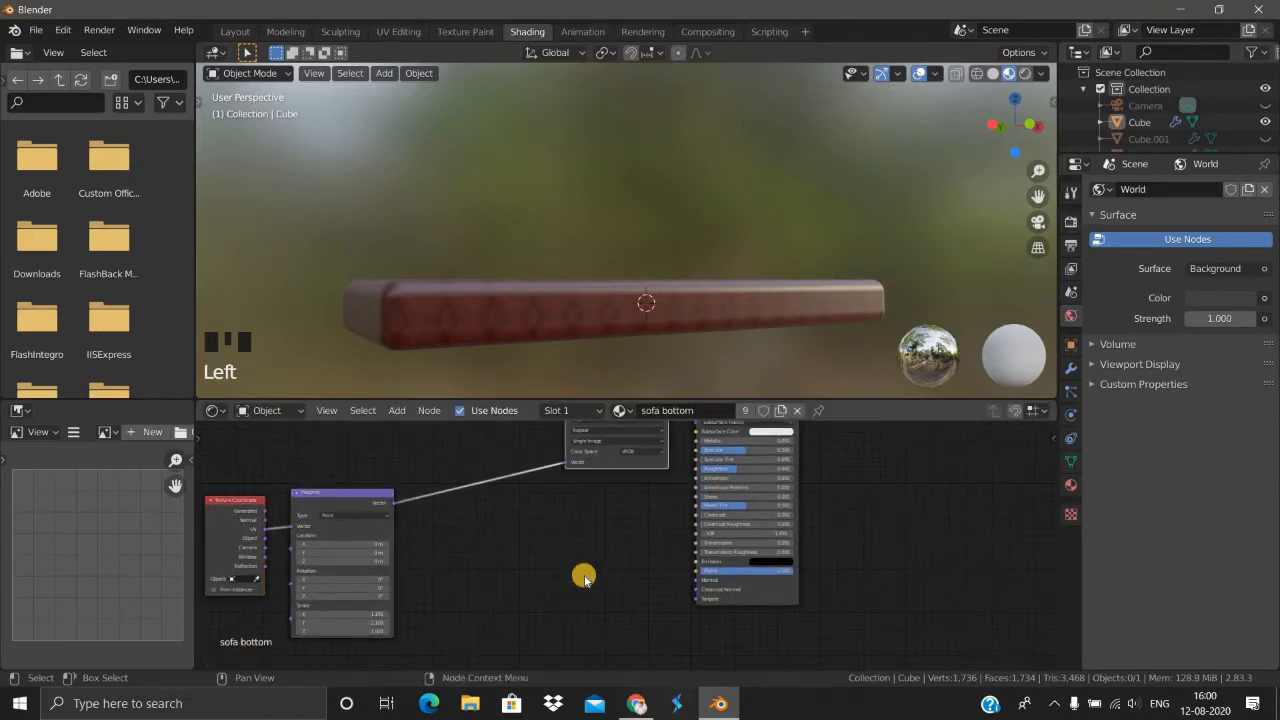
key(shift+d)
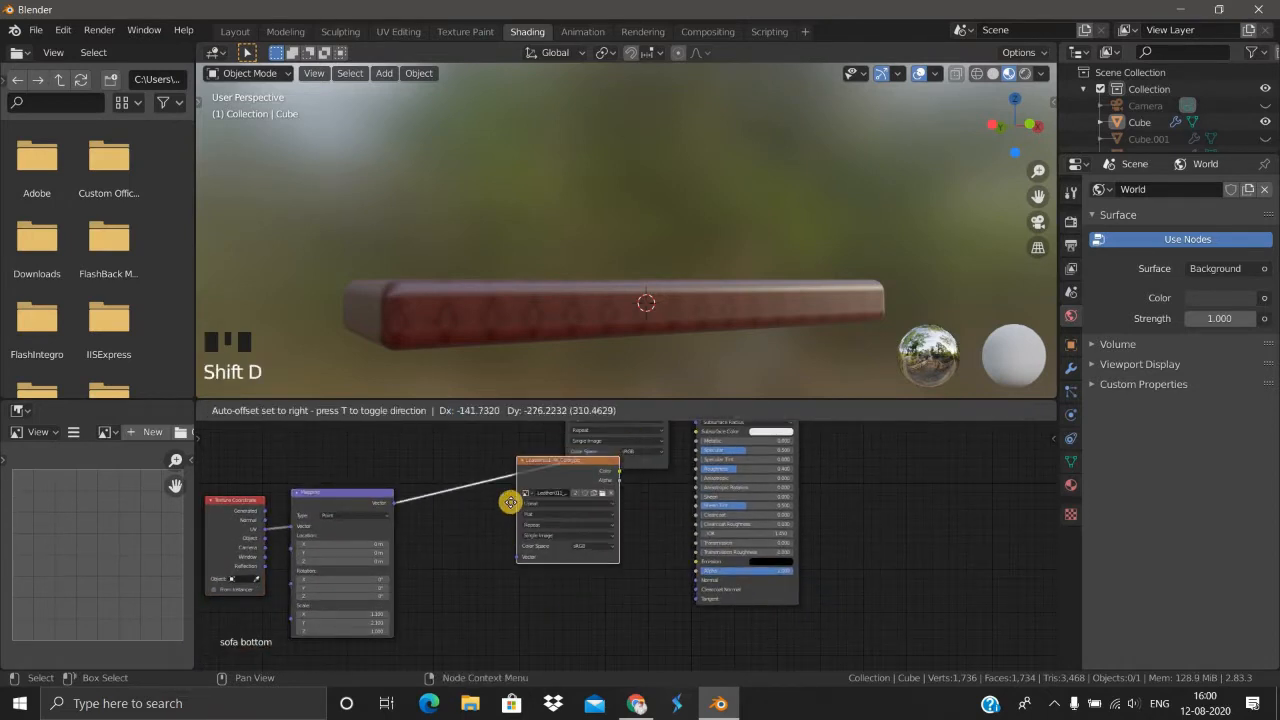
click(564, 584)
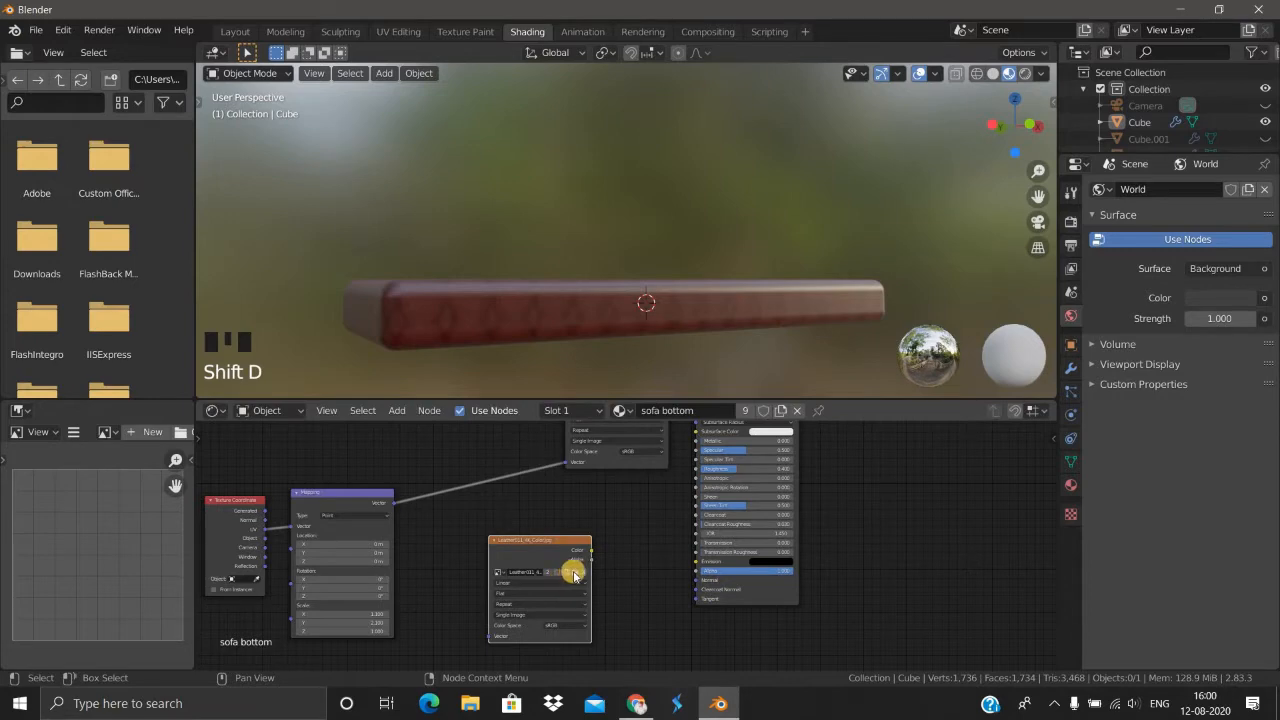
click(575, 571)
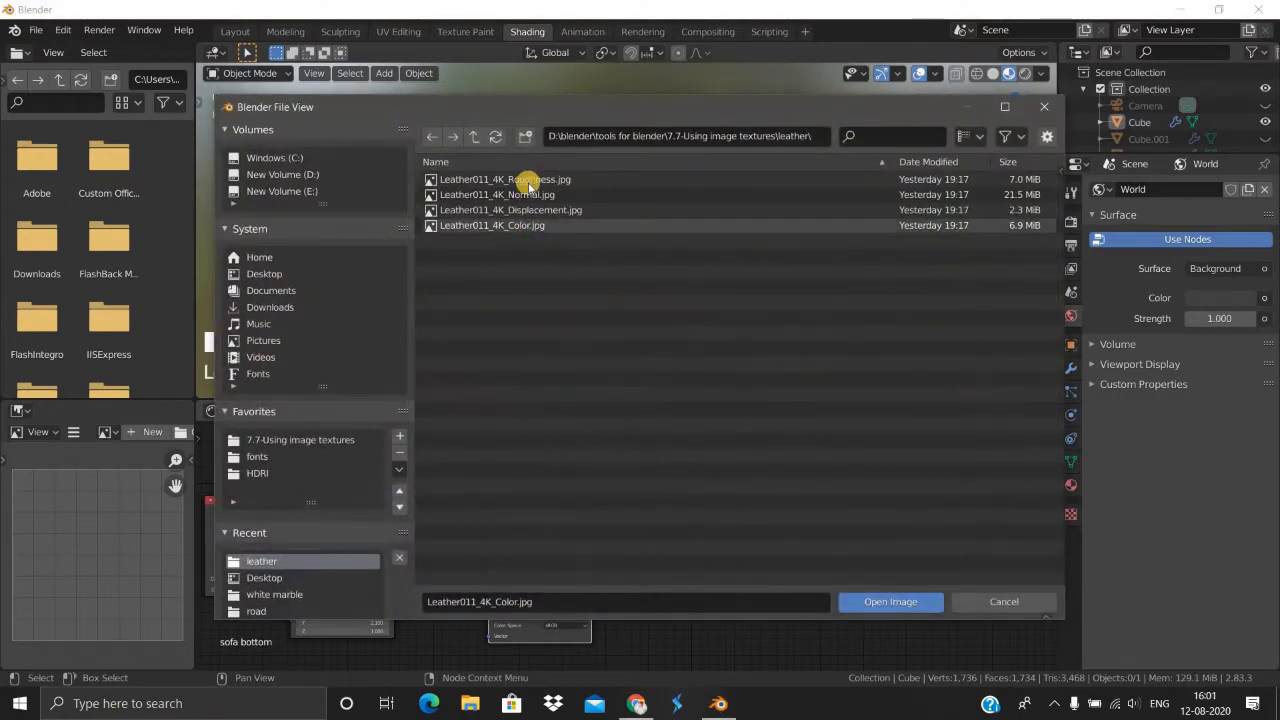
click(529, 194)
click(860, 602)
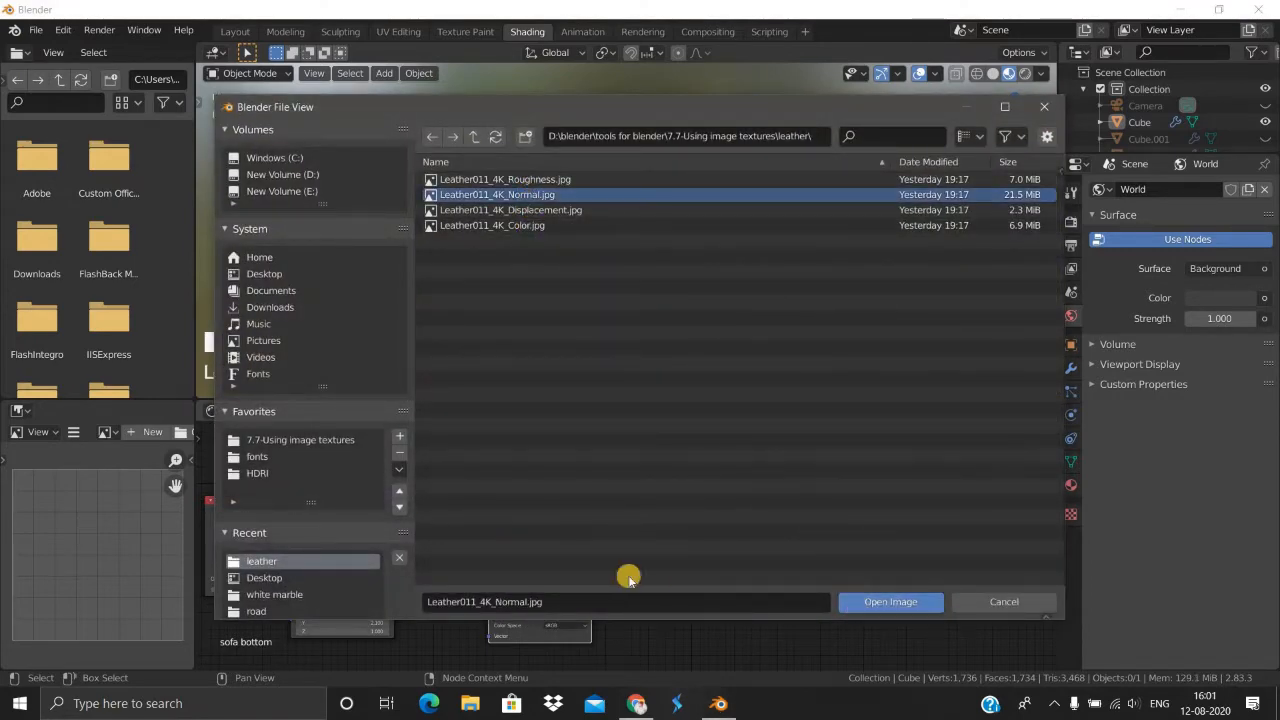
Step: Add a Normal Map node, feed it the normal image's Color output, and link its Normal output to the Principled BSDF's Normal input
scroll(629, 580, up, 2)
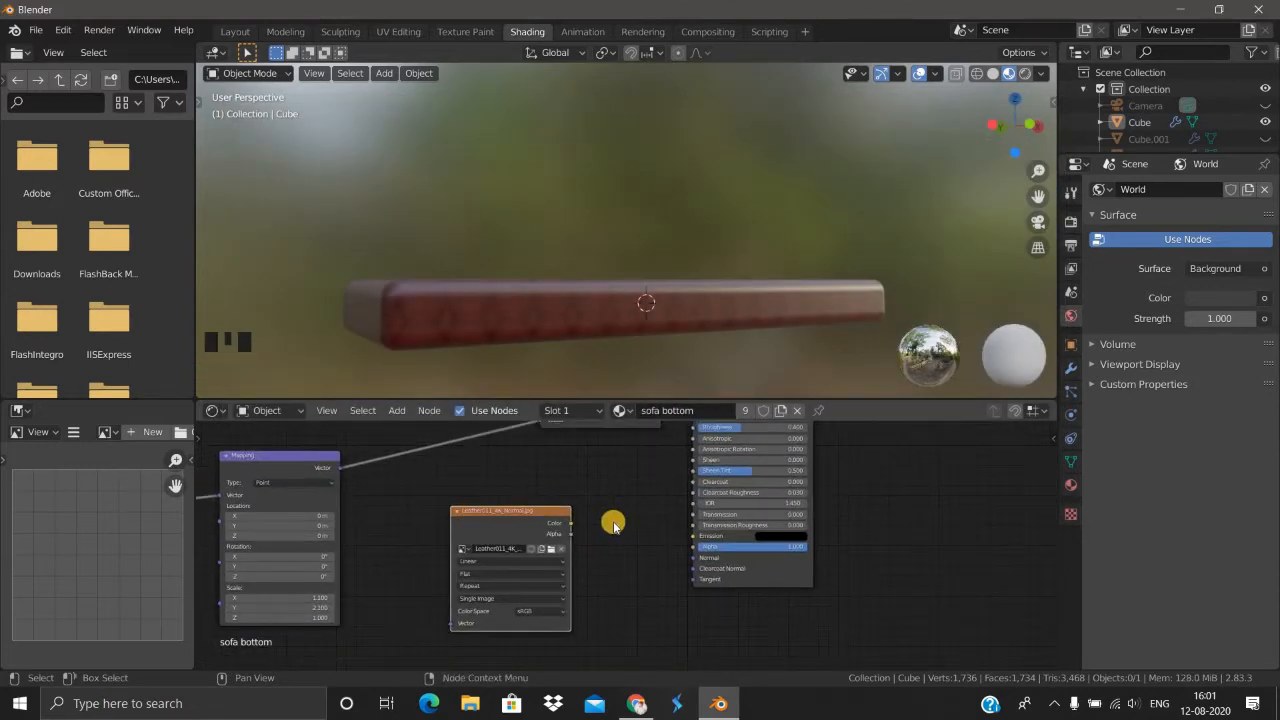
key(shift+a)
click(574, 494)
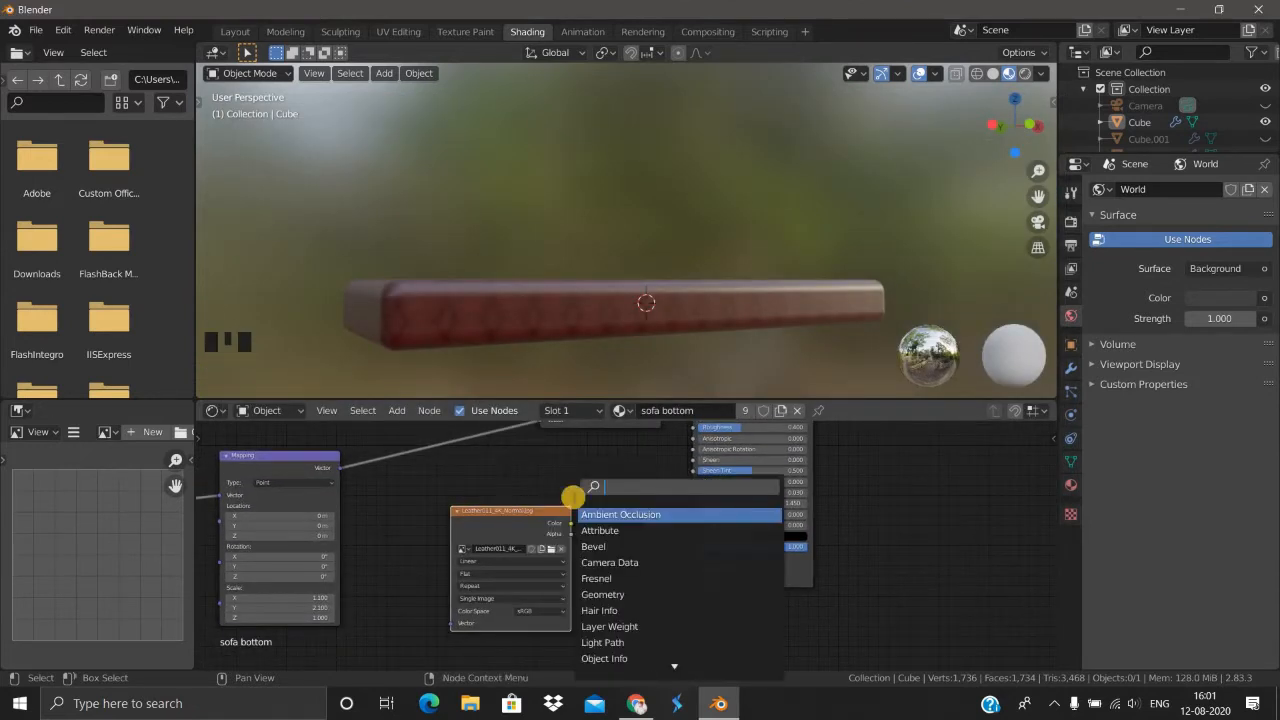
text(norm)
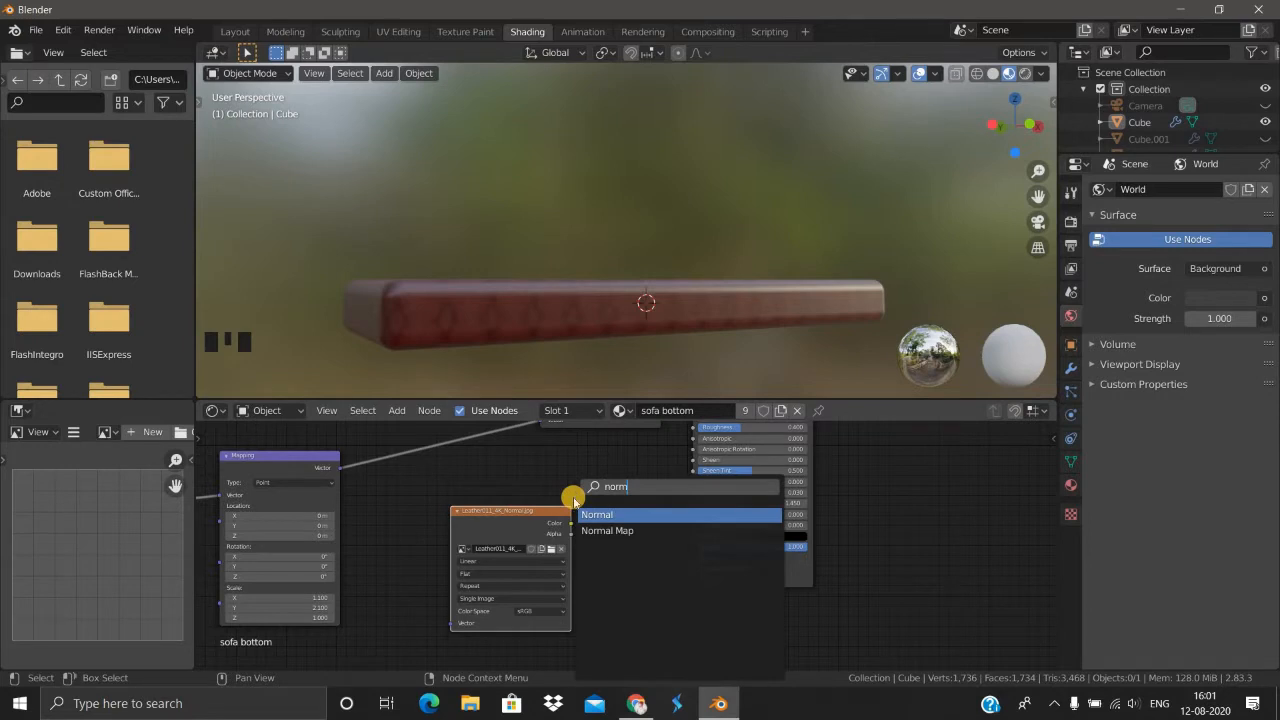
key(Down)
key(Return)
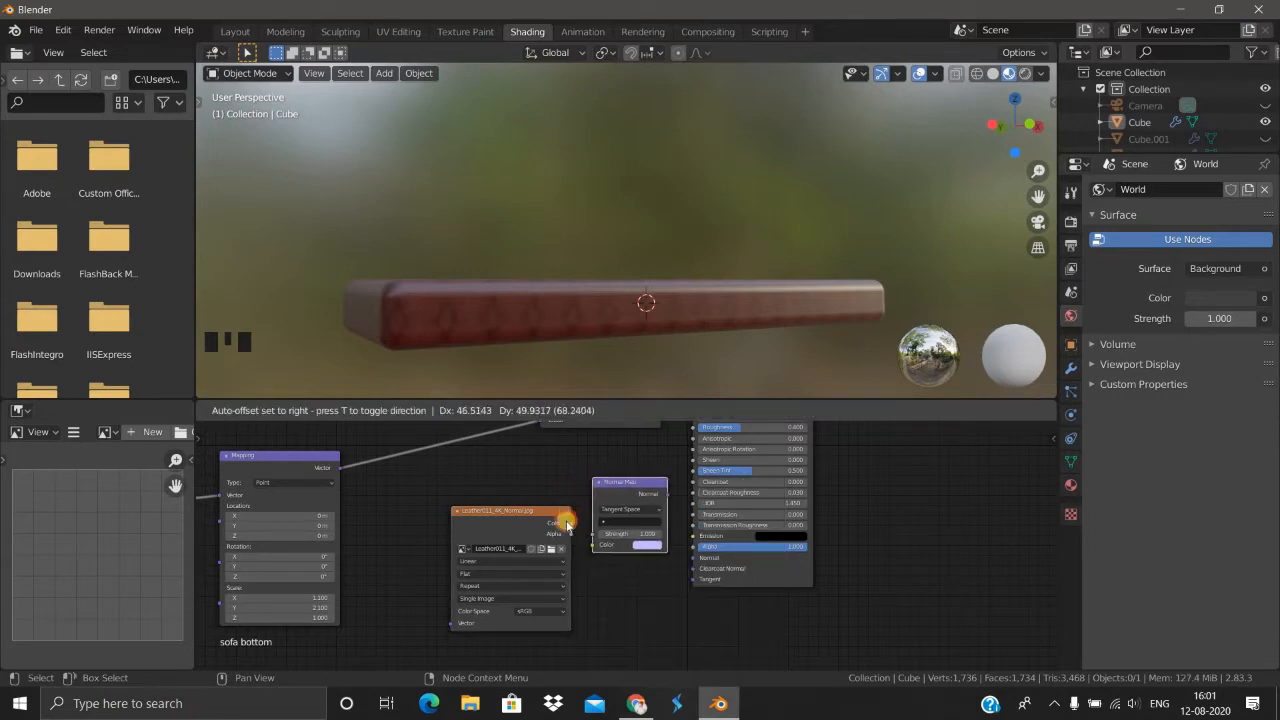
click(570, 523)
drag(594, 546, 570, 523)
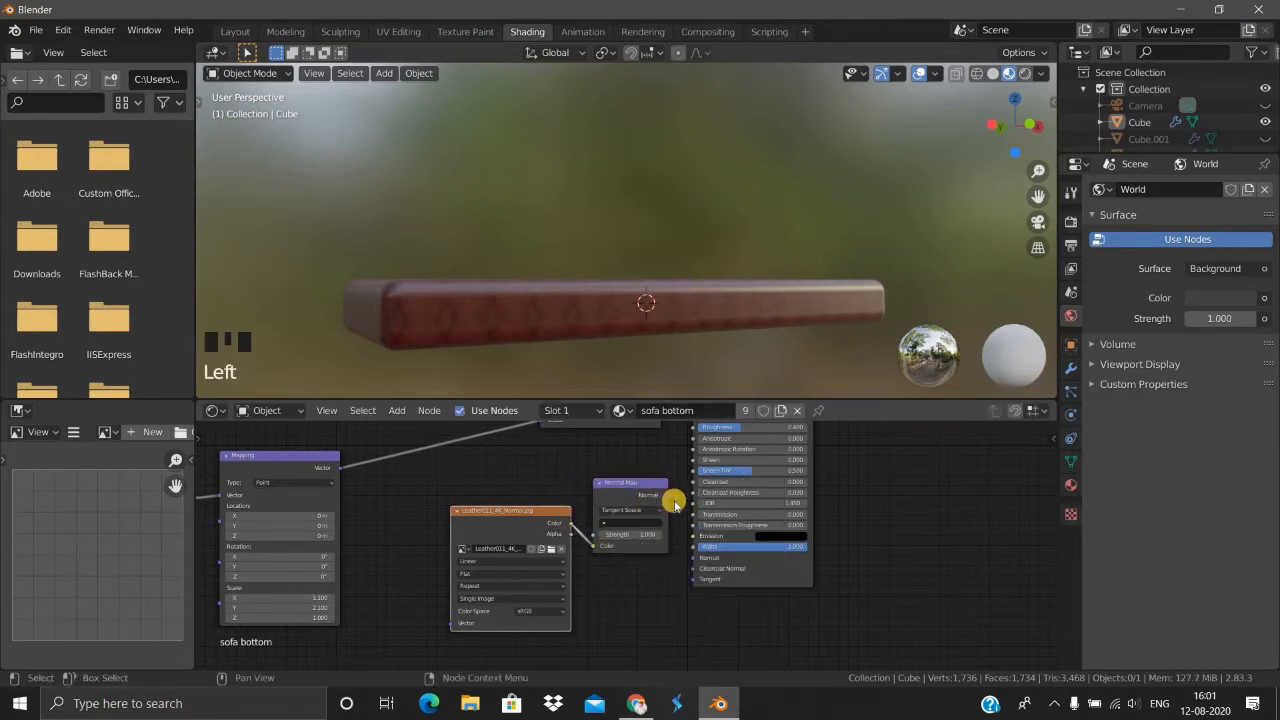
drag(667, 495, 690, 558)
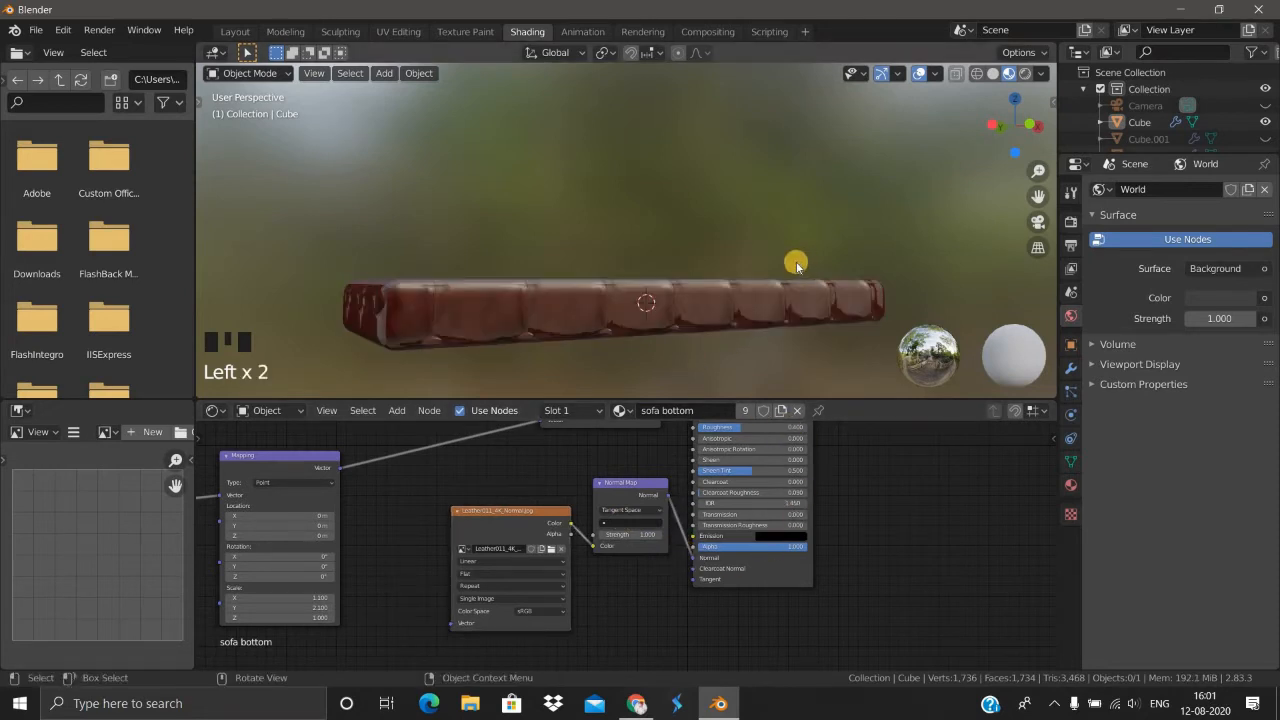
Step: Inspect the leather relief on the sofa's bottom block, and link the Mapping node's Vector output to the normal image texture's Vector input
middle_drag(787, 303, 617, 403)
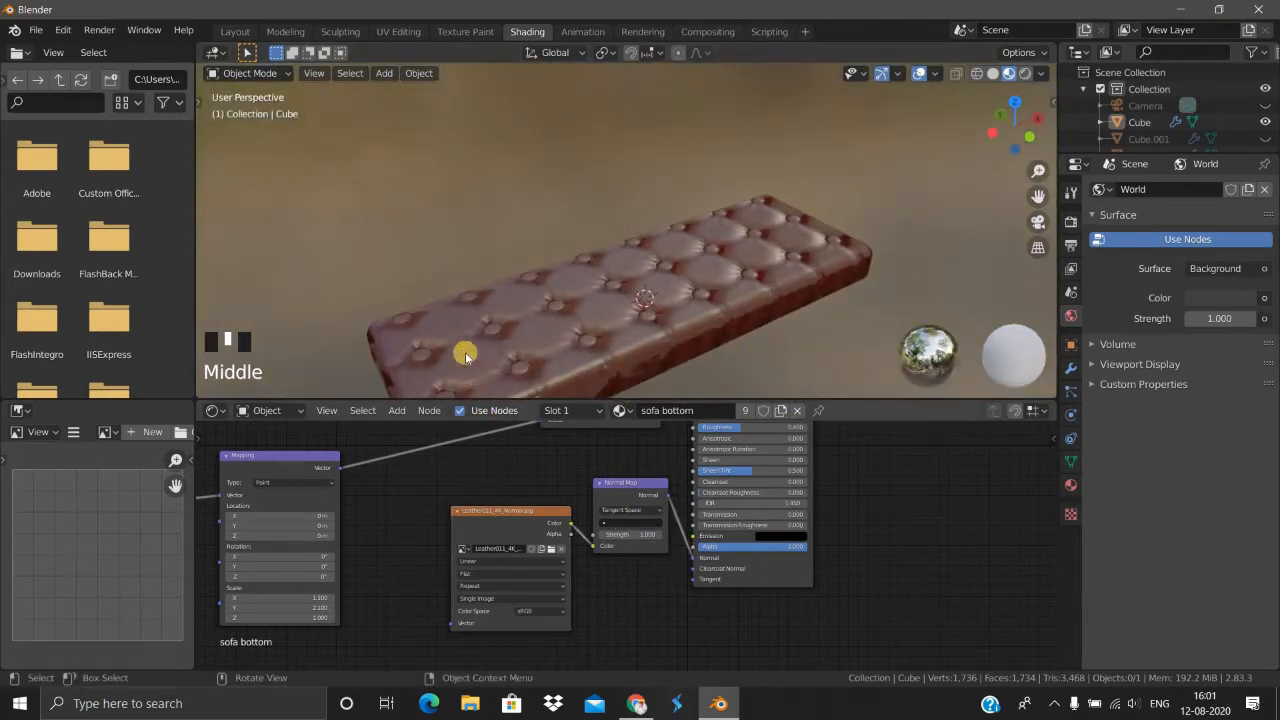
middle_drag(607, 347, 563, 346)
scroll(563, 363, up, 5)
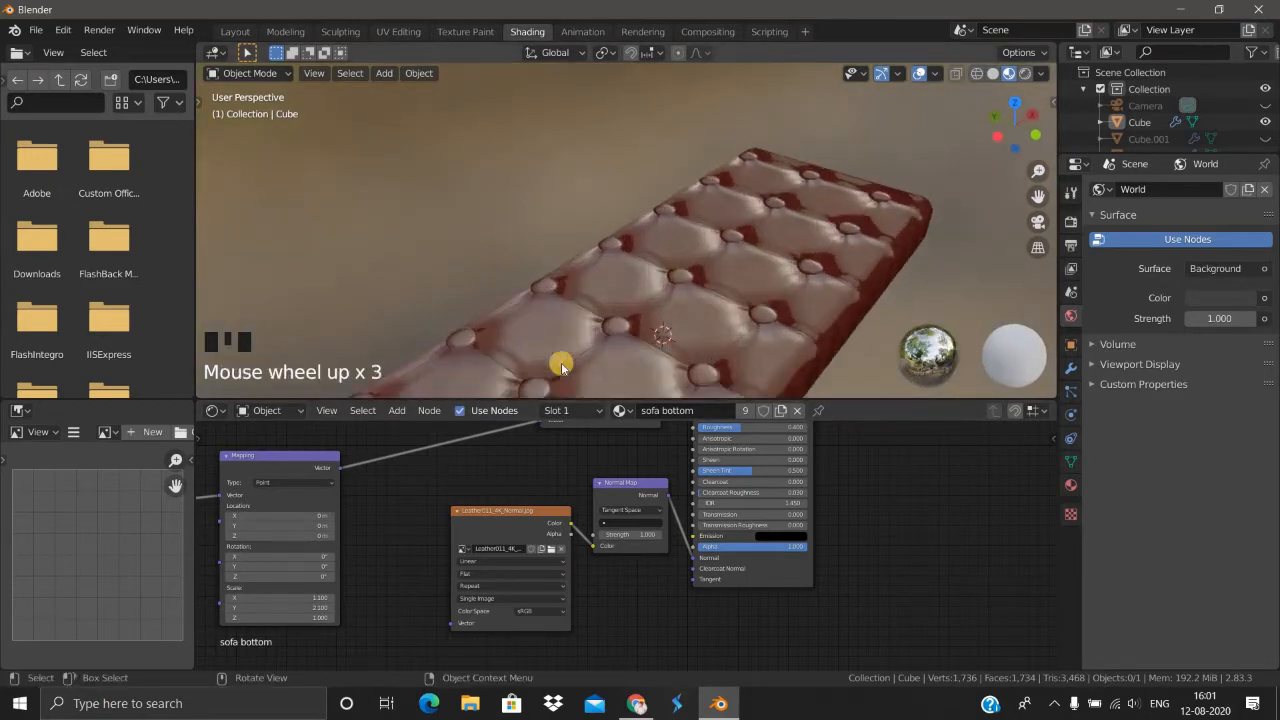
middle_drag(686, 366, 643, 343)
scroll(631, 351, down, 3)
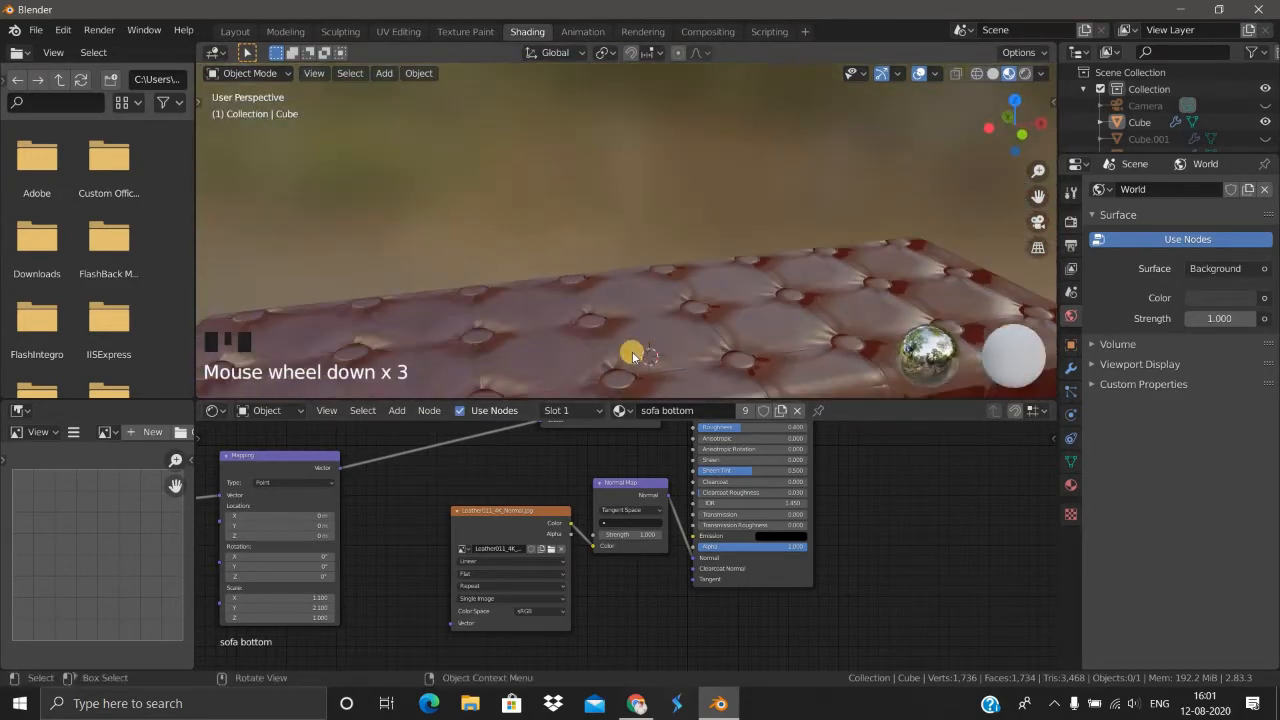
middle_drag(534, 337, 585, 340)
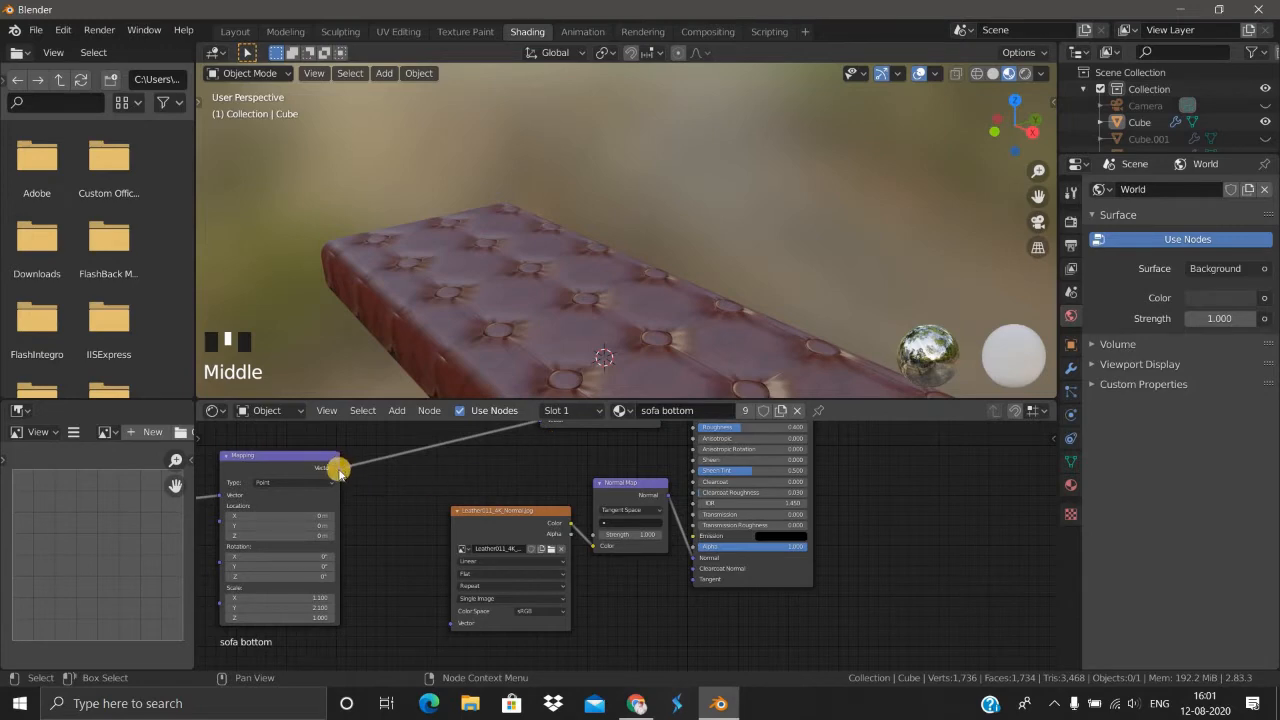
drag(339, 467, 452, 623)
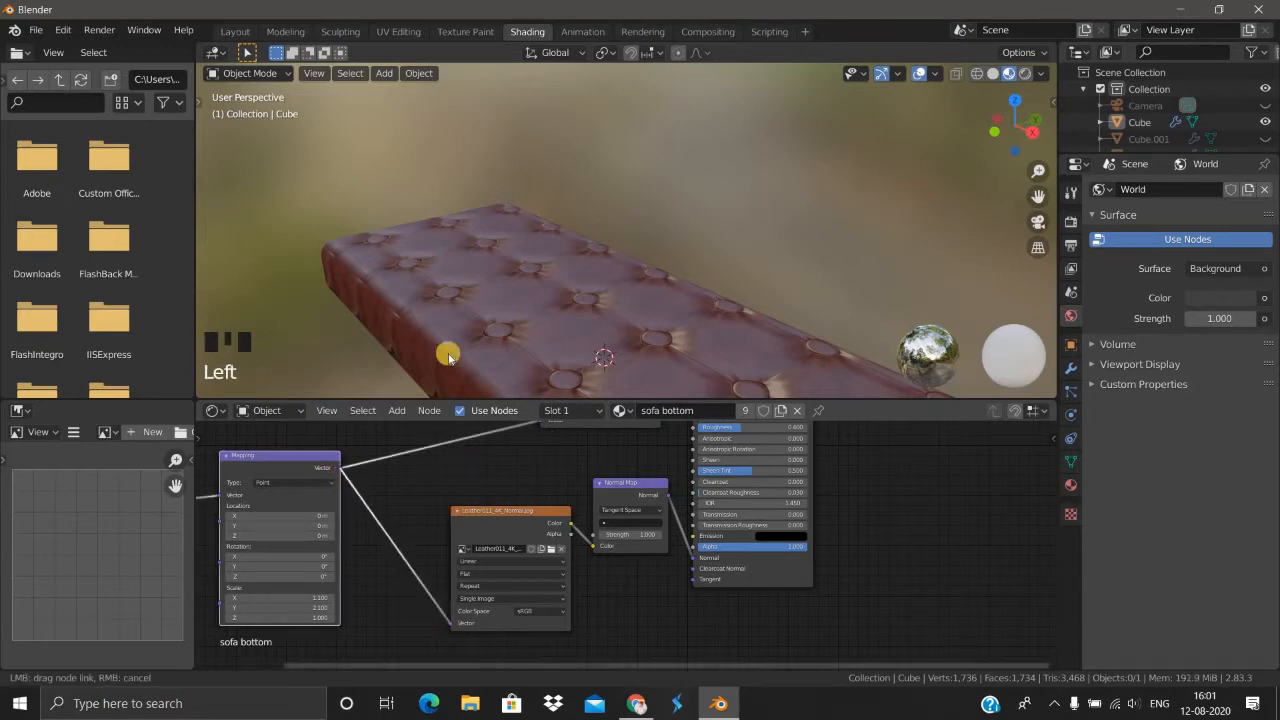
Step: Move the normal image texture and Normal Map nodes together lower in the node graph to free space below the color texture
scroll(571, 268, down, 2)
middle_drag(571, 268, 646, 491)
click(636, 489)
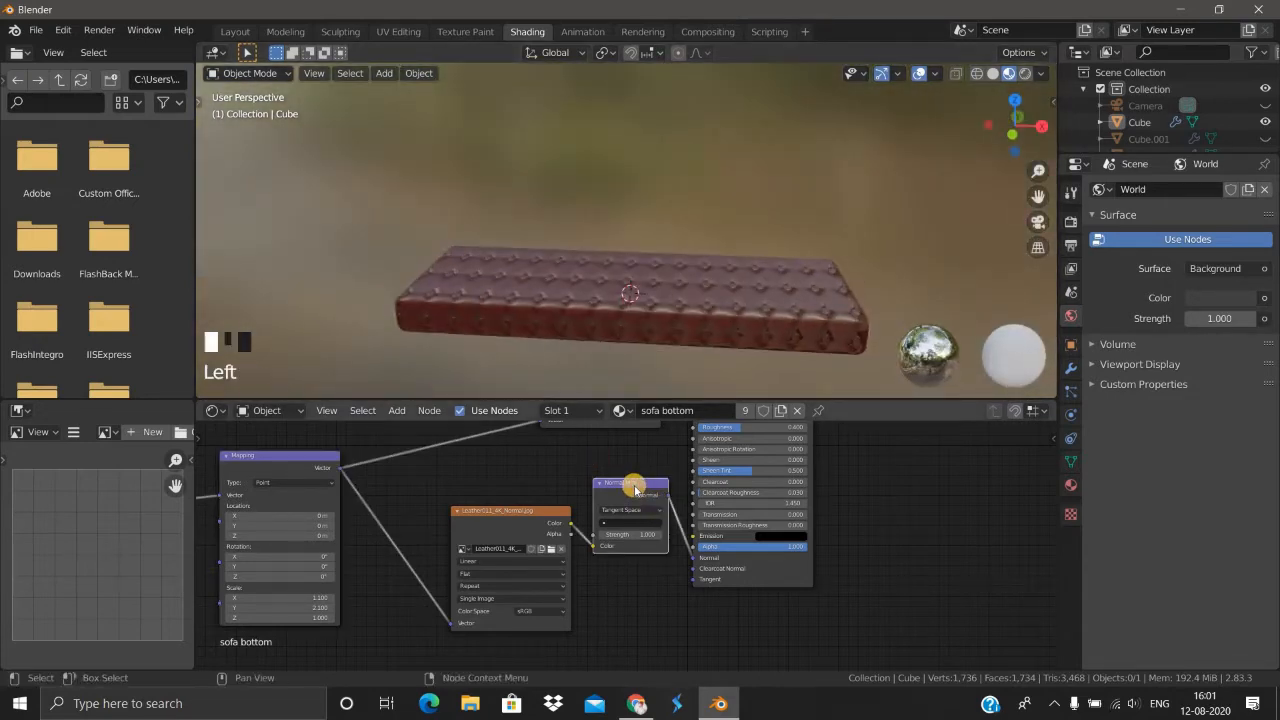
drag(634, 504, 601, 535)
shift+drag(571, 587, 584, 589)
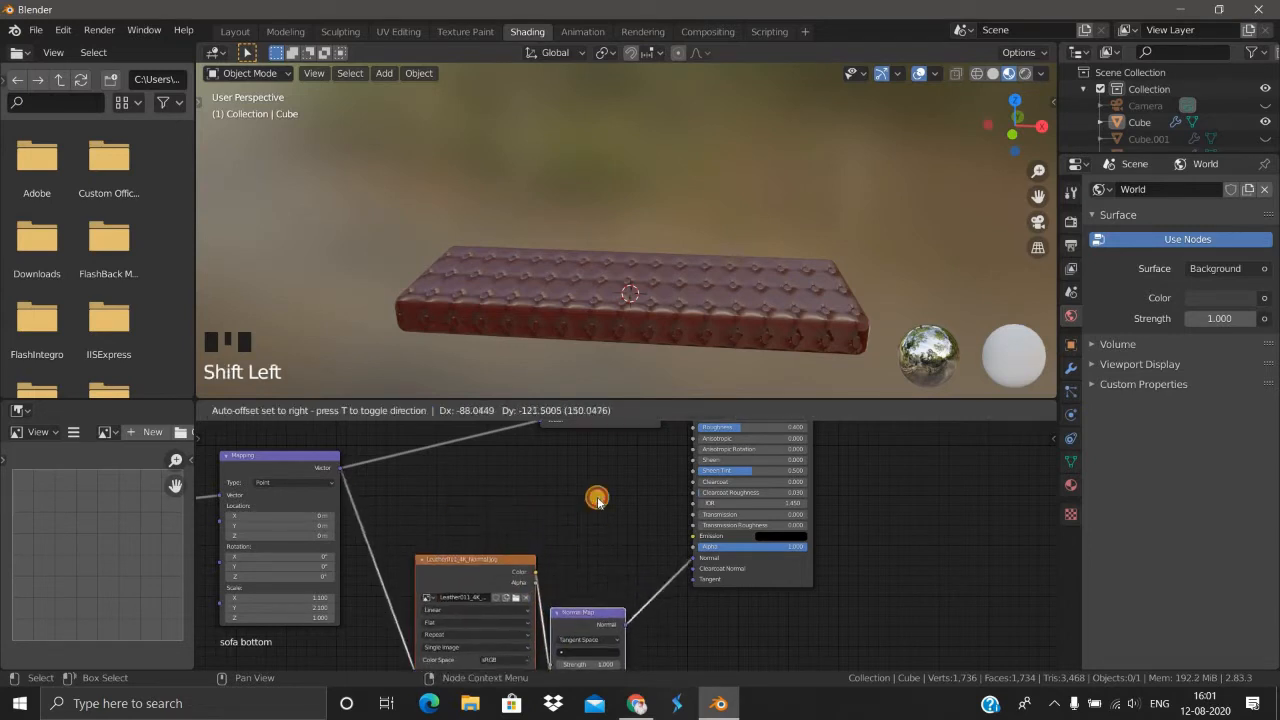
Step: Duplicate the leather color image texture node just below the original and load Leather011_4K_Roughness.jpg into the copy
middle_drag(566, 502, 555, 563)
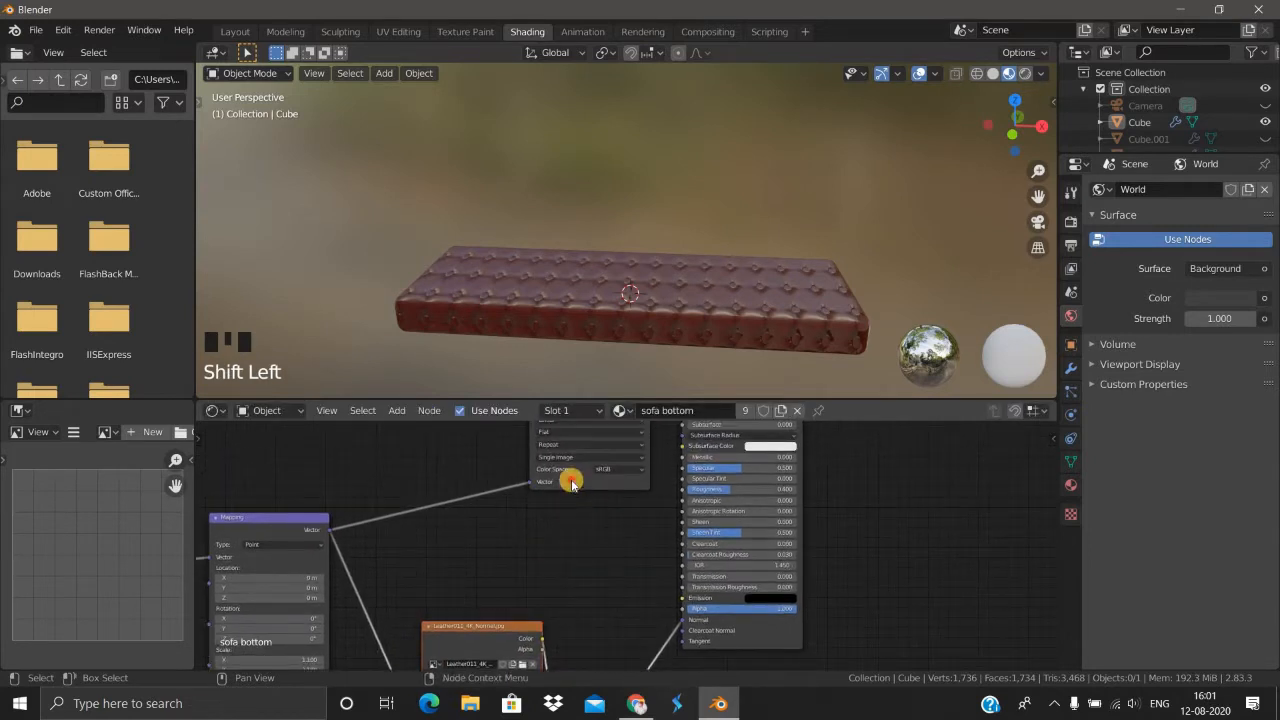
click(571, 484)
key(shift+d)
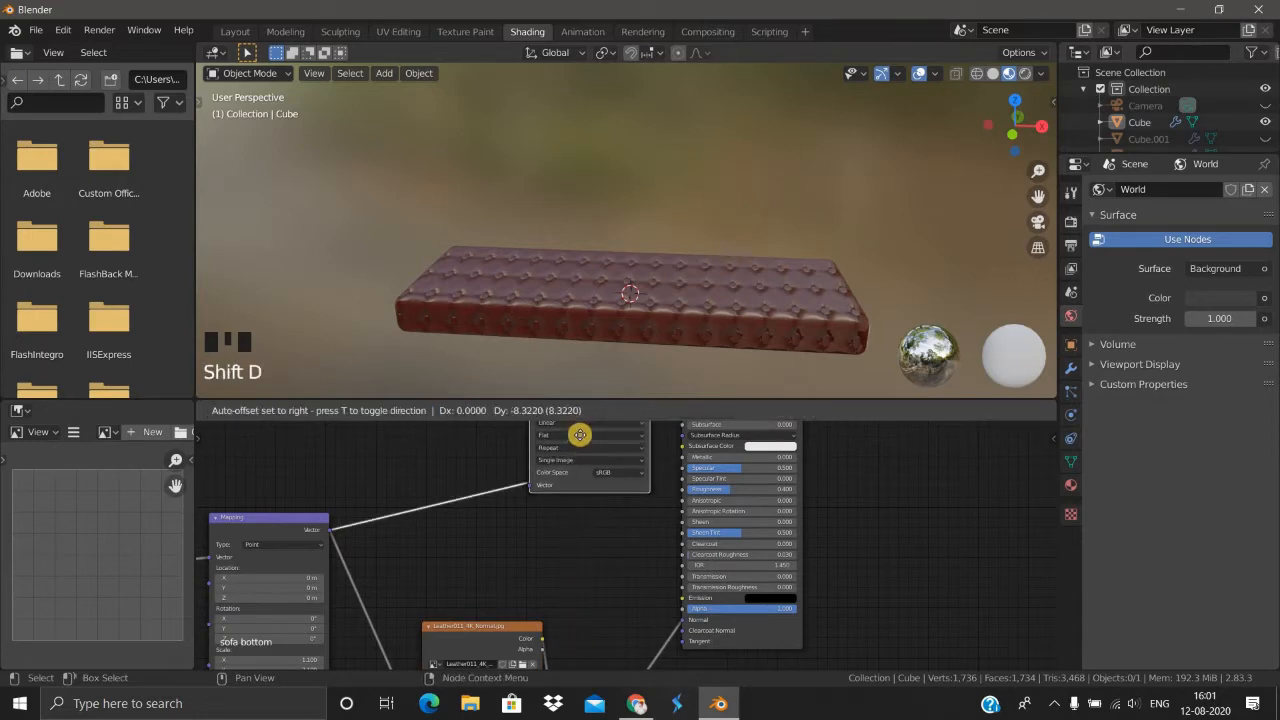
click(660, 557)
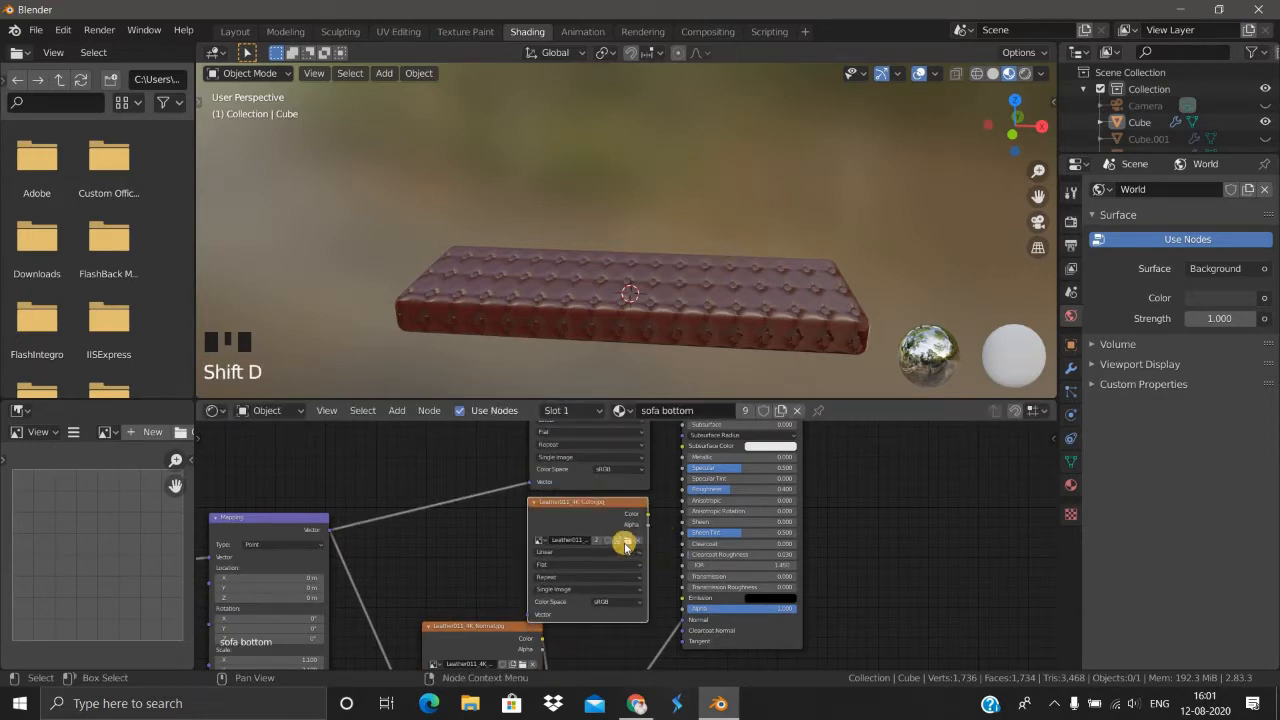
click(625, 545)
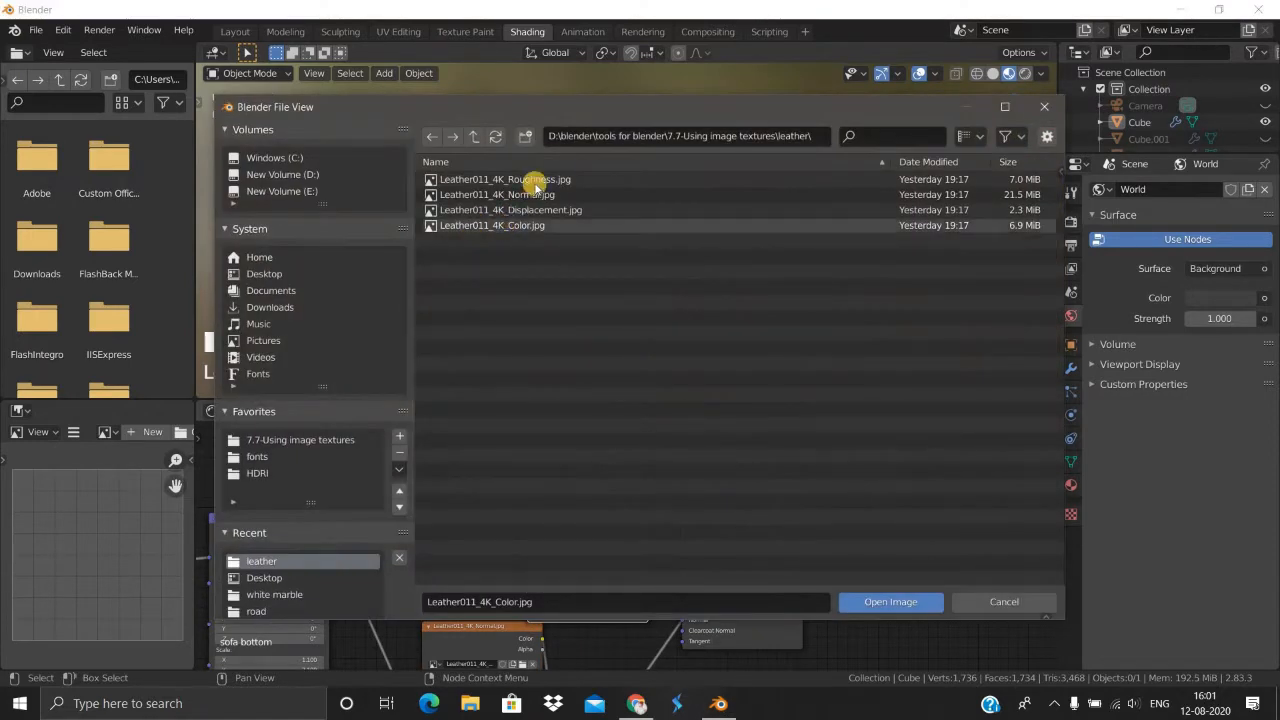
click(505, 179)
click(880, 601)
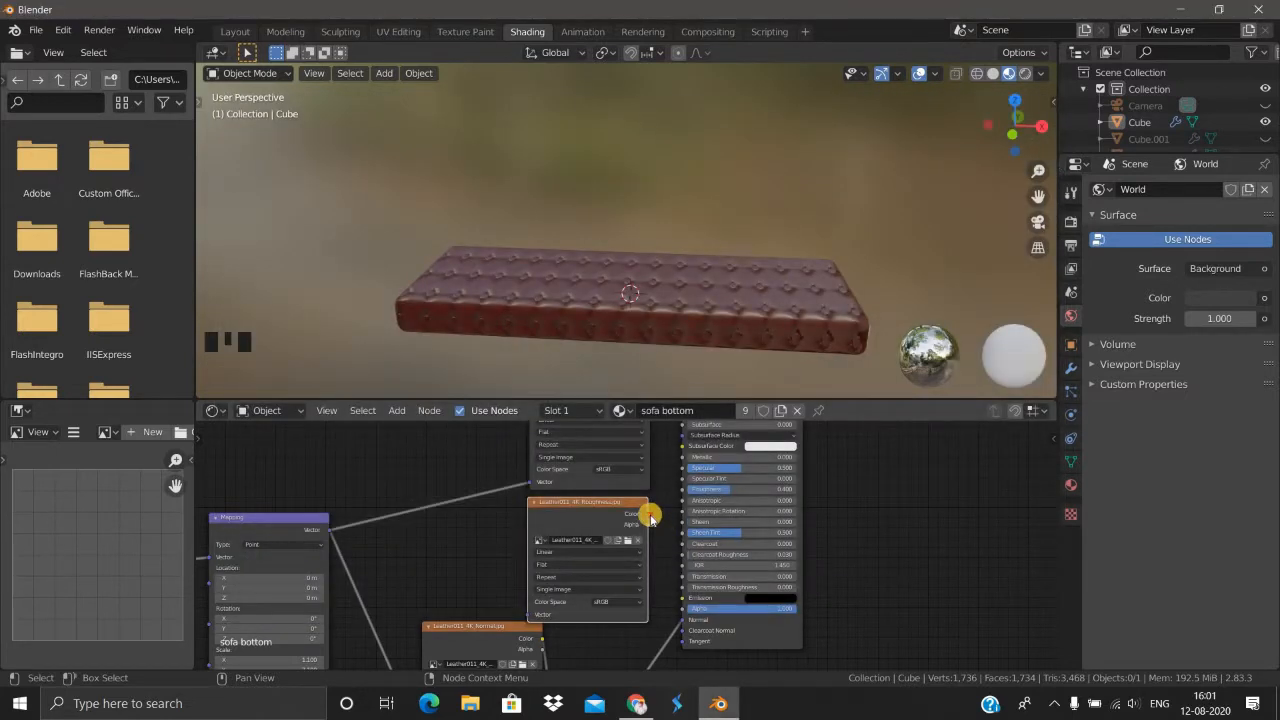
Step: Link the roughness image's Color output to the Principled BSDF's Roughness, and the Mapping node's Vector to the roughness image's Vector input
drag(684, 494, 679, 491)
mouse_move(452, 565)
mouse_down()
mouse_move(325, 530)
mouse_move(434, 543)
mouse_move(531, 614)
mouse_up()
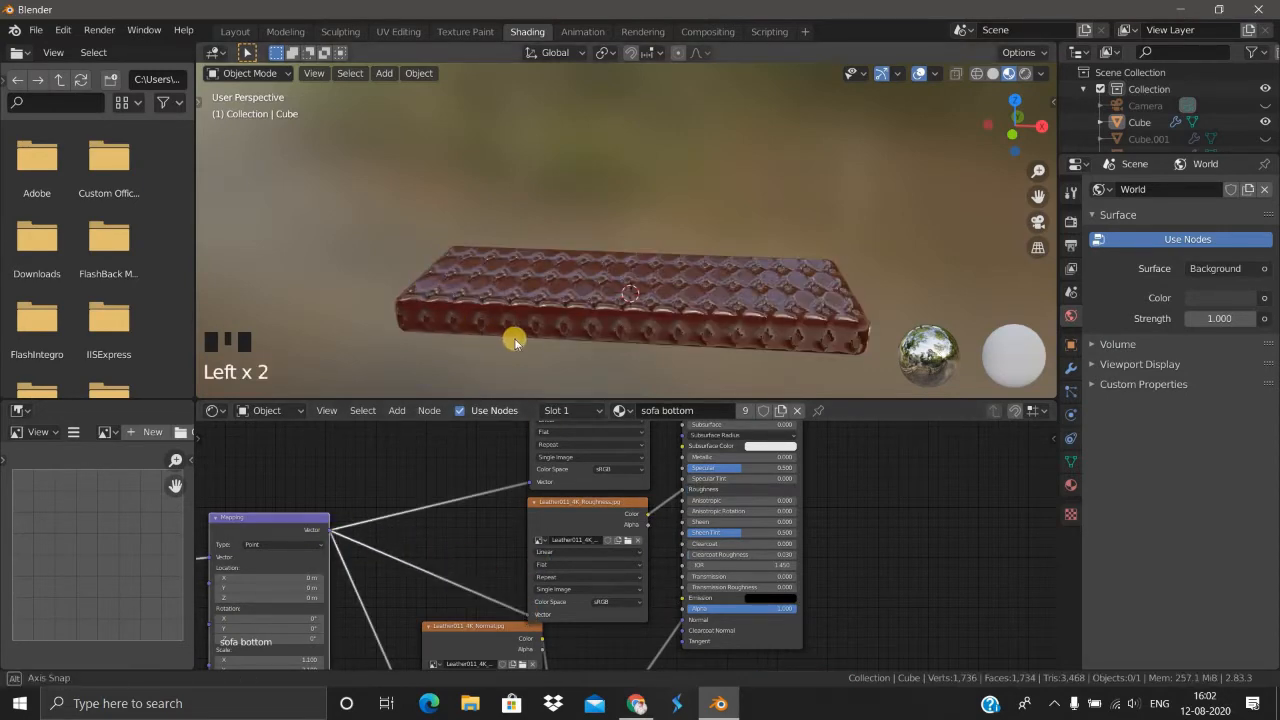
Step: Examine the sofa's bottom block in material preview and in the Layout workspace's rendered shading, and return to solid shading
middle_drag(514, 337, 623, 349)
scroll(574, 311, up, 2)
scroll(625, 349, down, 2)
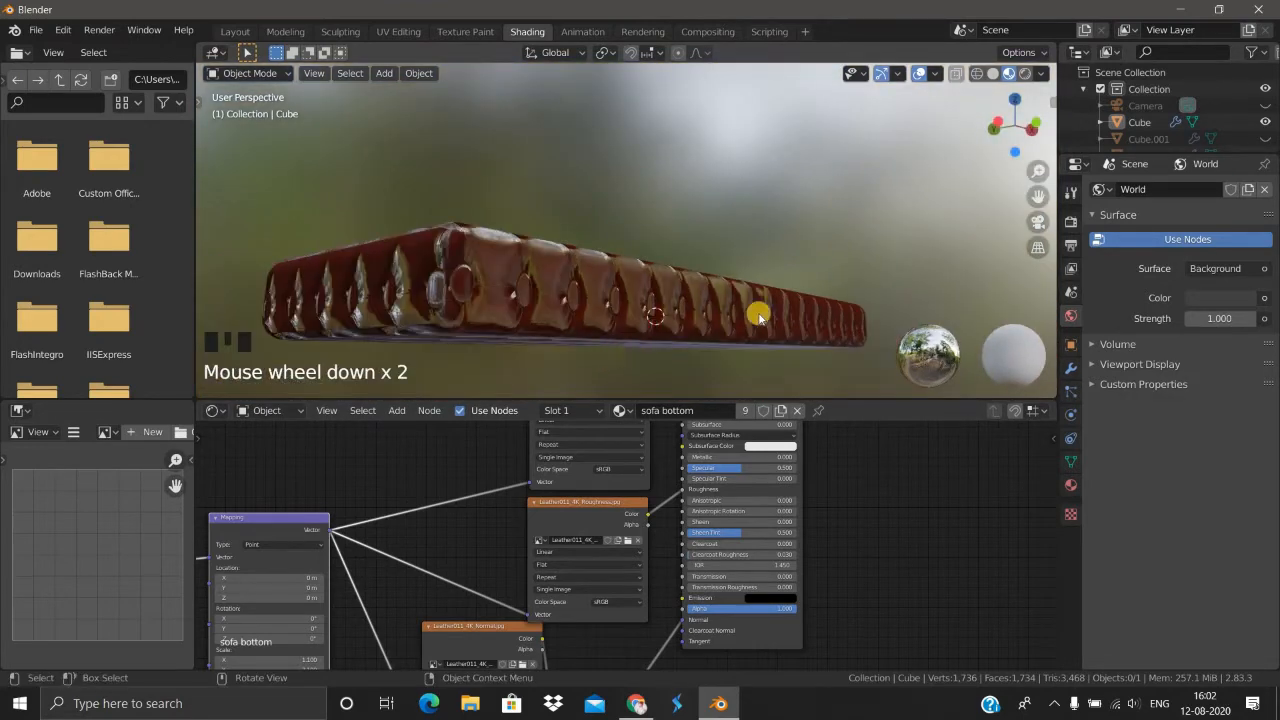
middle_drag(757, 306, 1025, 118)
click(235, 31)
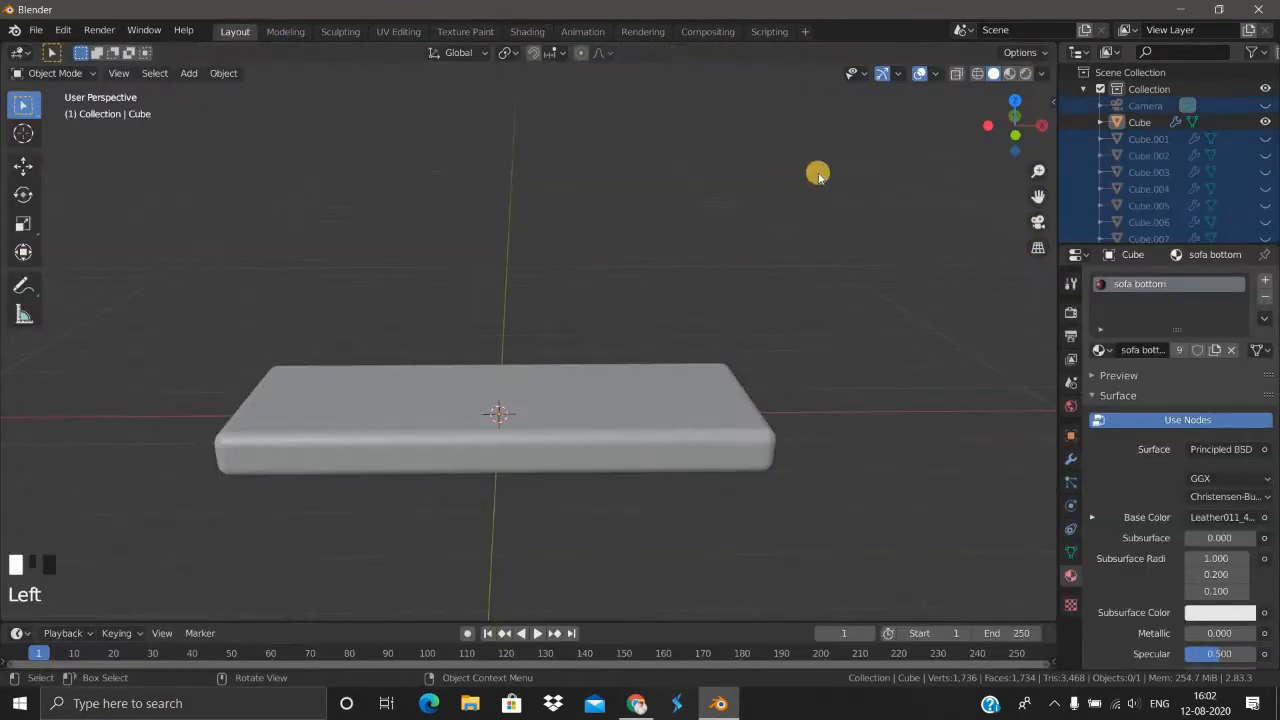
click(705, 372)
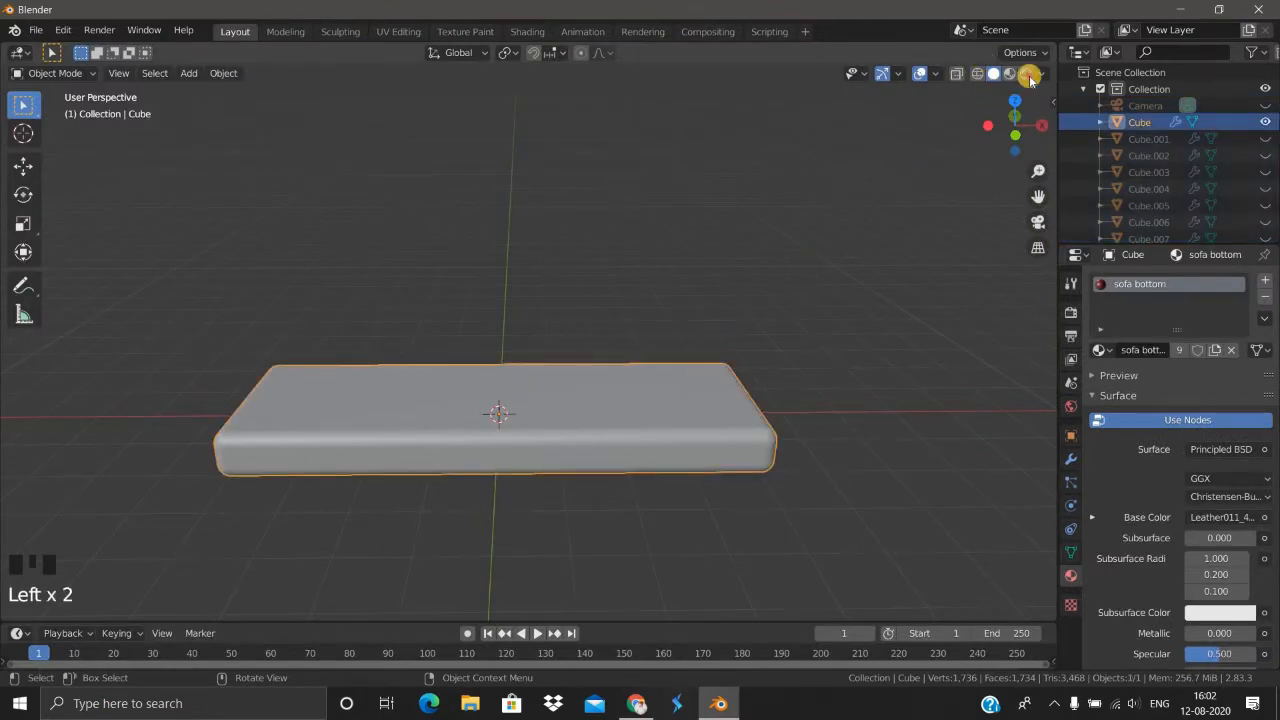
click(1025, 74)
scroll(590, 446, up, 2)
mouse_move(591, 446)
middle_down()
mouse_move(625, 437)
mouse_move(635, 510)
mouse_move(611, 543)
mouse_move(526, 517)
mouse_move(629, 423)
mouse_move(401, 498)
mouse_move(540, 429)
mouse_move(500, 431)
mouse_move(572, 466)
middle_up()
scroll(611, 543, up, 1)
scroll(554, 531, down, 1)
scroll(571, 446, down, 4)
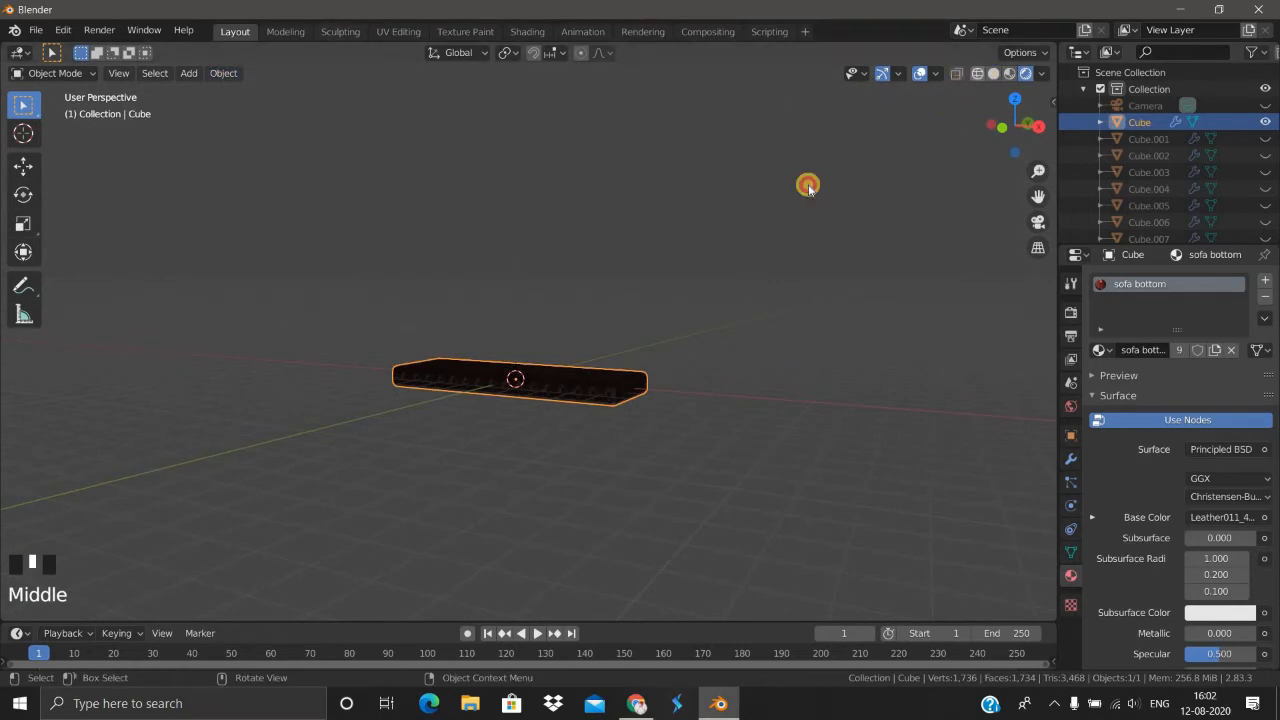
click(993, 74)
Step: Unhide all the hidden sofa parts and clear the selection
scroll(482, 420, up, 2)
middle_drag(485, 417, 485, 417)
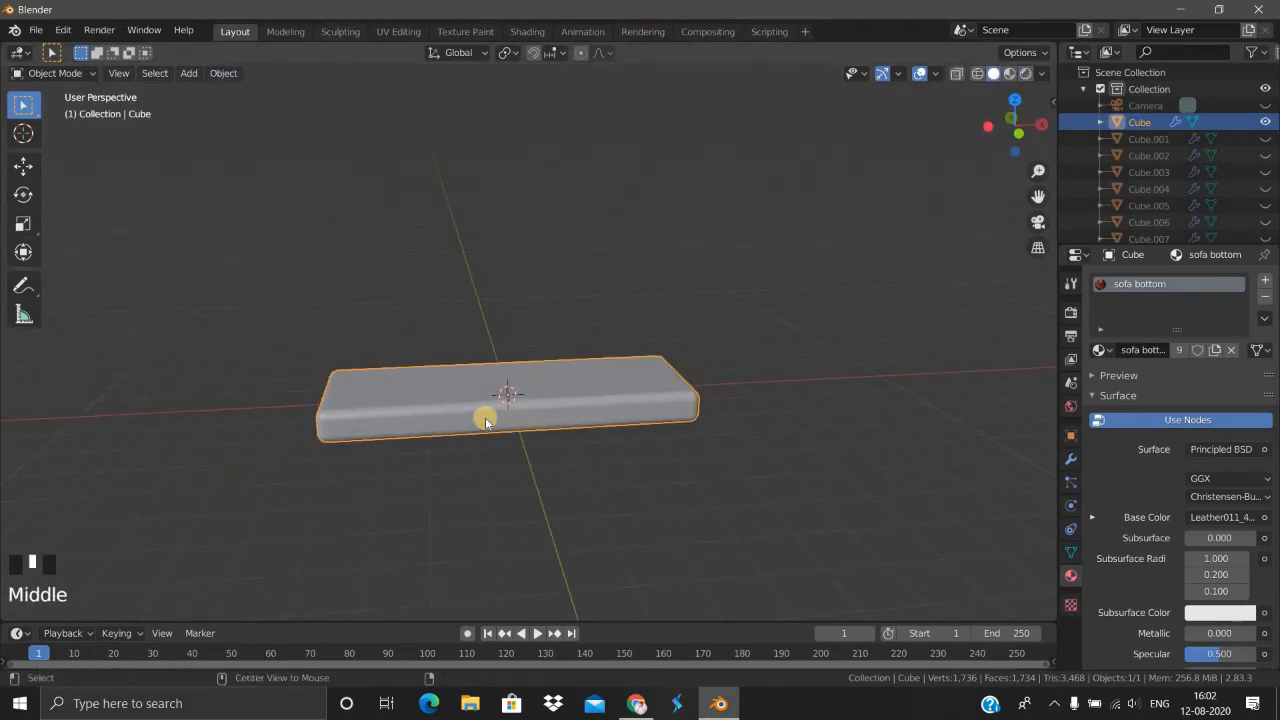
key(alt+h)
click(747, 471)
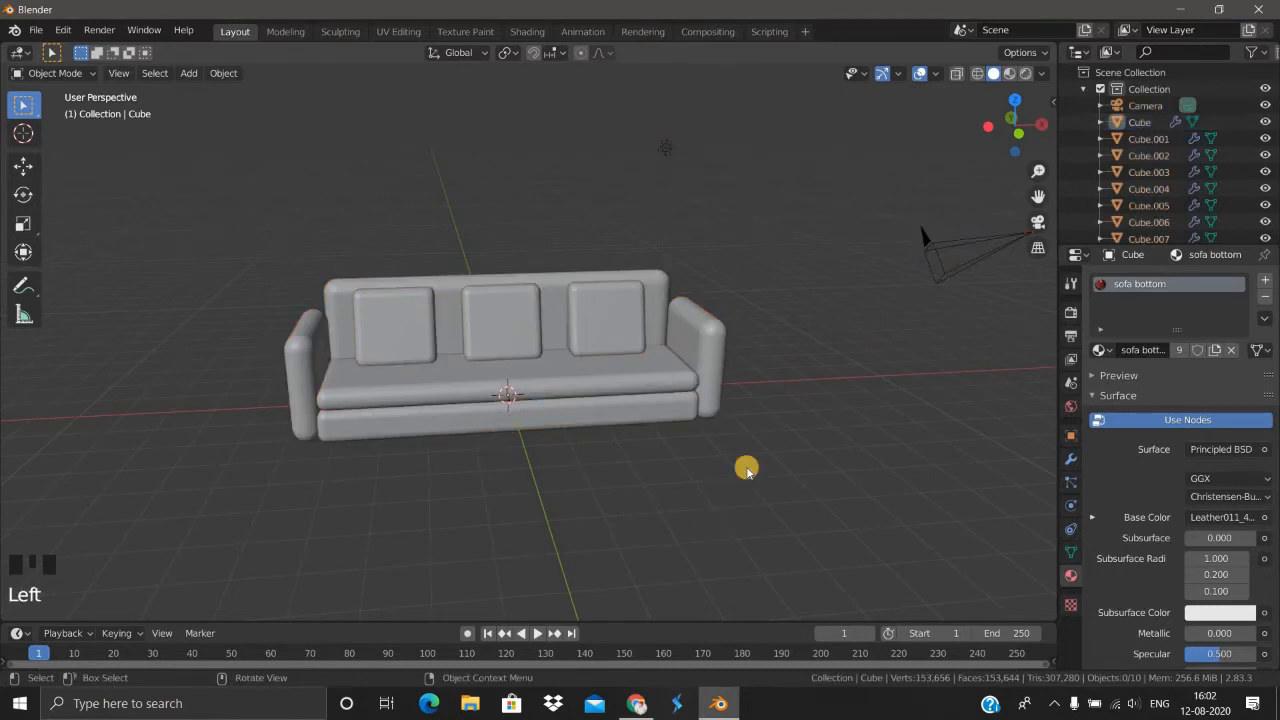
Step: Select the sofa's long seat cushion and bring up its sofa 1 material nodes in the Shading workspace
scroll(725, 456, up, 2)
middle_drag(709, 449, 558, 405)
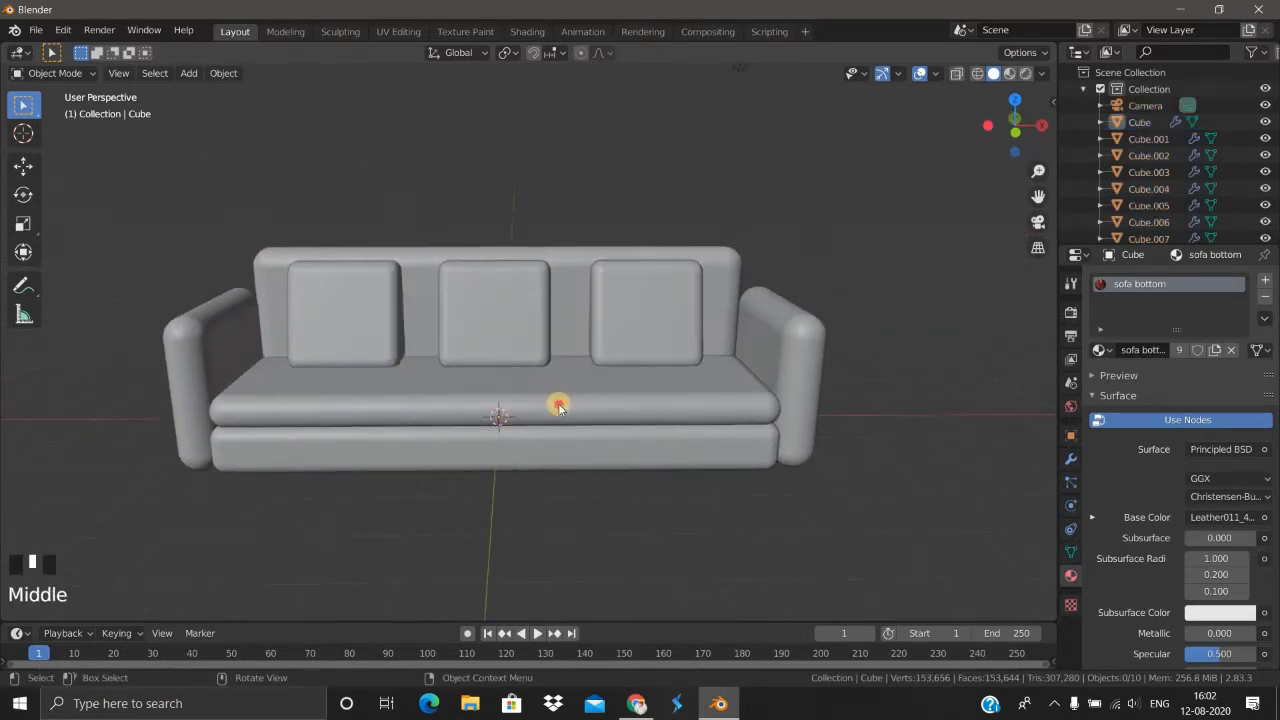
click(590, 437)
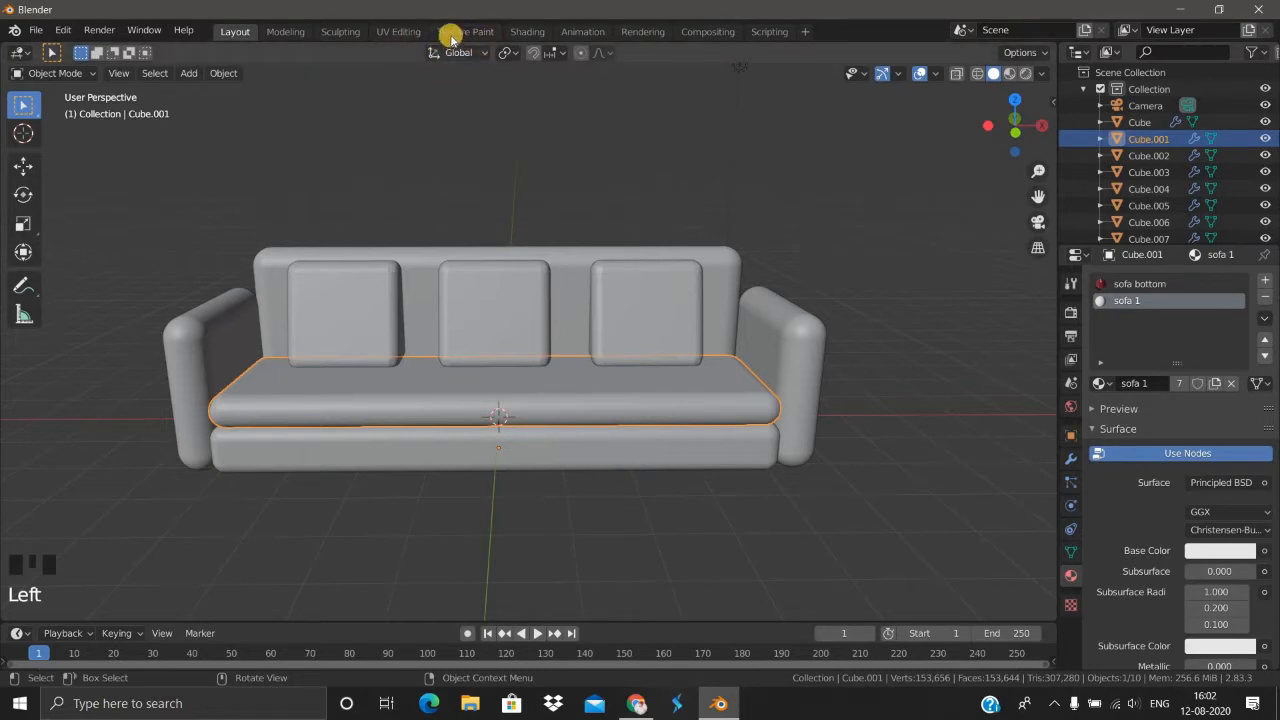
click(527, 31)
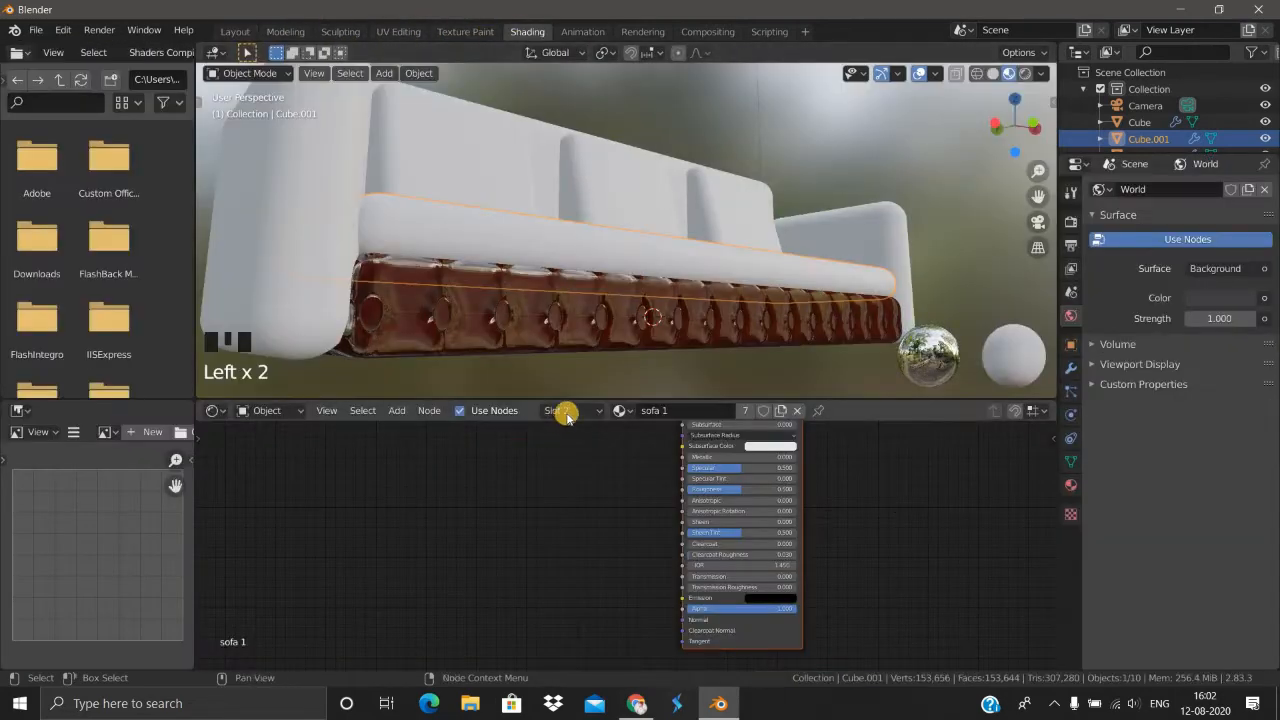
middle_drag(516, 378, 597, 245)
scroll(597, 245, down, 2)
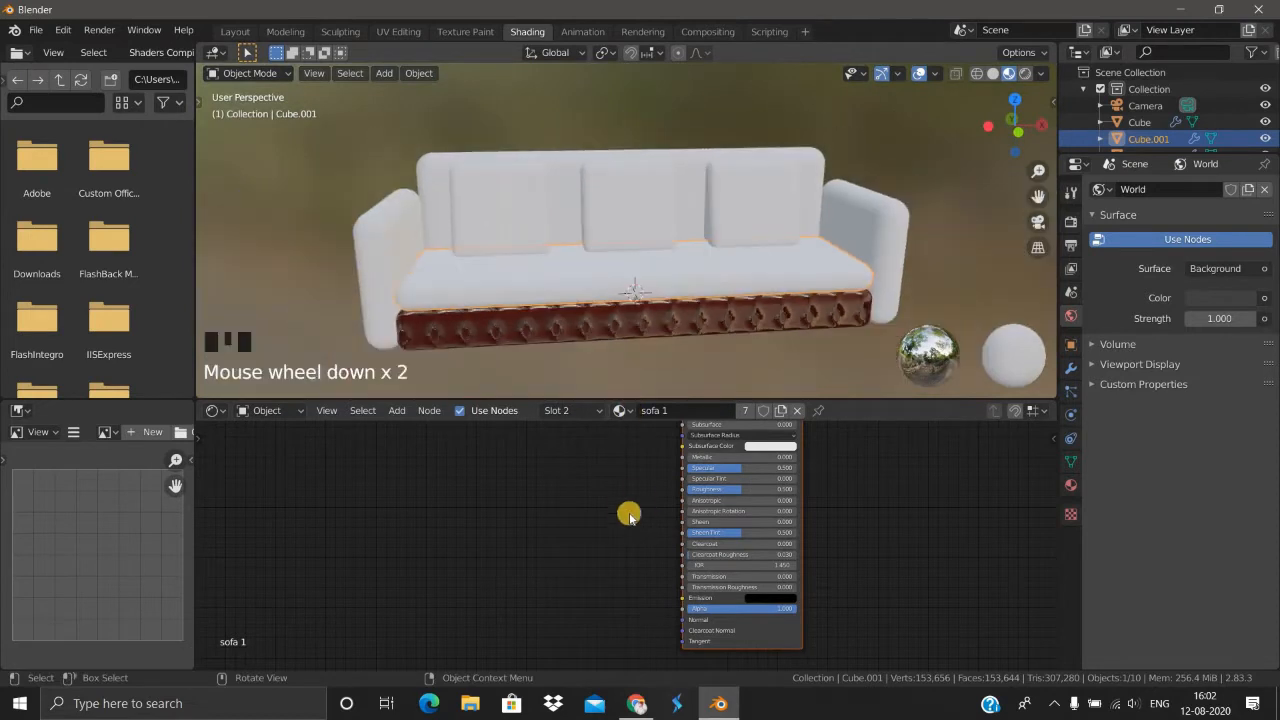
middle_drag(529, 560, 516, 572)
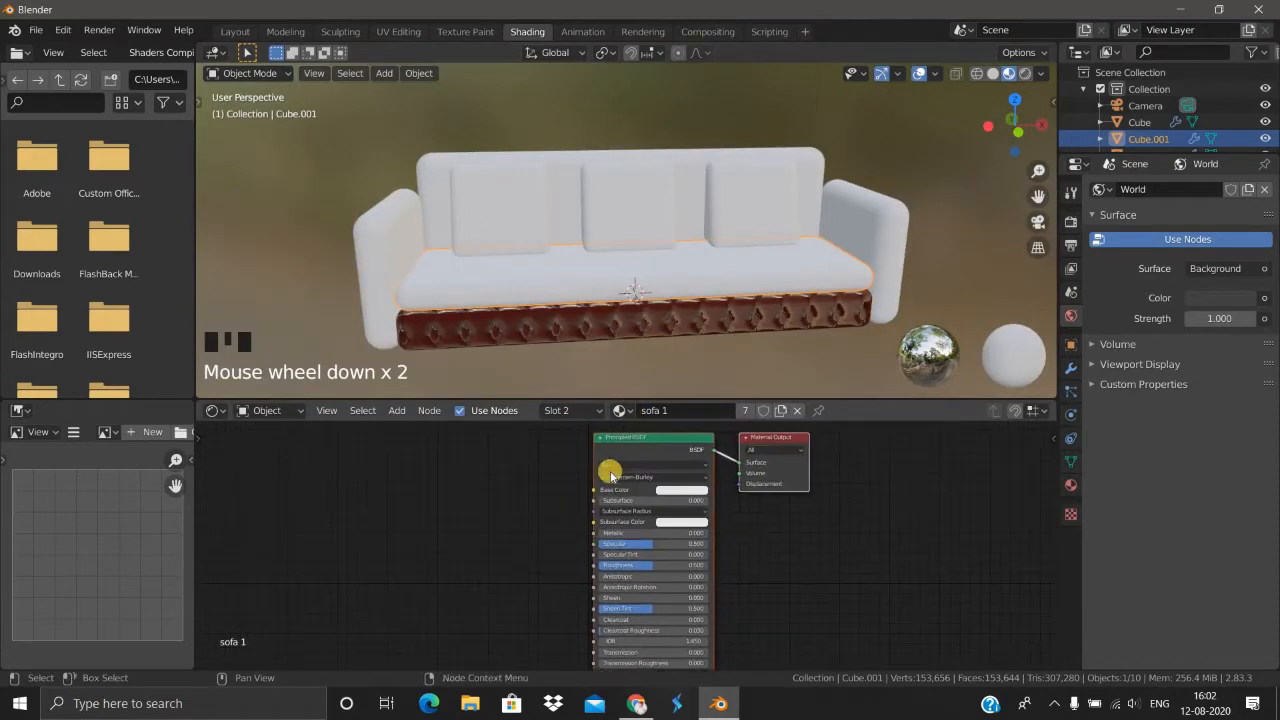
Step: Assign the existing sofa bottom leather material to the sofa's long seat cushion in place of sofa 1
scroll(610, 473, up, 3)
middle_drag(498, 528, 485, 555)
middle_drag(577, 483, 560, 516)
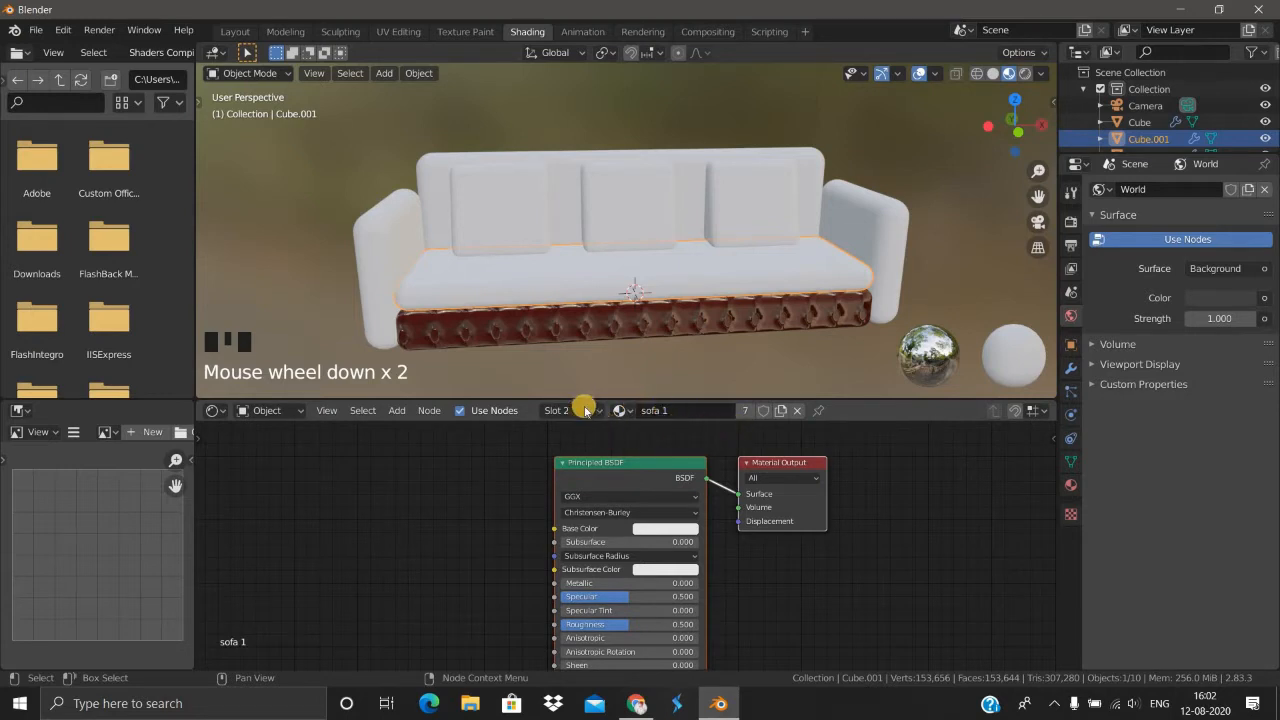
click(624, 410)
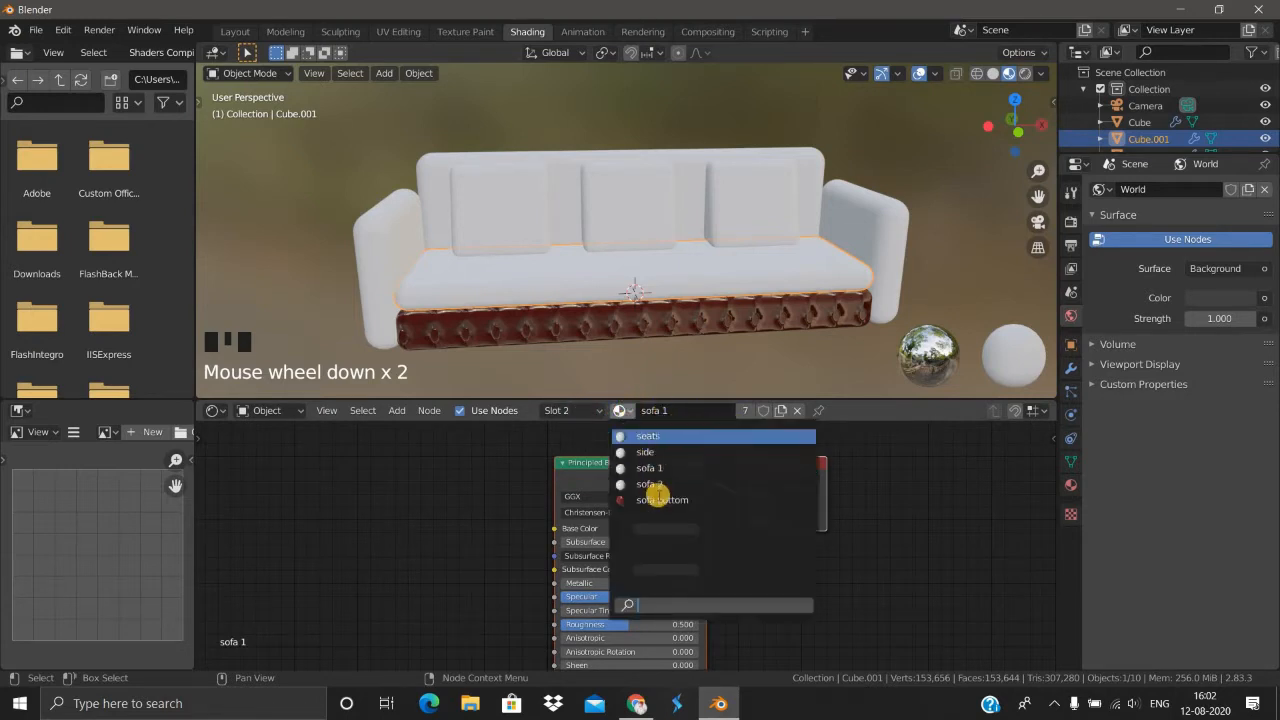
click(660, 500)
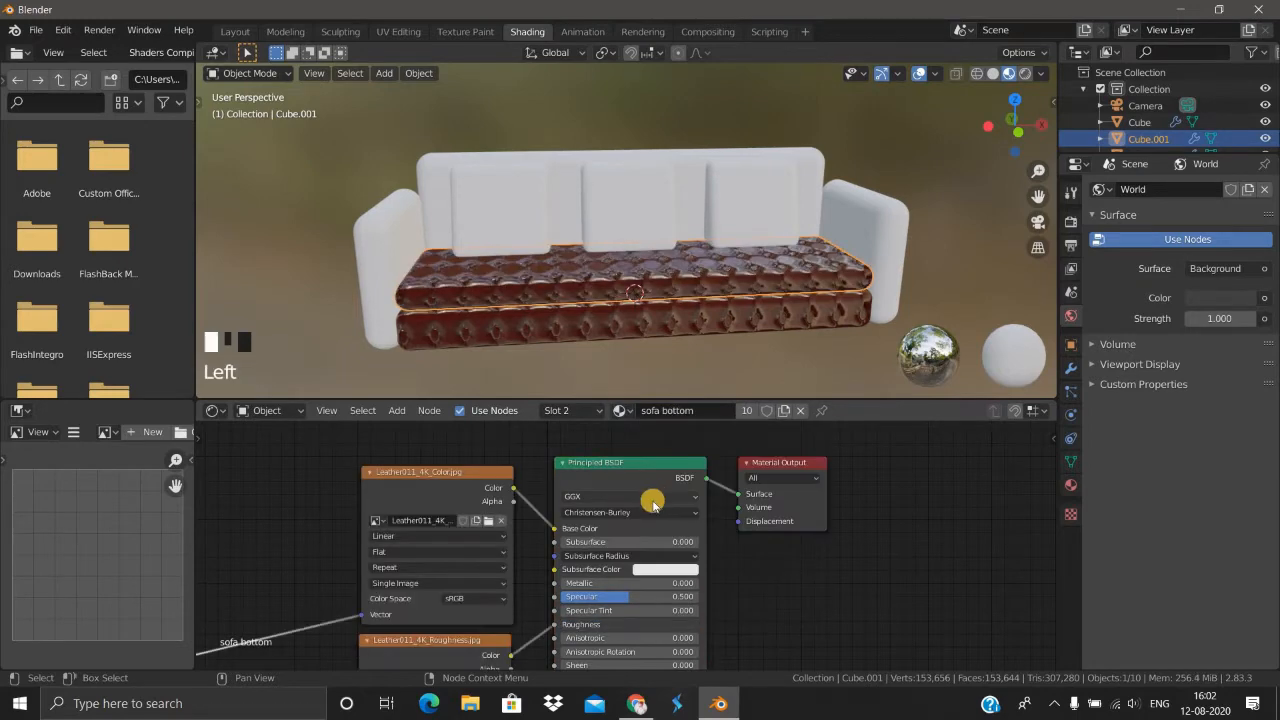
Step: Examine the leather texture on the seat cushion up close from the front, the side and above
scroll(494, 351, up, 4)
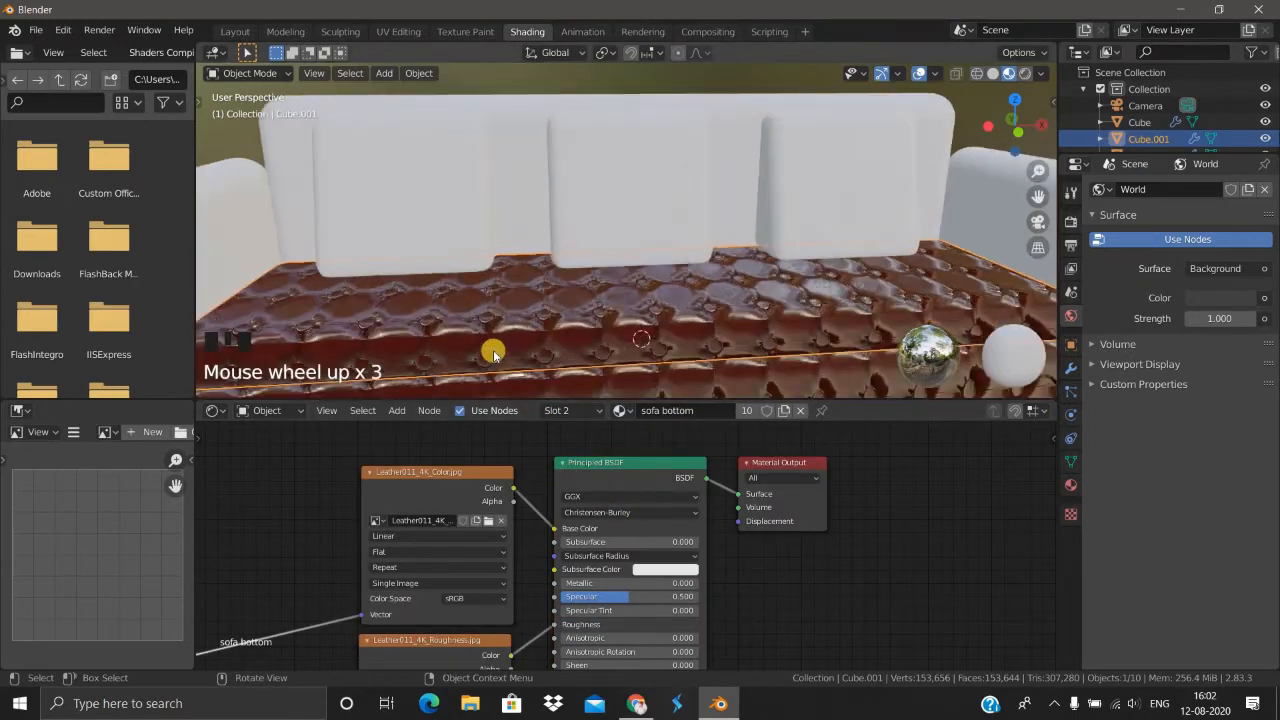
middle_drag(494, 350, 405, 326)
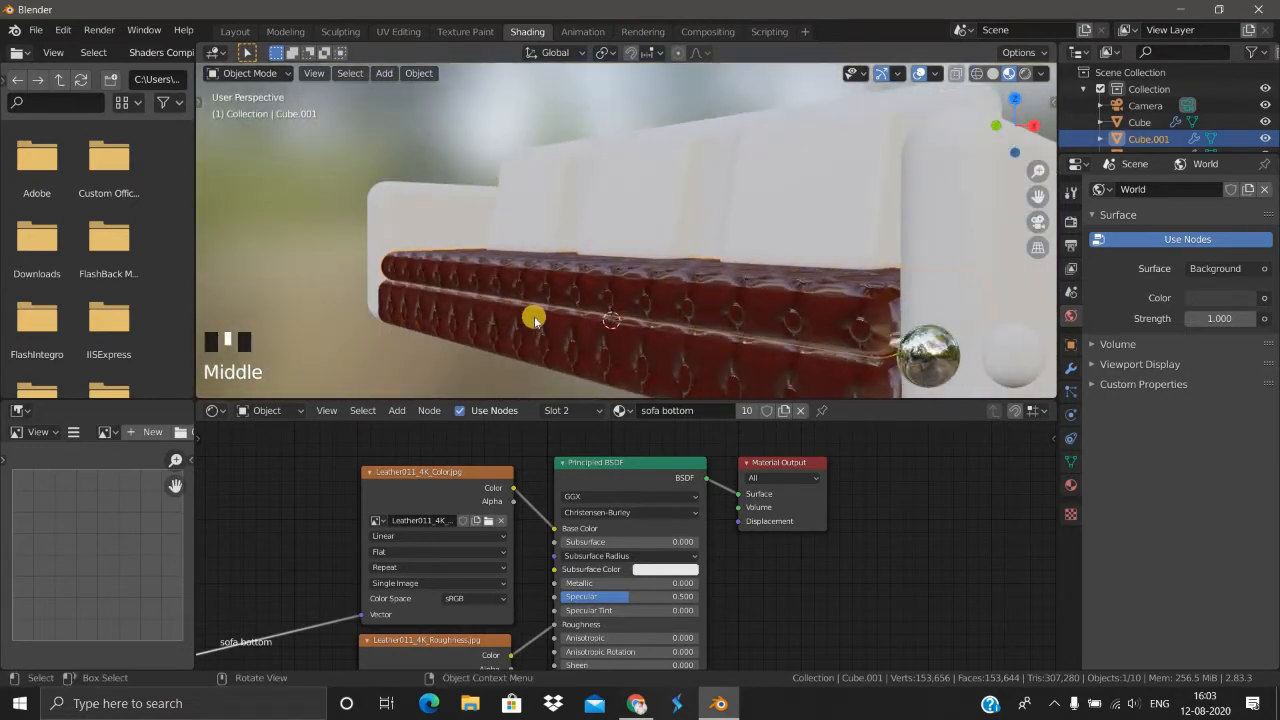
scroll(534, 317, up, 3)
mouse_move(537, 320)
middle_down()
mouse_move(605, 352)
mouse_move(651, 349)
mouse_move(534, 298)
middle_up()
scroll(606, 348, down, 2)
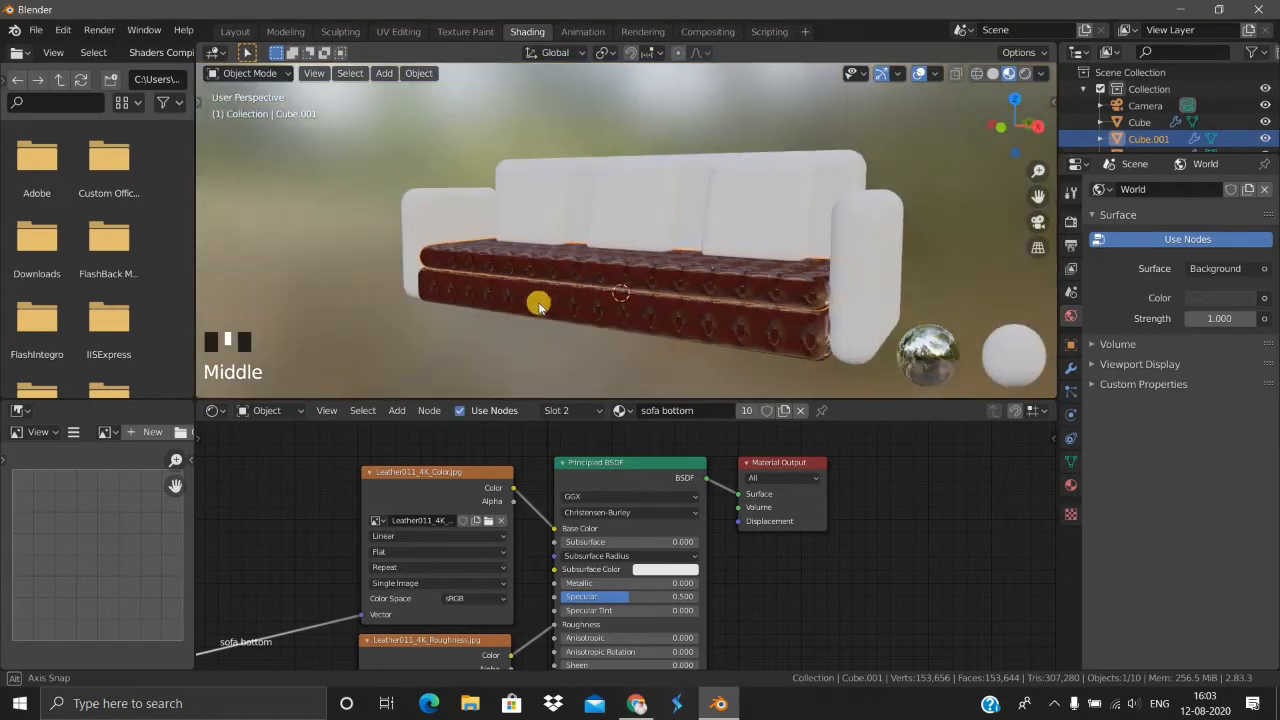
scroll(537, 303, up, 2)
middle_drag(669, 330, 763, 286)
scroll(657, 314, up, 2)
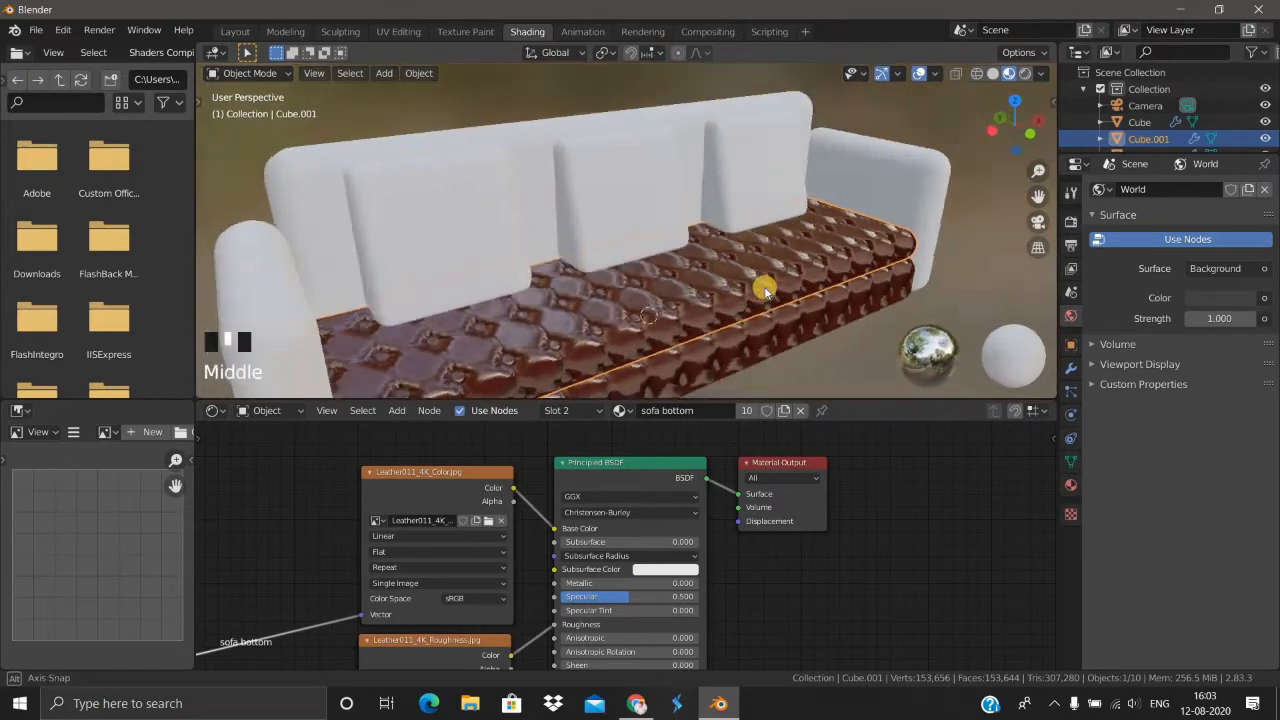
scroll(749, 289, up, 3)
scroll(685, 282, down, 3)
middle_drag(663, 286, 720, 340)
scroll(886, 492, down, 2)
Step: Make the seat cushion's sofa bottom material an independent single-user copy
middle_drag(886, 492, 865, 526)
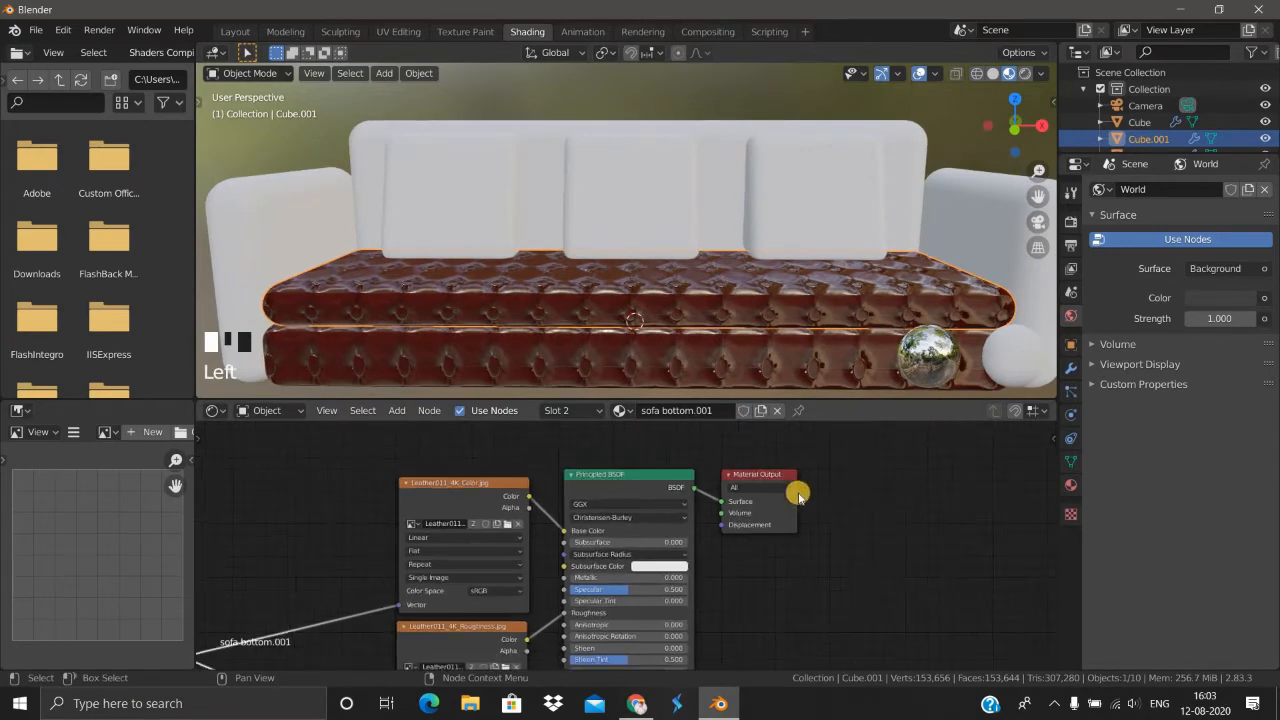
scroll(880, 441, up, 1)
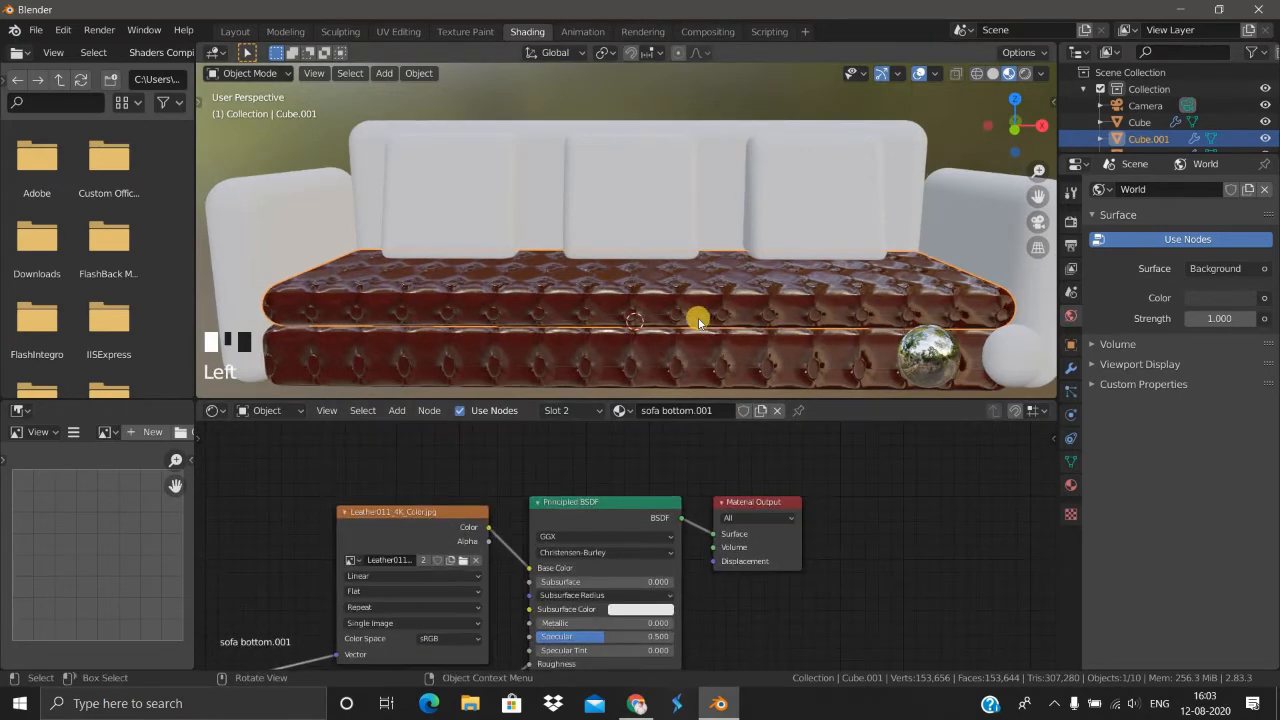
scroll(694, 318, up, 4)
scroll(683, 322, down, 5)
middle_drag(681, 320, 695, 220)
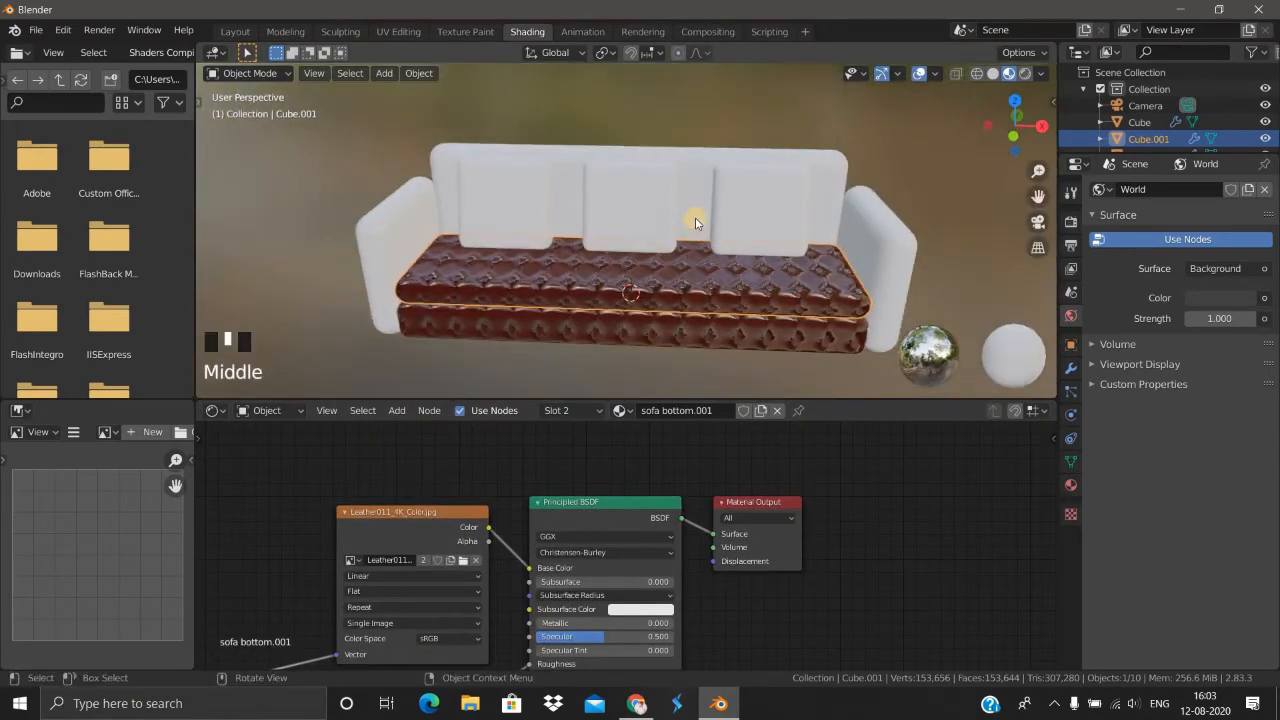
Step: Select the sofa's backrest and assign the sofa bottom material to it in place of sofa 2
click(701, 276)
middle_drag(623, 289, 690, 262)
click(621, 410)
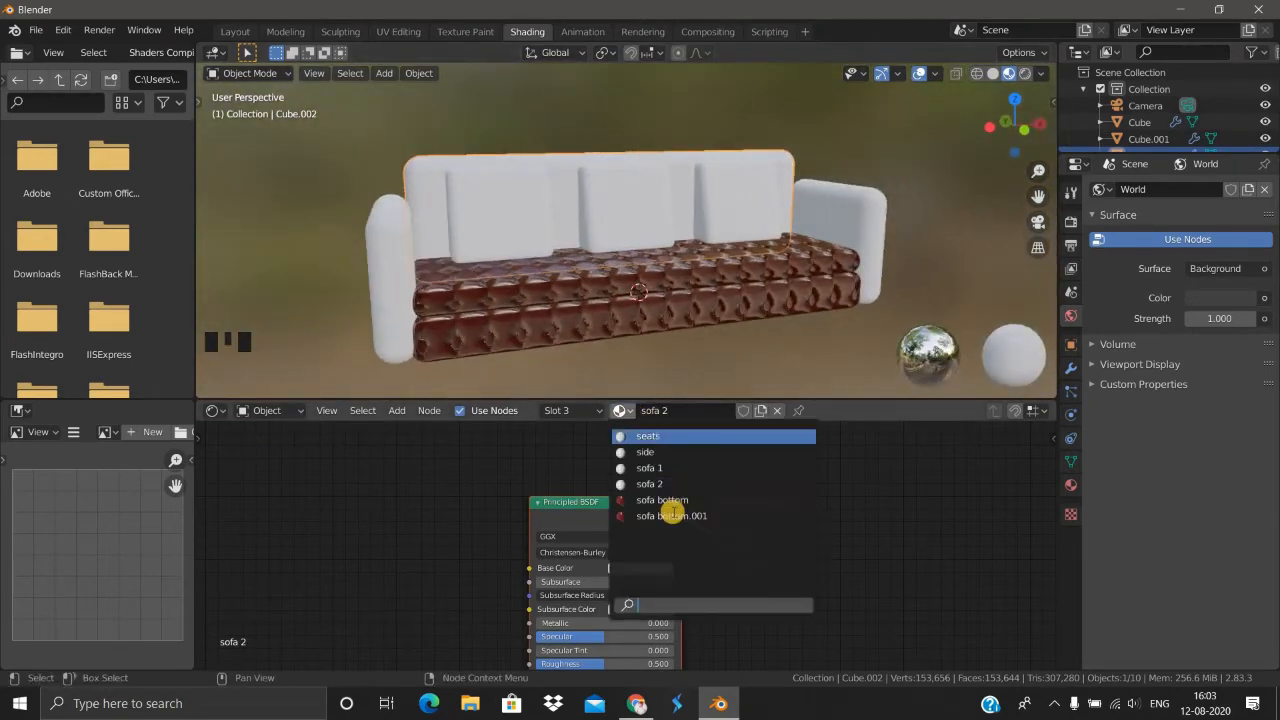
click(662, 500)
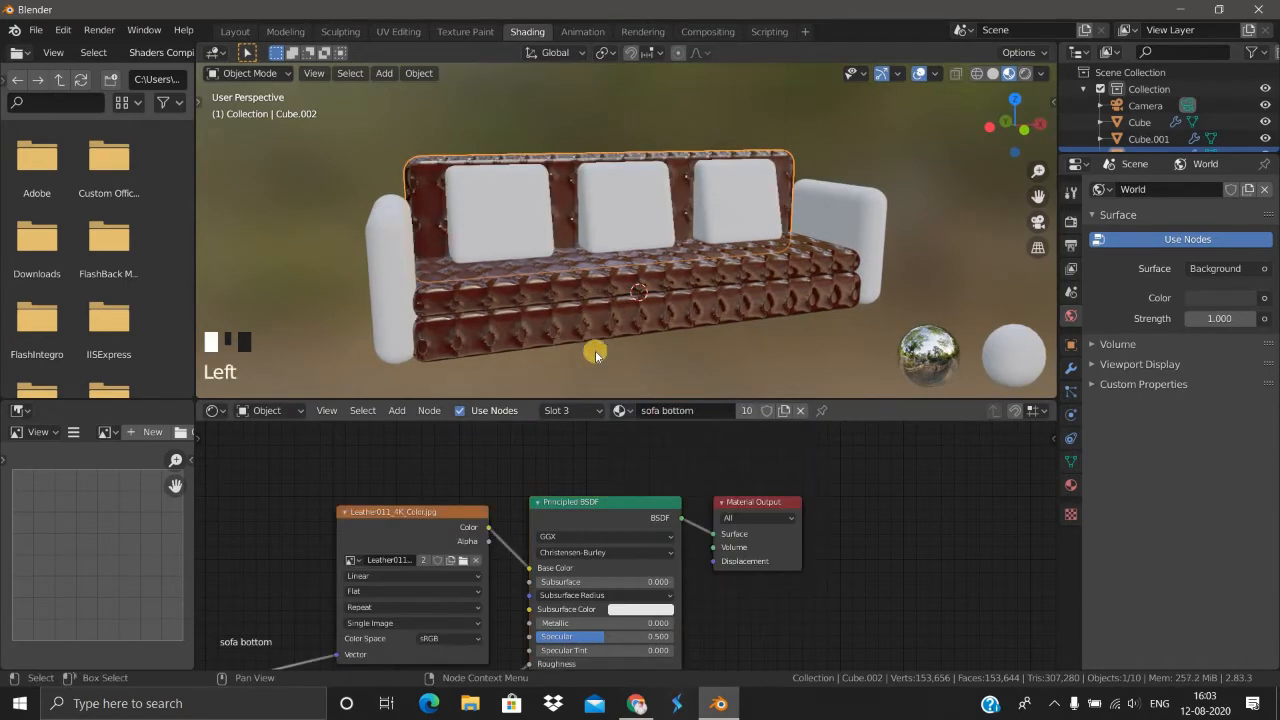
Step: Examine the leather texture on the backrest from the front, the side and up close
middle_drag(594, 351, 660, 280)
scroll(720, 340, up, 2)
scroll(691, 313, down, 2)
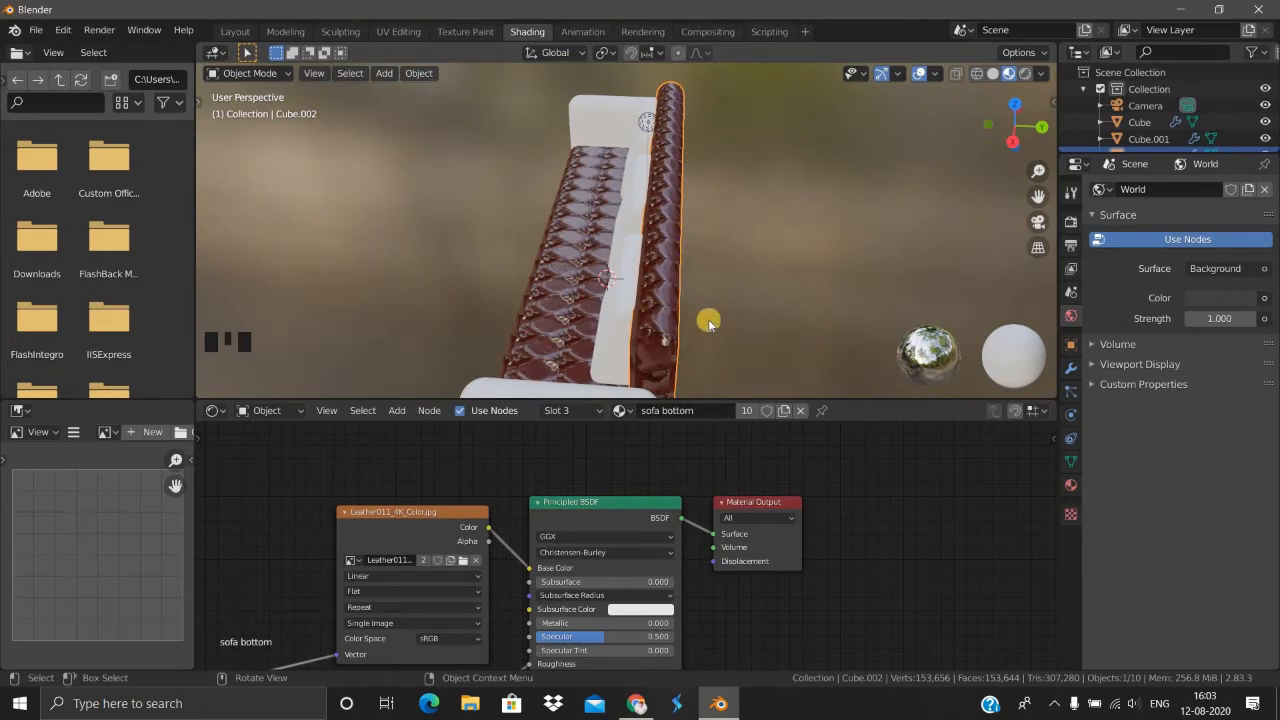
middle_drag(708, 321, 760, 200)
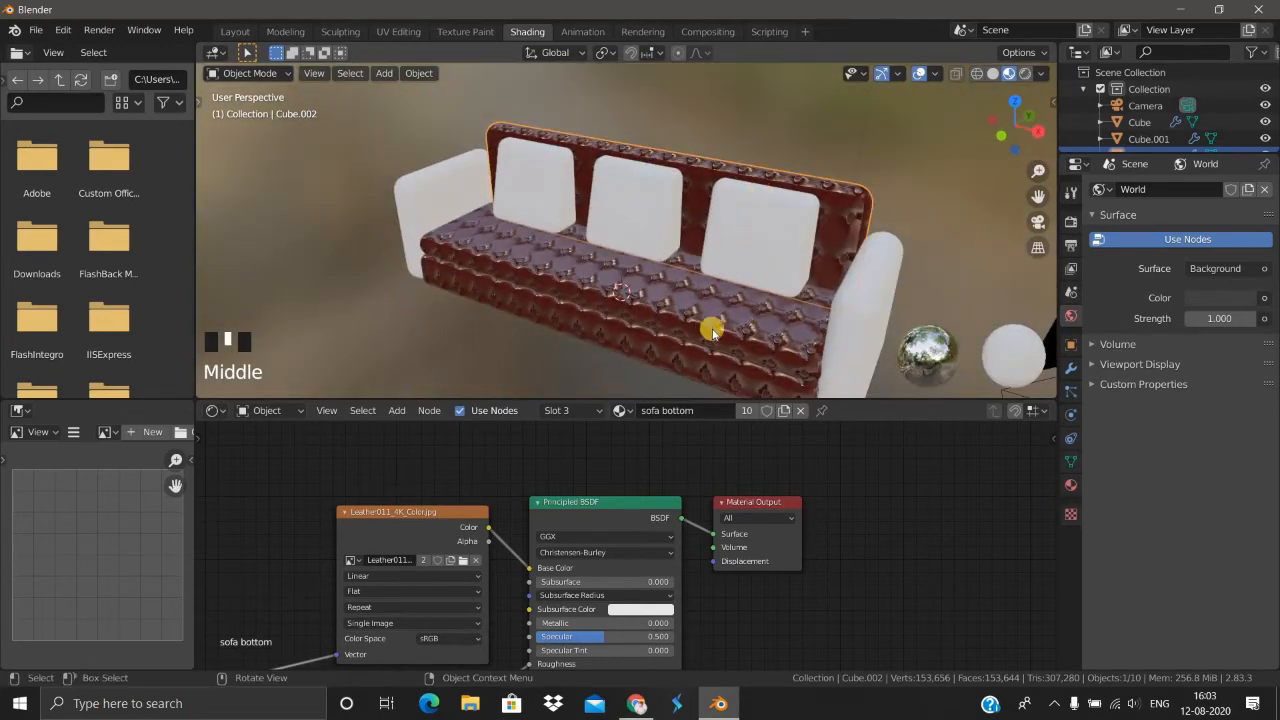
middle_drag(830, 345, 454, 320)
scroll(663, 271, up, 3)
scroll(690, 276, up, 2)
scroll(616, 268, down, 2)
scroll(454, 320, down, 1)
Step: Select the sofa's left armrest and assign the sofa bottom.001 material to it
click(635, 296)
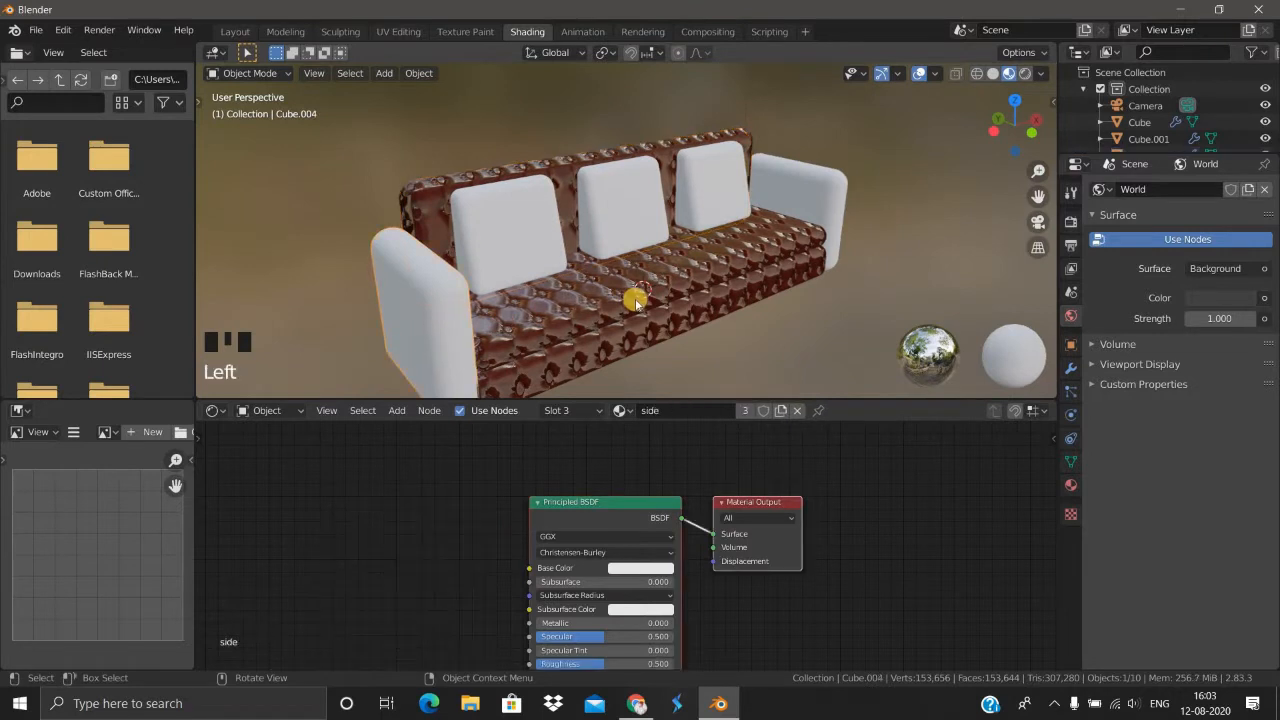
scroll(594, 297, down, 2)
middle_drag(594, 297, 669, 357)
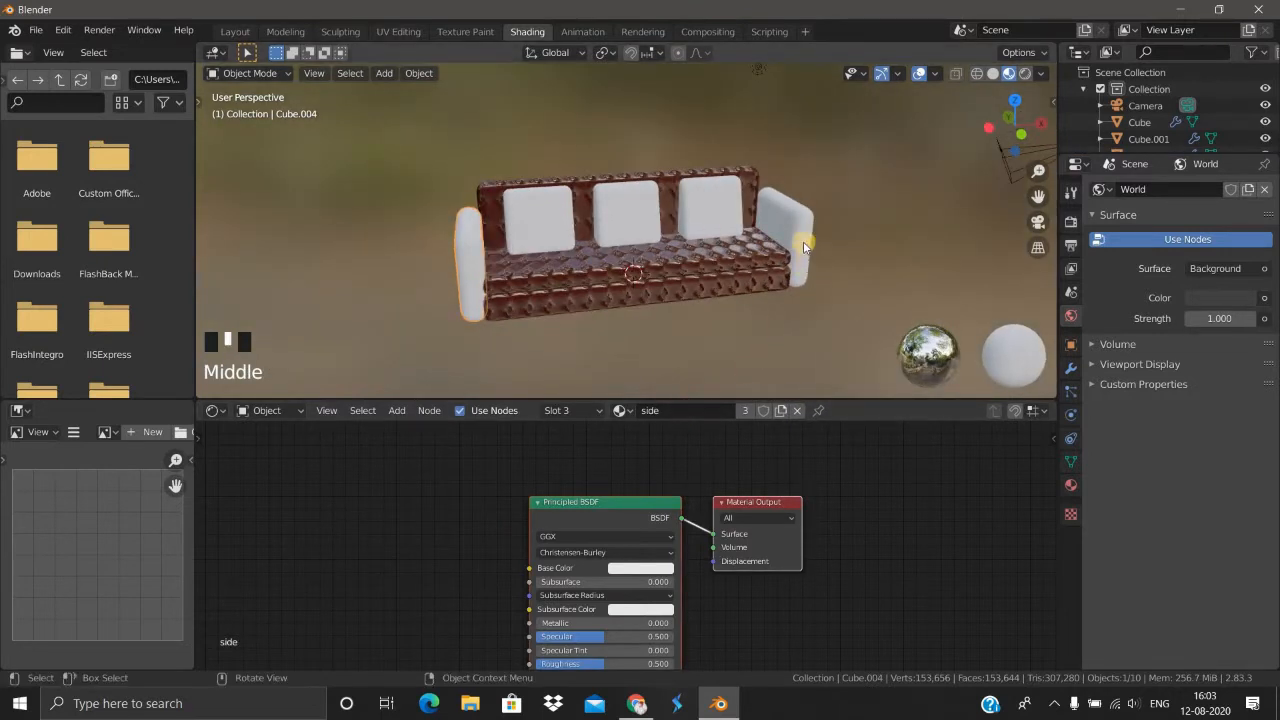
click(624, 412)
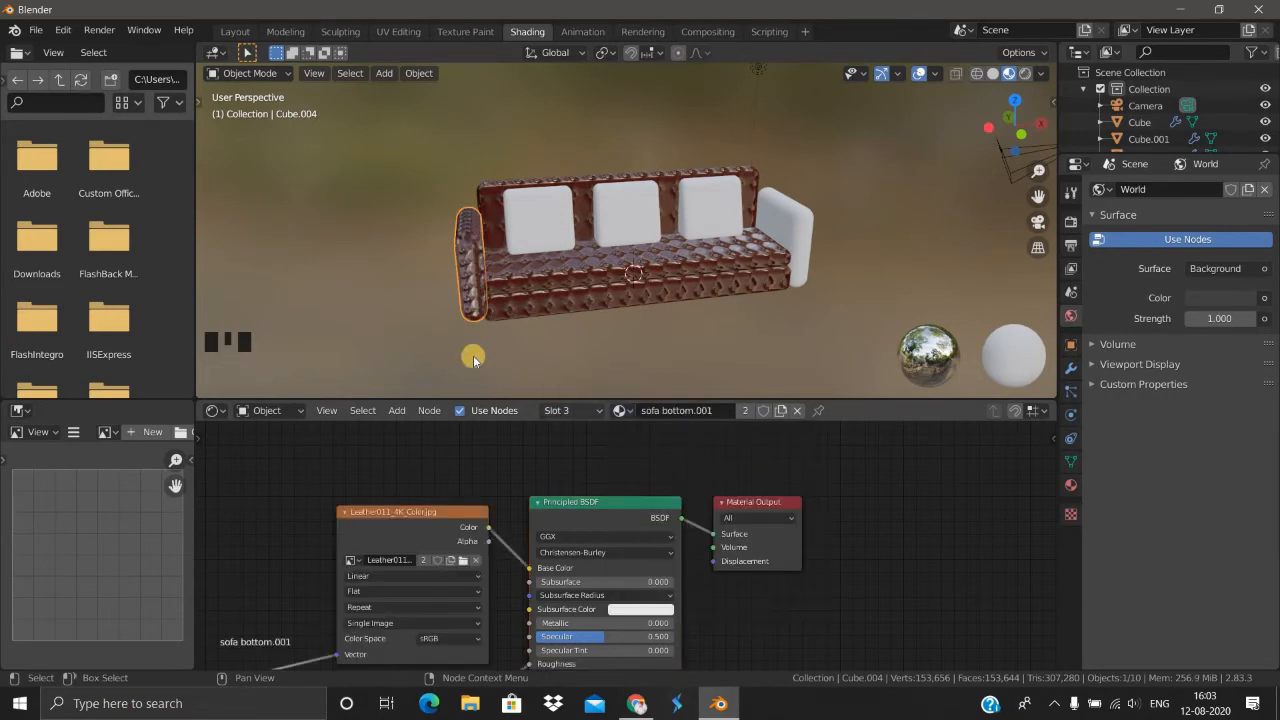
Step: Select the sofa's right armrest and assign the sofa bottom material to it in place of sofa 1
middle_drag(545, 338, 560, 300)
scroll(531, 343, up, 2)
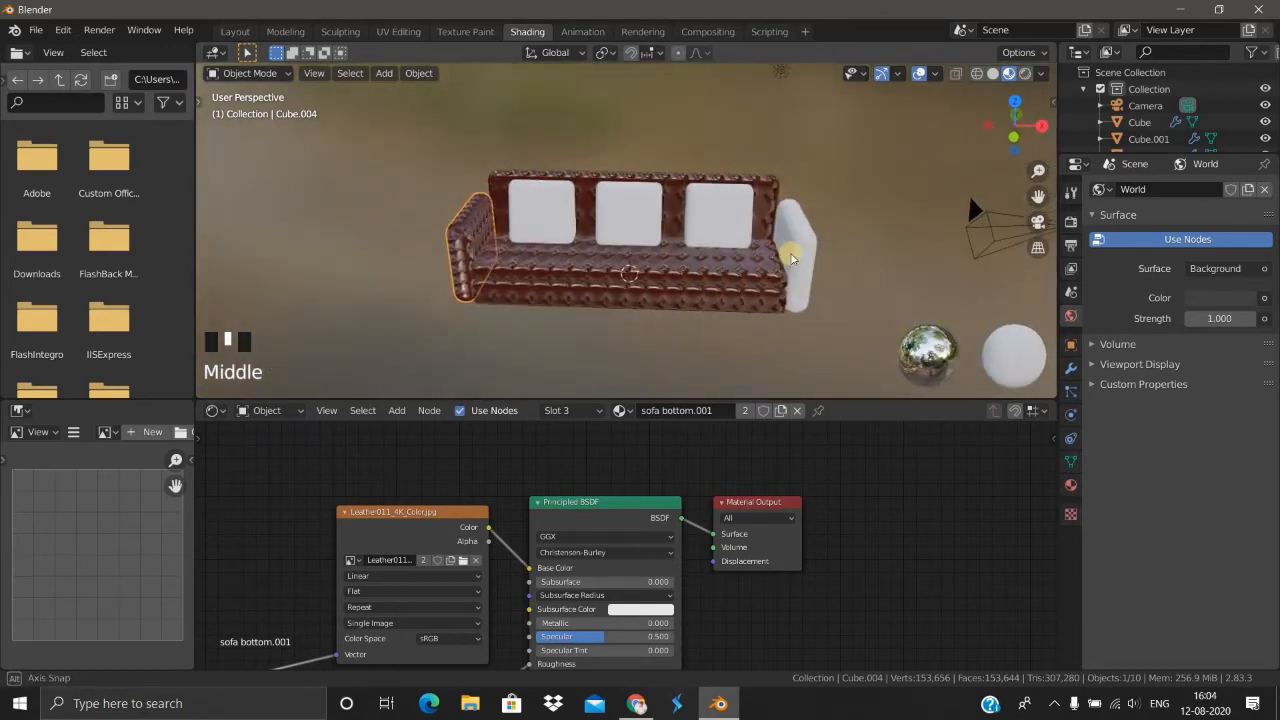
click(780, 298)
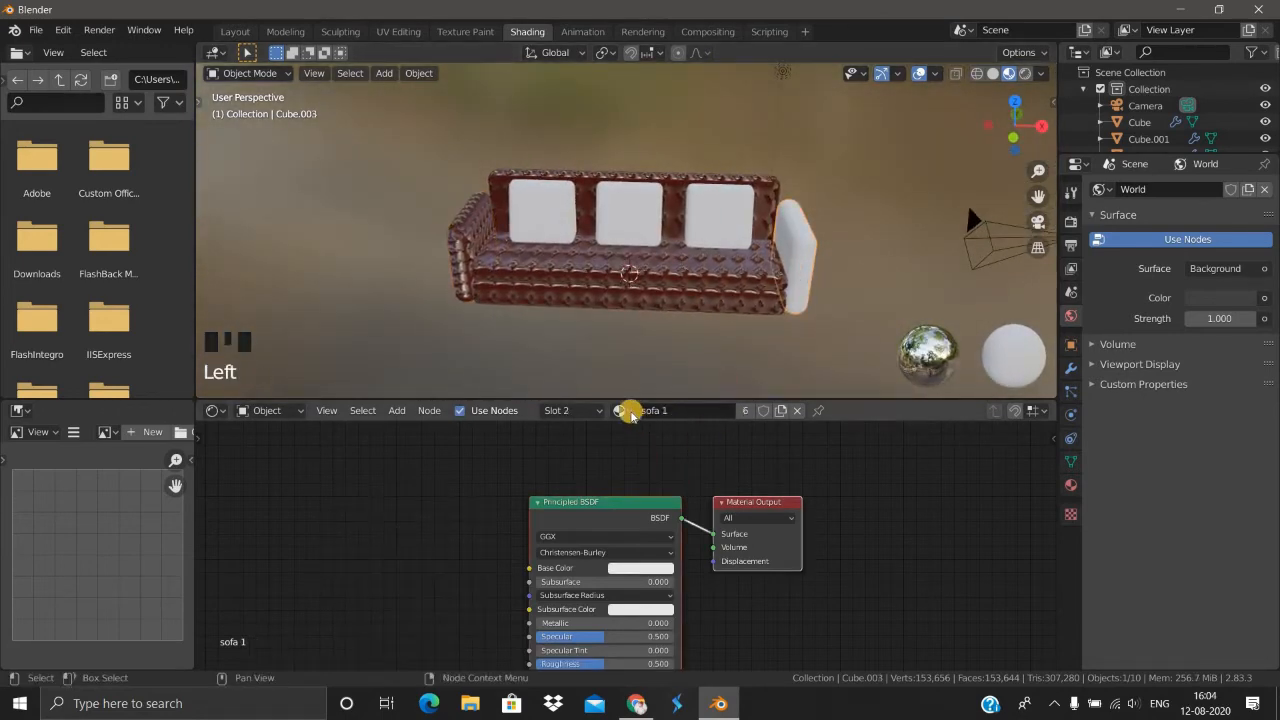
click(620, 410)
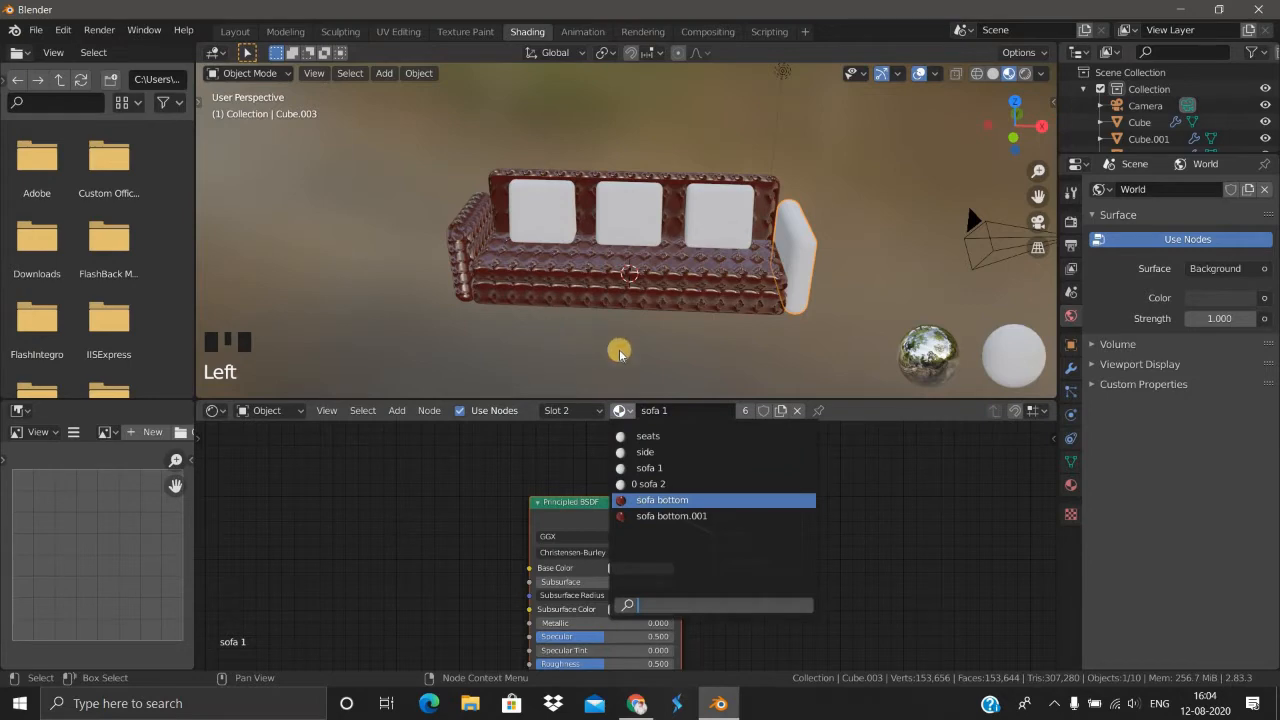
scroll(602, 324, up, 1)
Step: Select the left back cushion and assign the sofa bottom.001 material to it
middle_drag(586, 313, 536, 230)
click(536, 230)
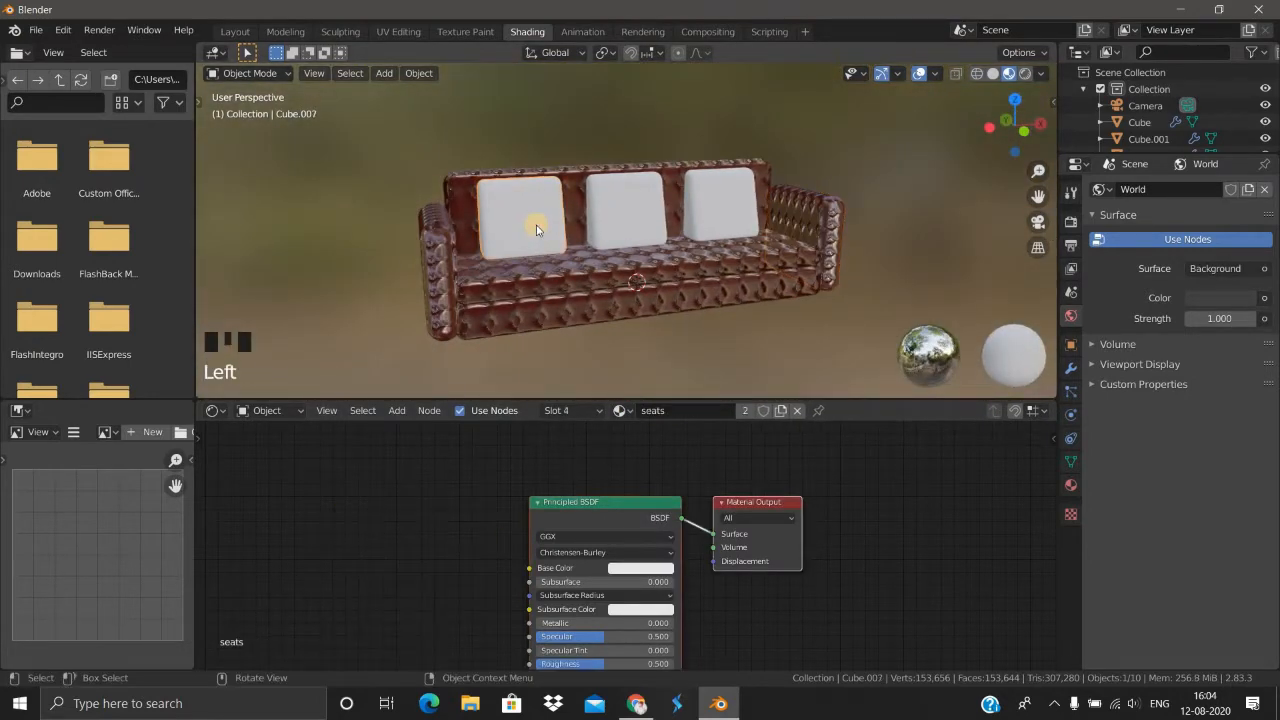
click(622, 410)
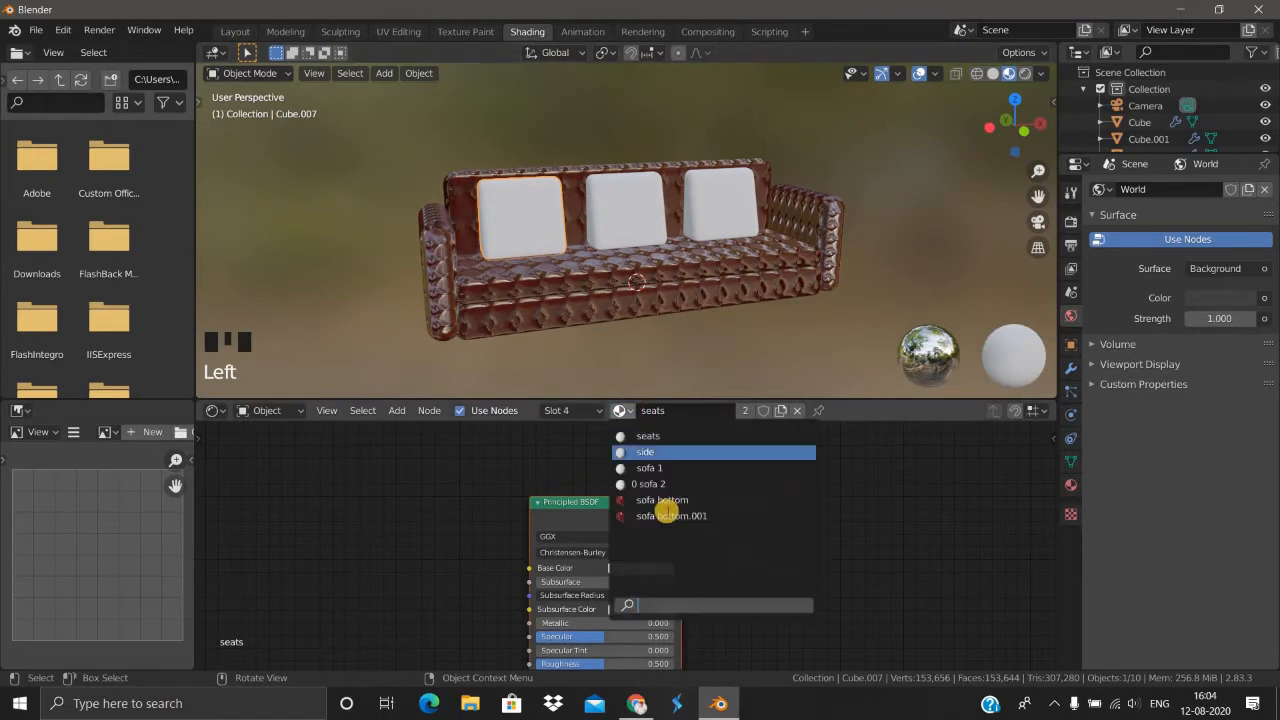
click(660, 512)
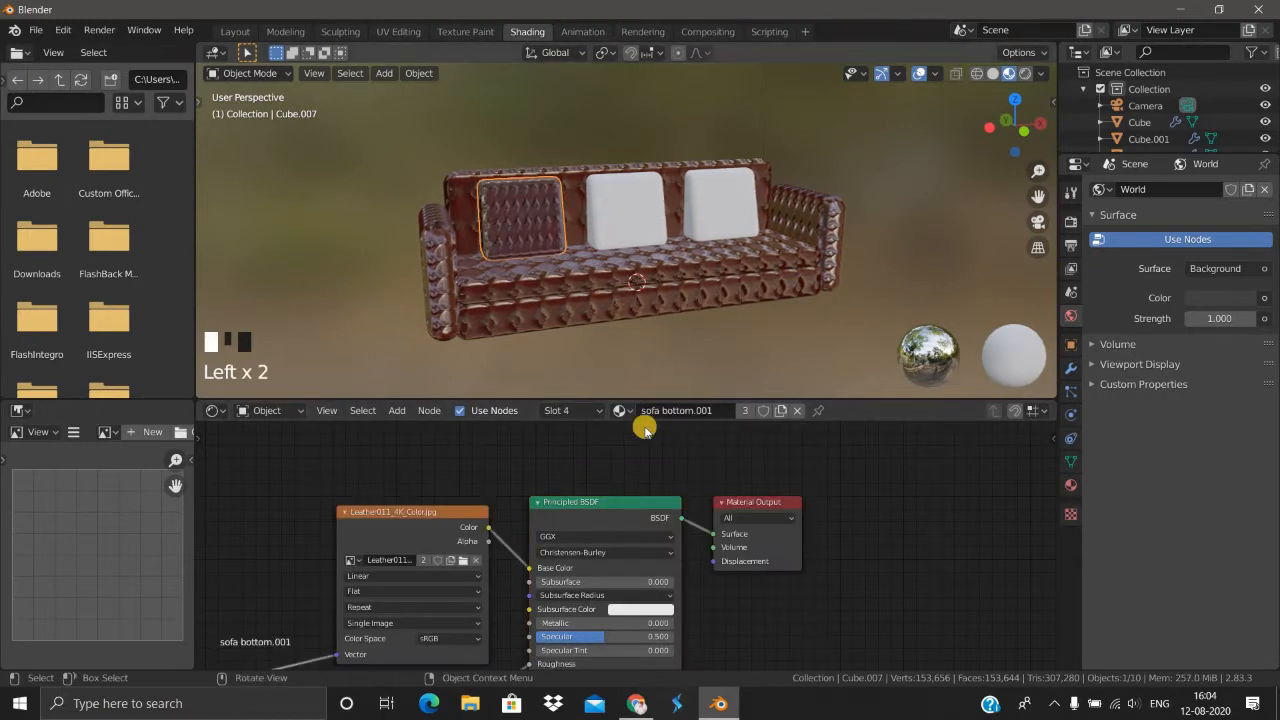
Step: Select the middle back cushion and assign the seats material to it in place of side
click(625, 210)
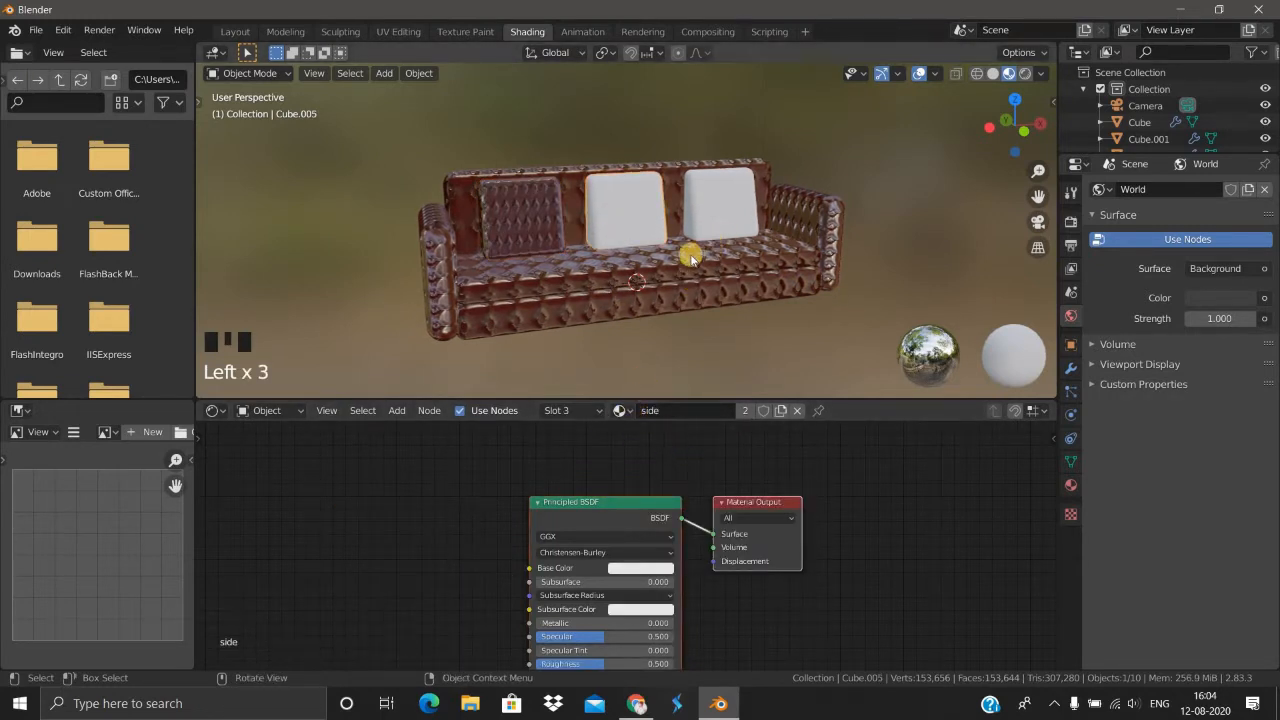
middle_drag(686, 251, 634, 271)
scroll(511, 234, up, 3)
middle_drag(511, 234, 513, 298)
click(621, 410)
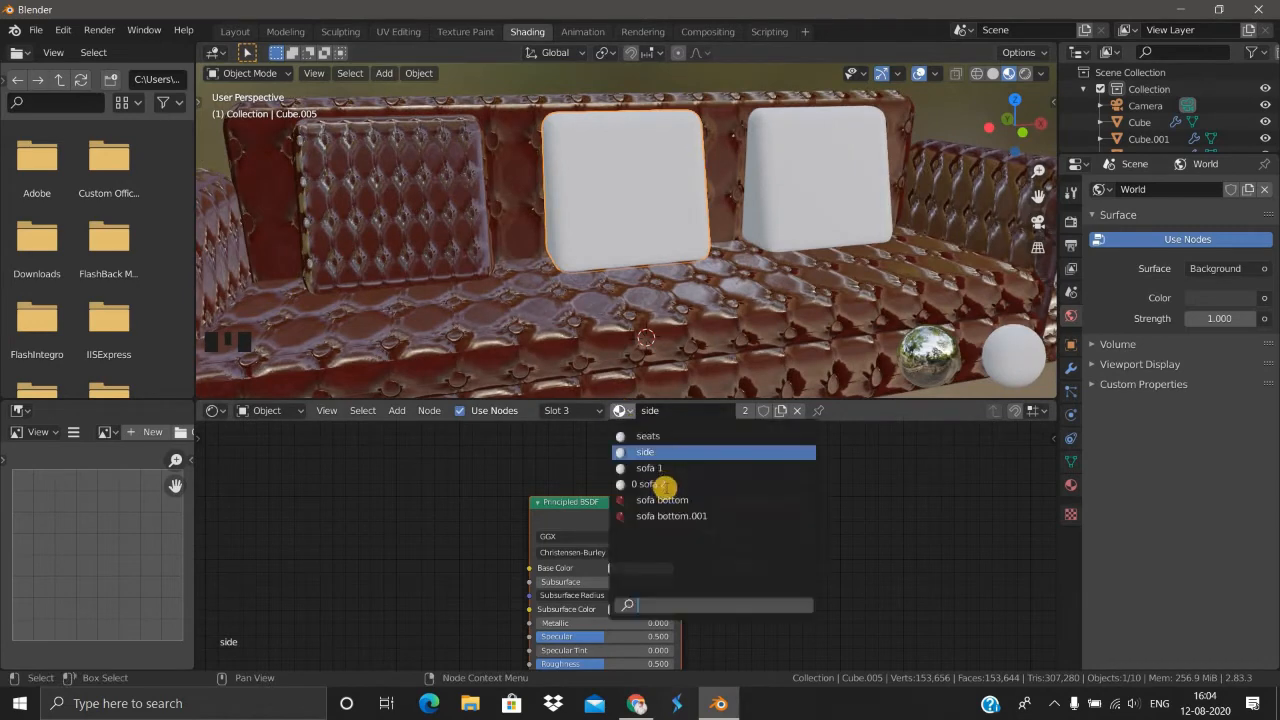
click(634, 436)
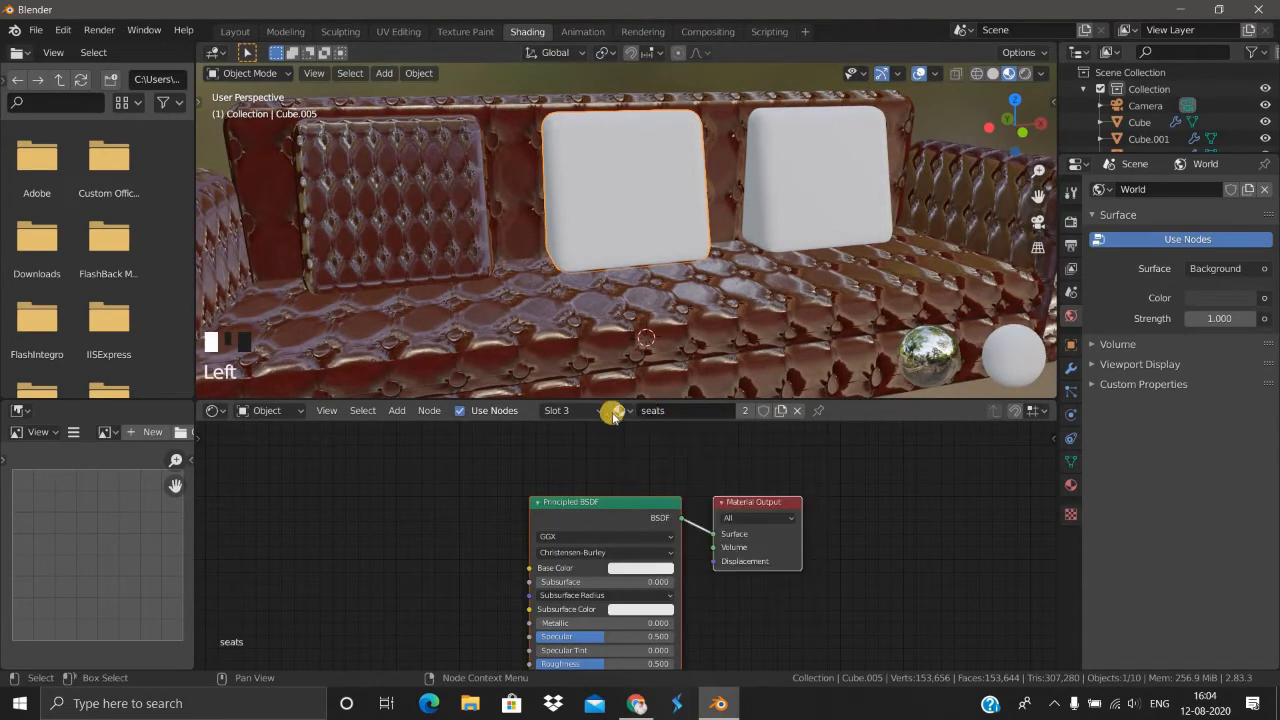
click(624, 410)
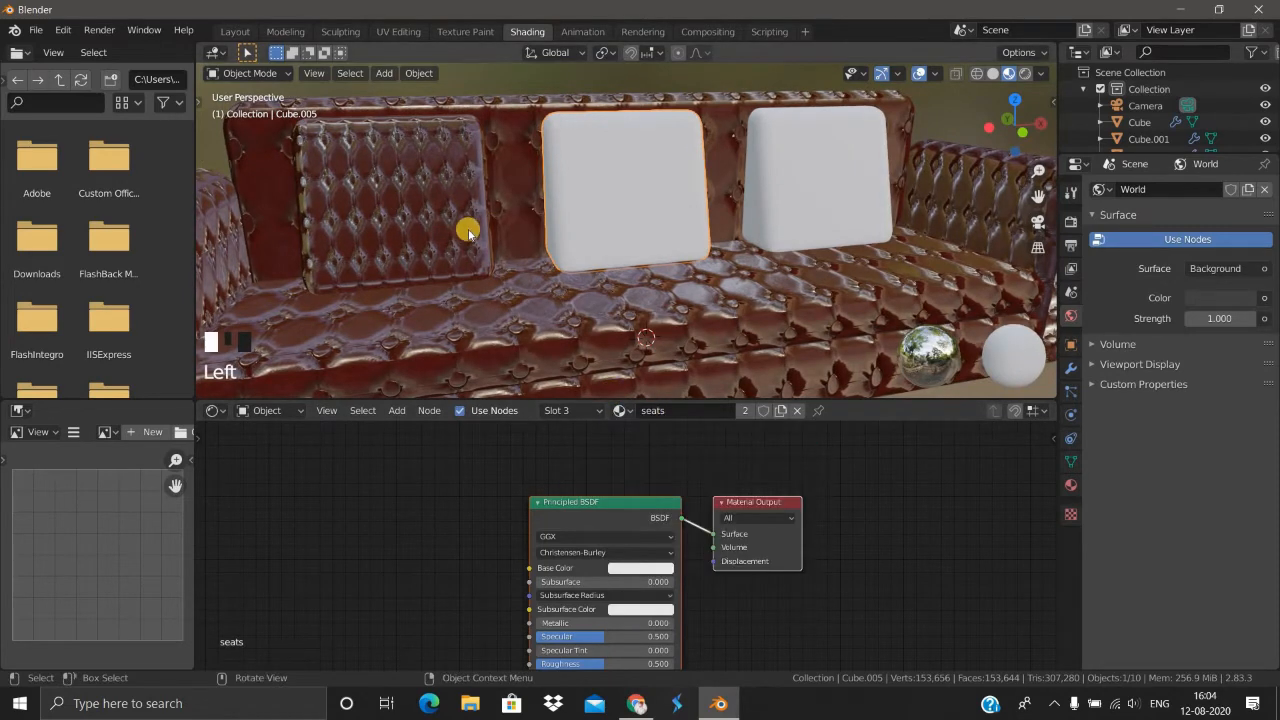
Step: Try a Y scale of -0.400 in the Mapping node of the left cushion's sofa bottom.001 material, and undo it
scroll(468, 231, down, 2)
click(513, 295)
scroll(634, 300, down, 3)
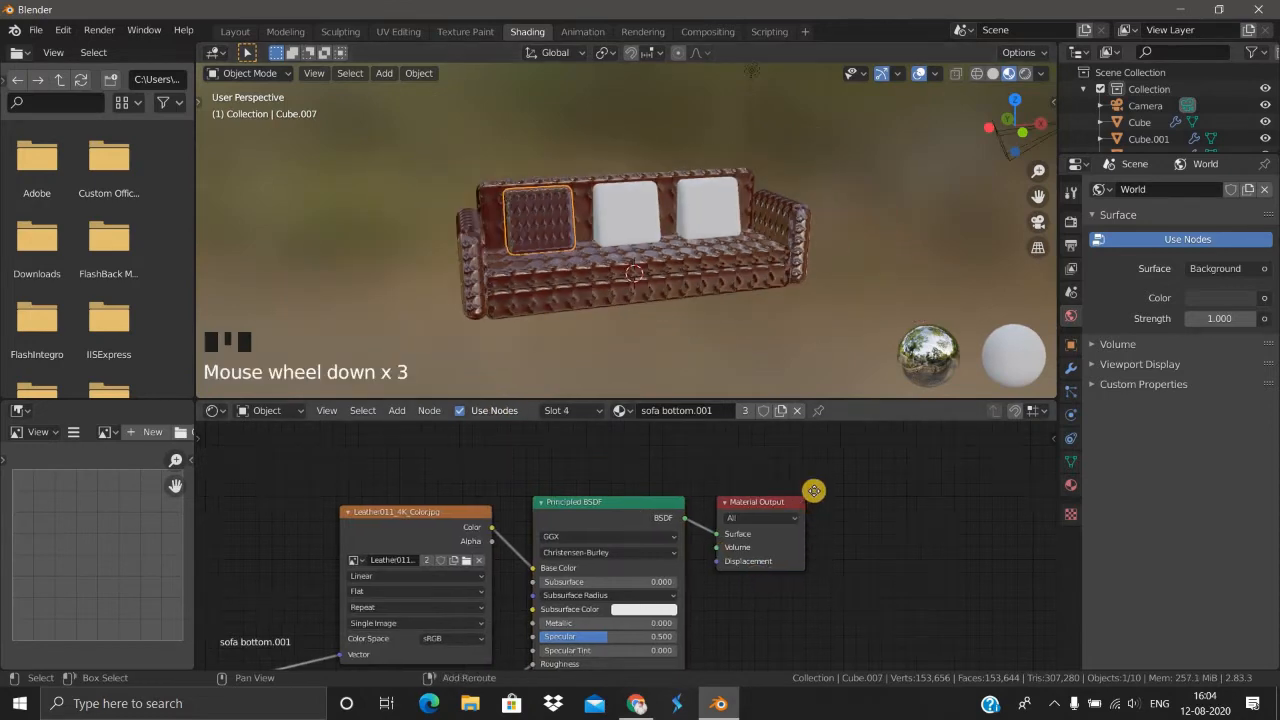
middle_drag(536, 640, 580, 566)
scroll(560, 580, up, 1)
middle_drag(533, 610, 553, 567)
scroll(570, 530, up, 1)
middle_drag(594, 519, 591, 500)
middle_drag(506, 653, 549, 562)
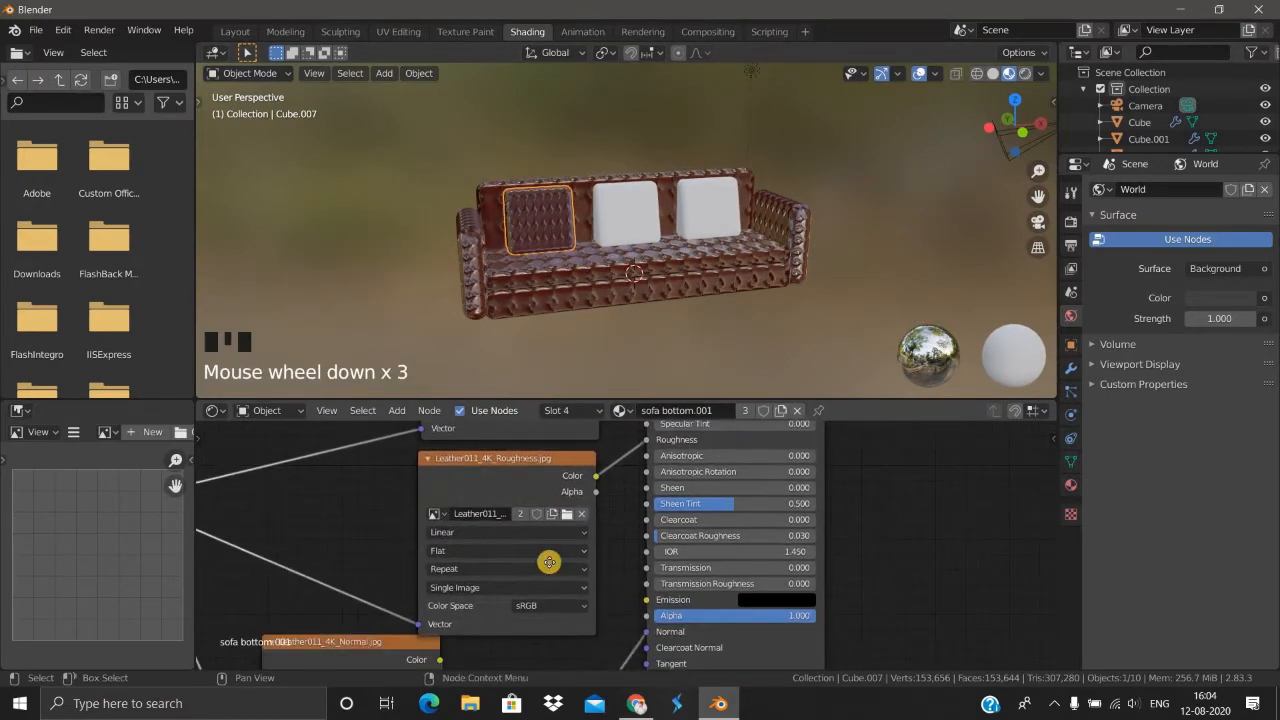
middle_drag(902, 497, 903, 523)
mouse_move(223, 649)
middle_down()
mouse_move(566, 617)
mouse_move(606, 591)
middle_up()
middle_drag(508, 608, 516, 596)
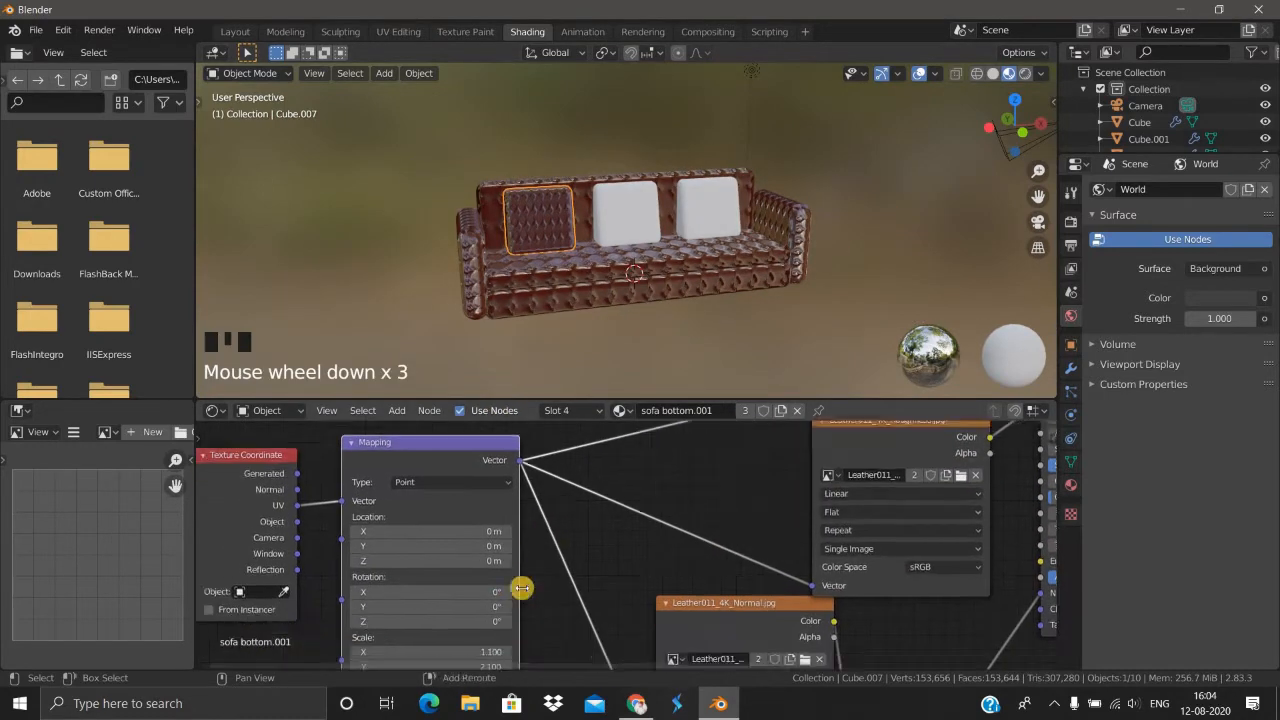
middle_drag(482, 664, 517, 597)
drag(491, 600, 490, 601)
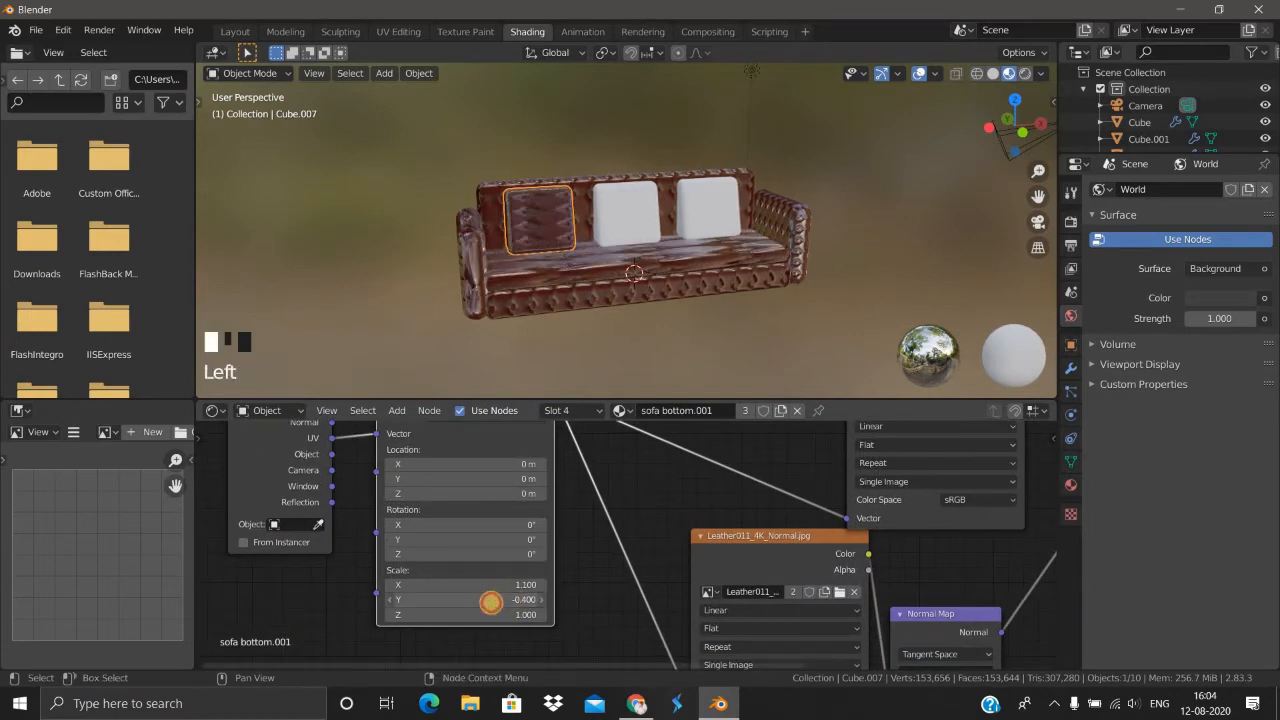
key(ctrl+z)
scroll(619, 511, down, 1)
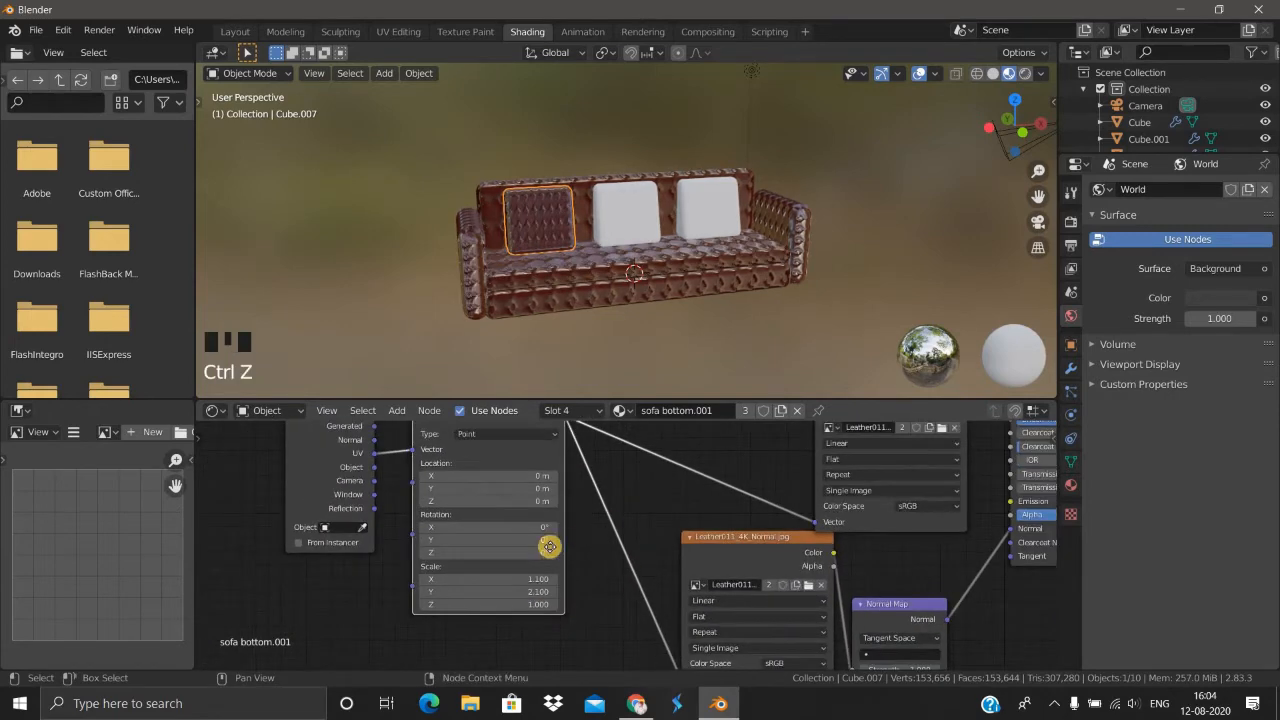
Step: Unlink the sofa bottom.001 material from the left back cushion and create a new material for it
middle_drag(549, 543, 491, 585)
scroll(650, 323, down, 2)
middle_drag(593, 343, 688, 422)
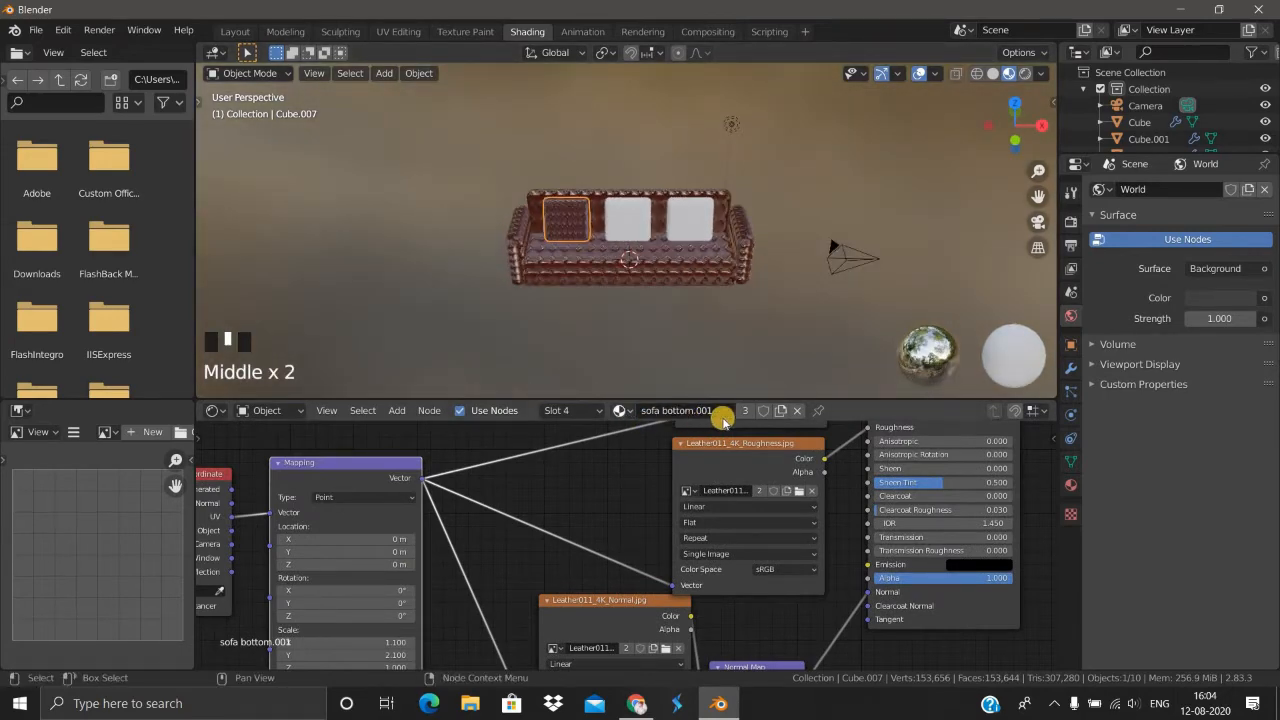
click(603, 331)
scroll(603, 318, up, 2)
middle_drag(603, 318, 637, 411)
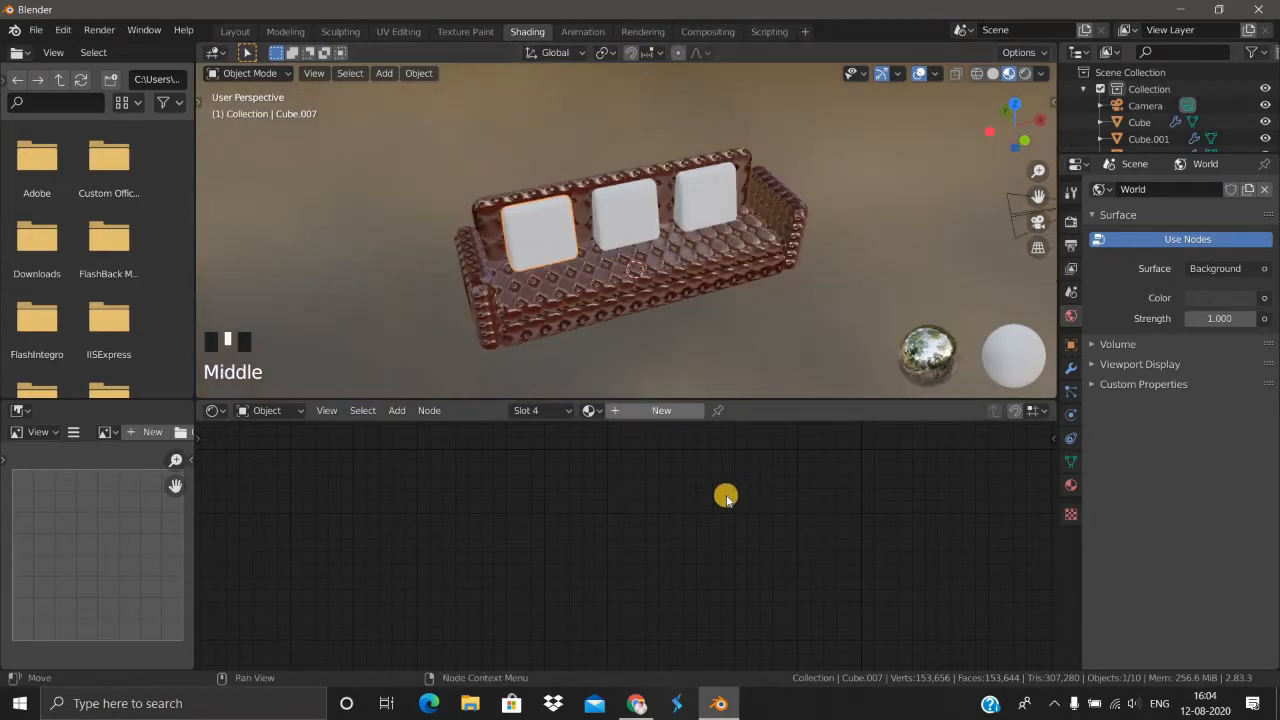
click(655, 410)
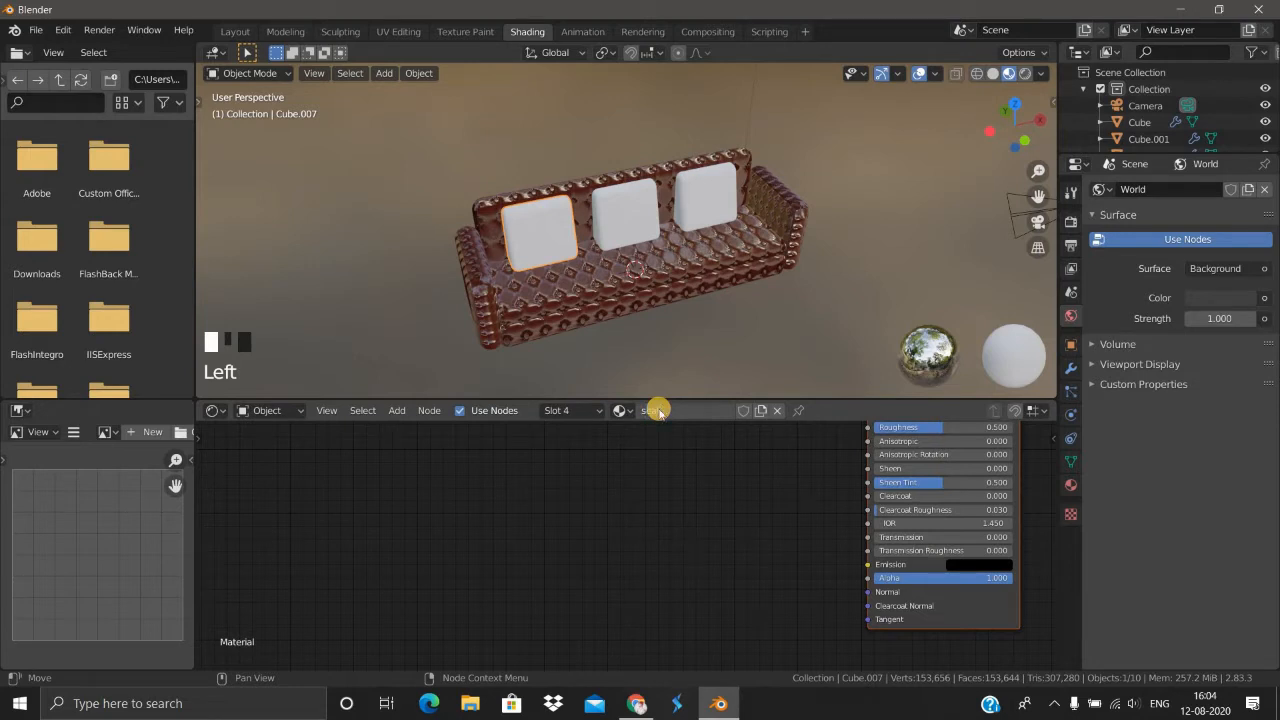
Step: Name the left back cushion's new material seats and move its shader nodes to free space in the node editor
key(Return)
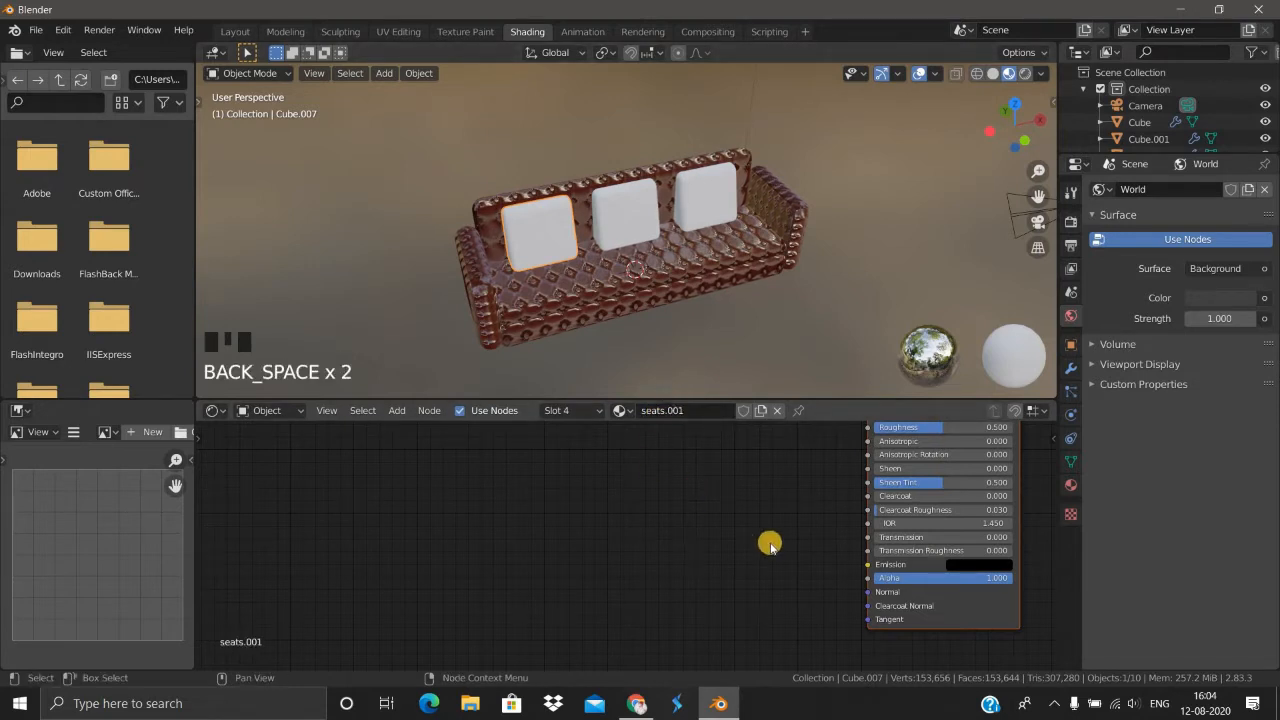
key(g)
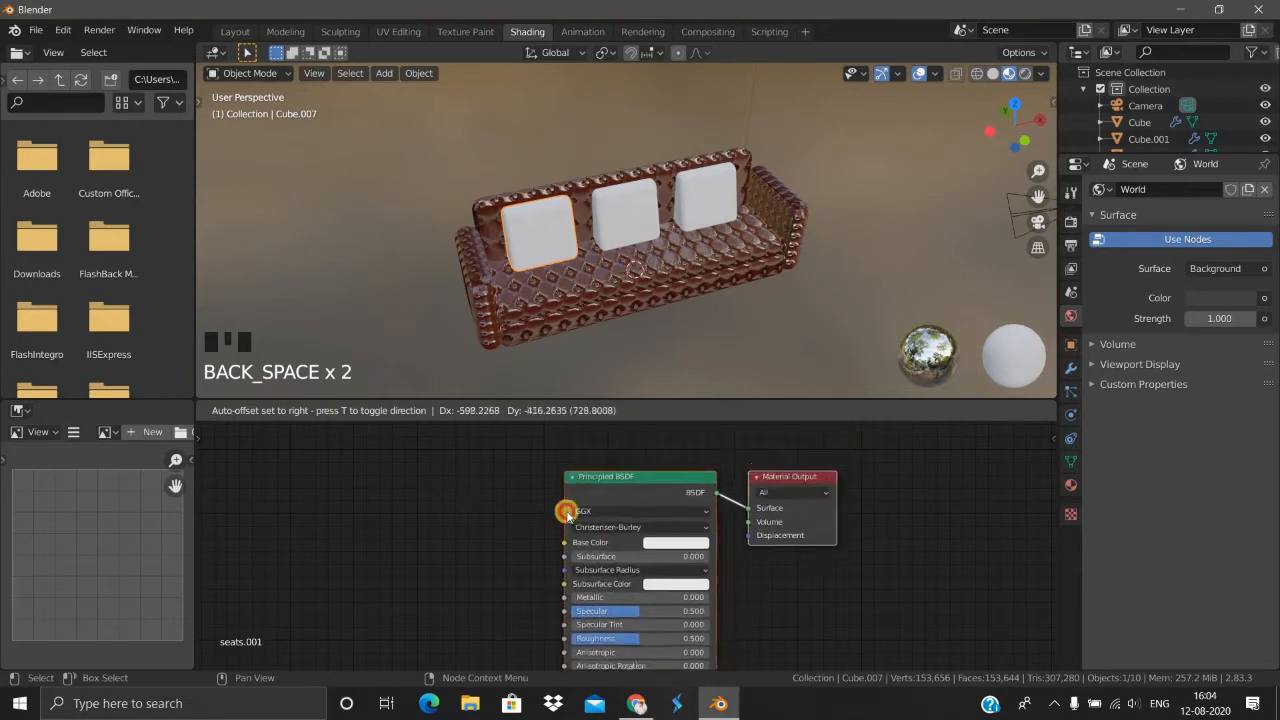
click(645, 502)
click(459, 489)
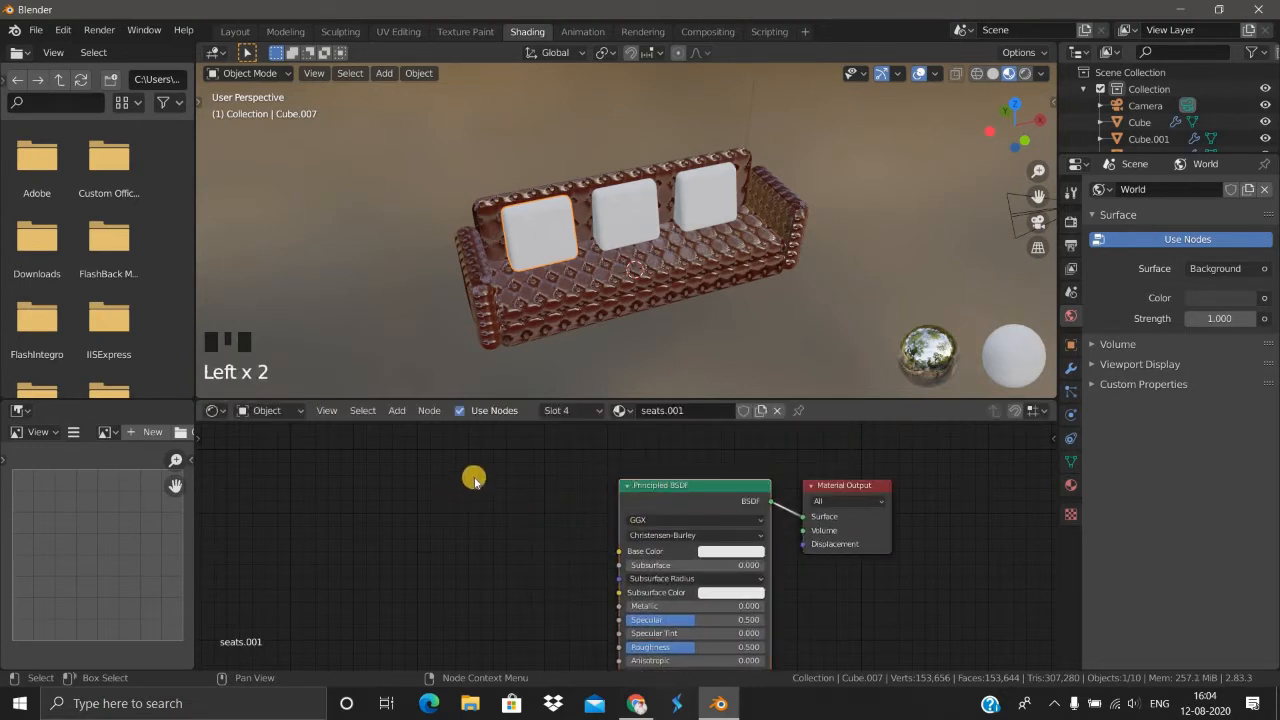
Step: Add a Texture Coordinate, Mapping and Image Texture setup to the Principled BSDF and place it beside the shader
key(ctrl+t)
key(g)
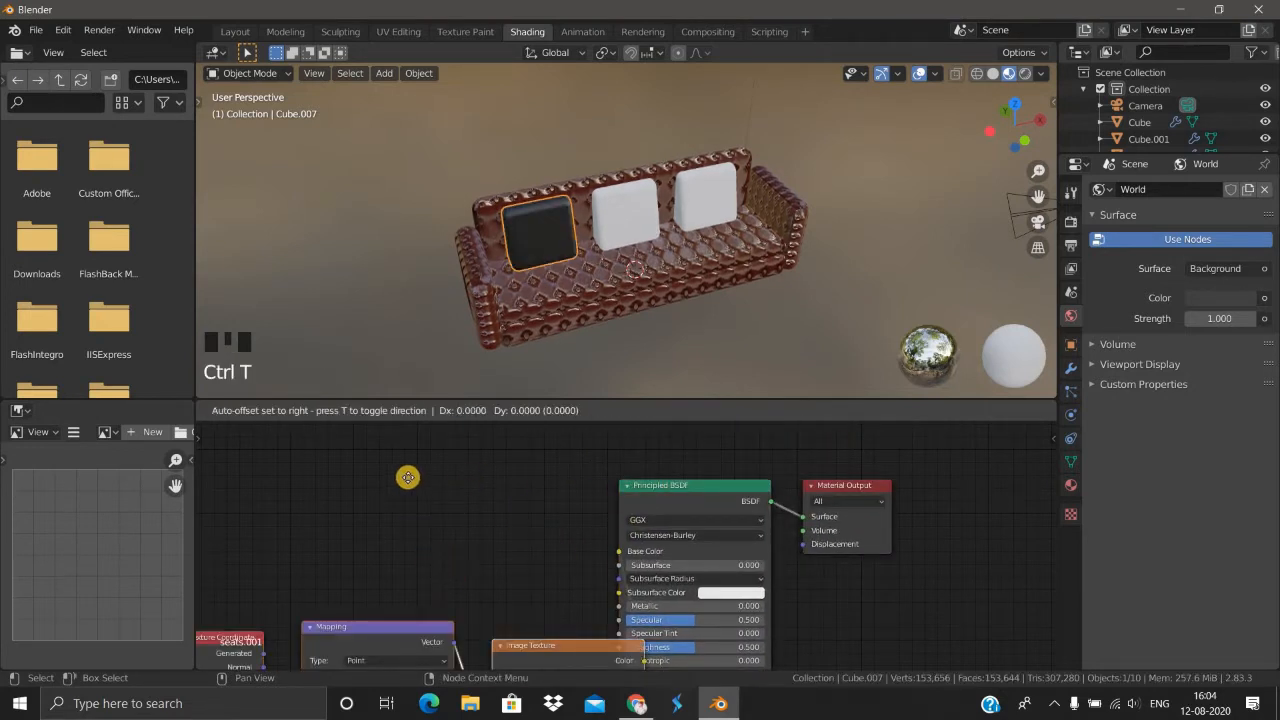
click(378, 398)
Step: Load Leather011_4K_Color.jpg from the leather texture folder into the Image Texture node
click(551, 560)
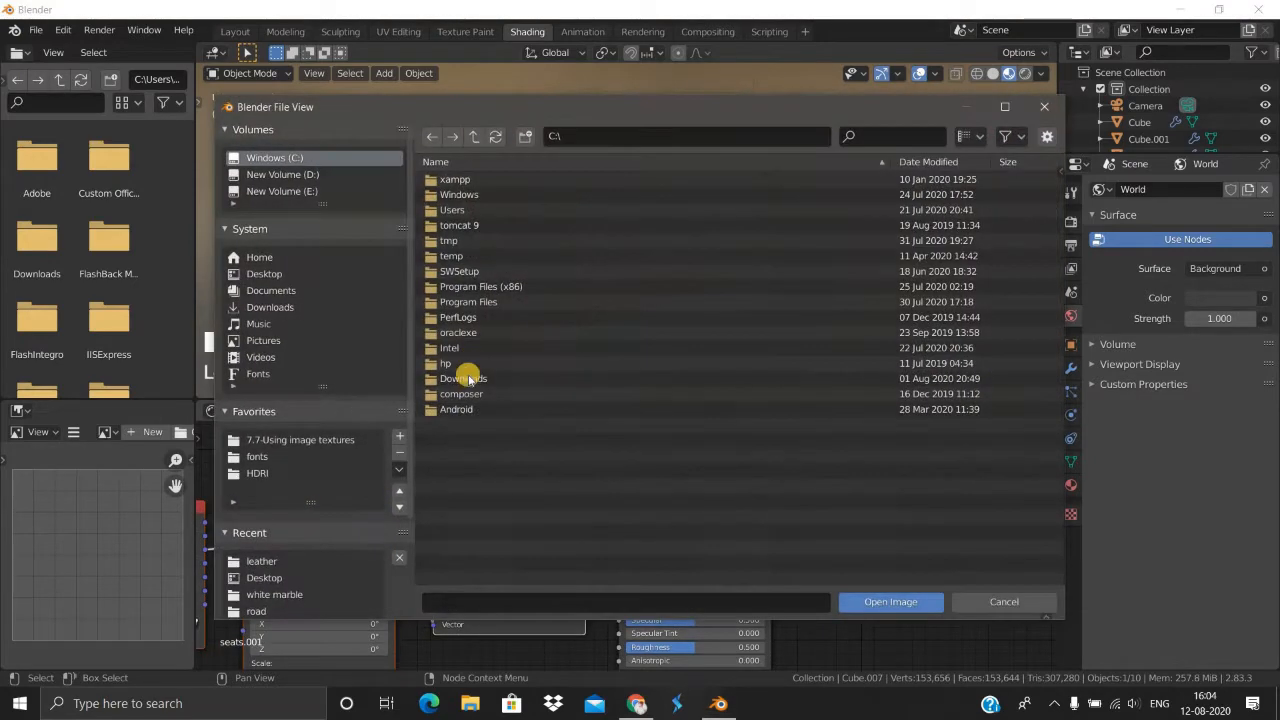
click(340, 439)
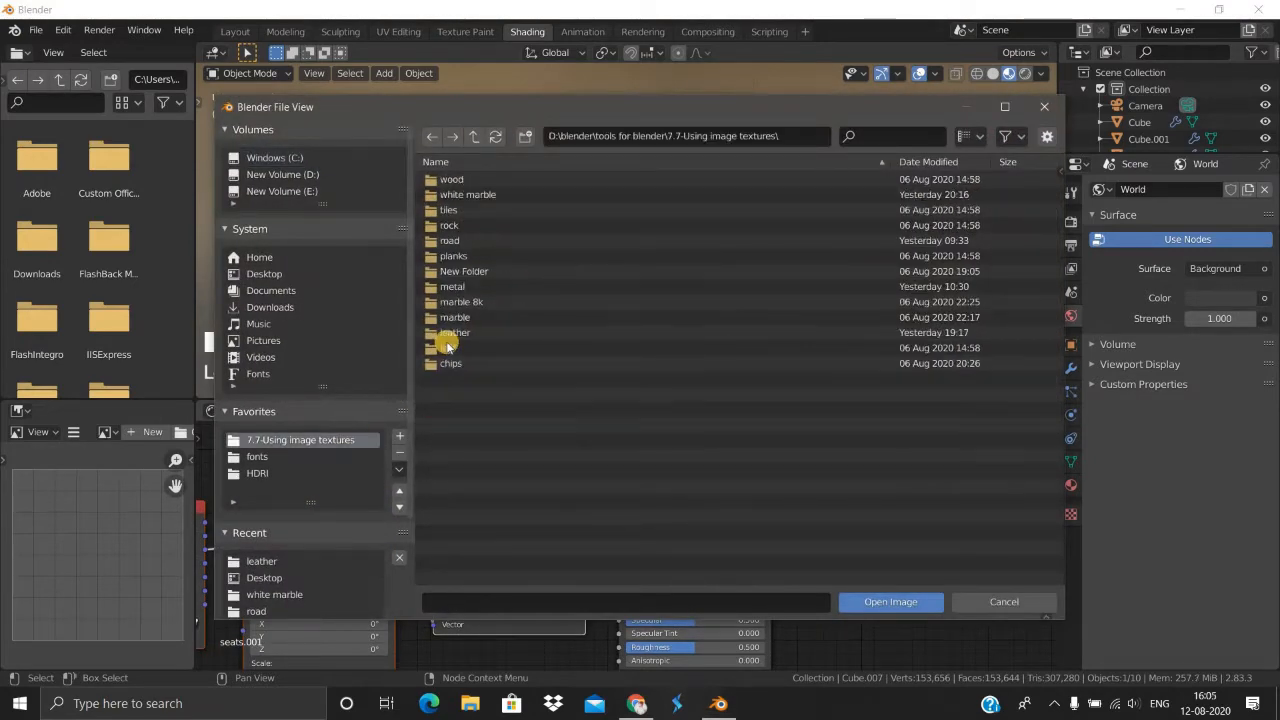
double_click(455, 333)
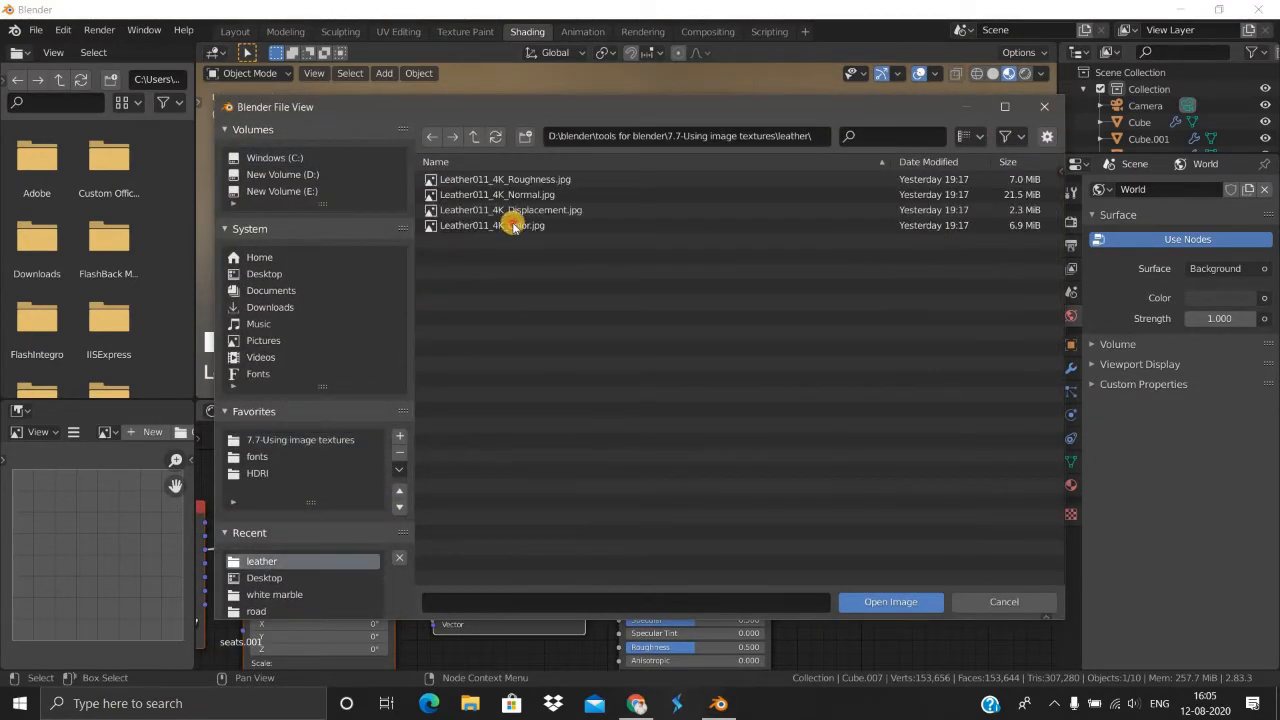
click(890, 597)
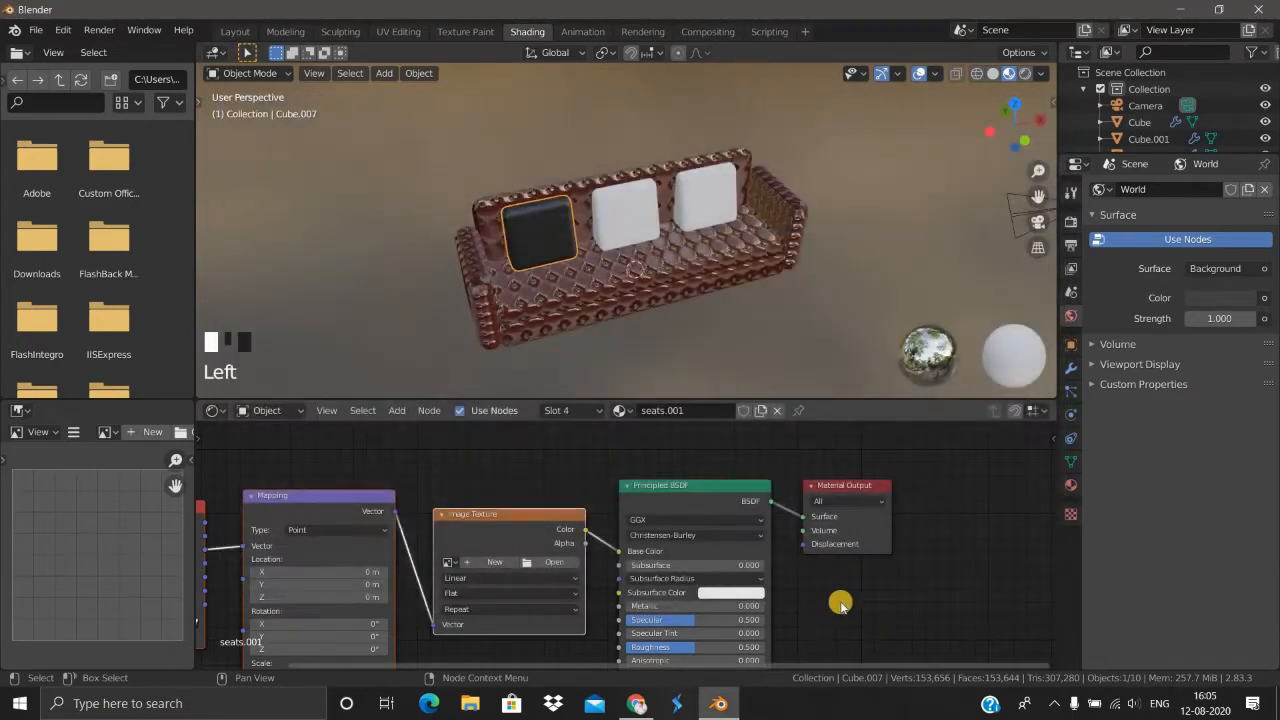
Step: Set the Mapping node's X scale to 0.800 and check the leather color on the left back cushion
middle_drag(627, 485, 652, 386)
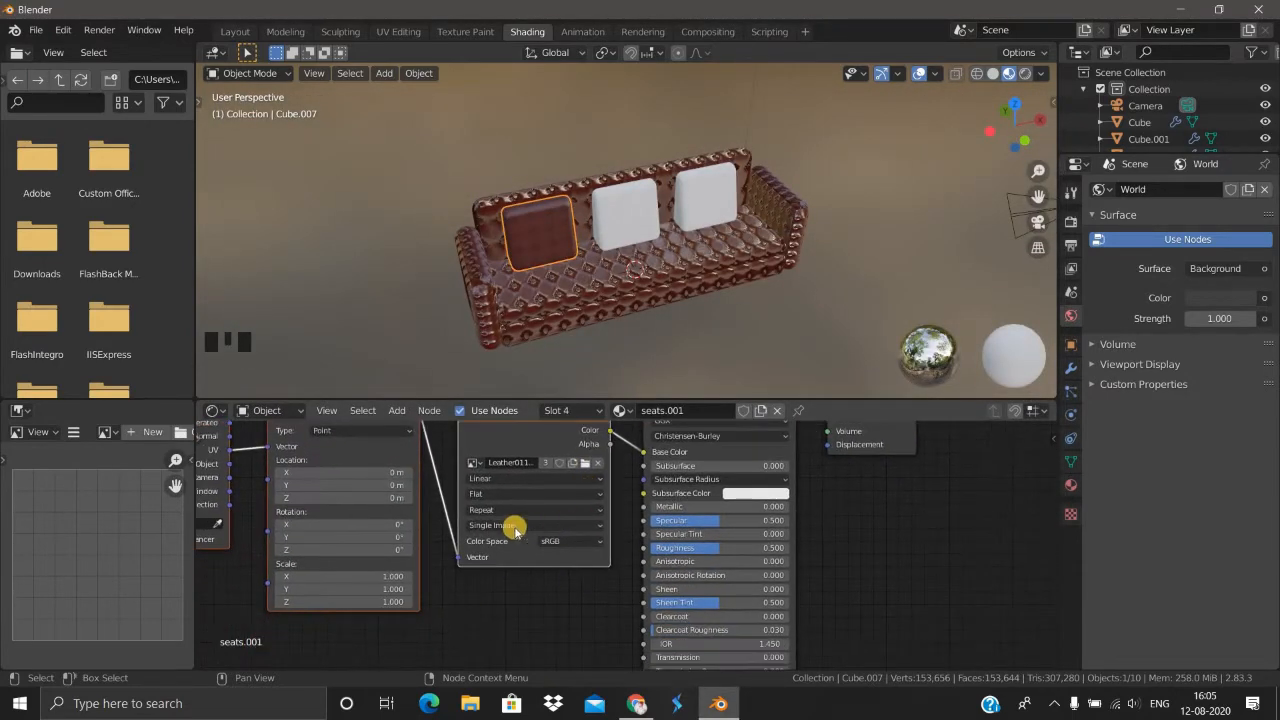
scroll(515, 526, up, 2)
middle_drag(508, 324, 466, 294)
scroll(421, 258, up, 4)
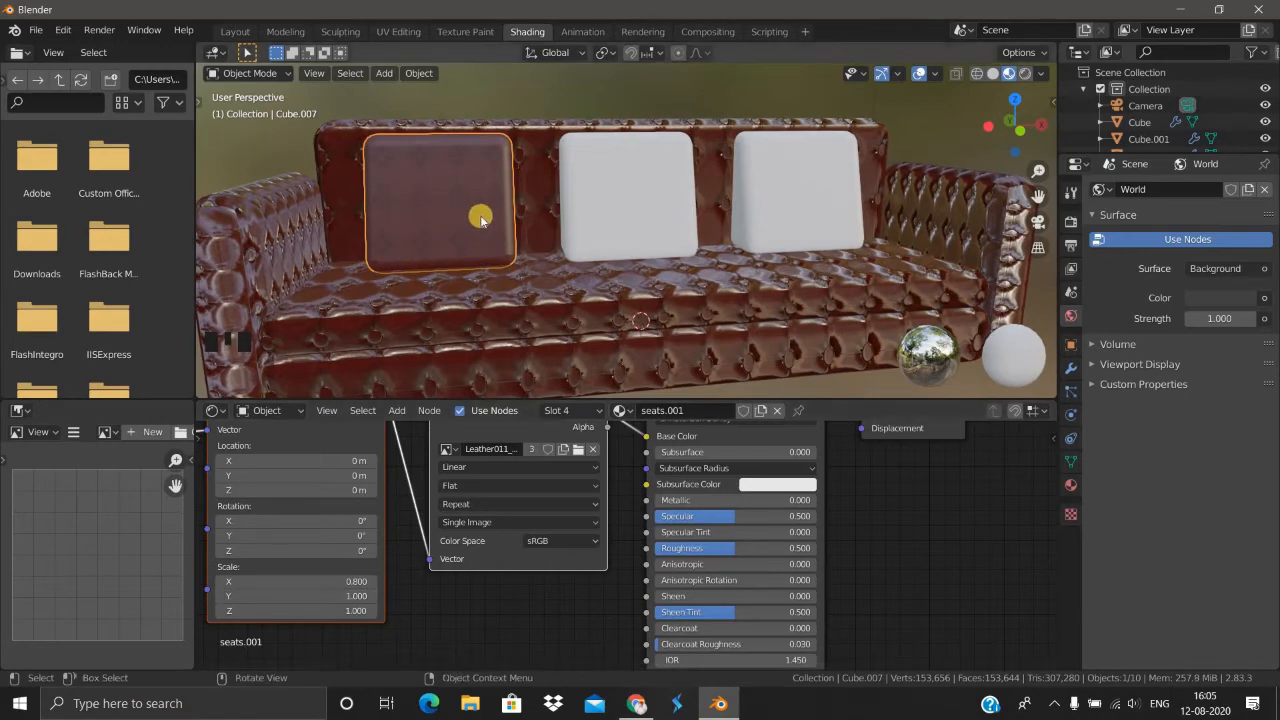
middle_drag(481, 216, 490, 240)
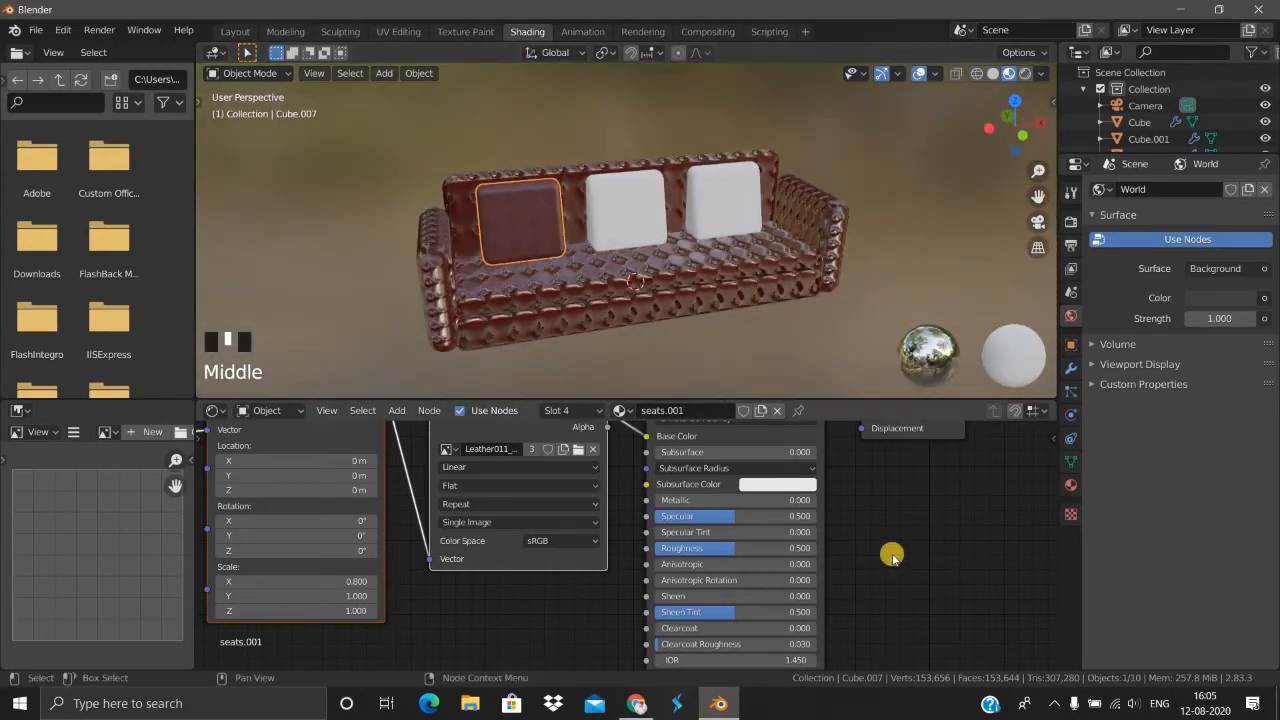
Step: Duplicate the Leather011_4K_Color.jpg image node and place the copy below the original
scroll(849, 556, down, 5)
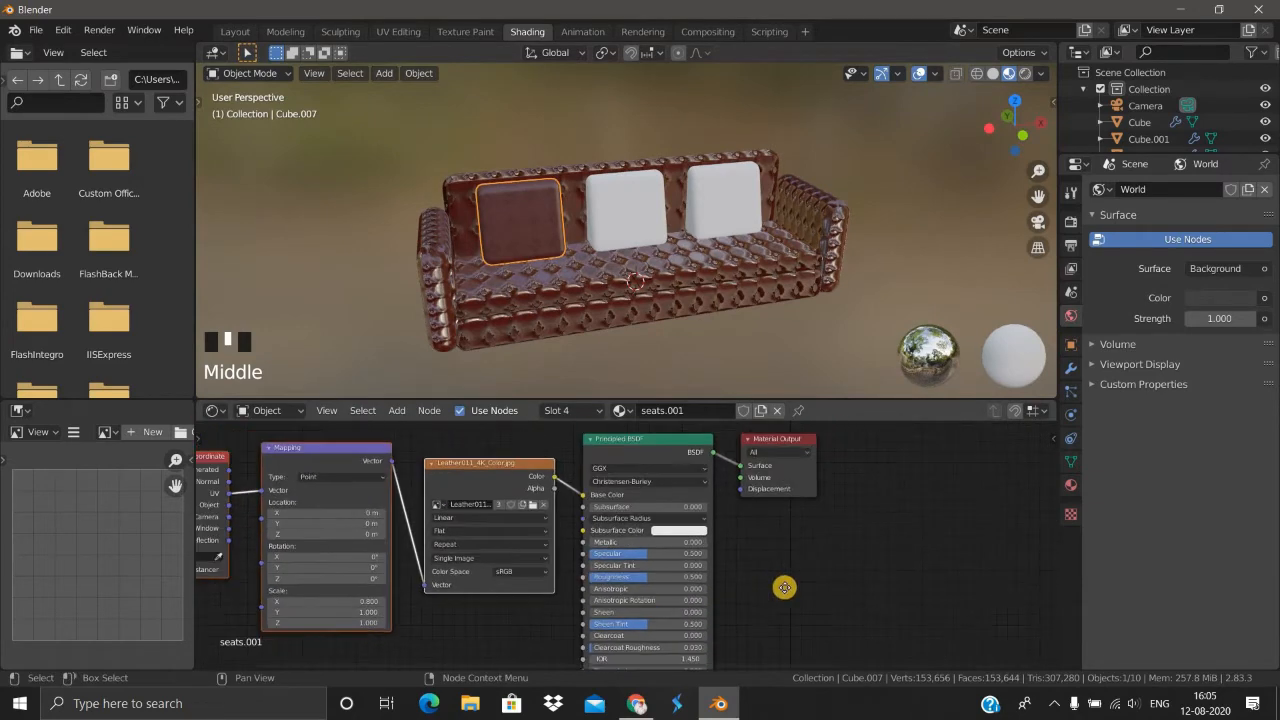
middle_drag(749, 605, 777, 597)
scroll(803, 592, up, 1)
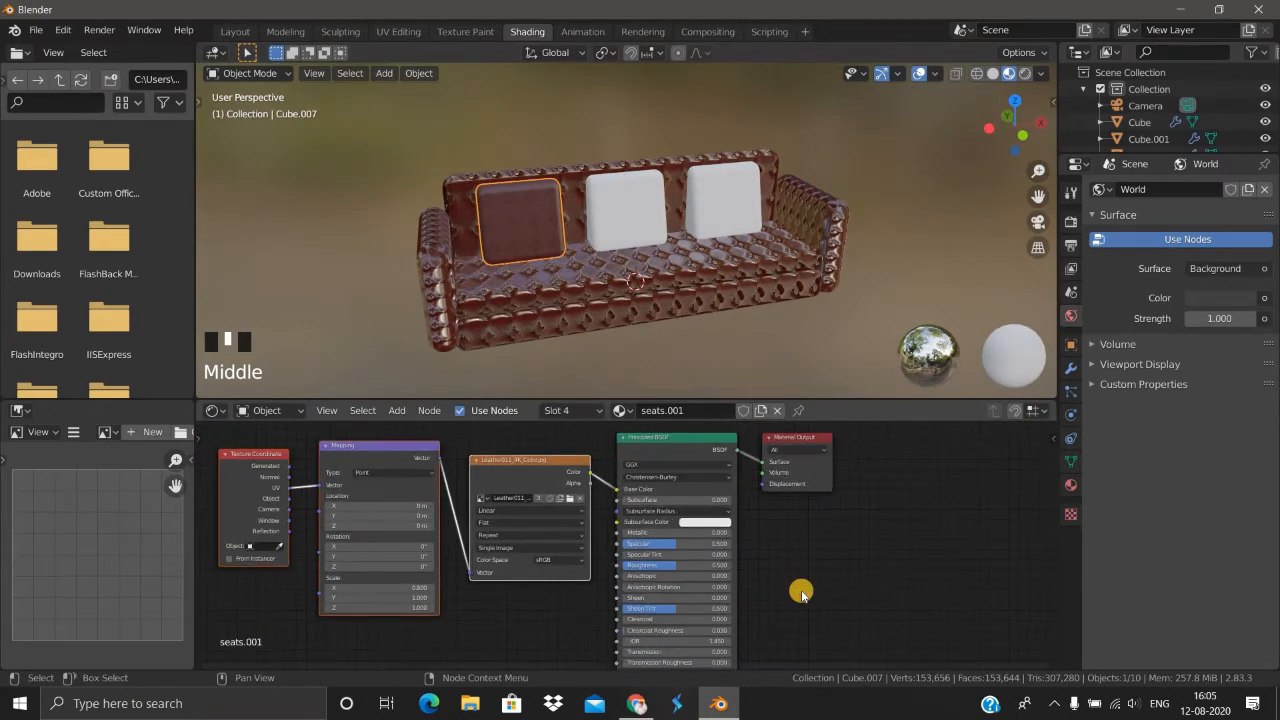
click(804, 591)
middle_drag(839, 566, 822, 511)
scroll(846, 580, up, 2)
scroll(845, 579, down, 5)
scroll(545, 506, up, 2)
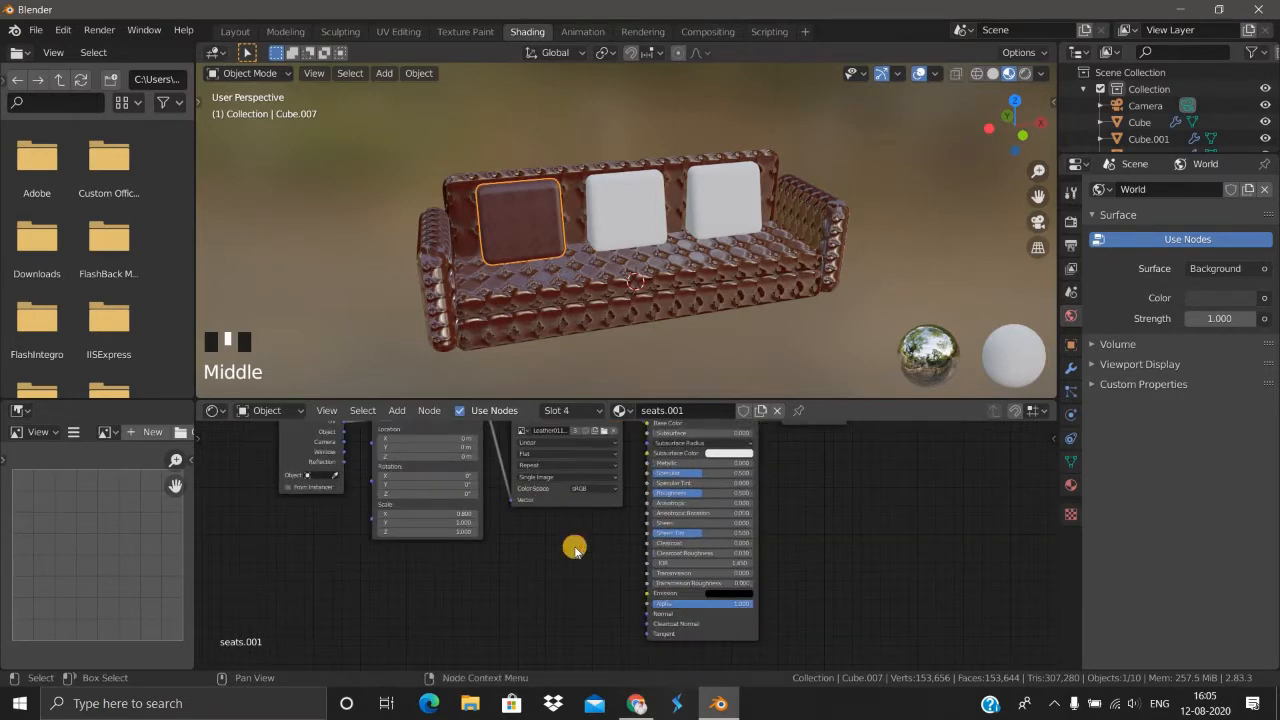
key(shift+d)
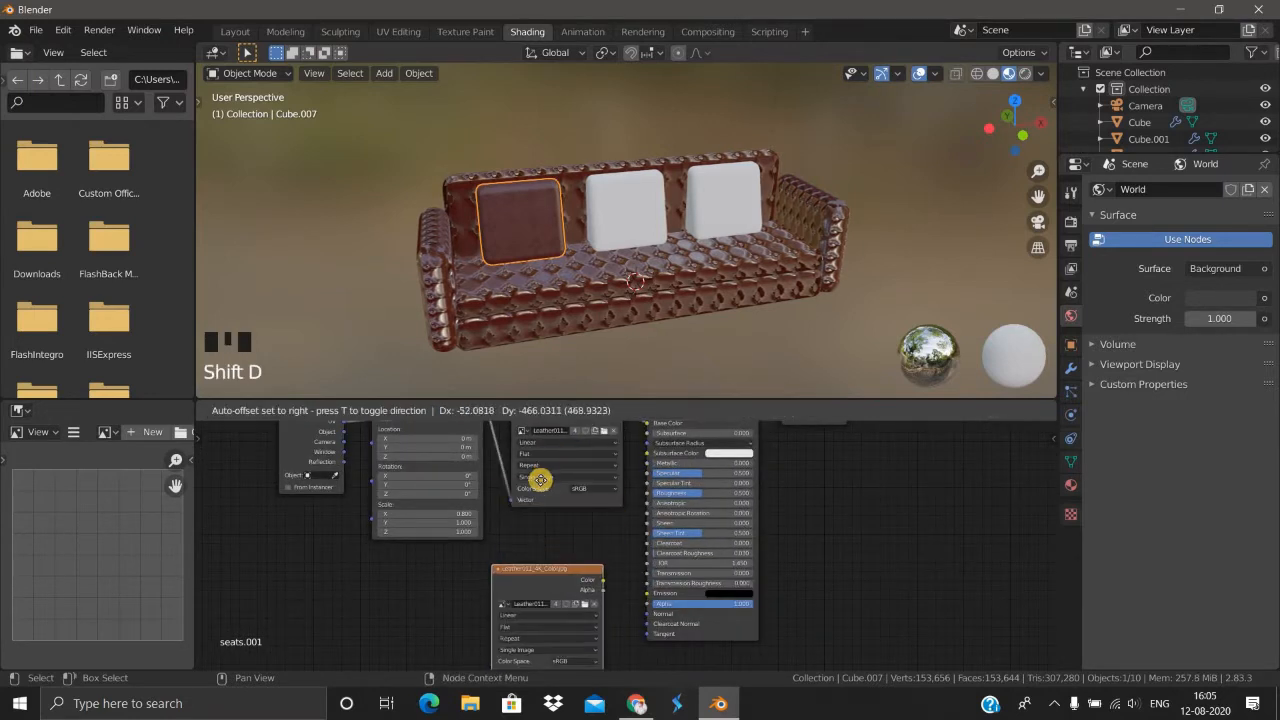
scroll(620, 514, down, 2)
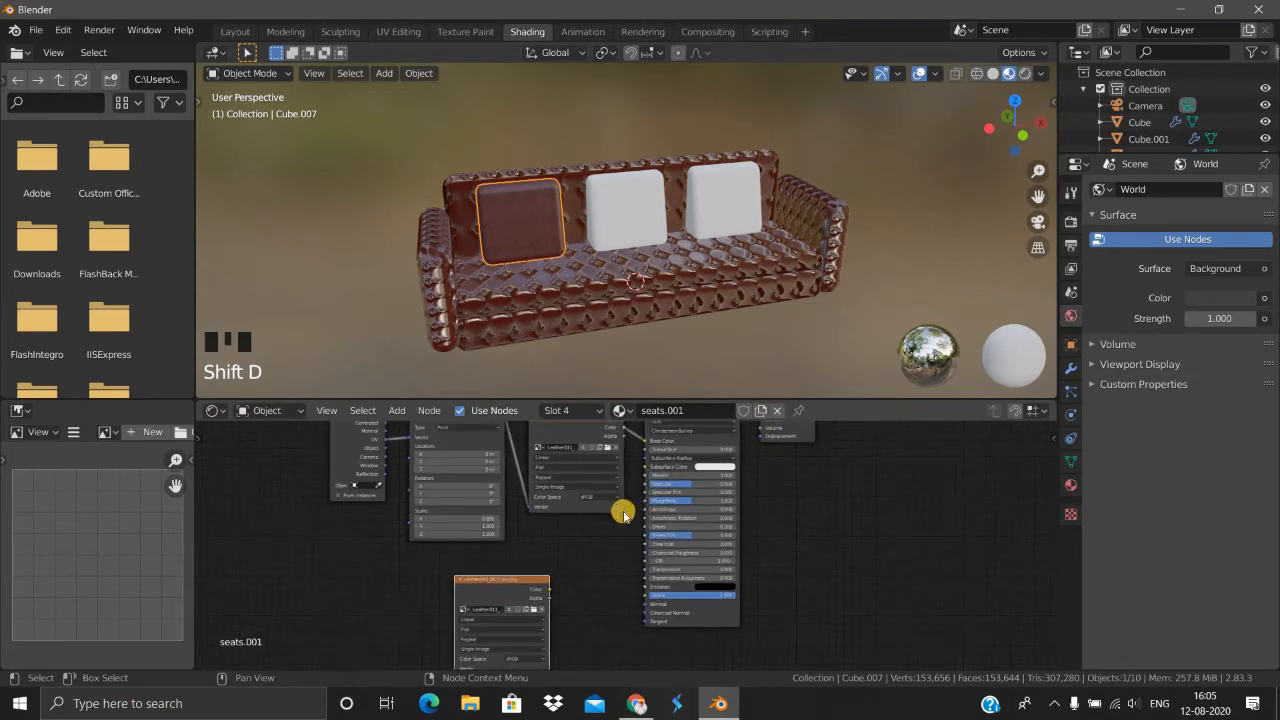
Step: Move the Texture Coordinate and Mapping nodes together down and to the left, beside the duplicated image node
middle_drag(384, 497, 457, 484)
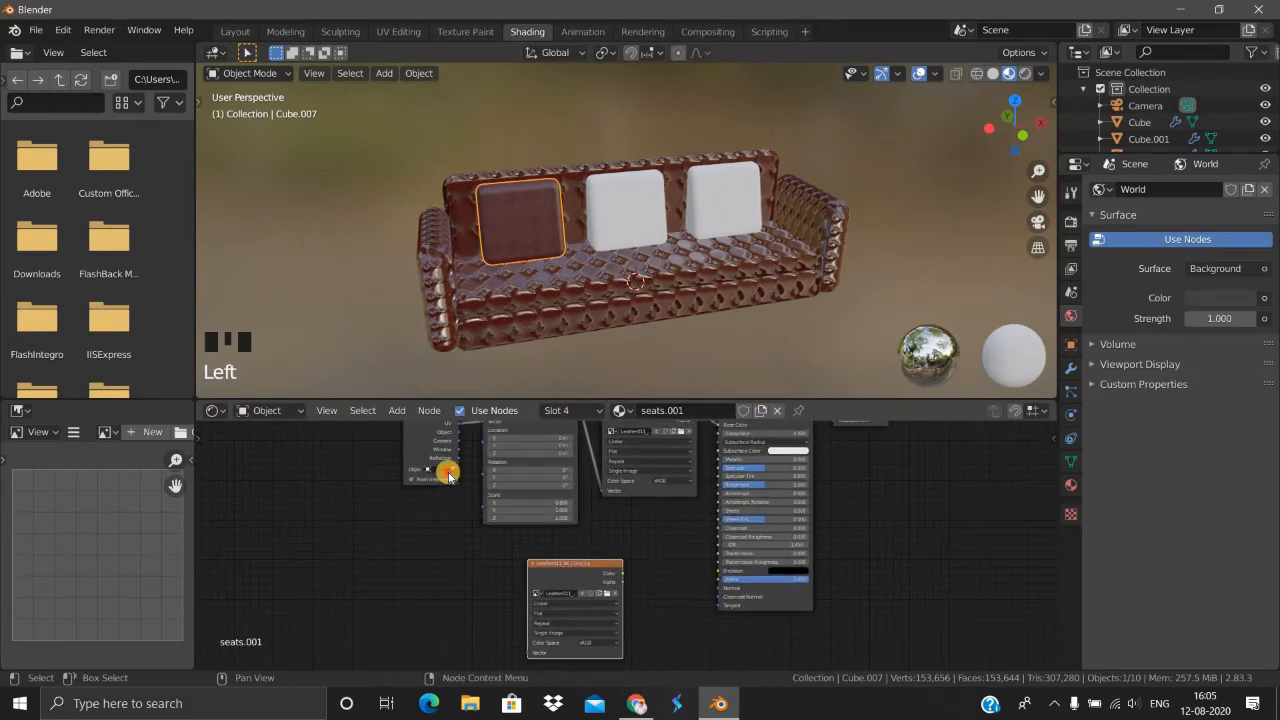
click(450, 456)
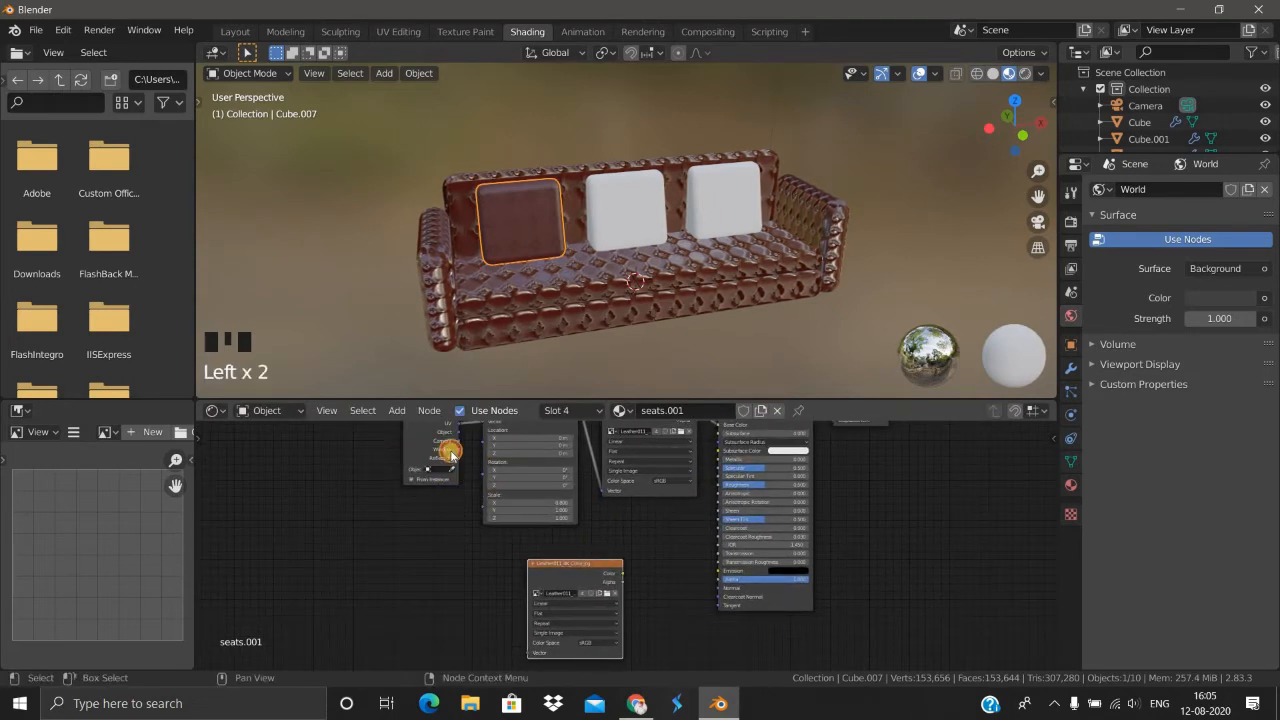
scroll(537, 455, down, 1)
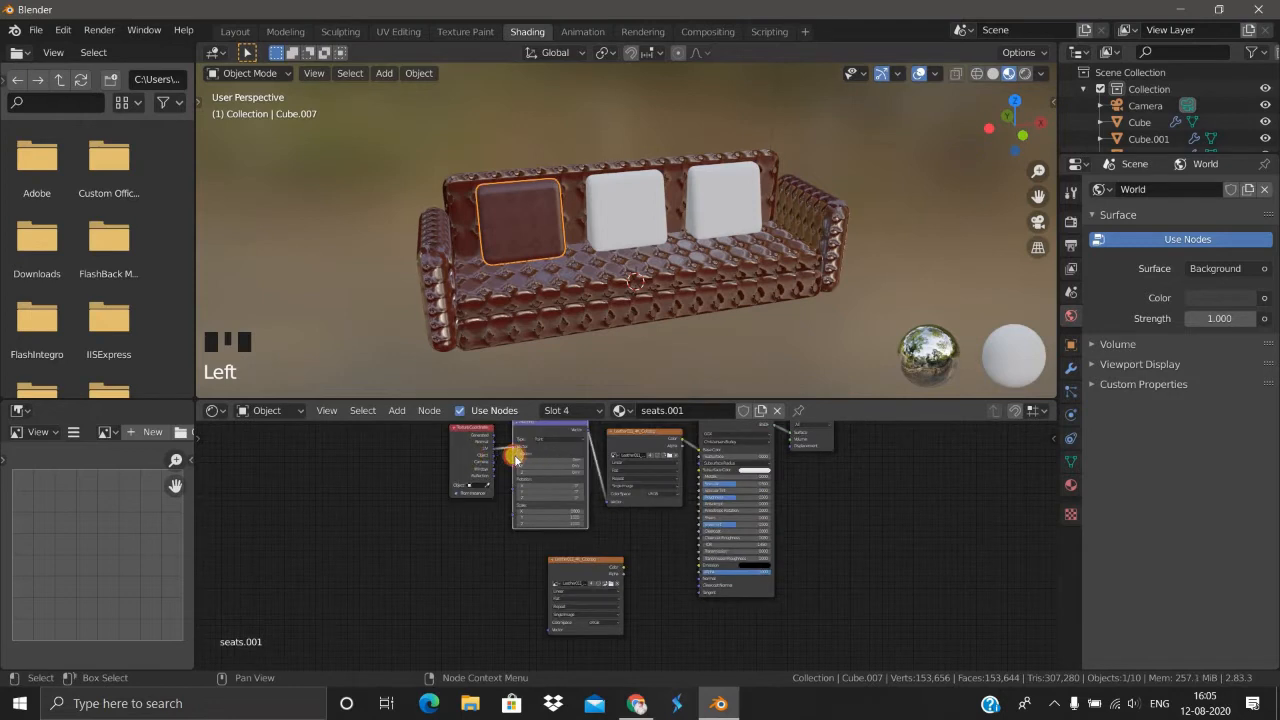
shift+click(516, 458)
mouse_move(369, 533)
mouse_down()
mouse_move(300, 551)
mouse_move(377, 555)
mouse_up()
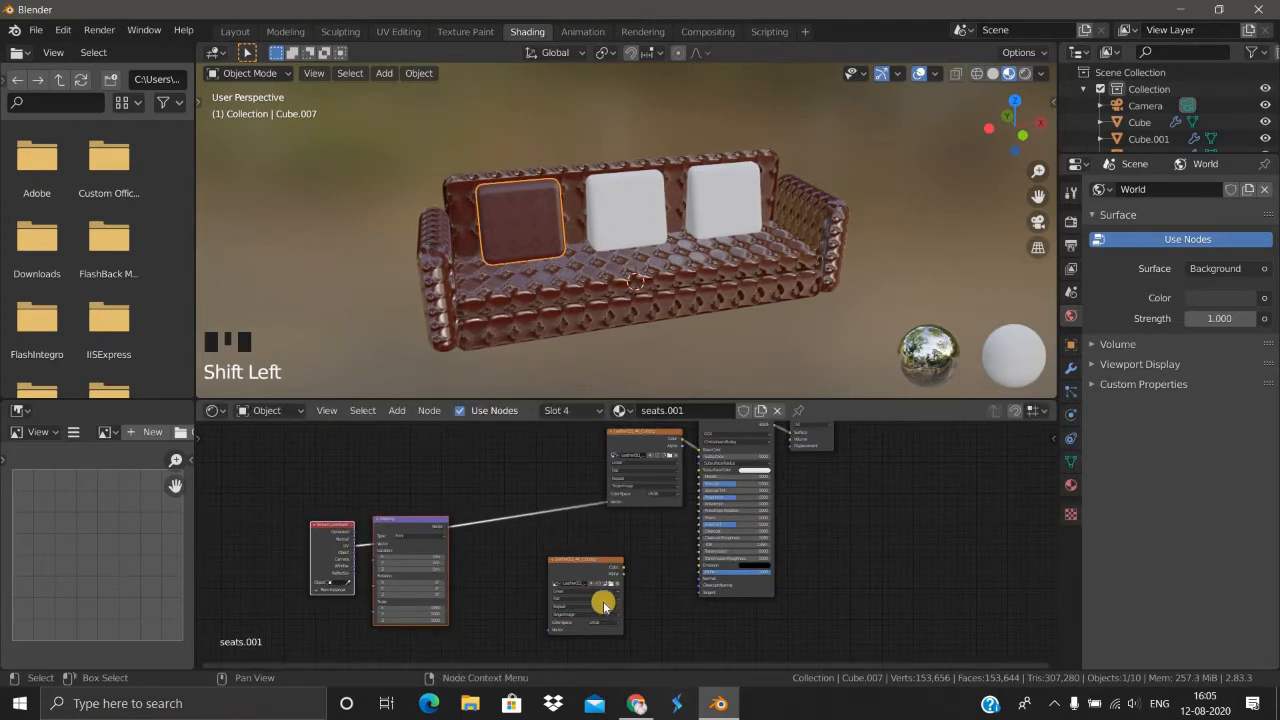
Step: Load Leather011_4K_Normal.jpg into the duplicated image node
scroll(607, 588, up, 2)
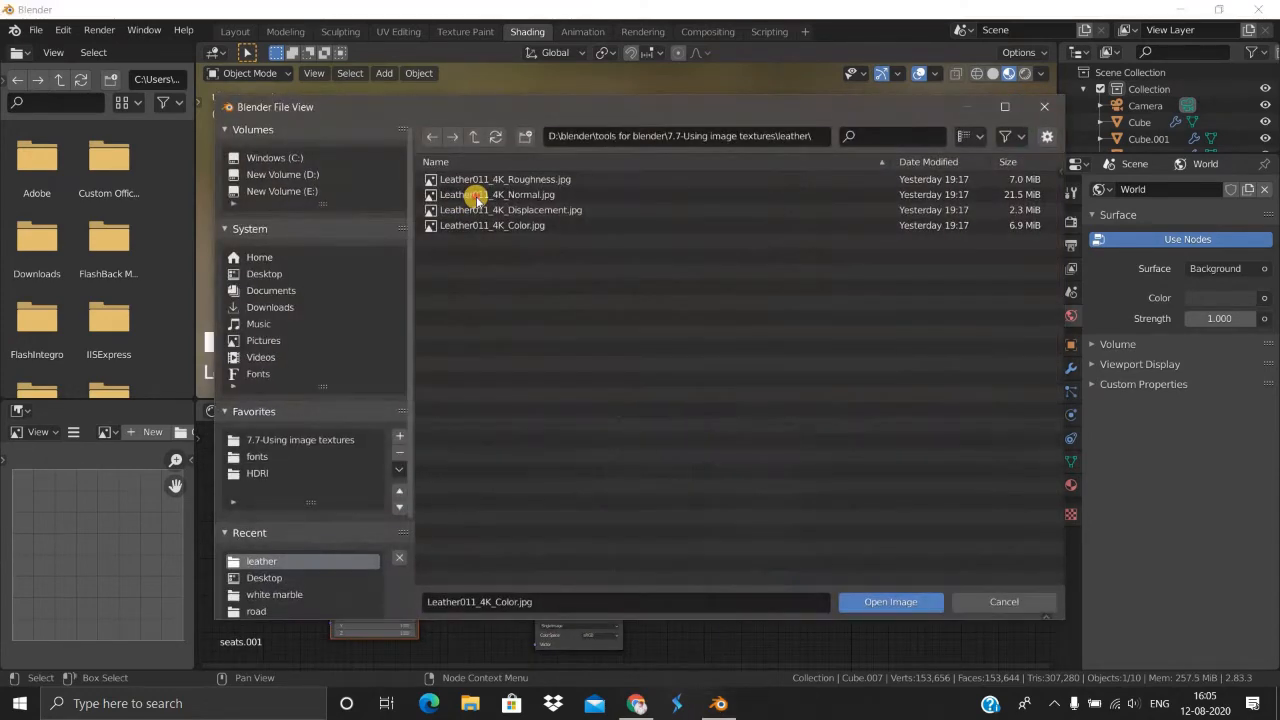
click(475, 197)
click(867, 605)
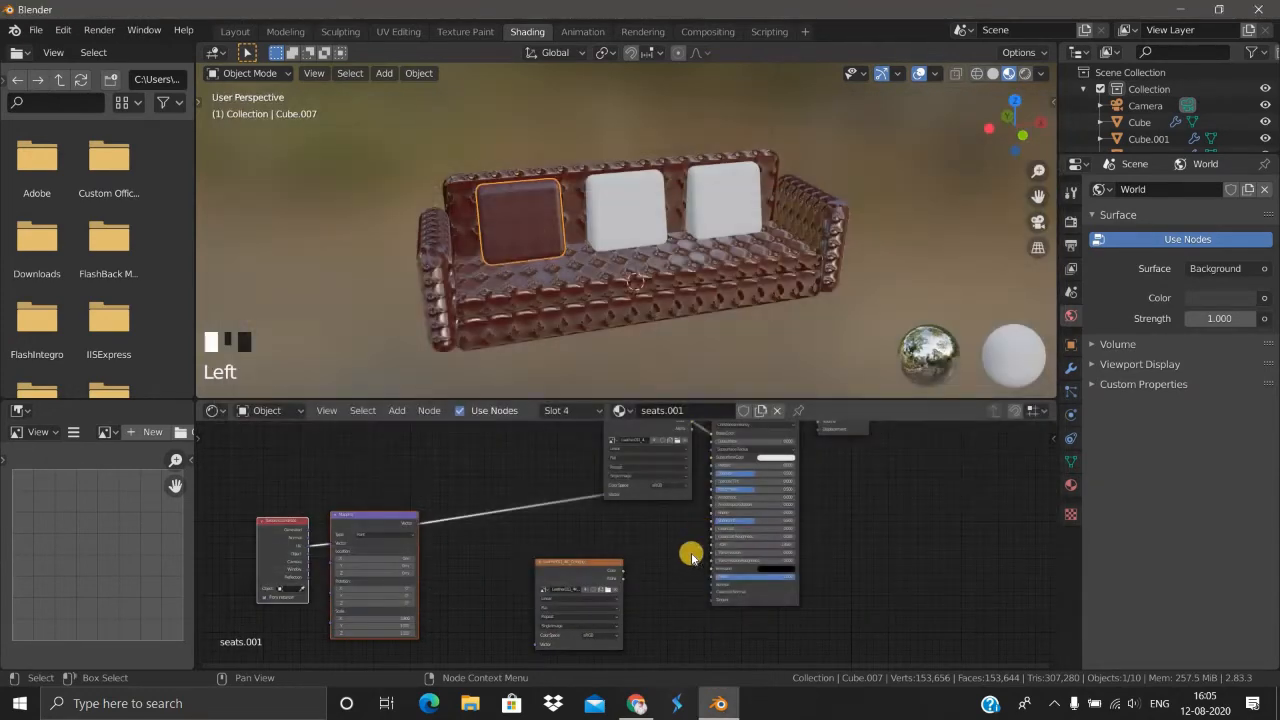
Step: Add a Normal Map node and place it between the normal image node and the Principled BSDF
scroll(650, 532, up, 2)
key(shift+a)
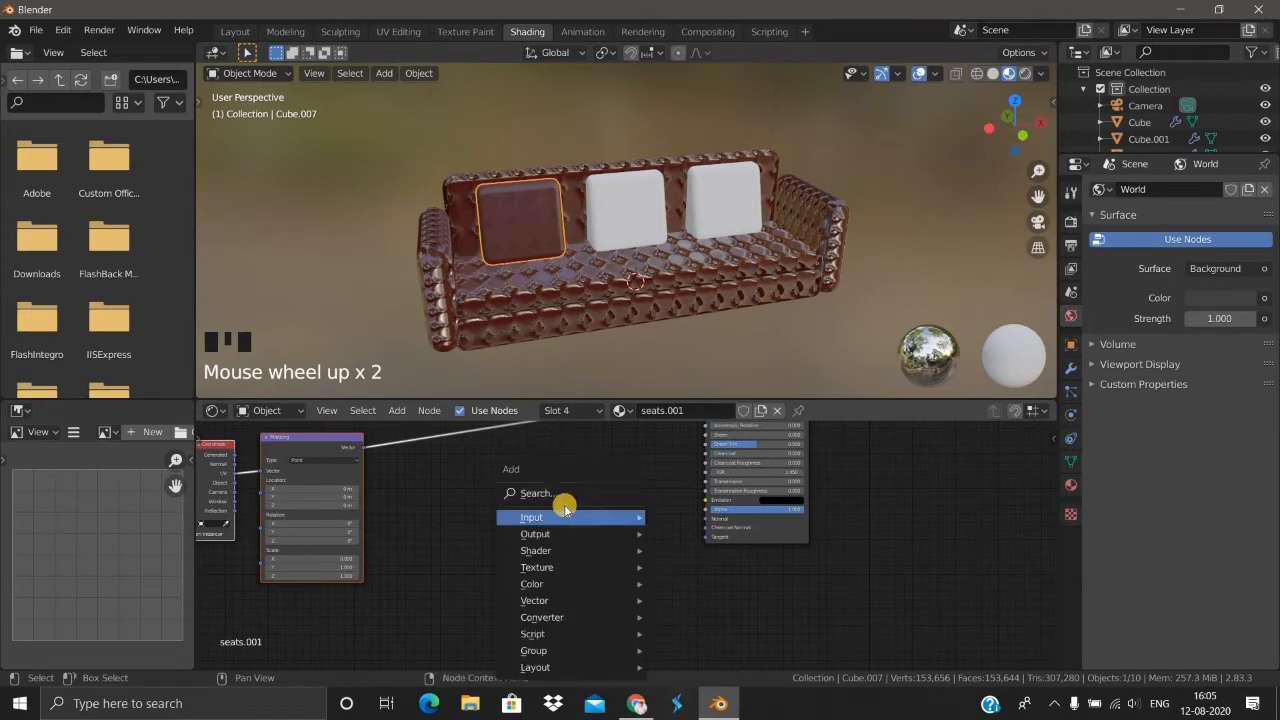
click(563, 494)
text(nwo)
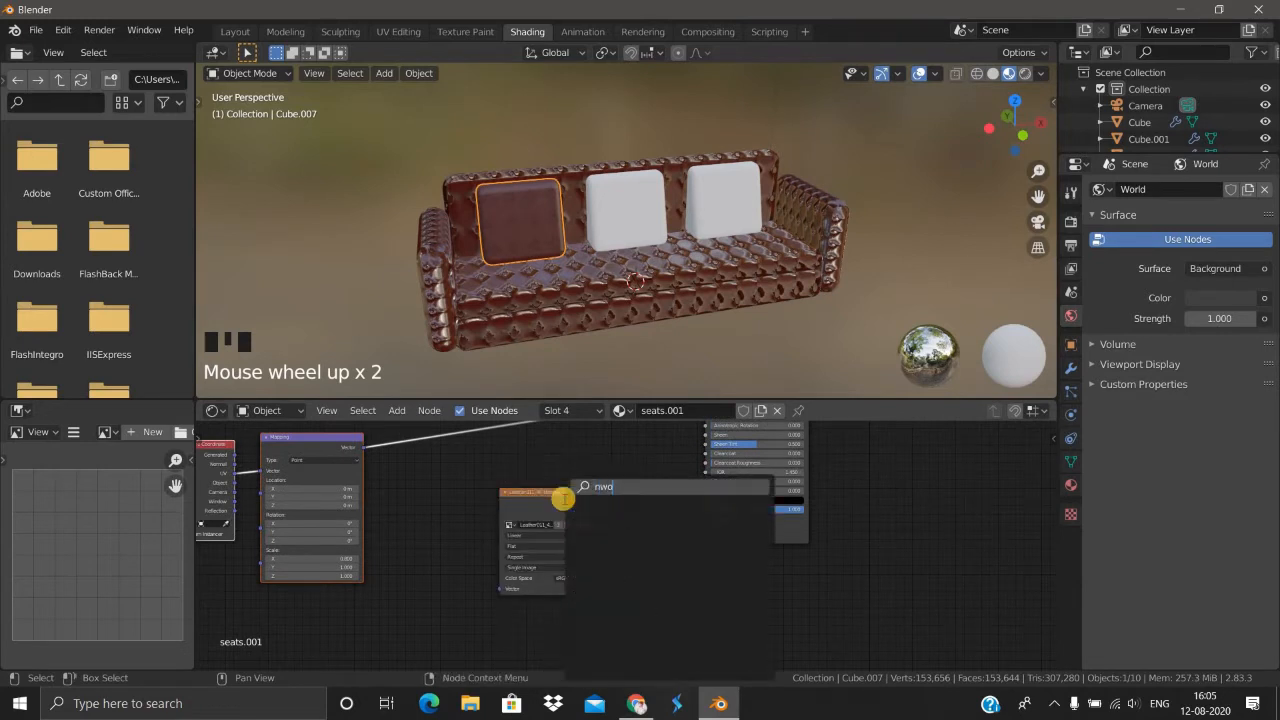
key(BackSpace)
key(BackSpace)
text(norm)
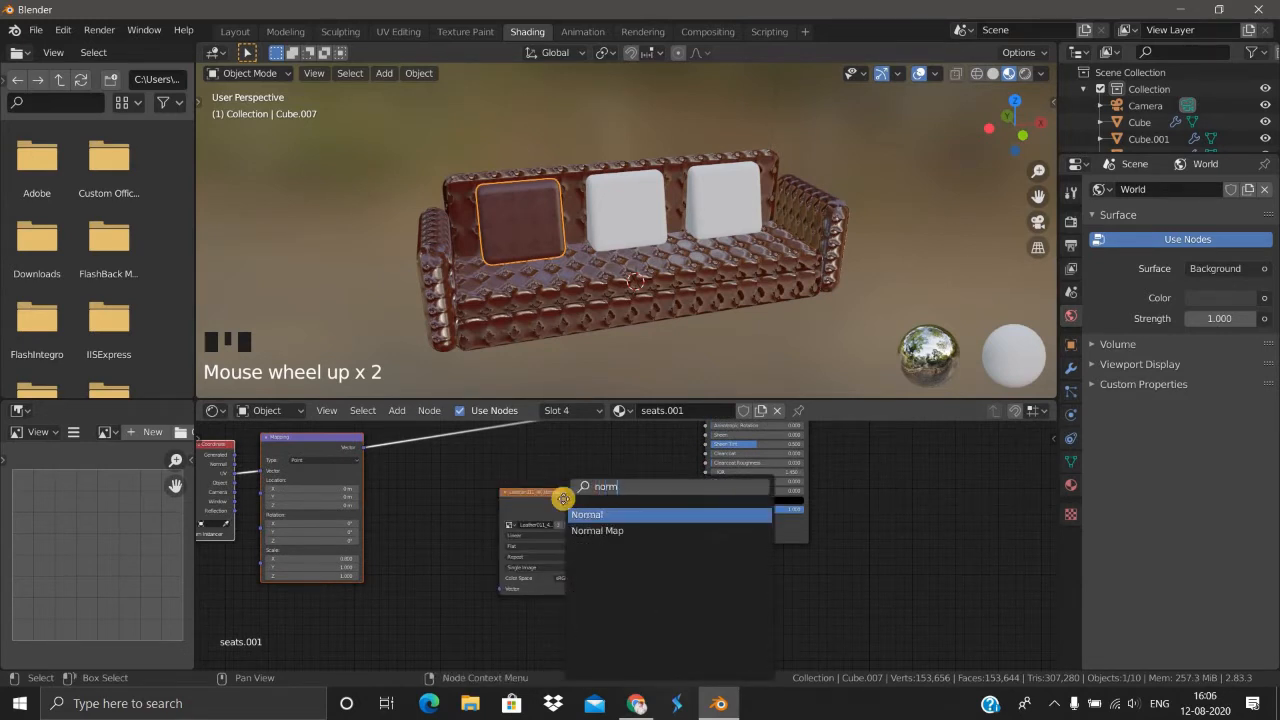
key(Down)
key(Return)
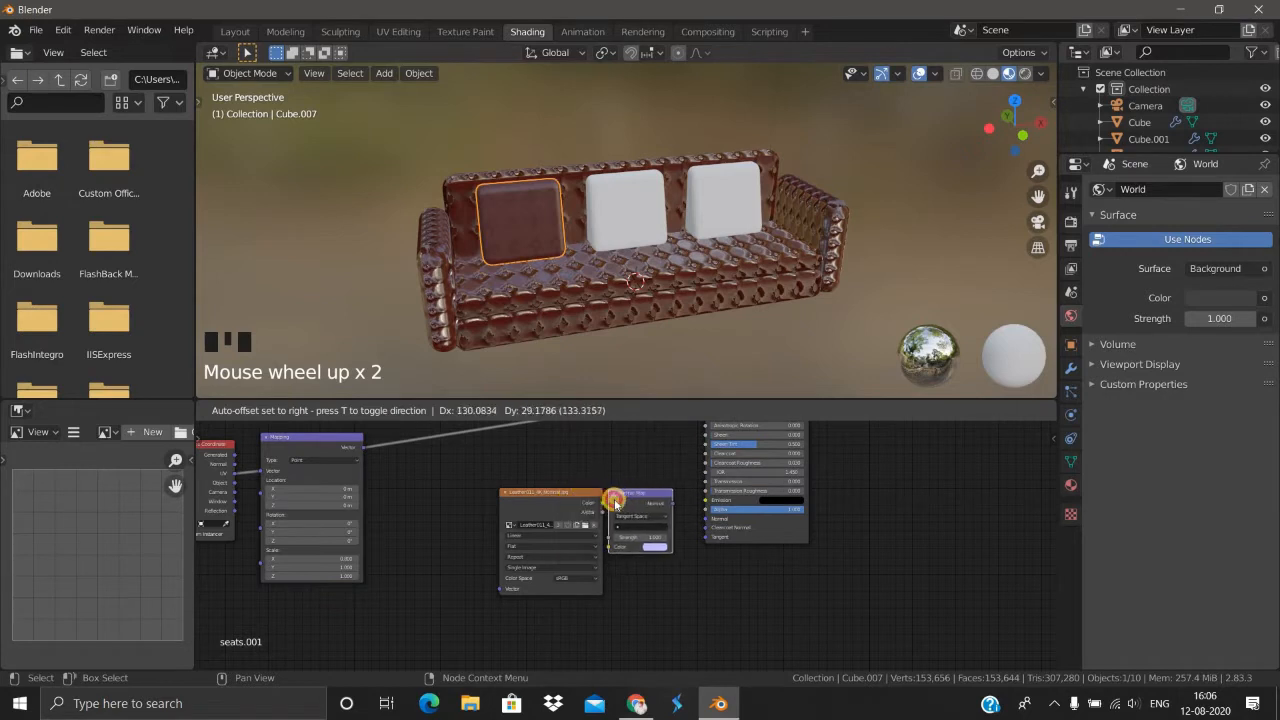
click(606, 506)
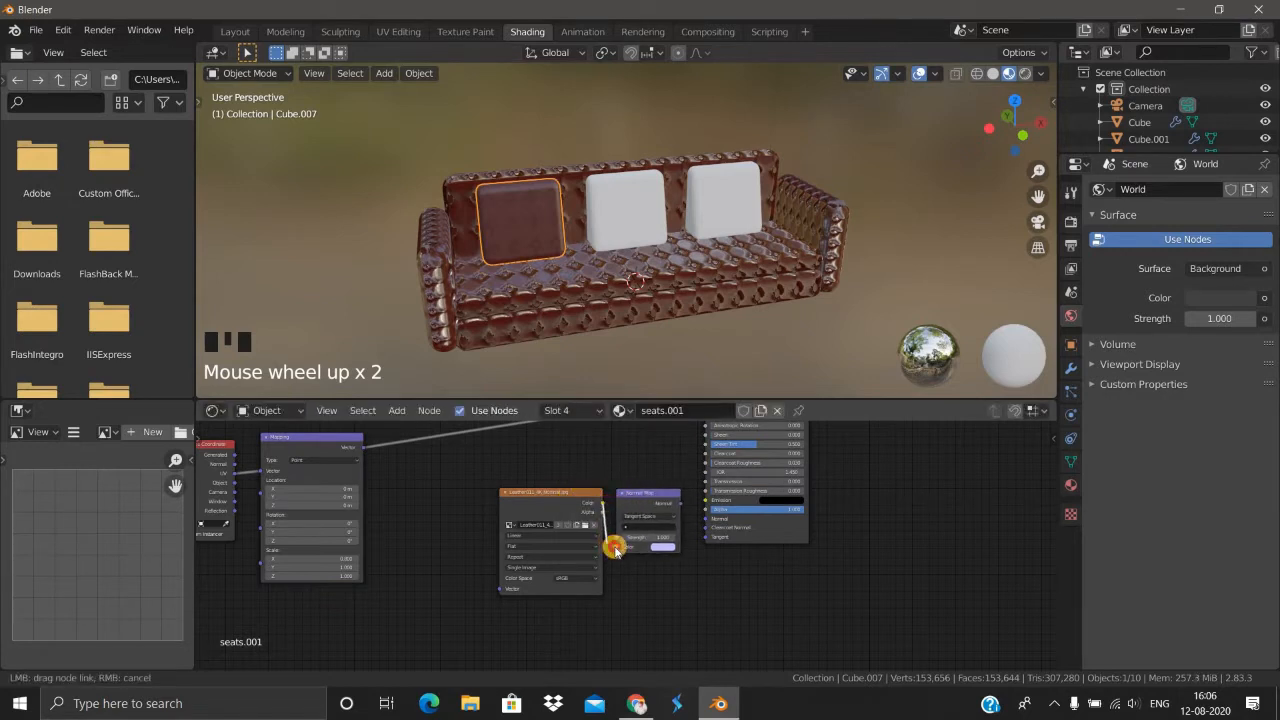
Step: Link the normal image through the Normal Map to the Principled BSDF's Normal input, and feed the Mapping vector into the normal image
drag(662, 521, 704, 520)
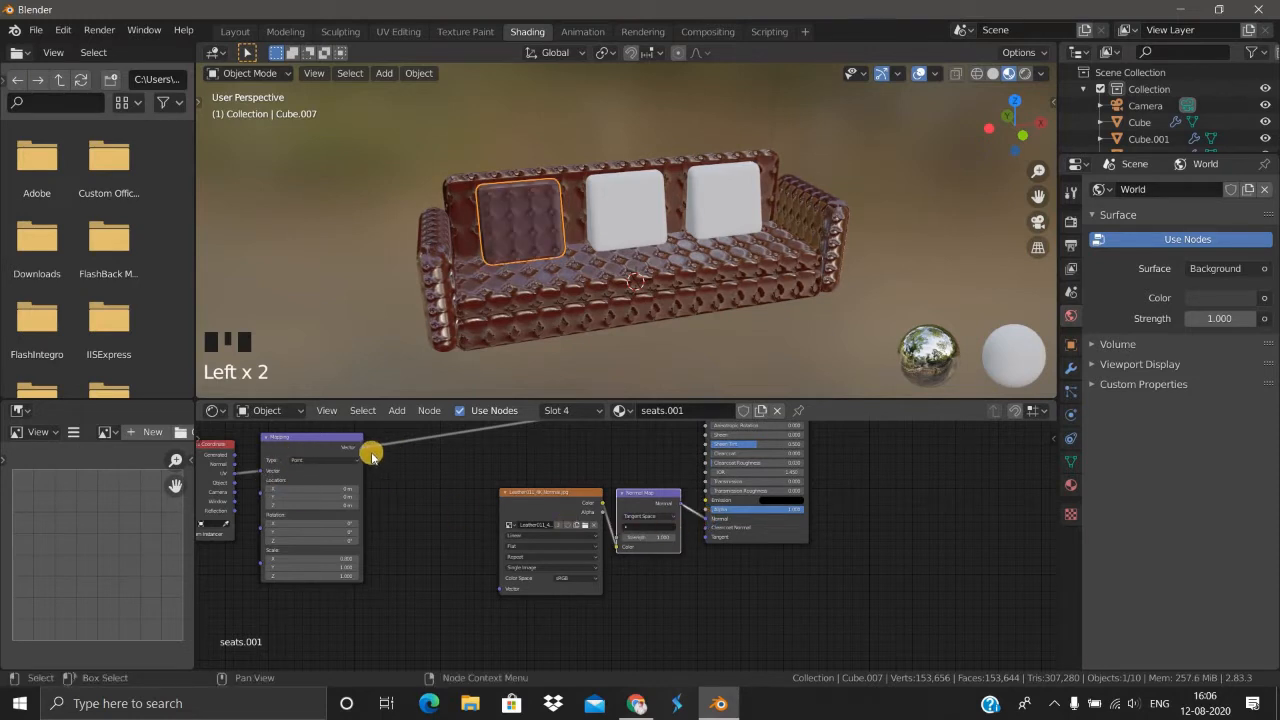
drag(361, 450, 620, 585)
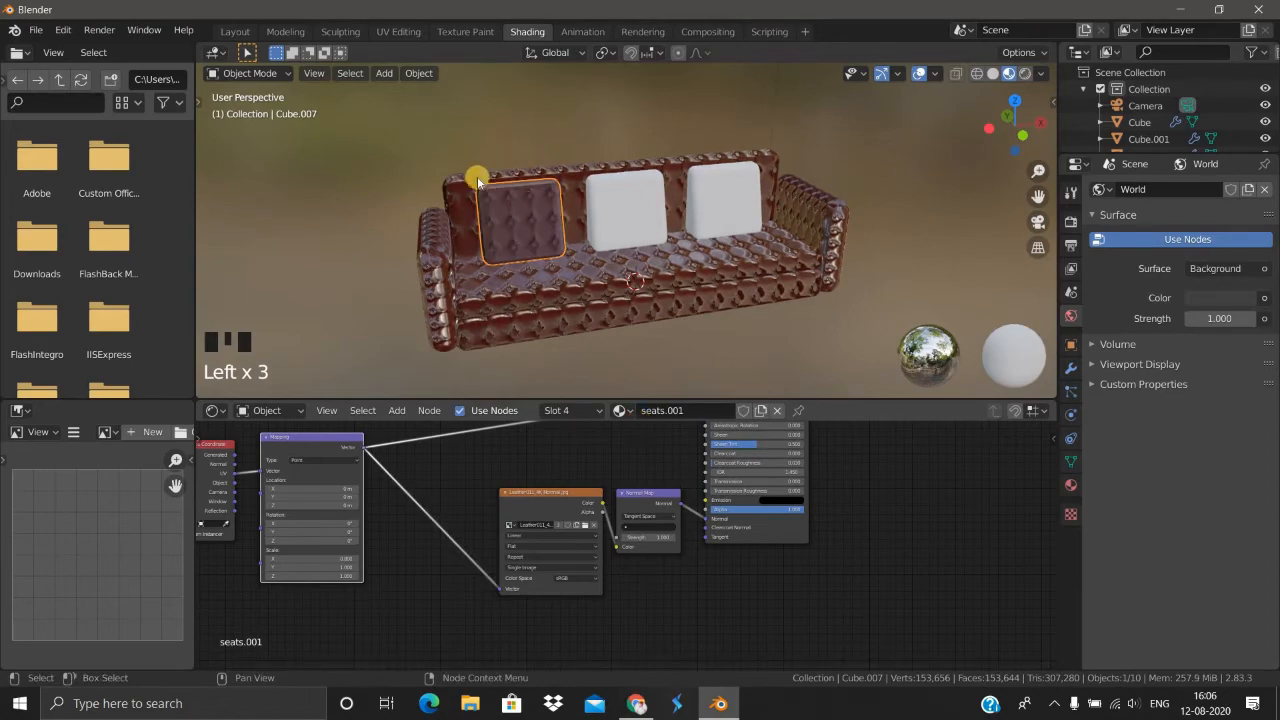
Step: Examine the tufted leather texture on the left back cushion up close from the front
scroll(584, 239, up, 2)
middle_drag(584, 239, 470, 206)
scroll(491, 227, down, 3)
scroll(565, 209, up, 2)
mouse_move(565, 210)
middle_down()
mouse_move(609, 140)
mouse_move(634, 251)
mouse_move(609, 223)
mouse_move(409, 240)
mouse_move(303, 214)
mouse_move(294, 251)
mouse_move(491, 243)
mouse_move(527, 203)
mouse_move(471, 206)
mouse_move(474, 217)
mouse_move(540, 200)
mouse_move(565, 210)
middle_up()
scroll(540, 210, up, 1)
scroll(378, 229, up, 2)
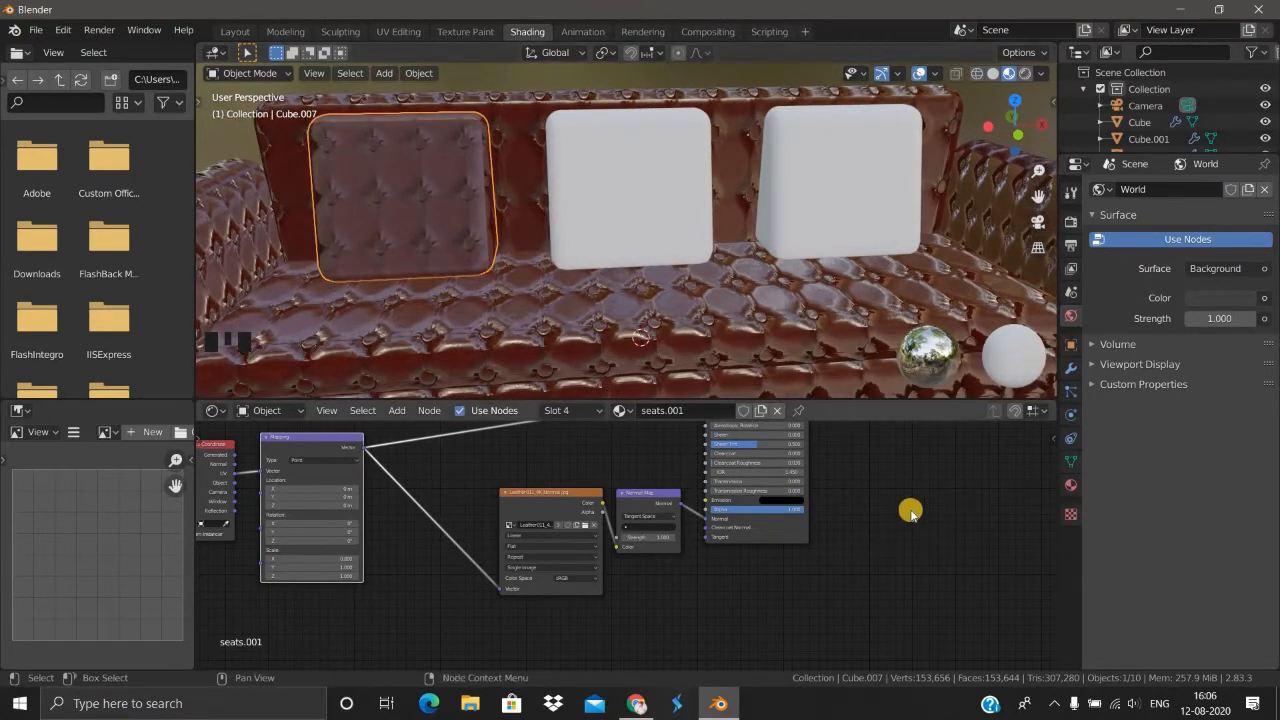
scroll(885, 510, down, 1)
middle_drag(812, 542, 712, 636)
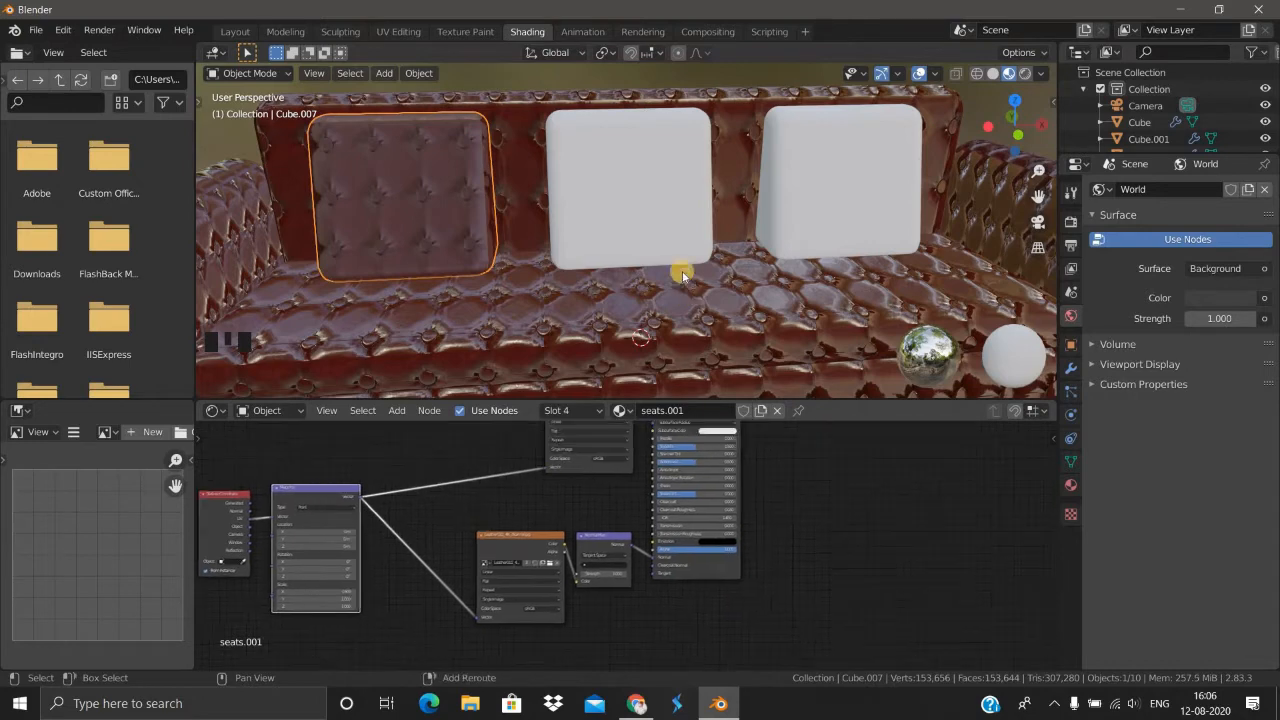
Step: Select the middle back cushion and inspect the cushions and sofa leather from the side
click(635, 223)
click(700, 290)
scroll(650, 350, down, 3)
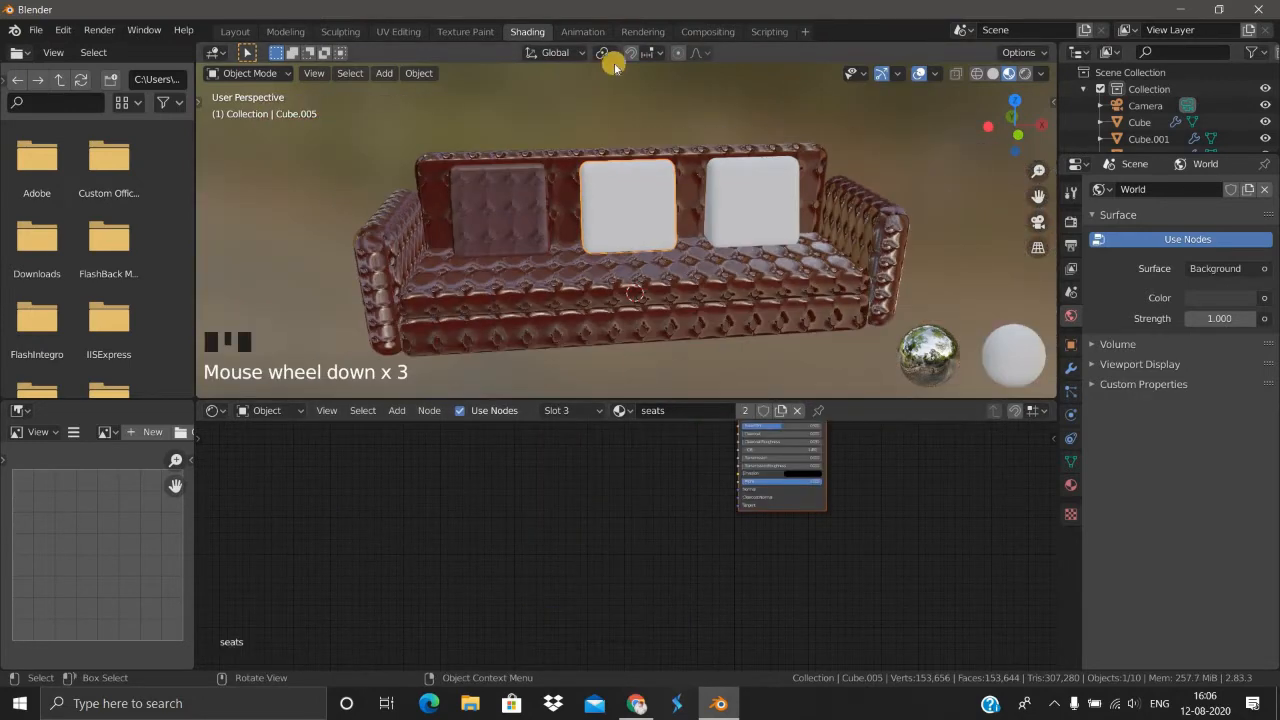
middle_drag(609, 63, 709, 237)
scroll(714, 194, up, 2)
scroll(645, 213, up, 4)
scroll(655, 212, down, 3)
scroll(589, 223, up, 2)
Step: Select the left back cushion again and move its color image node farther from the Principled BSDF
click(708, 242)
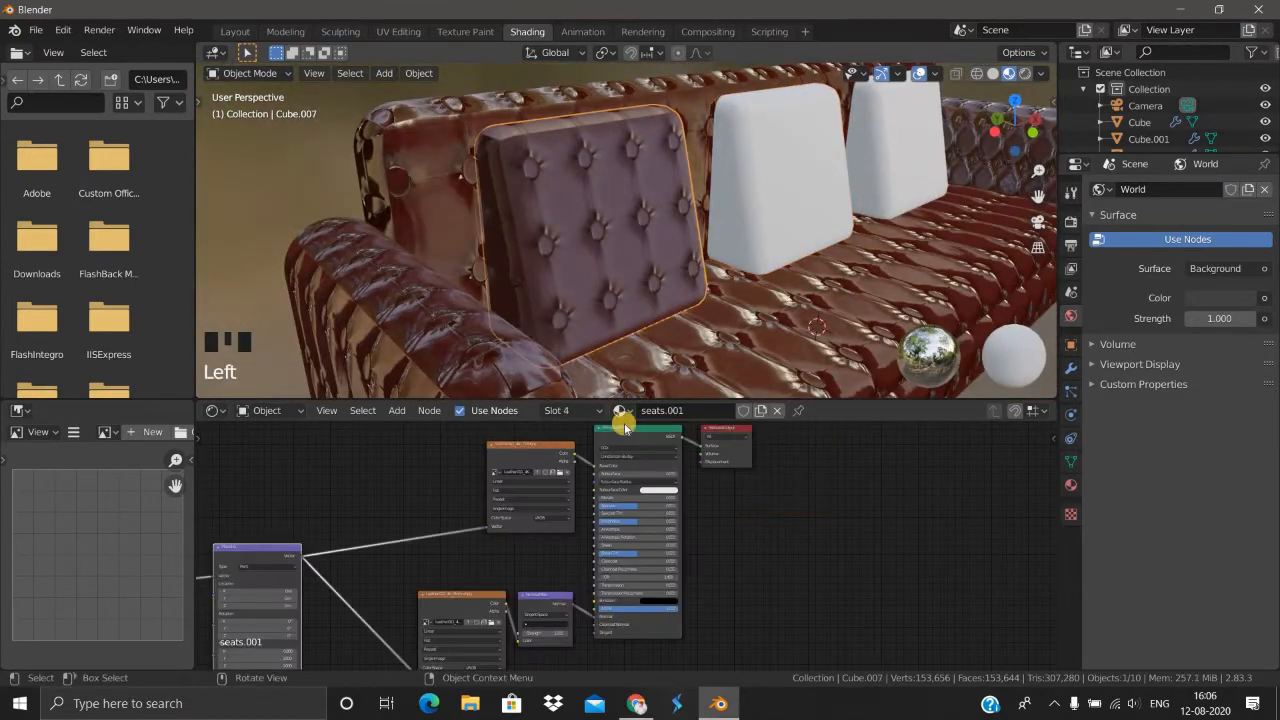
scroll(615, 388, down, 3)
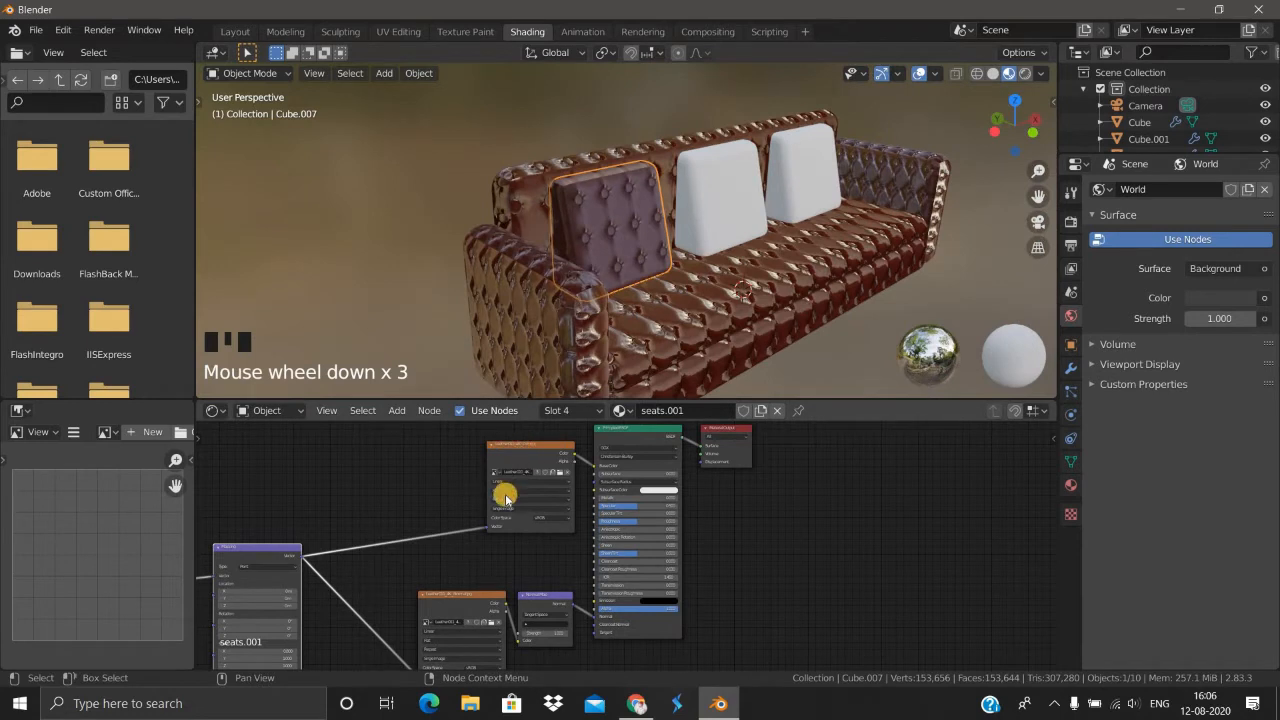
drag(506, 497, 473, 483)
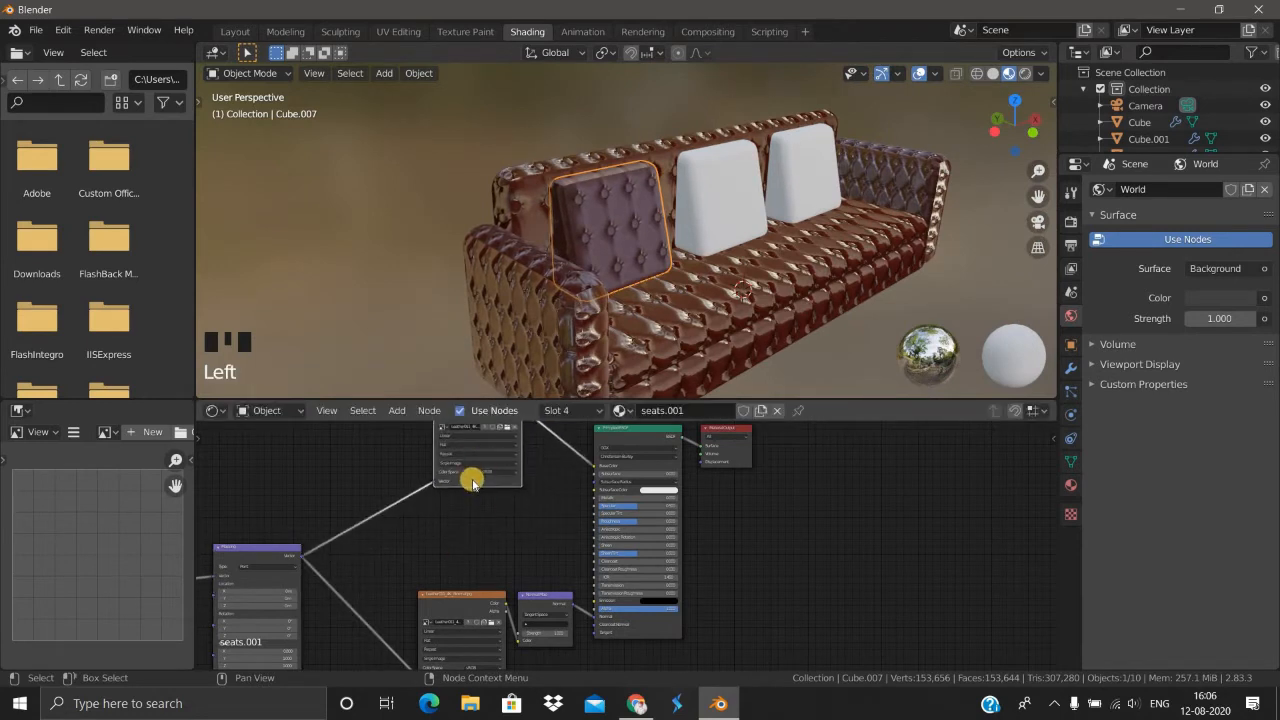
Step: Duplicate the color image node in the seats.001 material and load the Leather011 4K roughness image into the copy
key(shift+d)
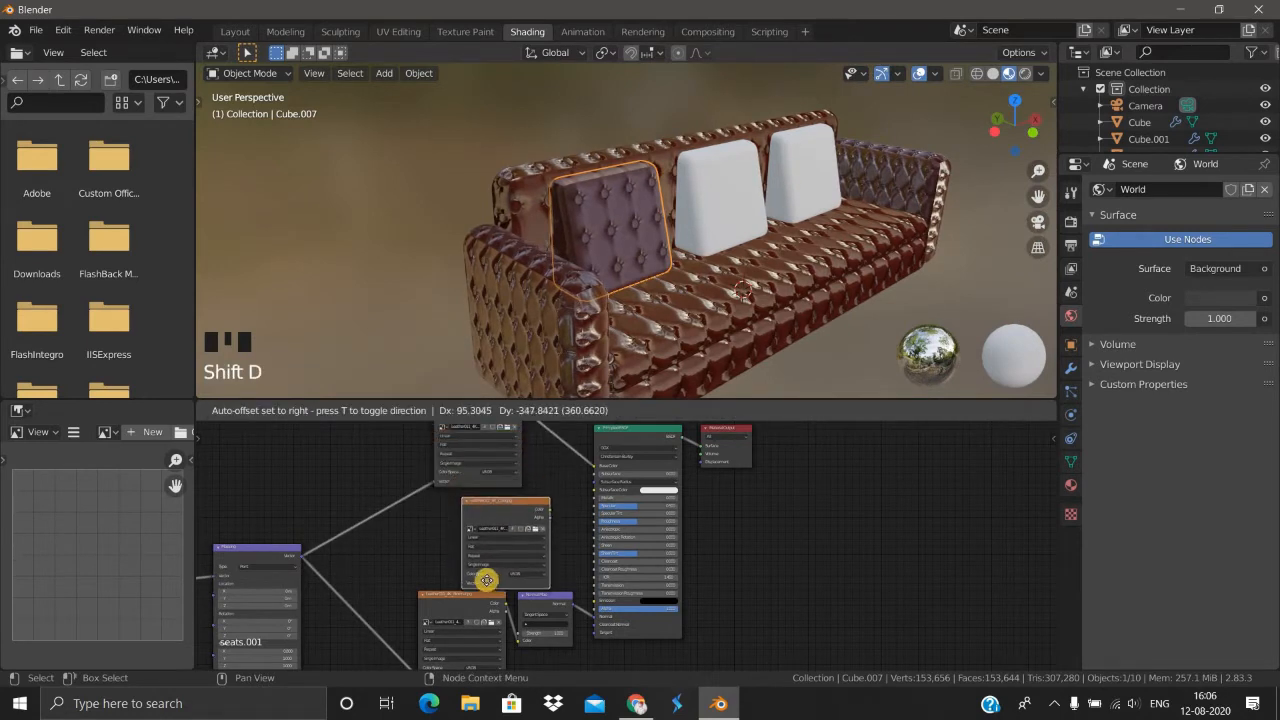
click(519, 530)
click(483, 438)
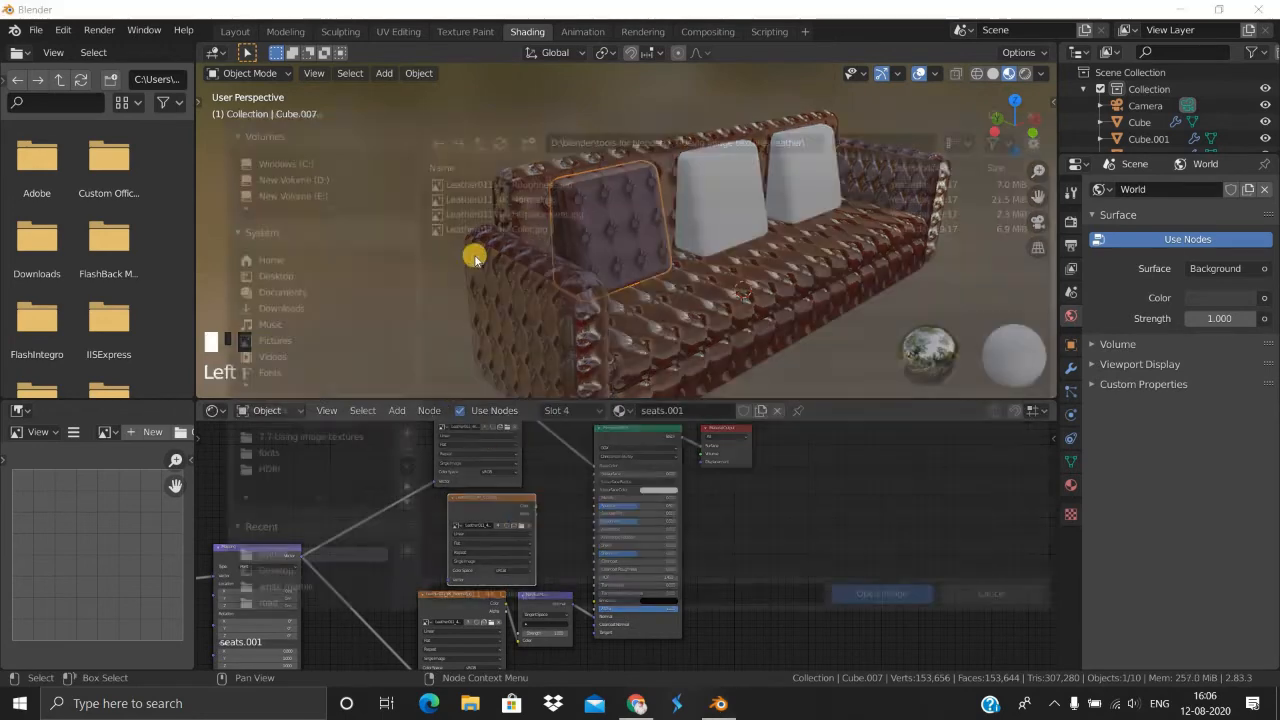
click(528, 179)
click(874, 605)
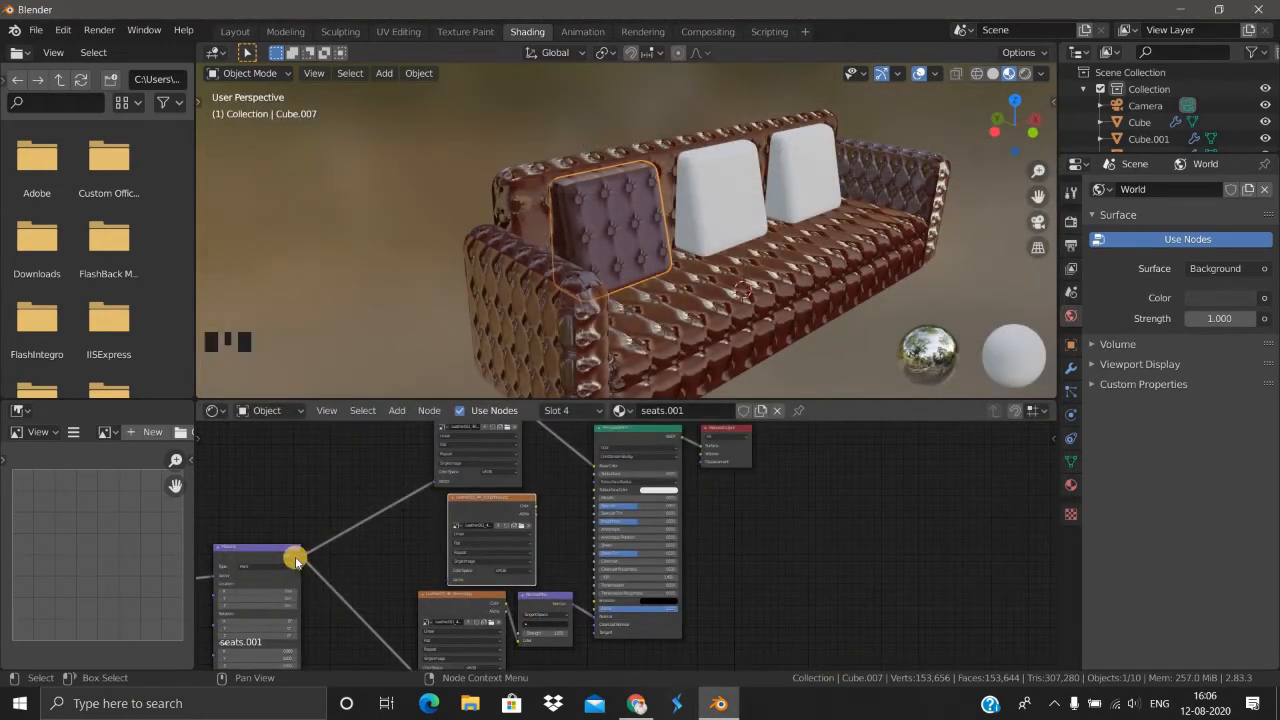
Step: Feed the Mapping vector into the roughness image node and link its Color to the Principled BSDF's Roughness input
drag(303, 558, 444, 580)
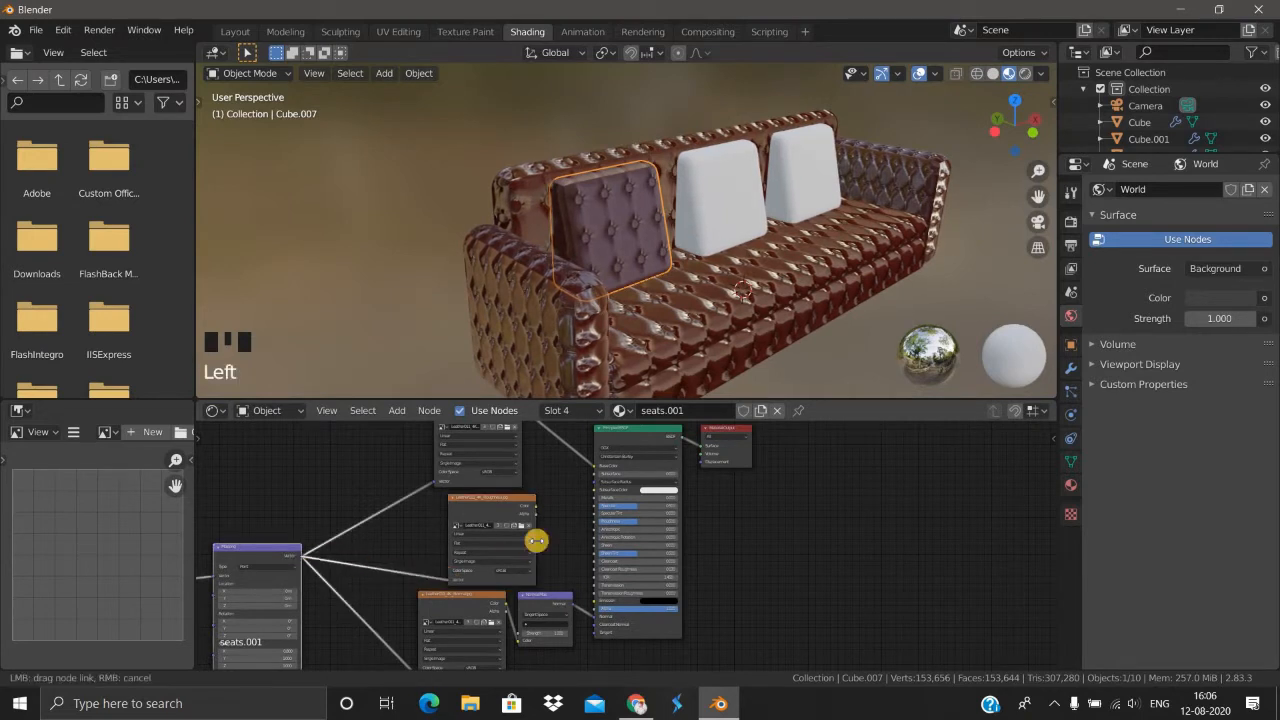
drag(547, 511, 596, 521)
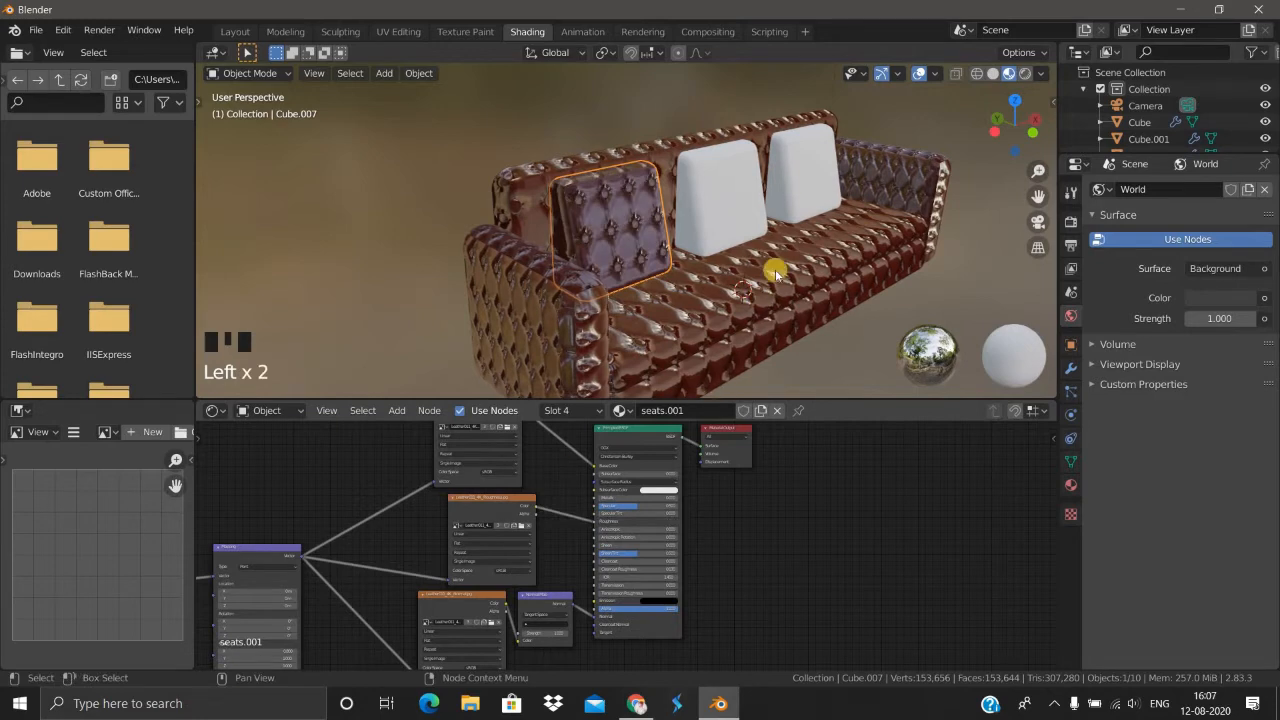
middle_drag(766, 266, 660, 300)
scroll(624, 262, up, 2)
scroll(783, 503, up, 1)
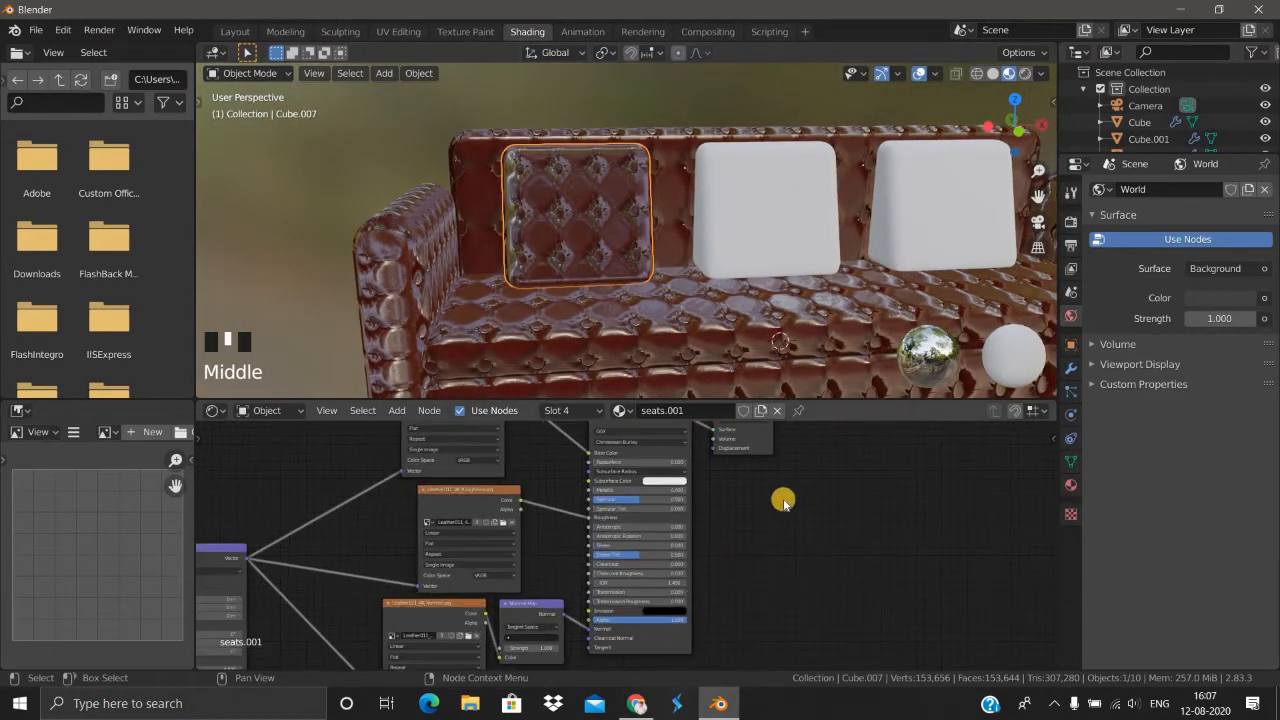
Step: Assign the seats.001 material to the middle back cushion
click(766, 240)
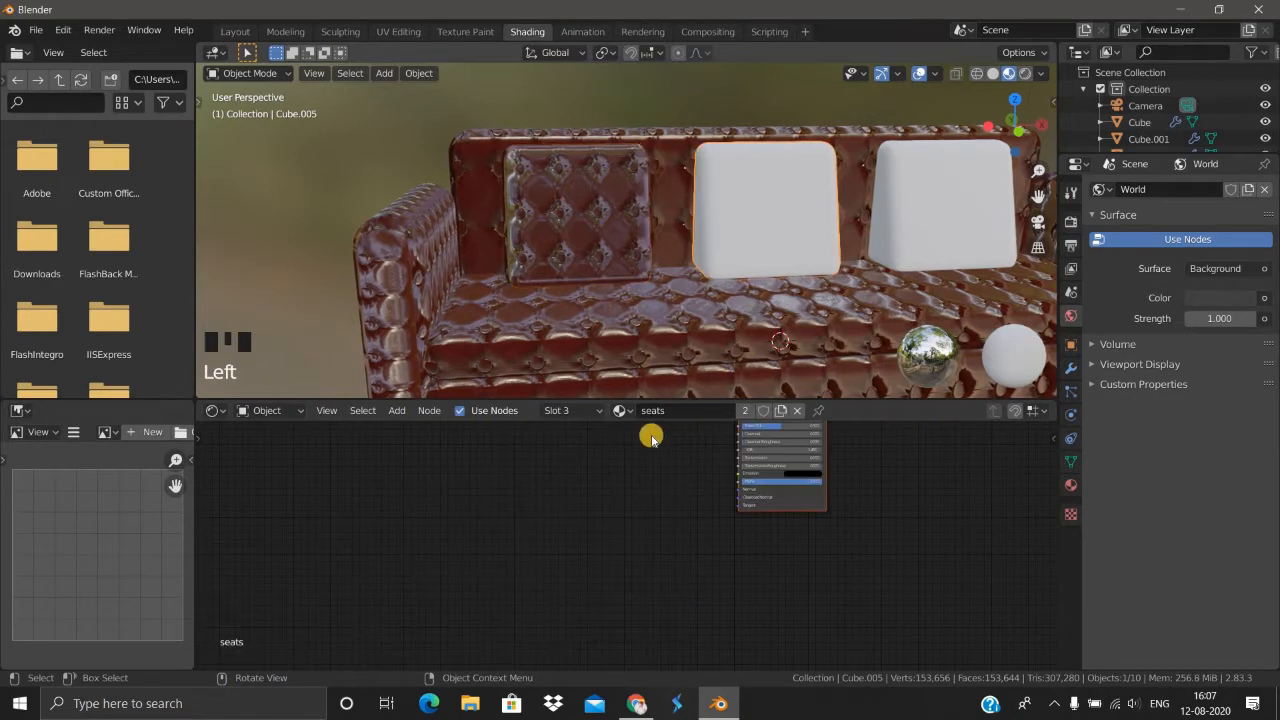
click(619, 410)
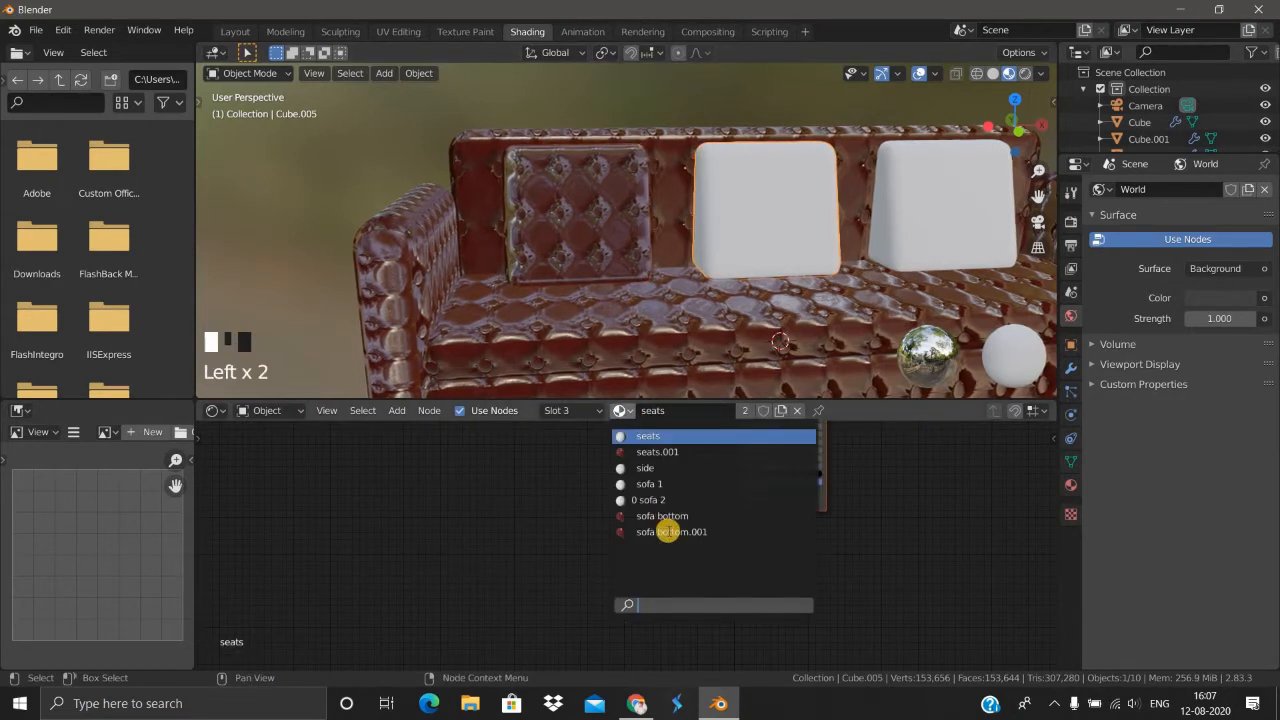
click(700, 452)
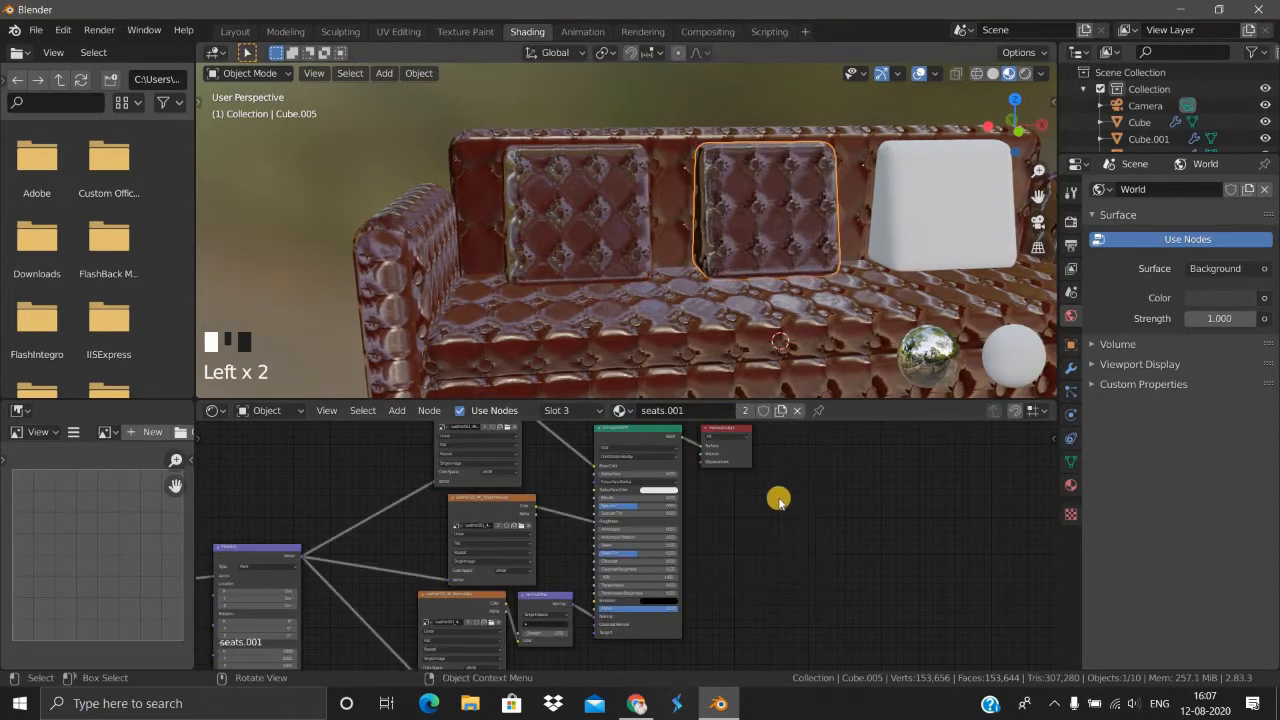
Step: Try to give the right back cushion the seats.001 material in its empty fourth slot
click(931, 227)
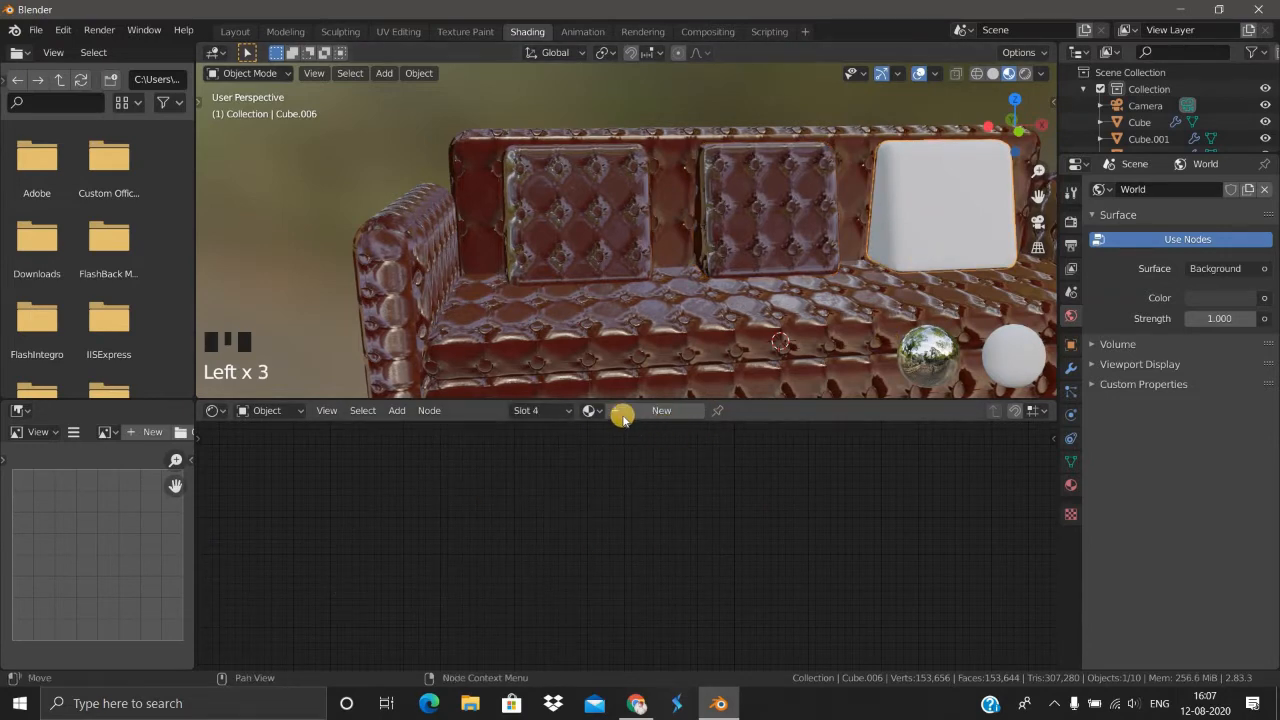
scroll(940, 246, down, 2)
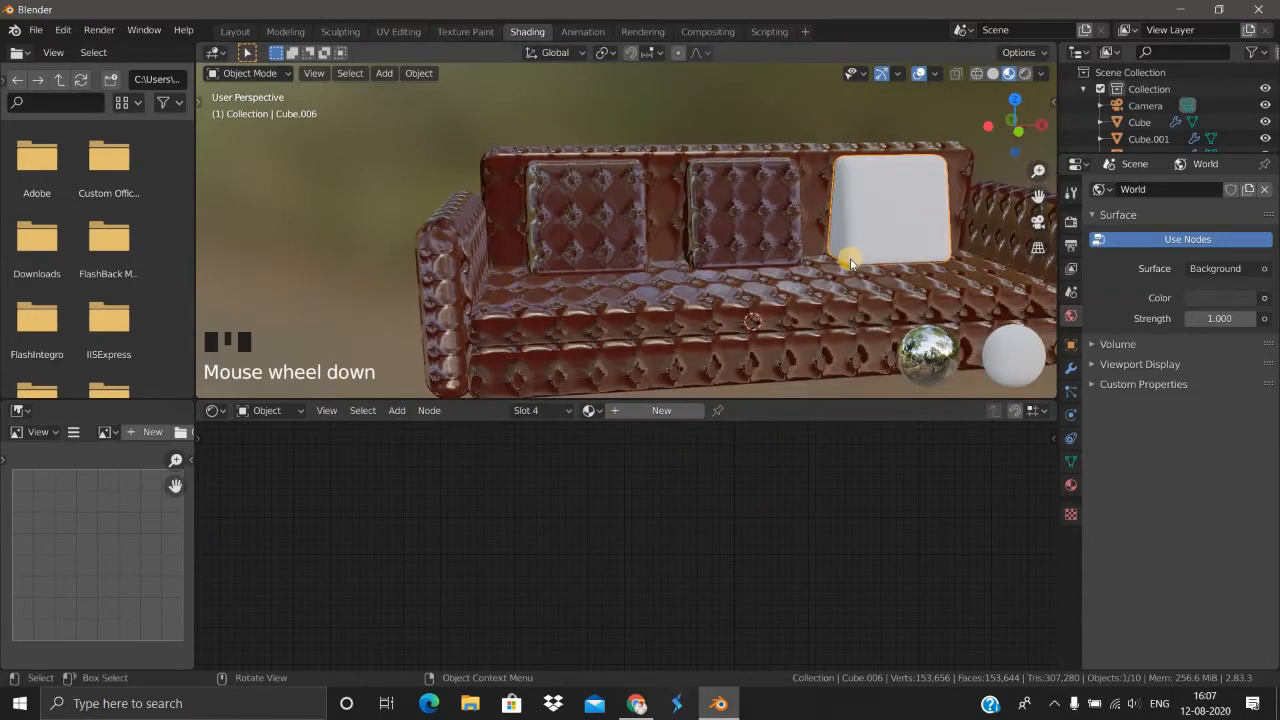
middle_drag(846, 257, 831, 280)
scroll(820, 290, down, 2)
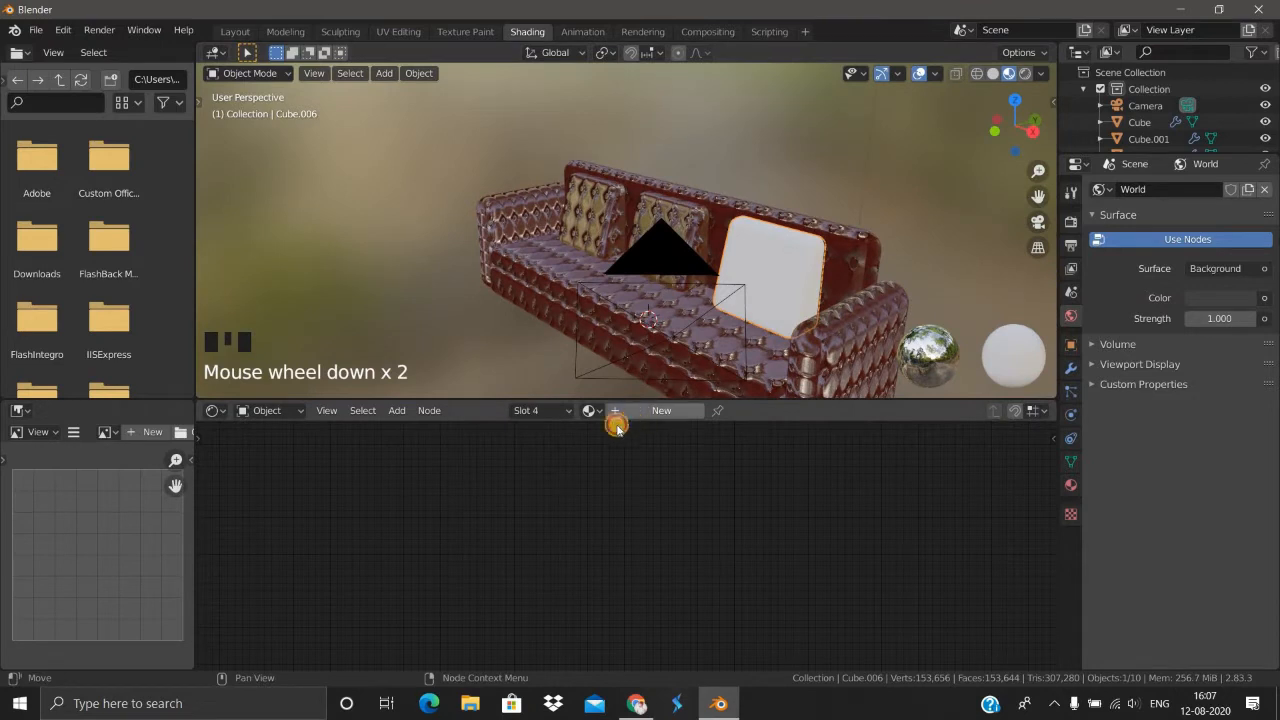
click(648, 412)
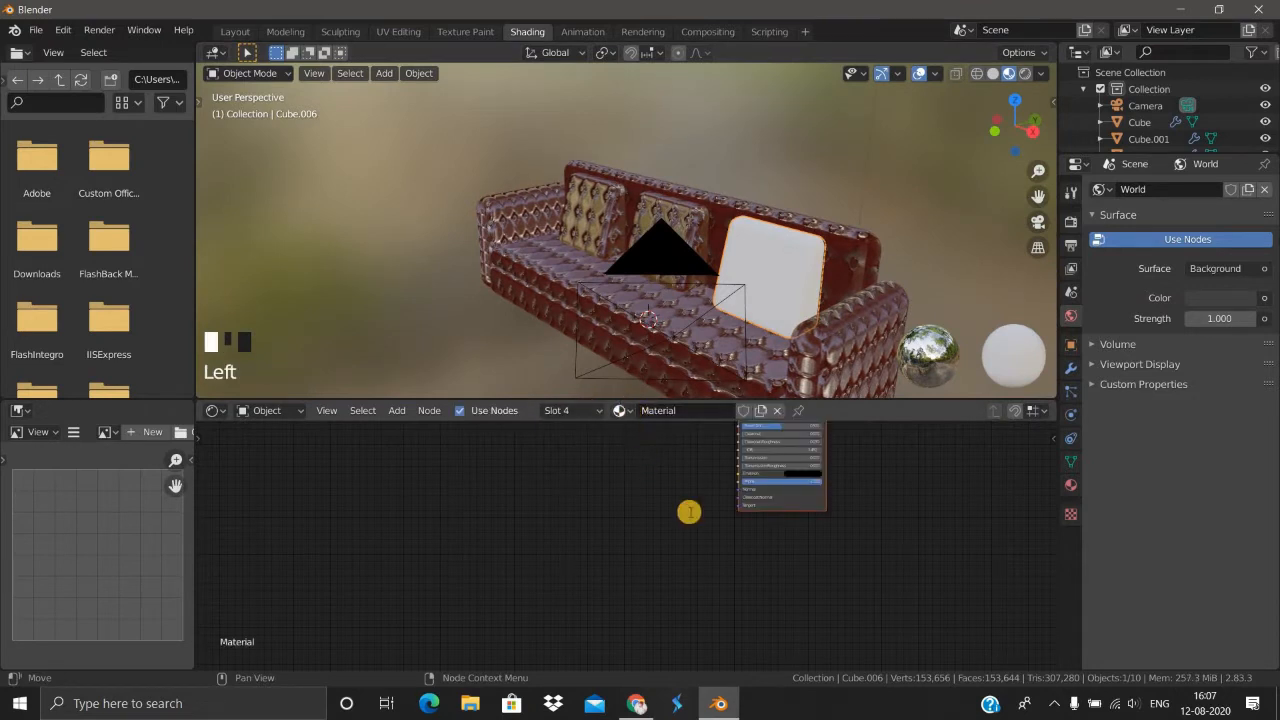
click(620, 410)
click(700, 464)
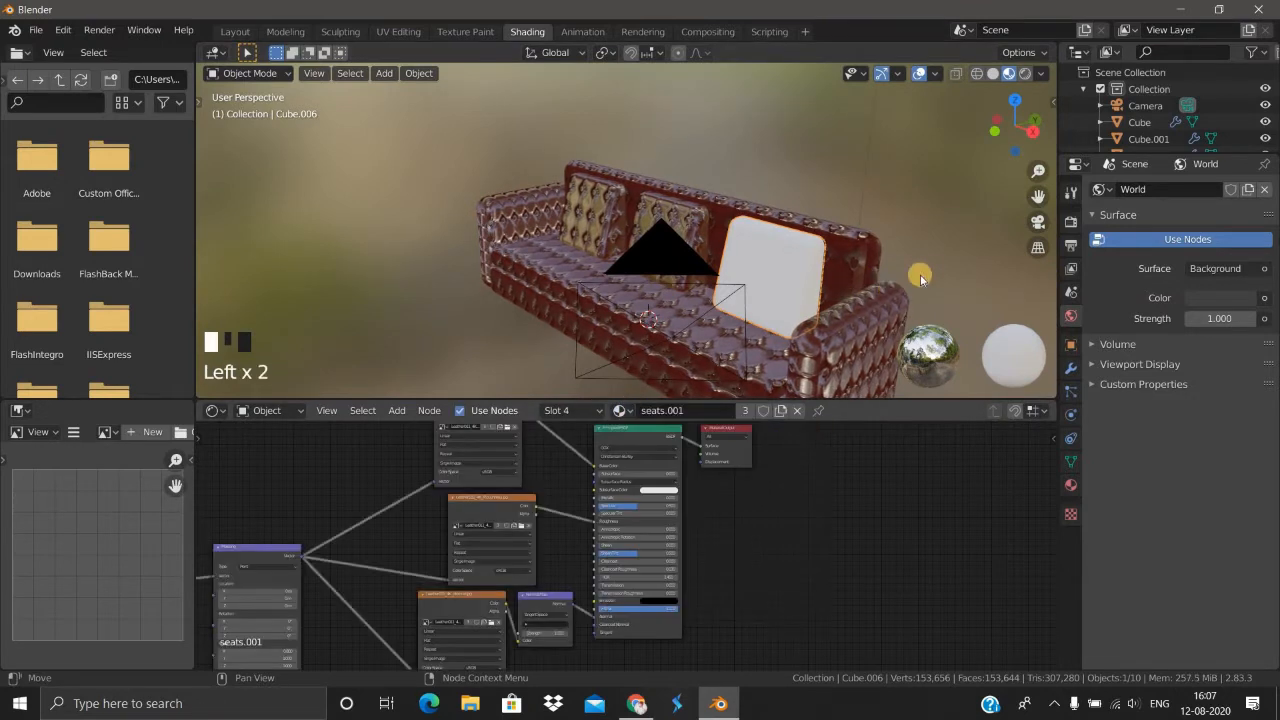
Step: Examine the right back cushion's surface from the front and side, comparing it with the other cushions
scroll(823, 277, down, 2)
middle_drag(823, 277, 800, 325)
scroll(787, 333, up, 2)
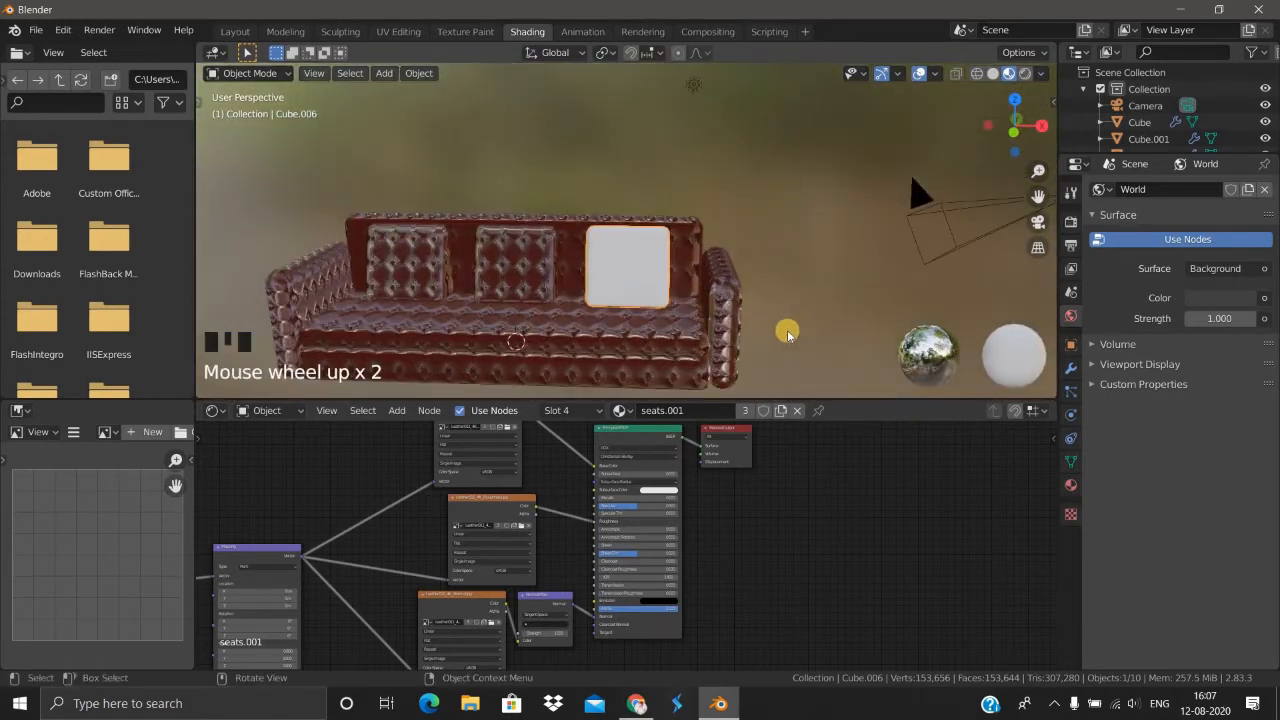
scroll(787, 333, up, 2)
middle_drag(714, 320, 749, 323)
scroll(711, 325, up, 2)
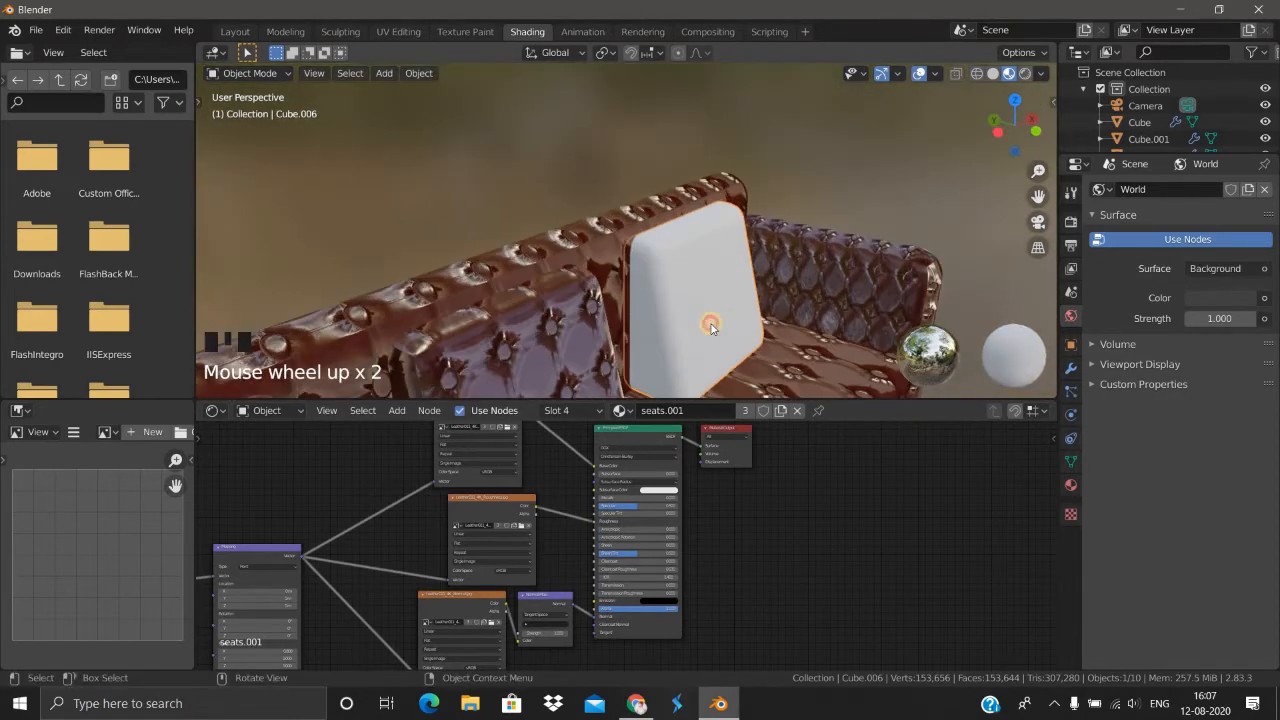
click(779, 267)
click(883, 173)
scroll(740, 385, down, 2)
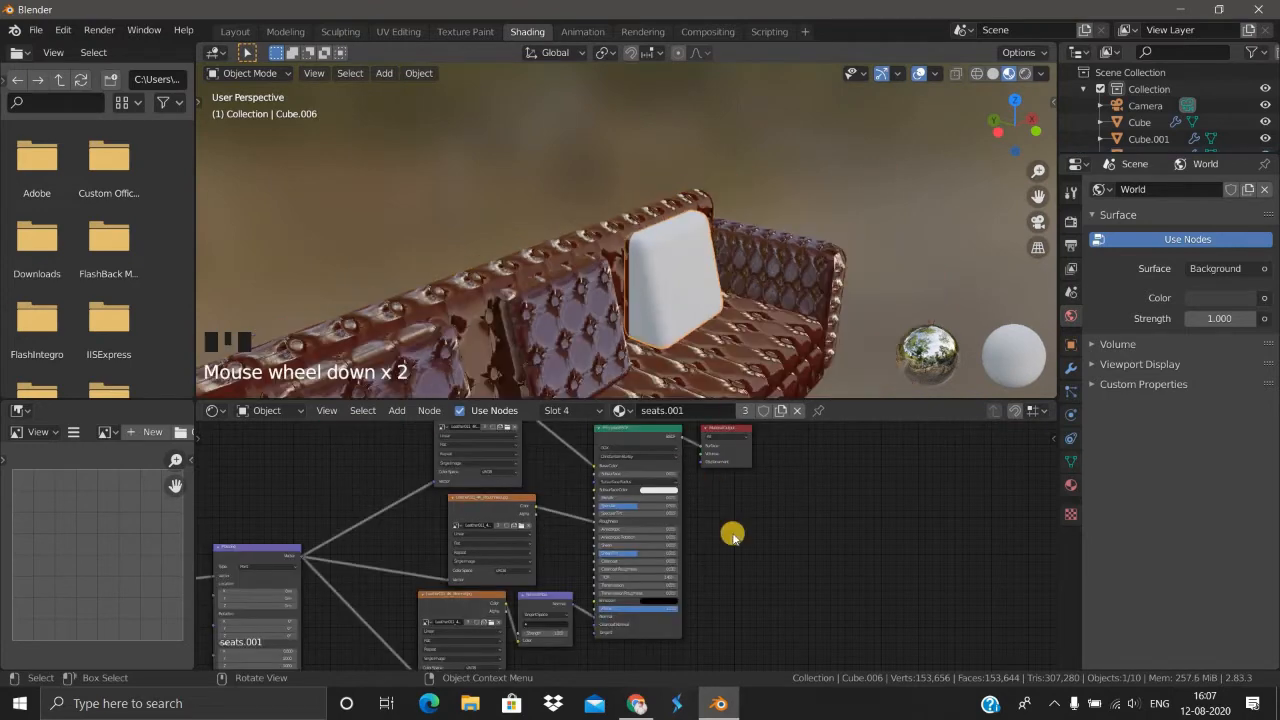
Step: Try a separate copy of seats.001 on the right back cushion, and unlink that copy from the slot
middle_drag(786, 523, 744, 411)
click(745, 411)
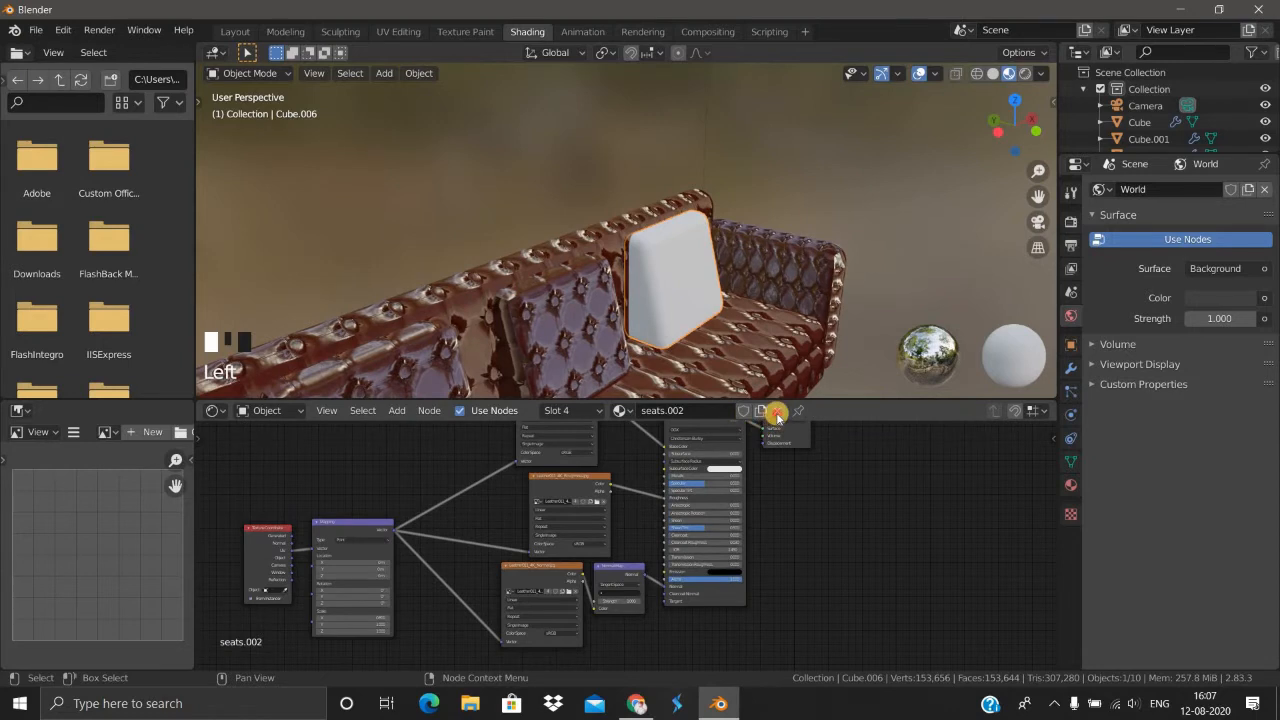
click(777, 410)
click(662, 316)
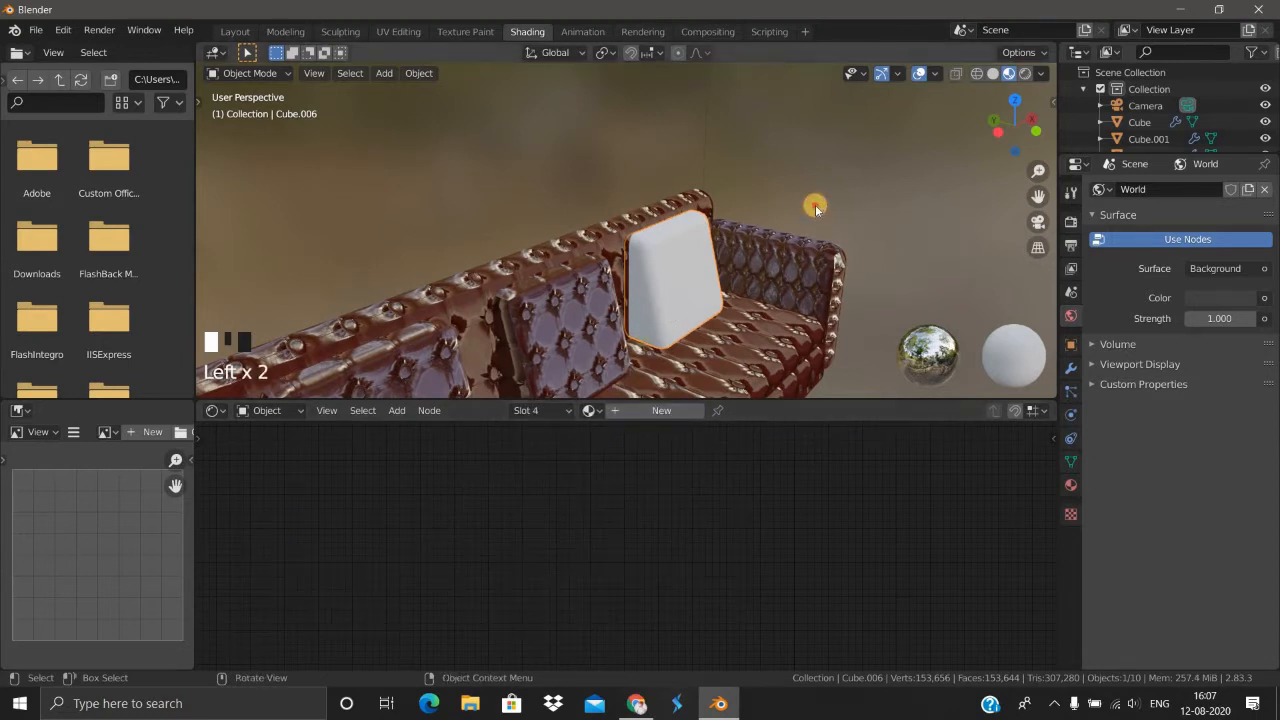
click(813, 205)
click(658, 316)
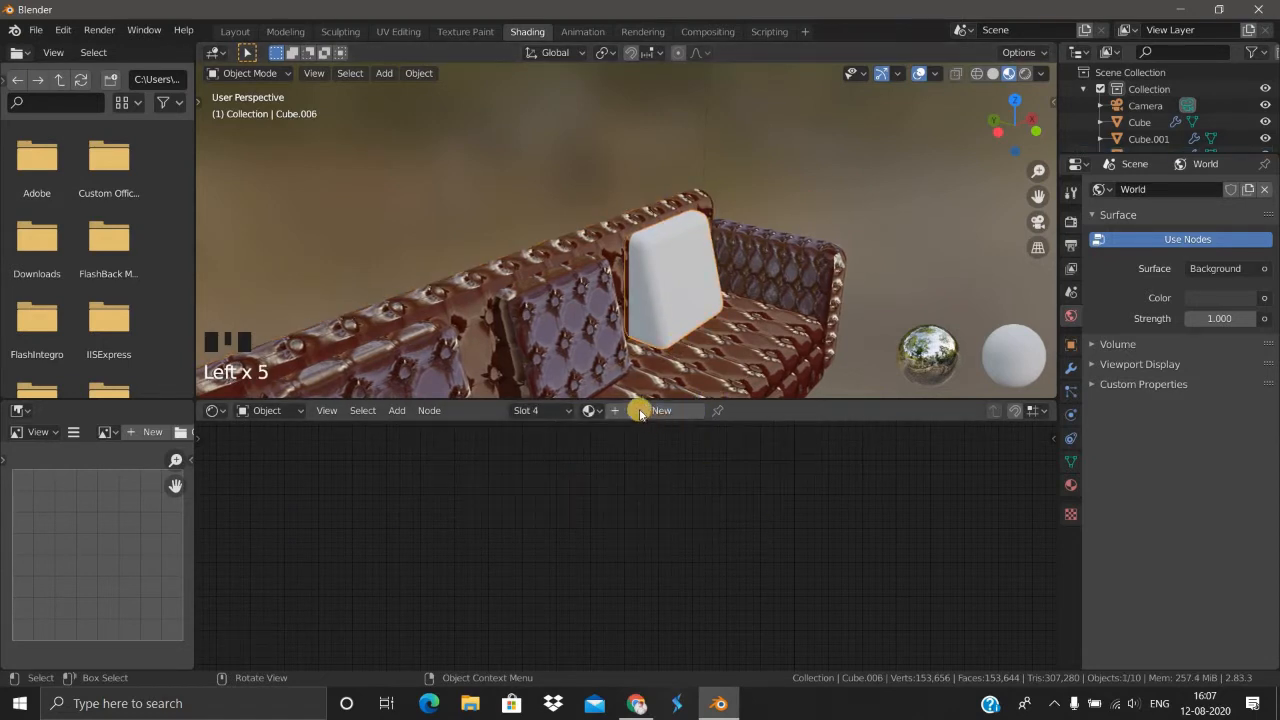
Step: Create a new material on the right back cushion and replace it with seats.001, checking its roughness and normal nodes
click(623, 412)
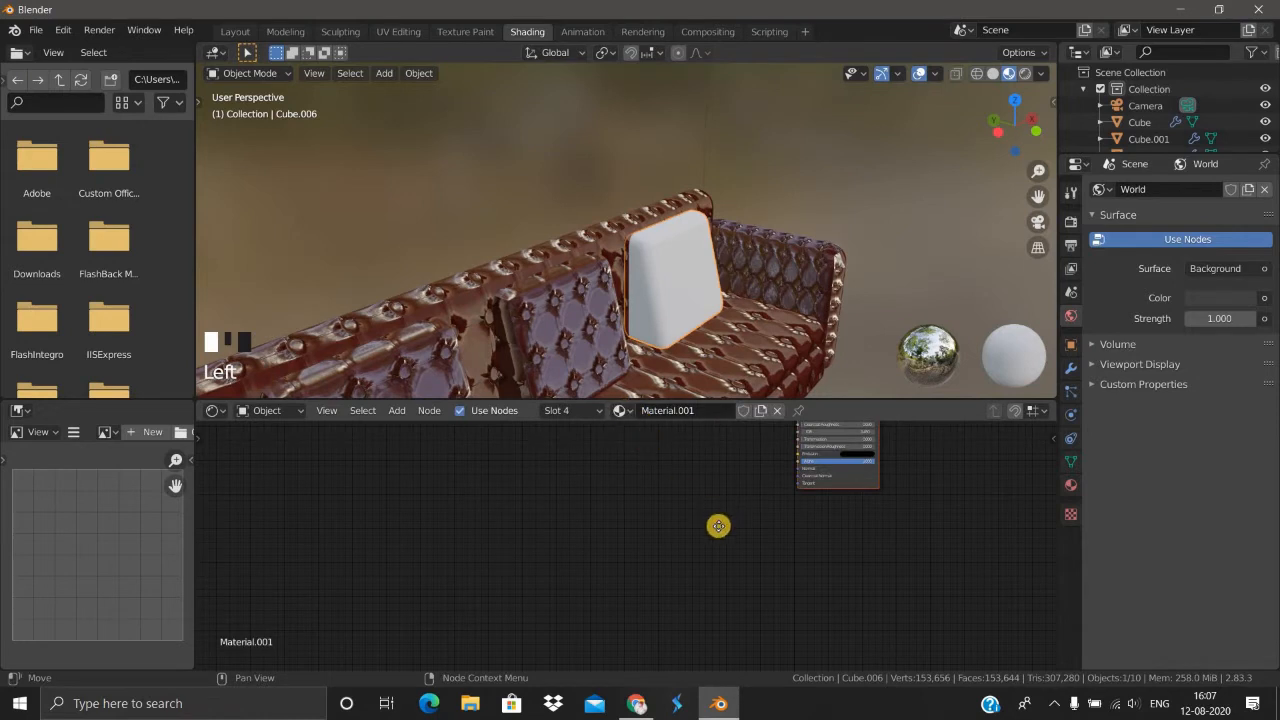
key(Home)
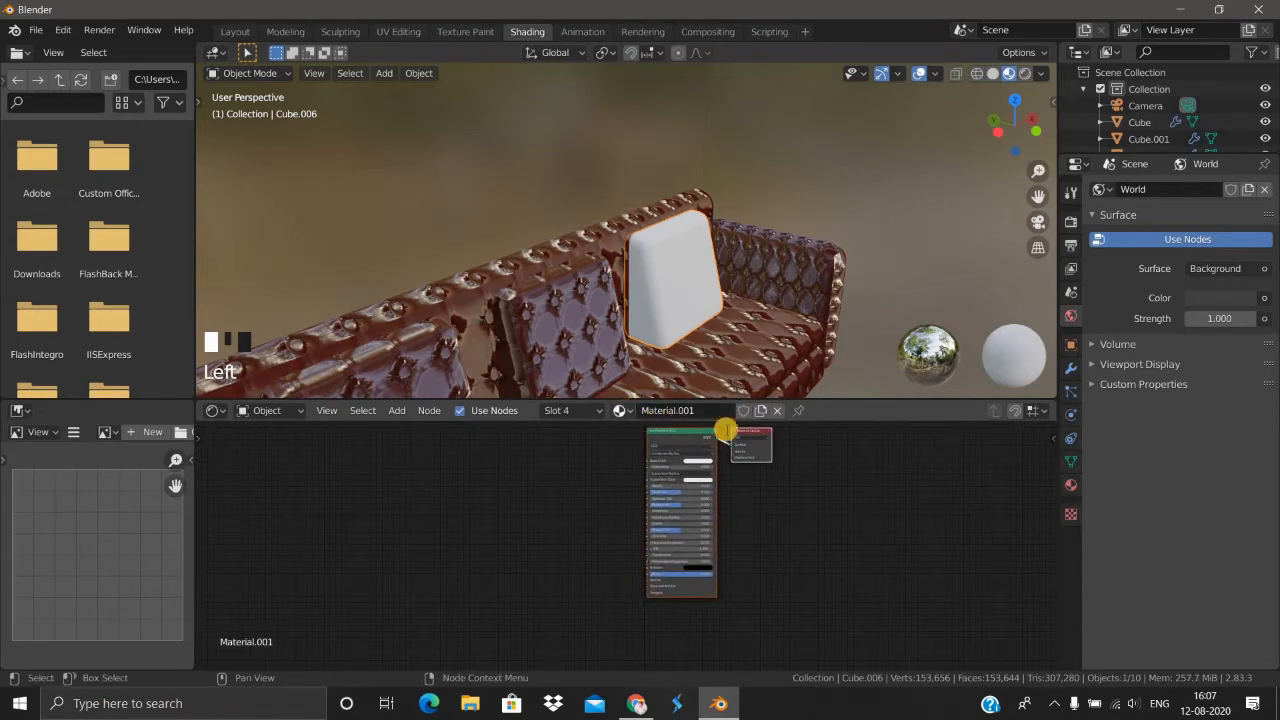
click(620, 410)
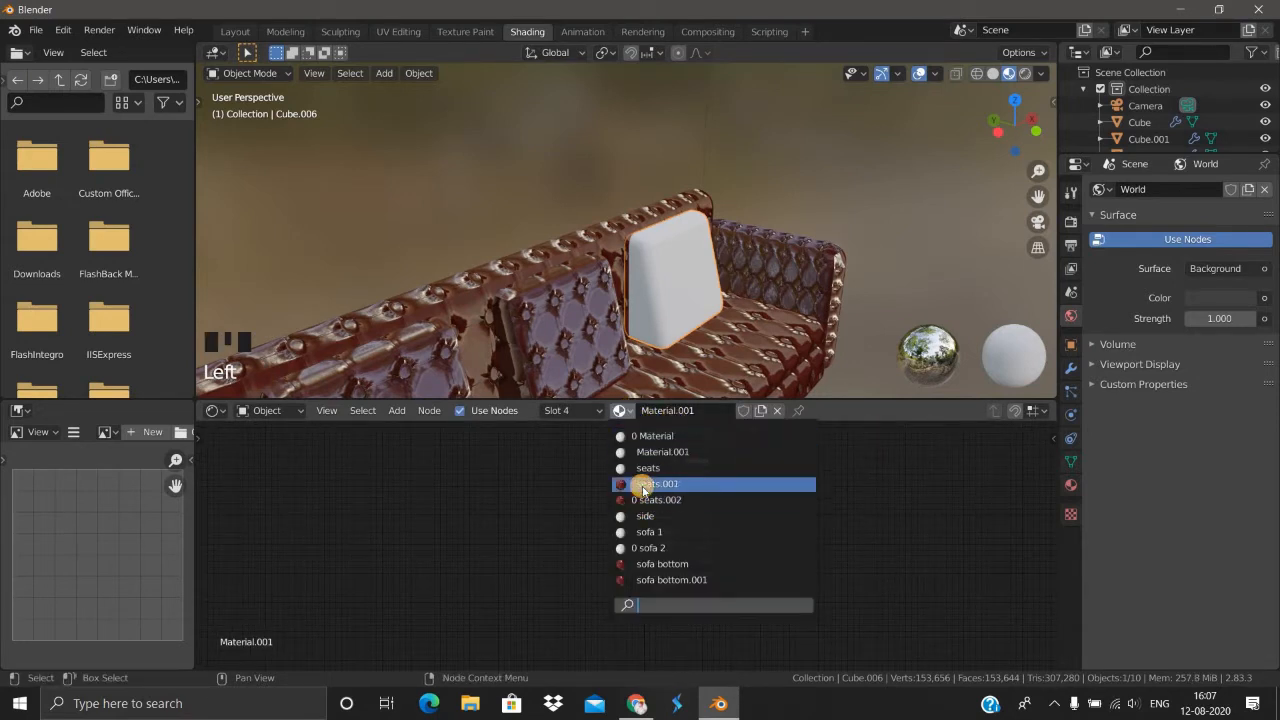
click(643, 486)
middle_drag(696, 549, 760, 469)
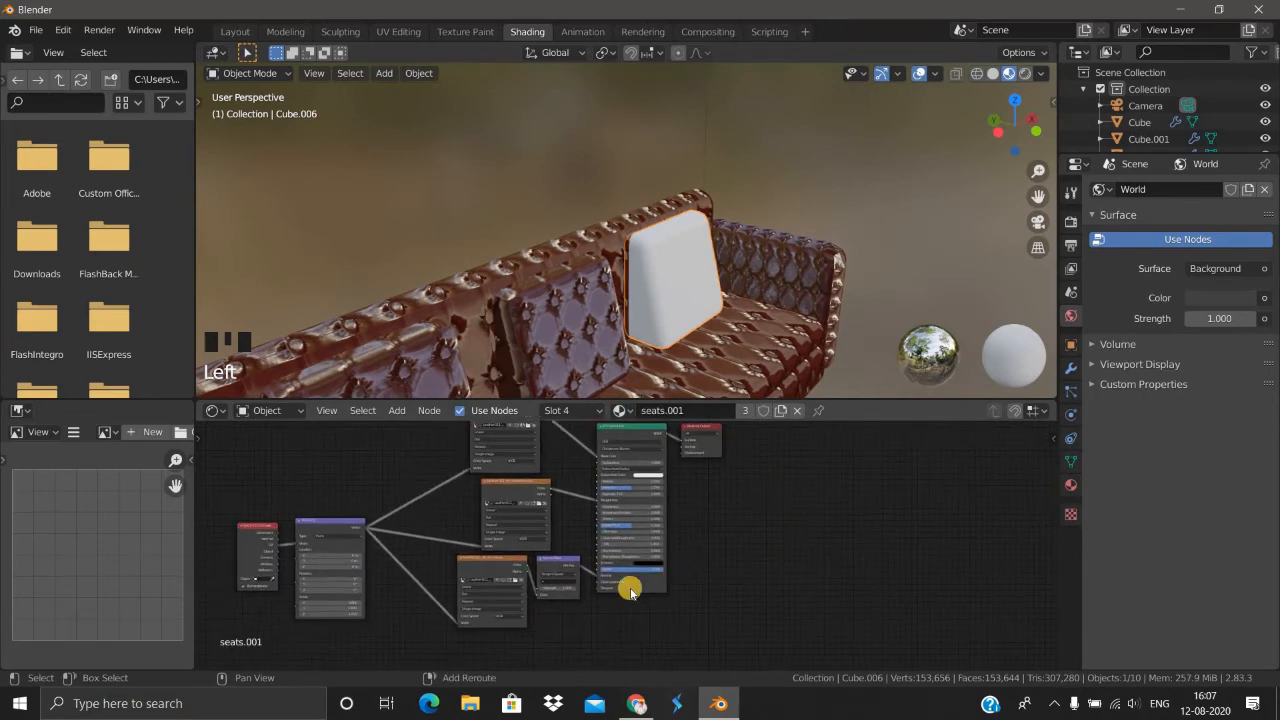
scroll(590, 569, up, 4)
scroll(575, 528, up, 7)
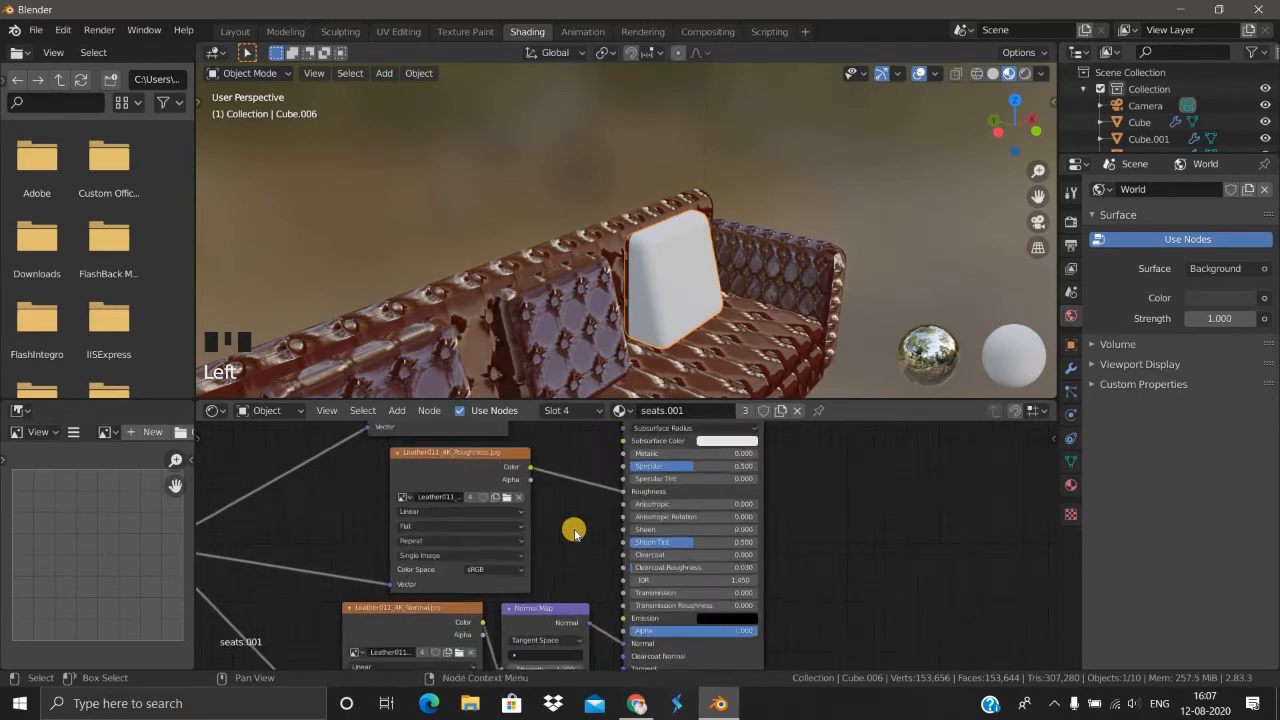
scroll(575, 528, down, 6)
scroll(622, 545, down, 3)
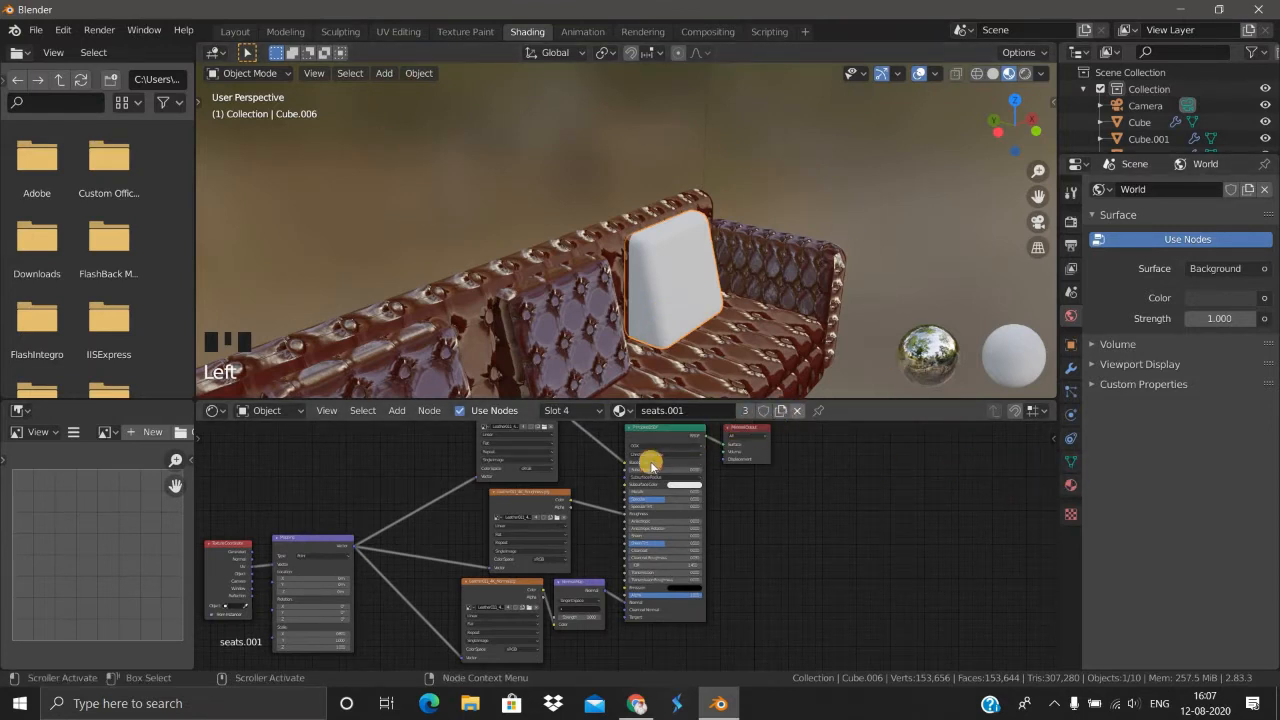
Step: Start another new material on the right back cushion with Texture Coordinate, Mapping and Image Texture nodes feeding the Base Color
click(646, 346)
scroll(643, 411, up, 2)
click(650, 411)
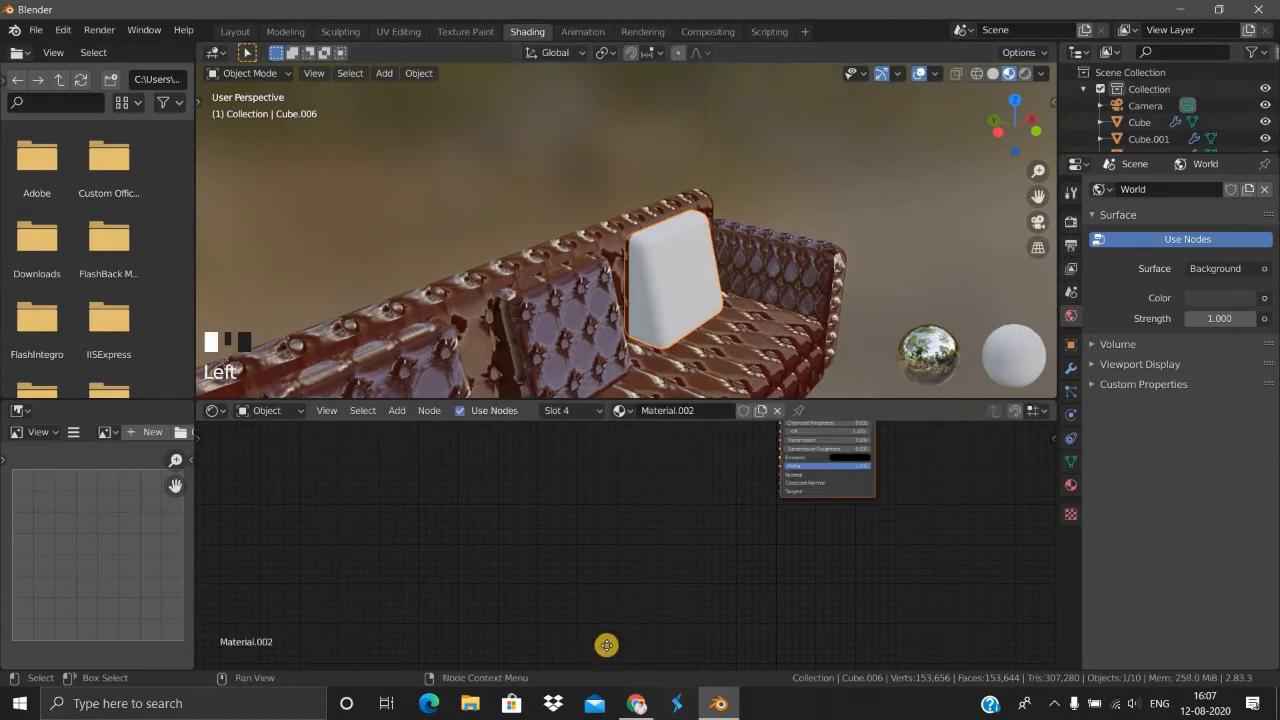
key(Home)
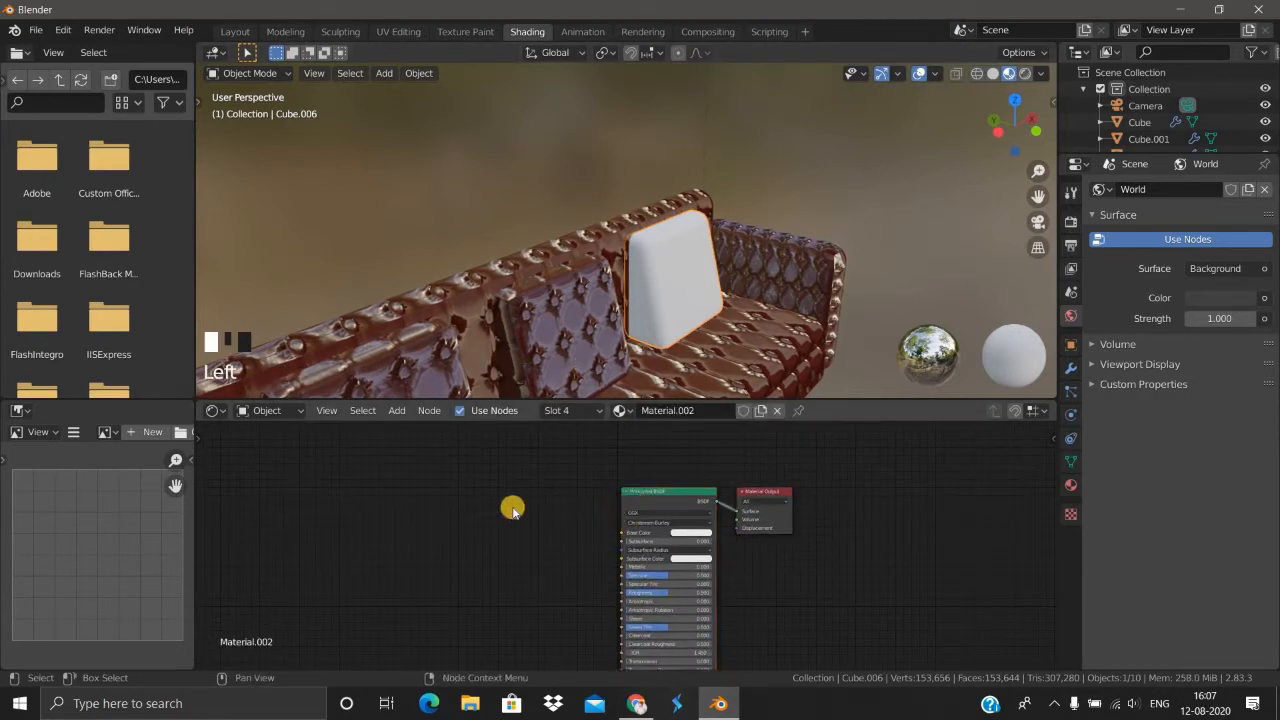
key(ctrl+t)
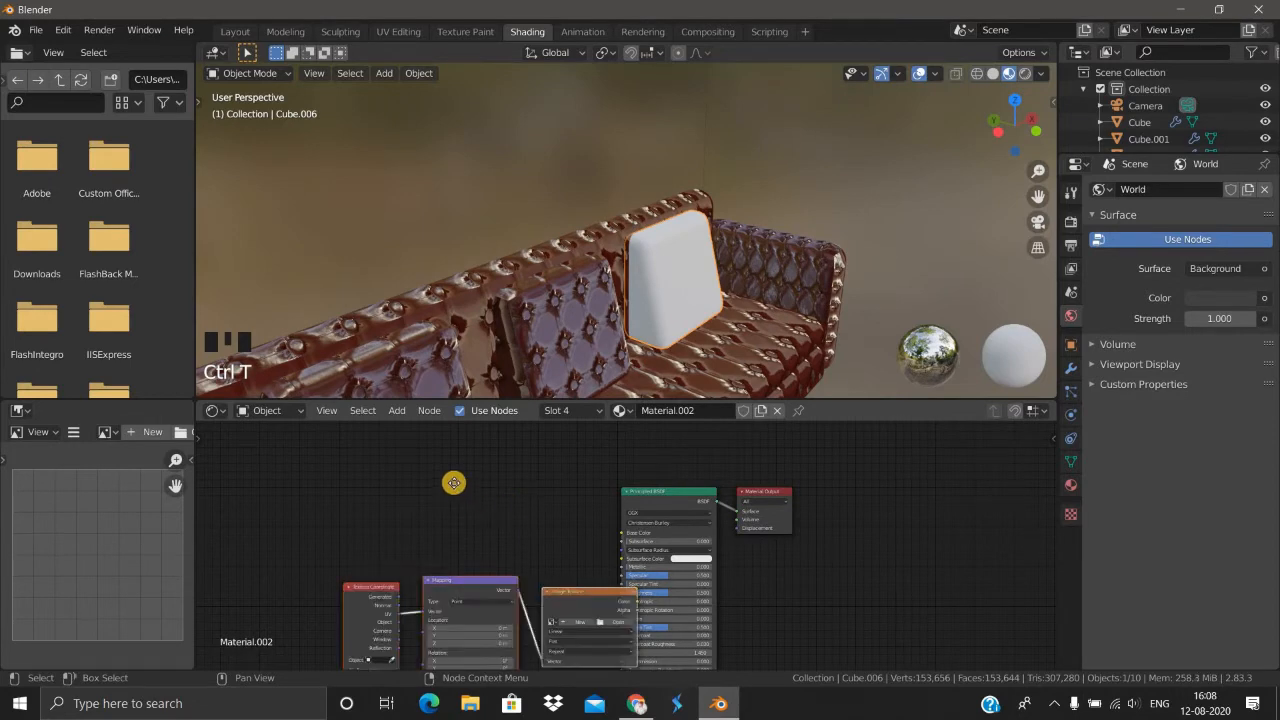
key(g)
click(606, 617)
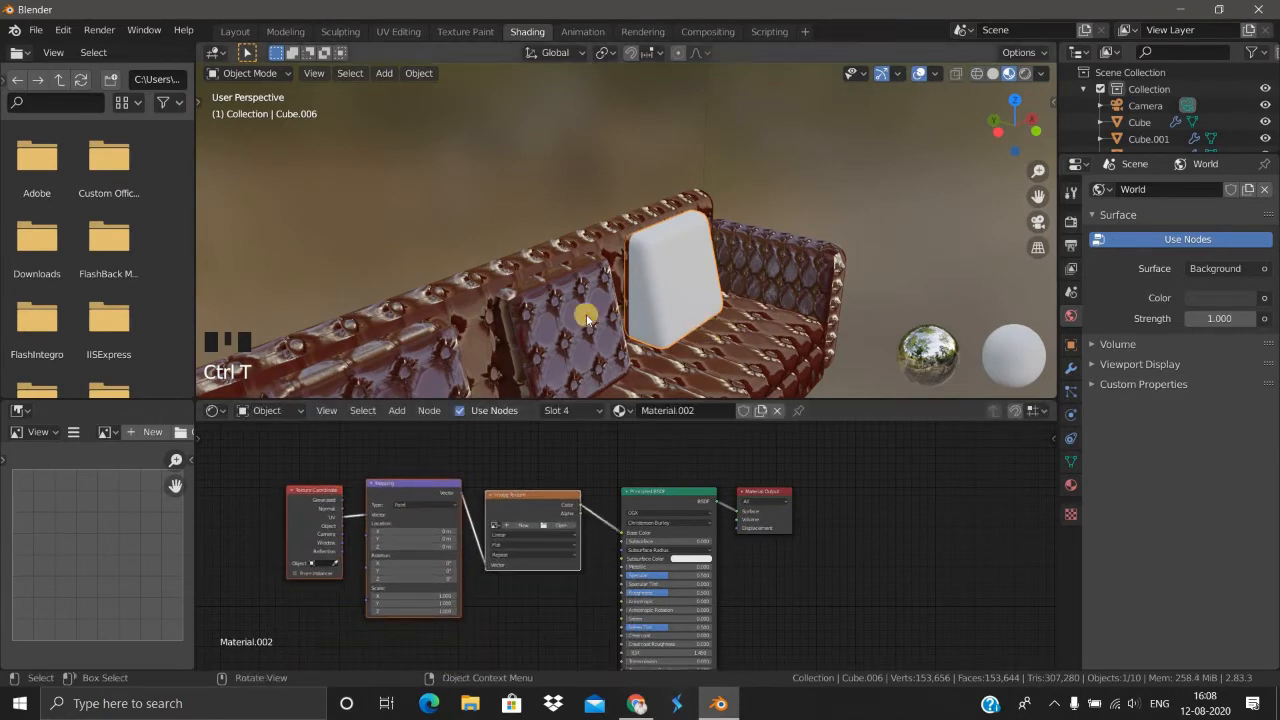
Step: Inspect the right back cushion and its tufted neighbours from the front at several distances
middle_drag(585, 317, 600, 506)
scroll(686, 336, up, 2)
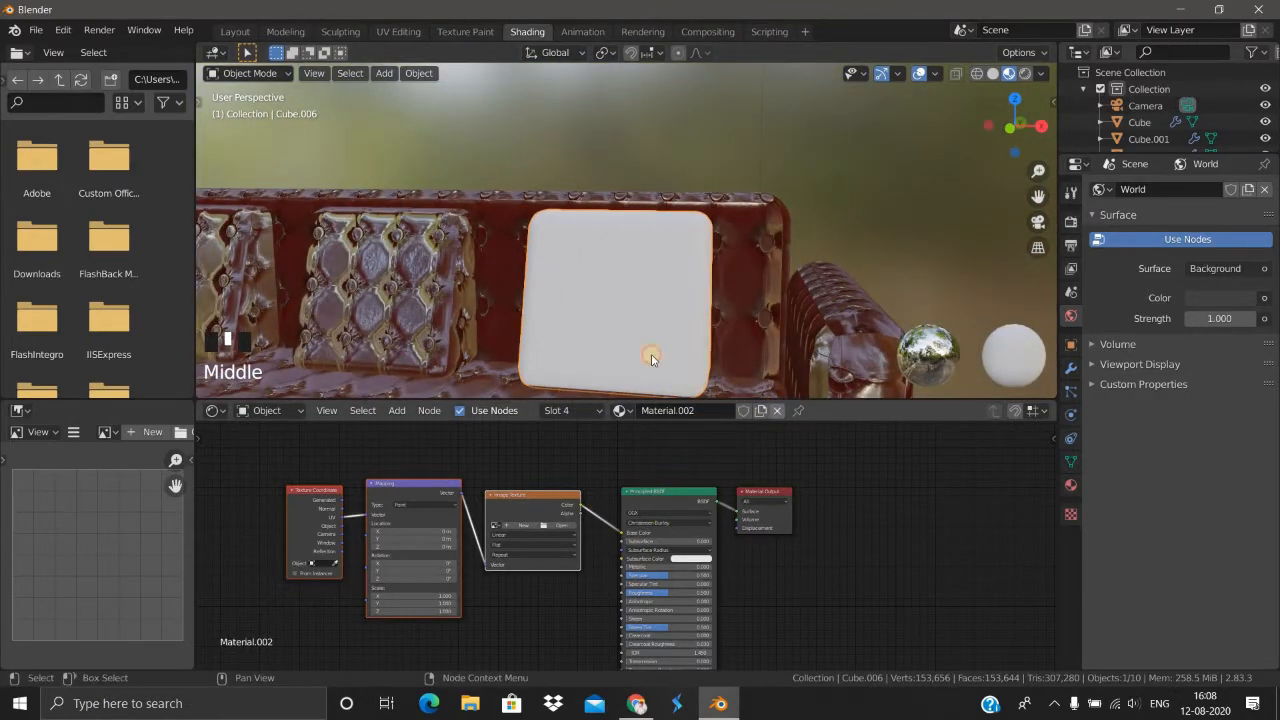
click(586, 314)
scroll(737, 337, down, 2)
middle_drag(737, 337, 591, 309)
scroll(687, 305, up, 1)
scroll(588, 337, down, 3)
scroll(588, 341, up, 1)
scroll(558, 340, up, 1)
scroll(558, 340, up, 1)
scroll(479, 177, up, 1)
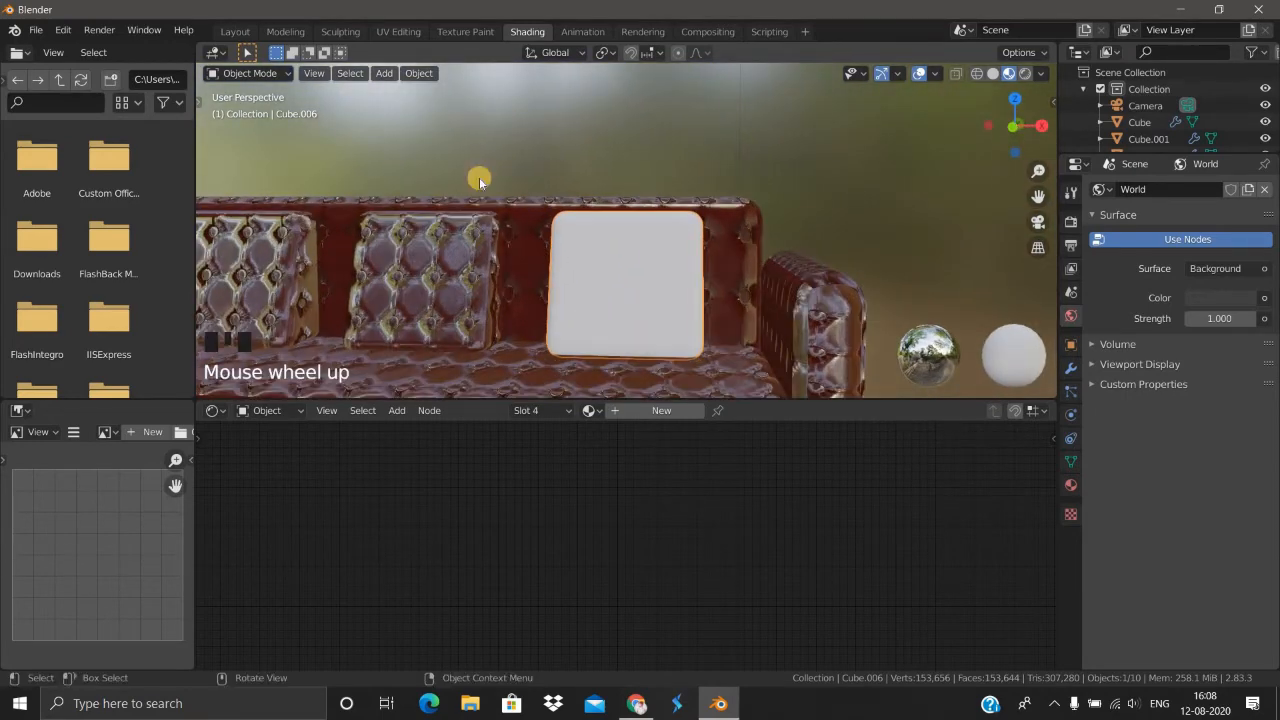
Step: Switch to the Layout workspace and select the right back cushion to check its material slots
click(235, 31)
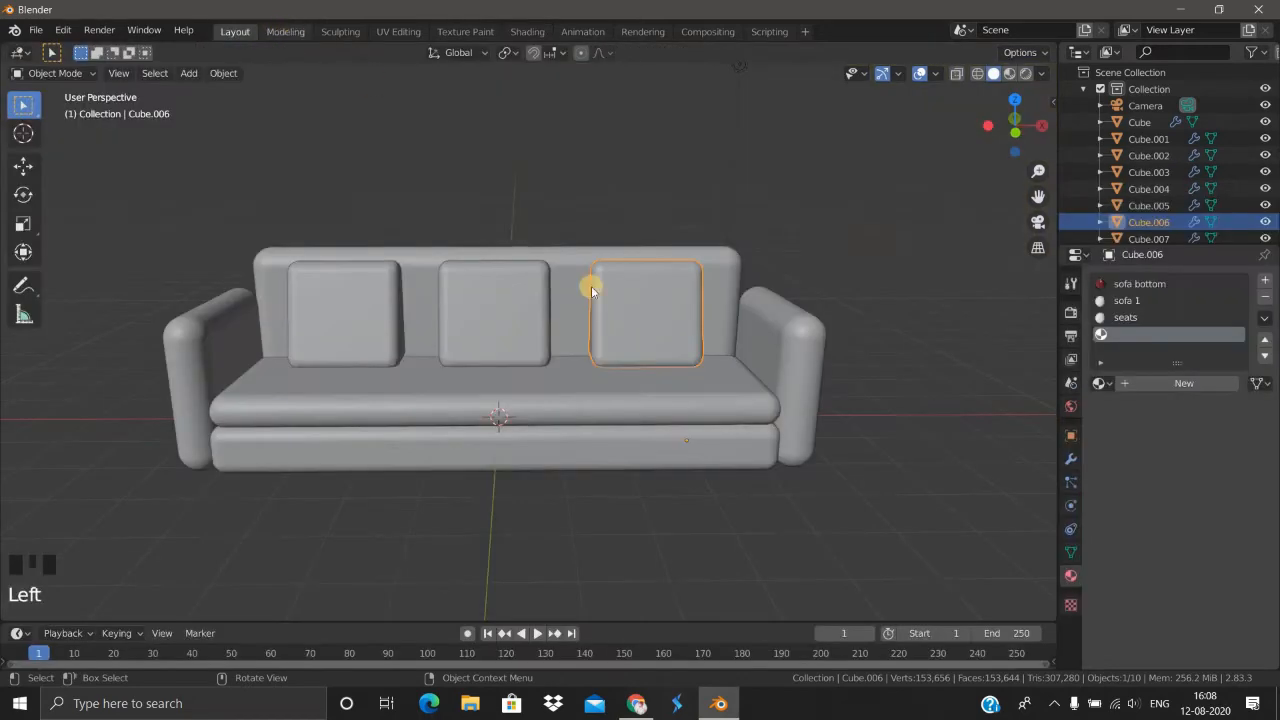
click(644, 340)
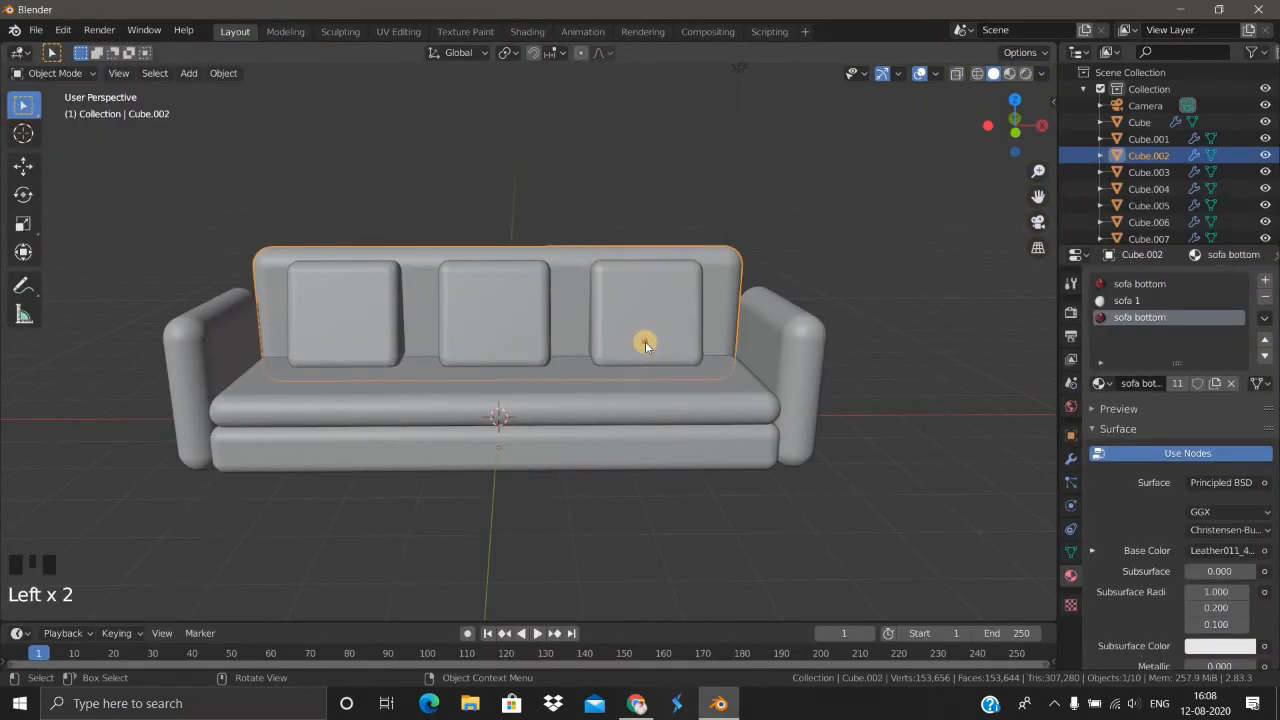
click(645, 341)
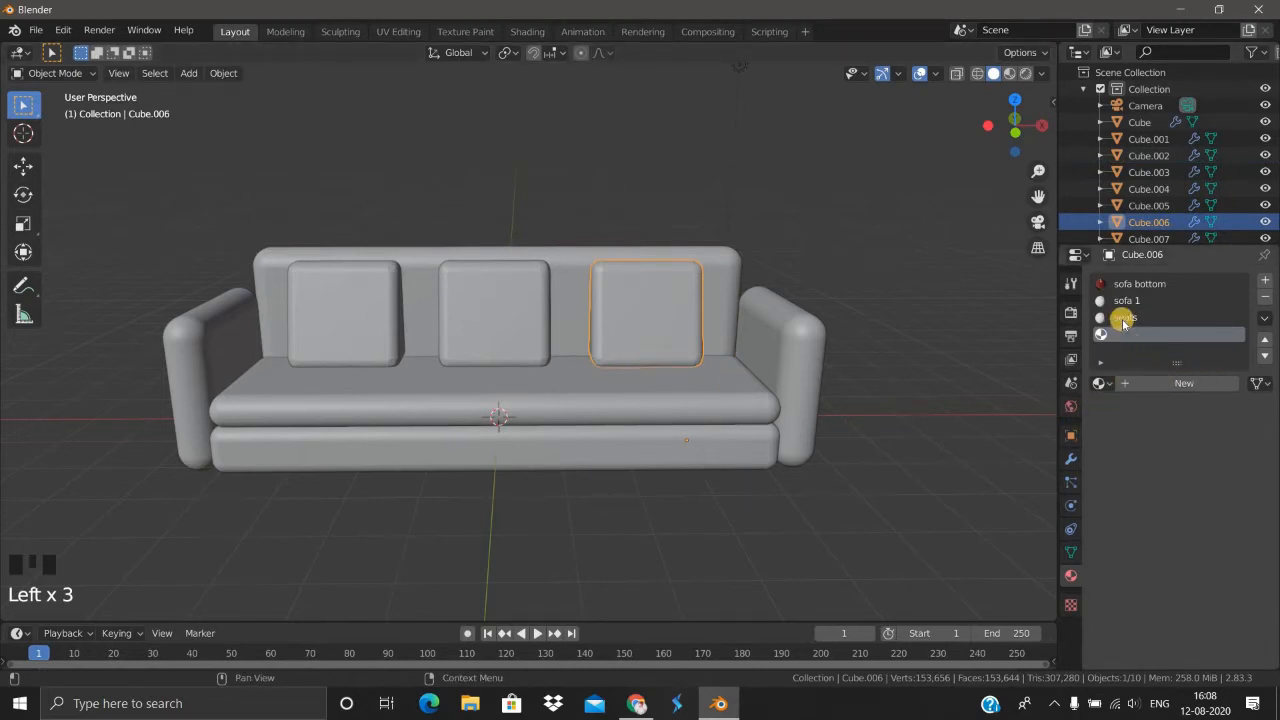
Step: Try a new material on the right back cushion with Texture Coordinate, Mapping and Image Texture nodes in the Shading workspace
click(1184, 383)
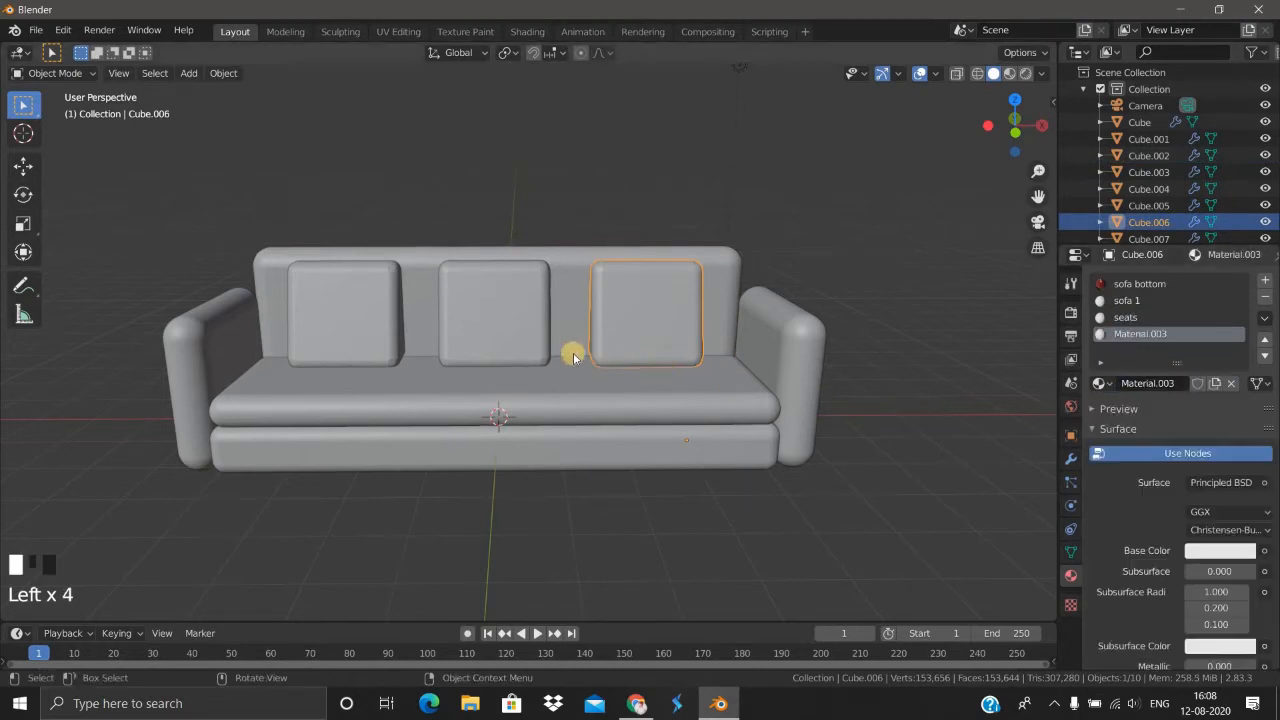
click(527, 32)
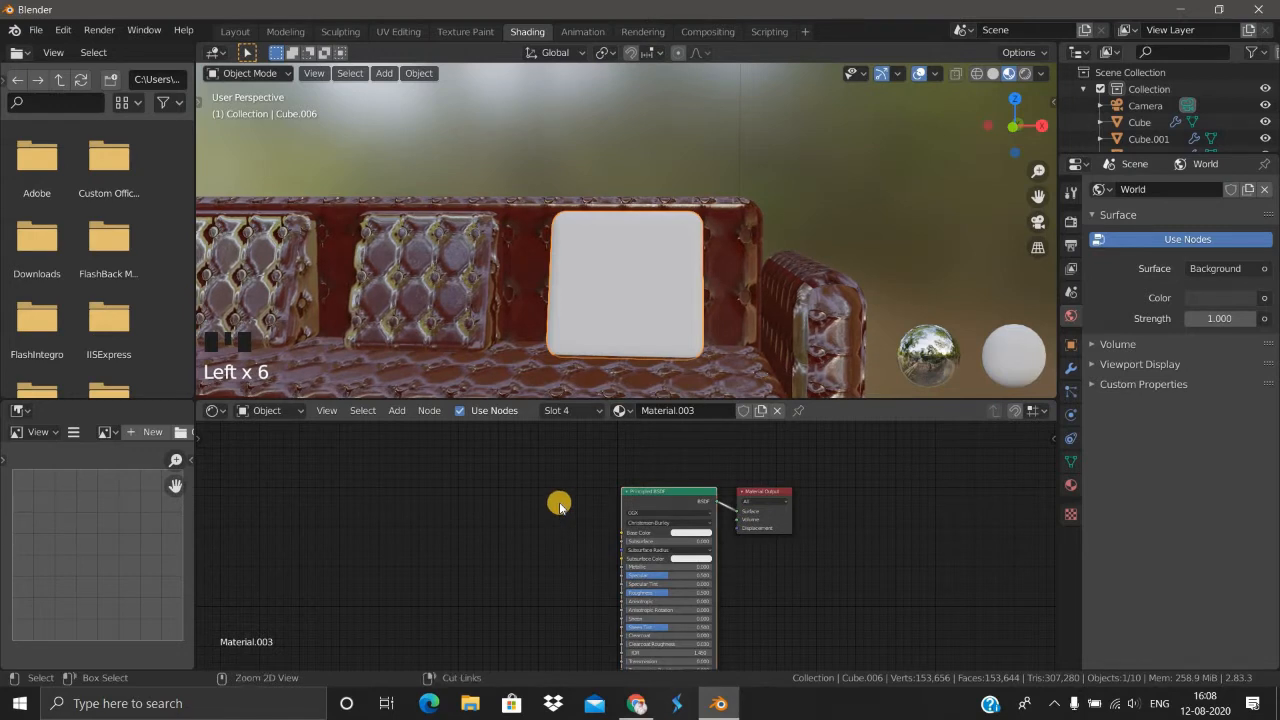
key(ctrl+t)
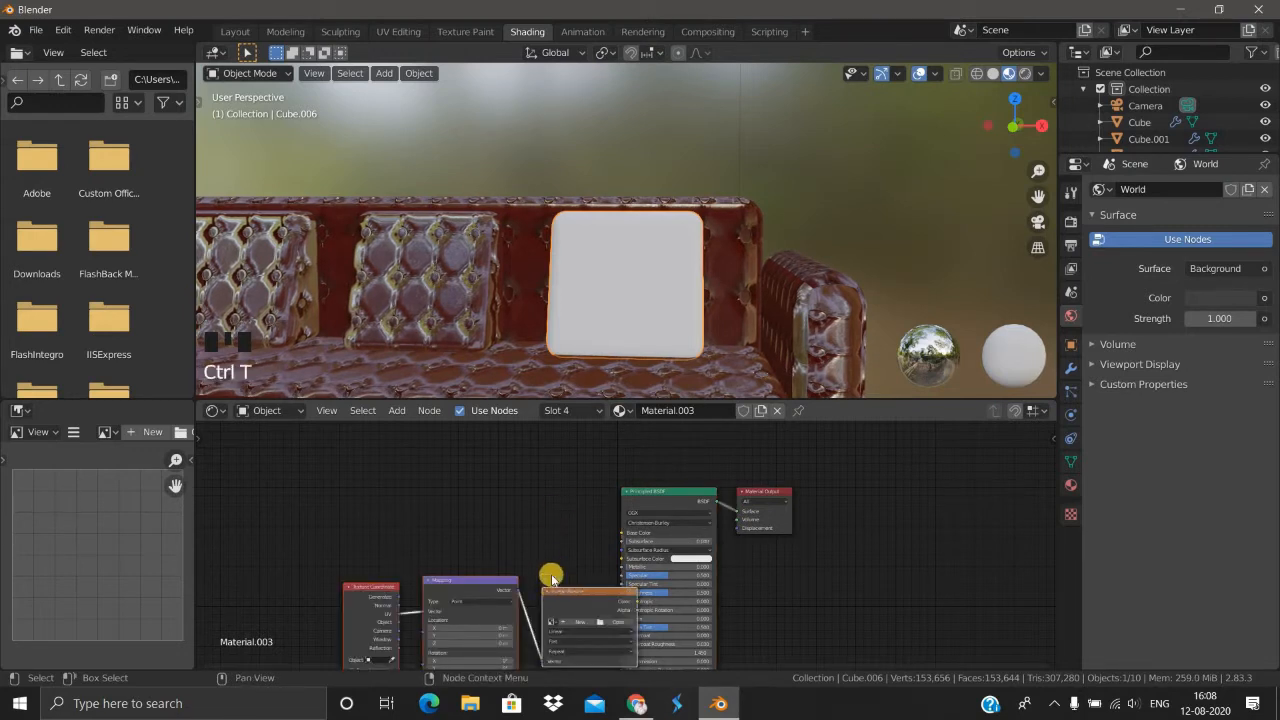
click(541, 285)
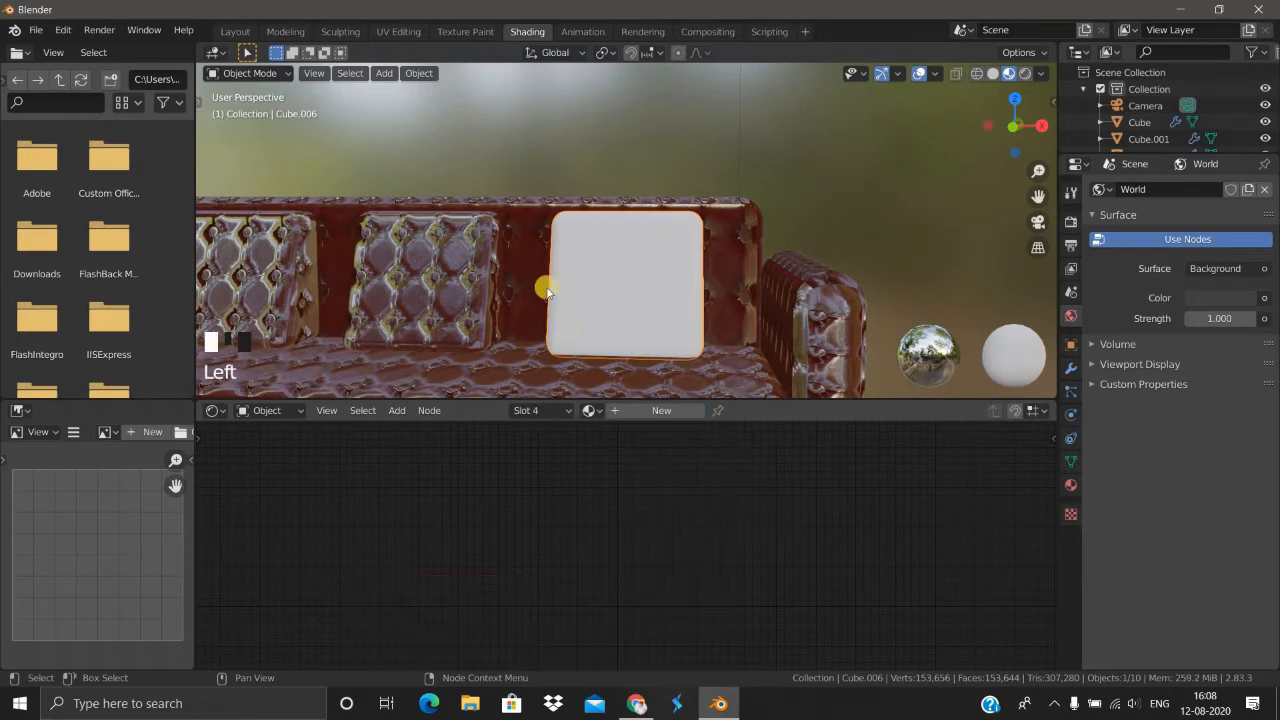
Step: Isolate the right back cushion by selecting it, inverting the selection and hiding every other object
scroll(591, 286, up, 3)
middle_drag(591, 286, 786, 354)
scroll(630, 310, down, 7)
click(699, 326)
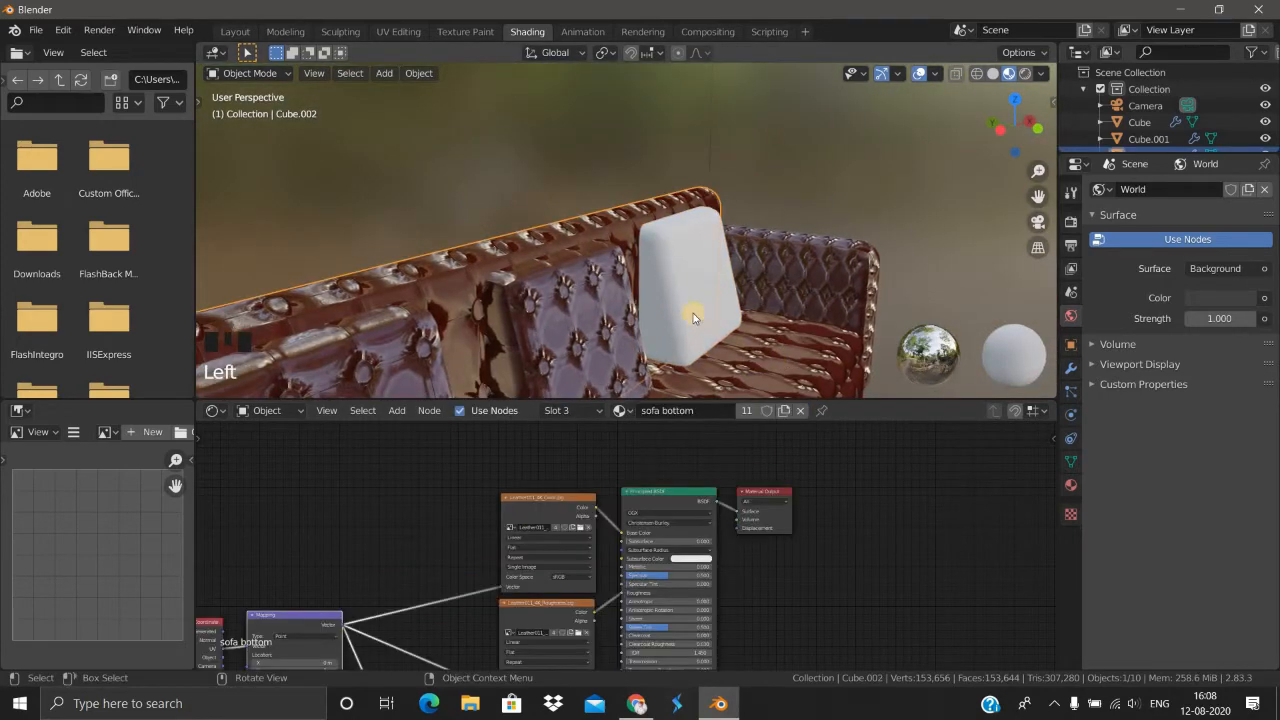
scroll(690, 312, down, 3)
click(662, 276)
click(760, 338)
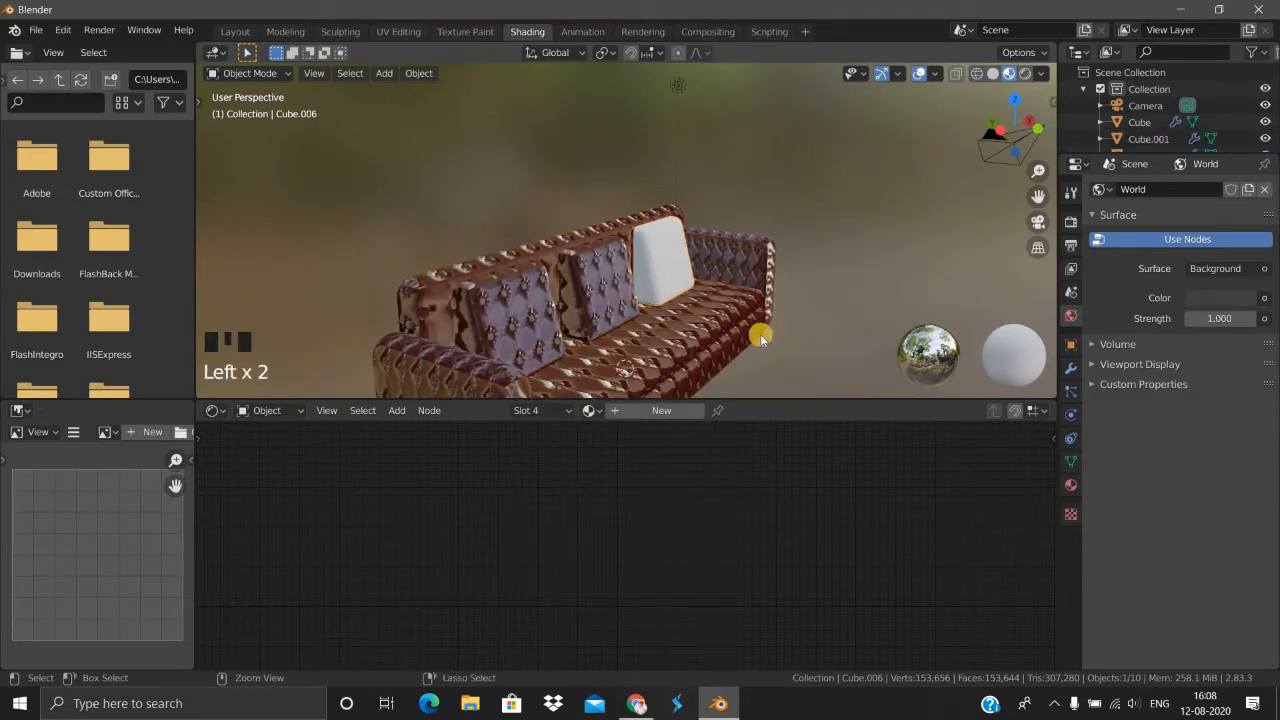
key(ctrl+i)
key(h)
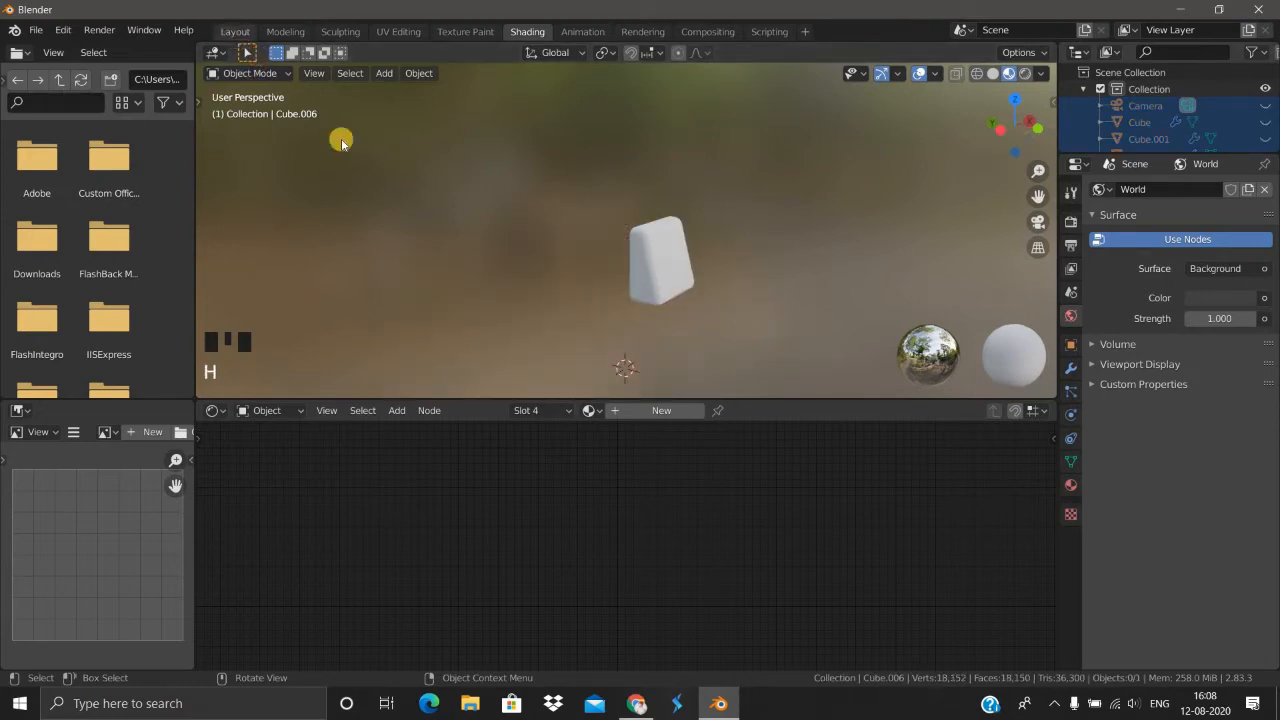
Step: Give the isolated cushion a new material in its empty slot with Metallic 0.575 and Specular 1.000
click(235, 31)
click(352, 105)
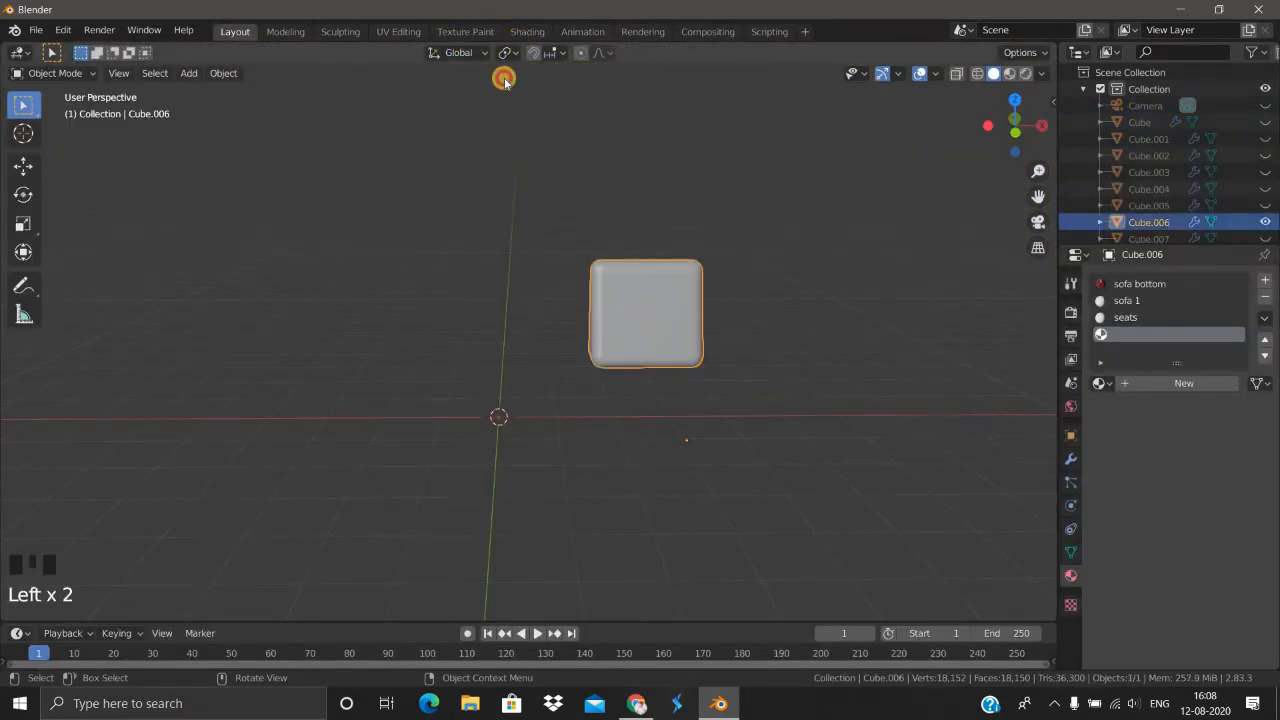
scroll(543, 336, up, 2)
mouse_move(467, 327)
middle_down()
mouse_move(545, 397)
mouse_move(623, 406)
middle_up()
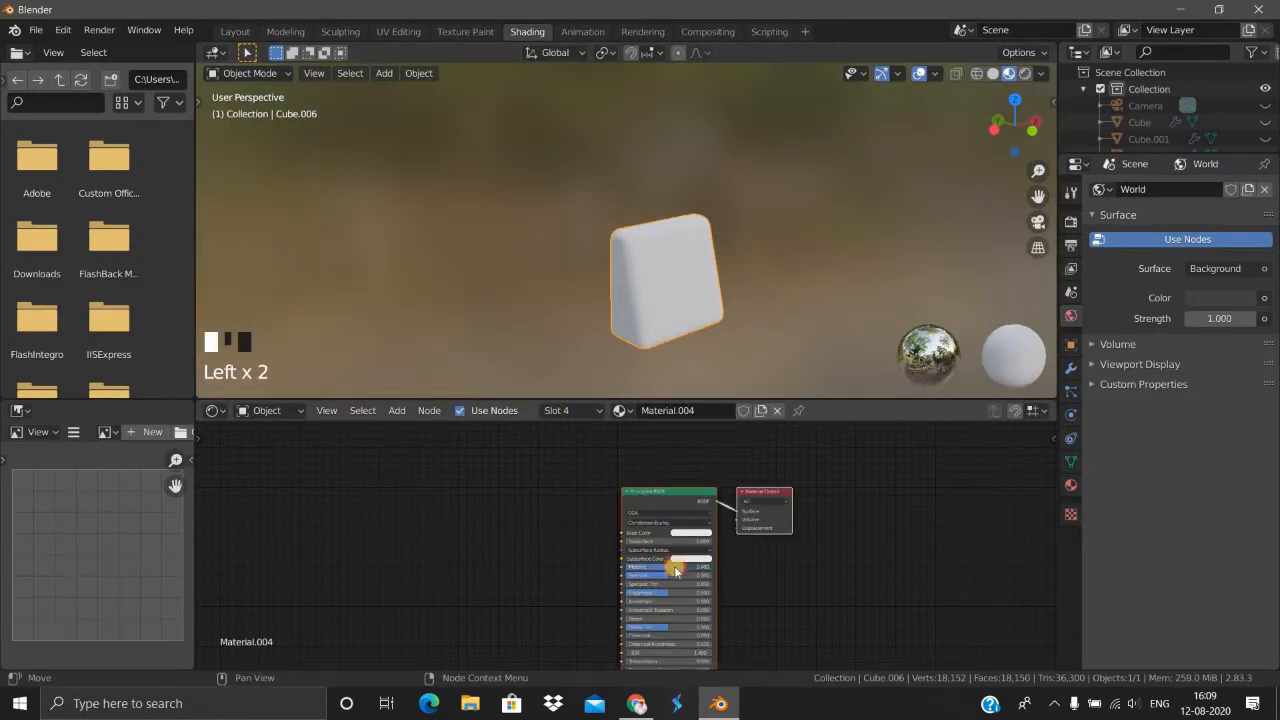
drag(648, 580, 750, 591)
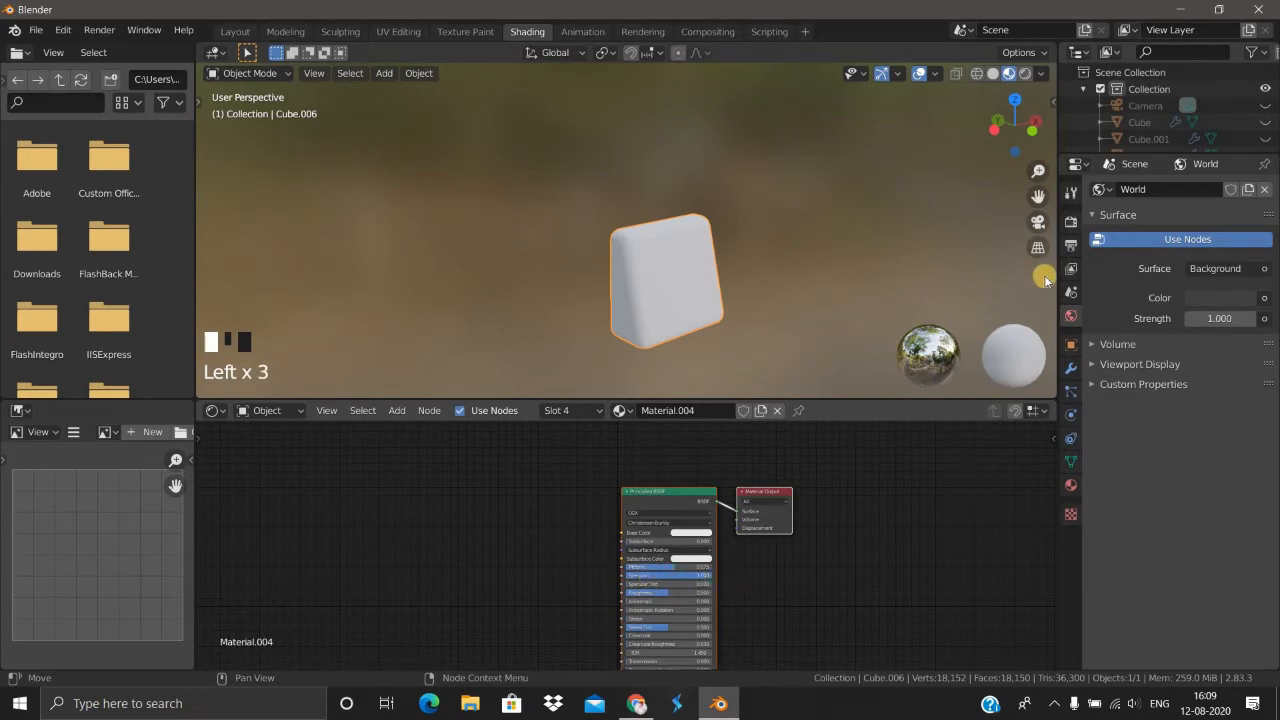
Step: Remove the seats material slot from the right back cushion
click(1070, 485)
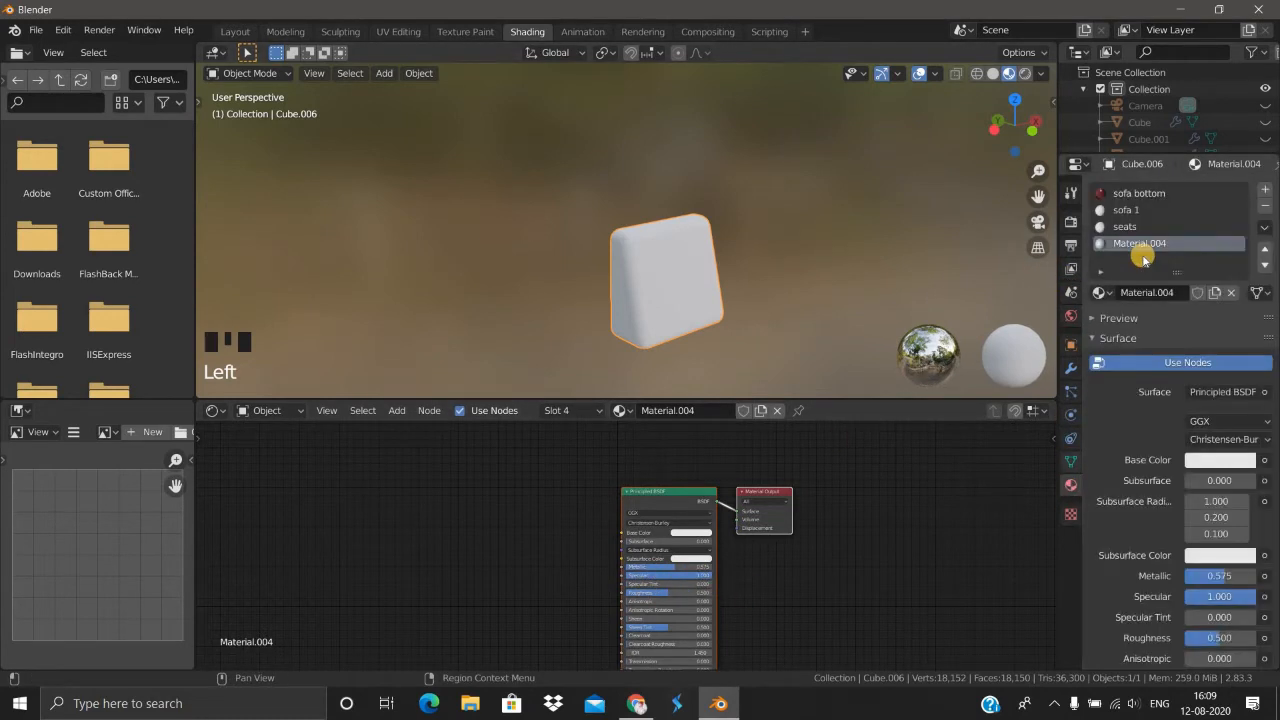
click(1125, 228)
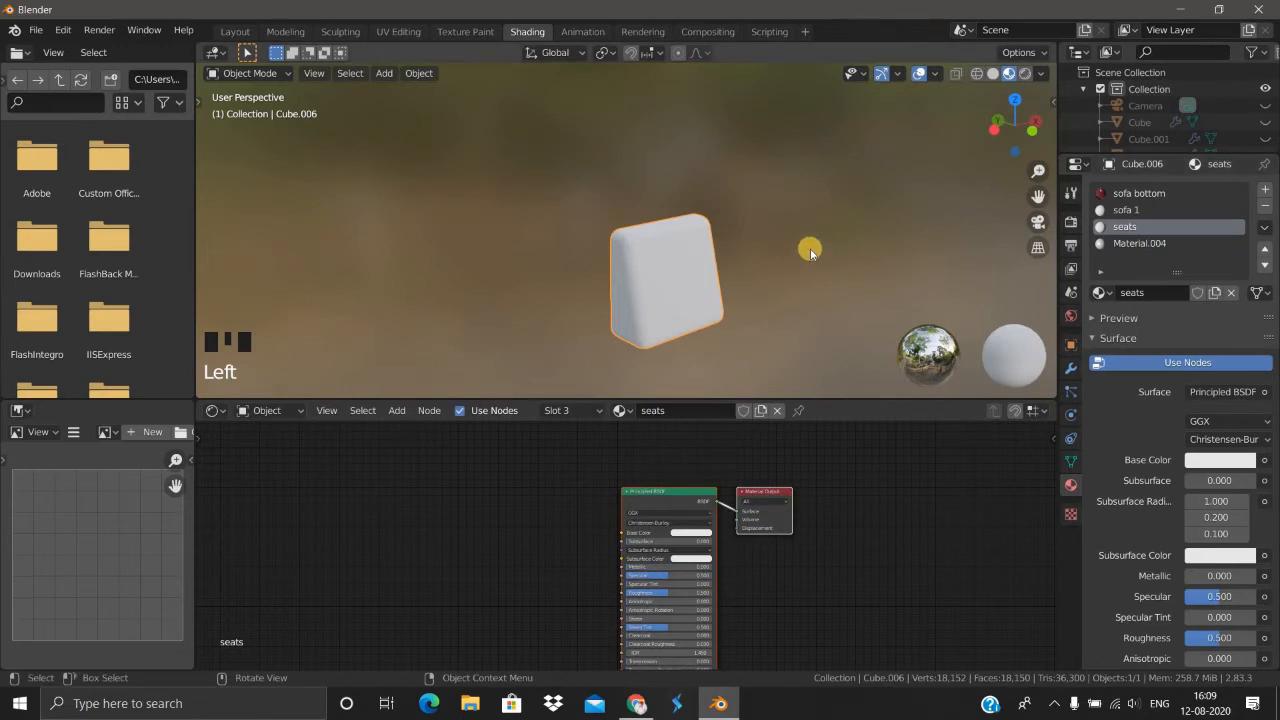
middle_drag(809, 251, 739, 254)
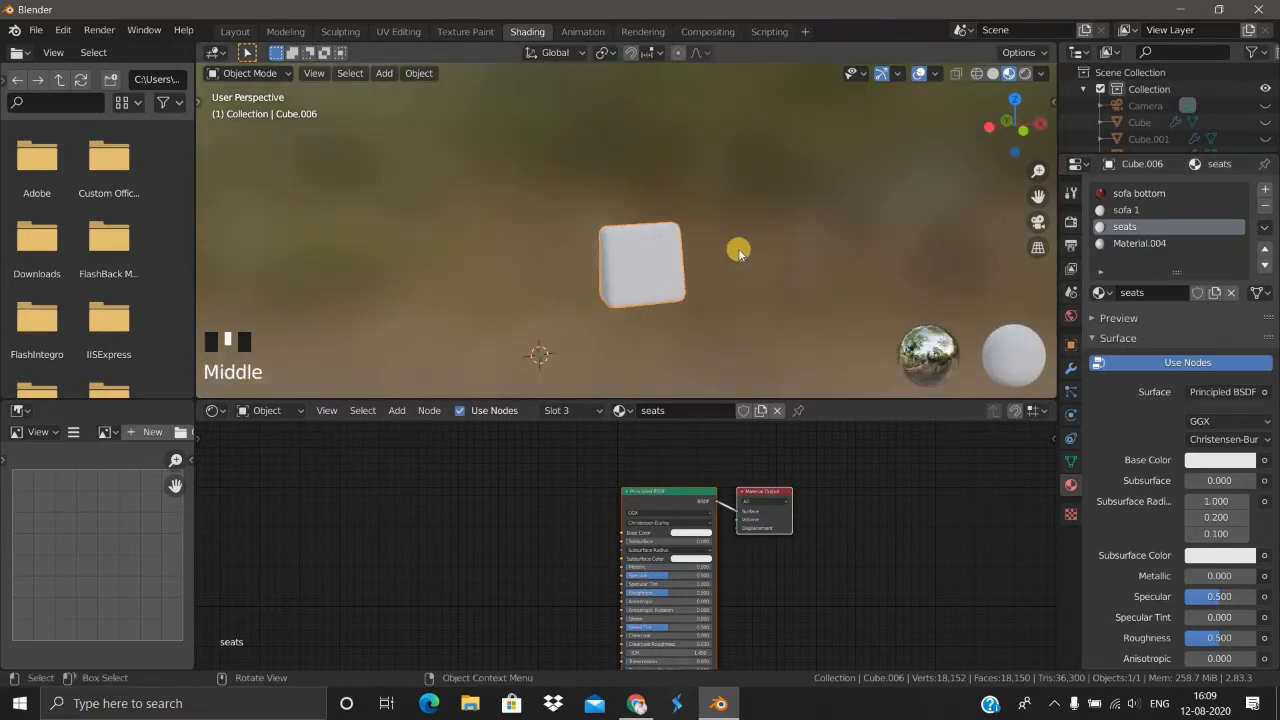
right_click(1136, 227)
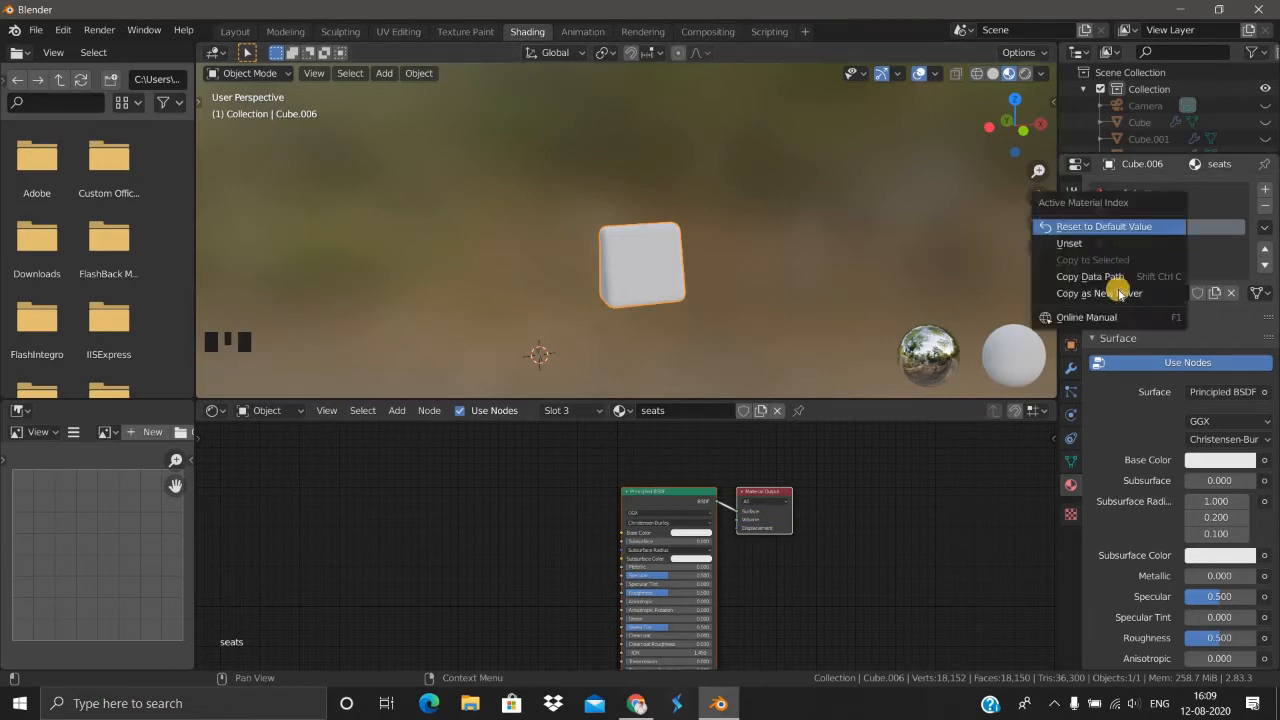
click(1269, 209)
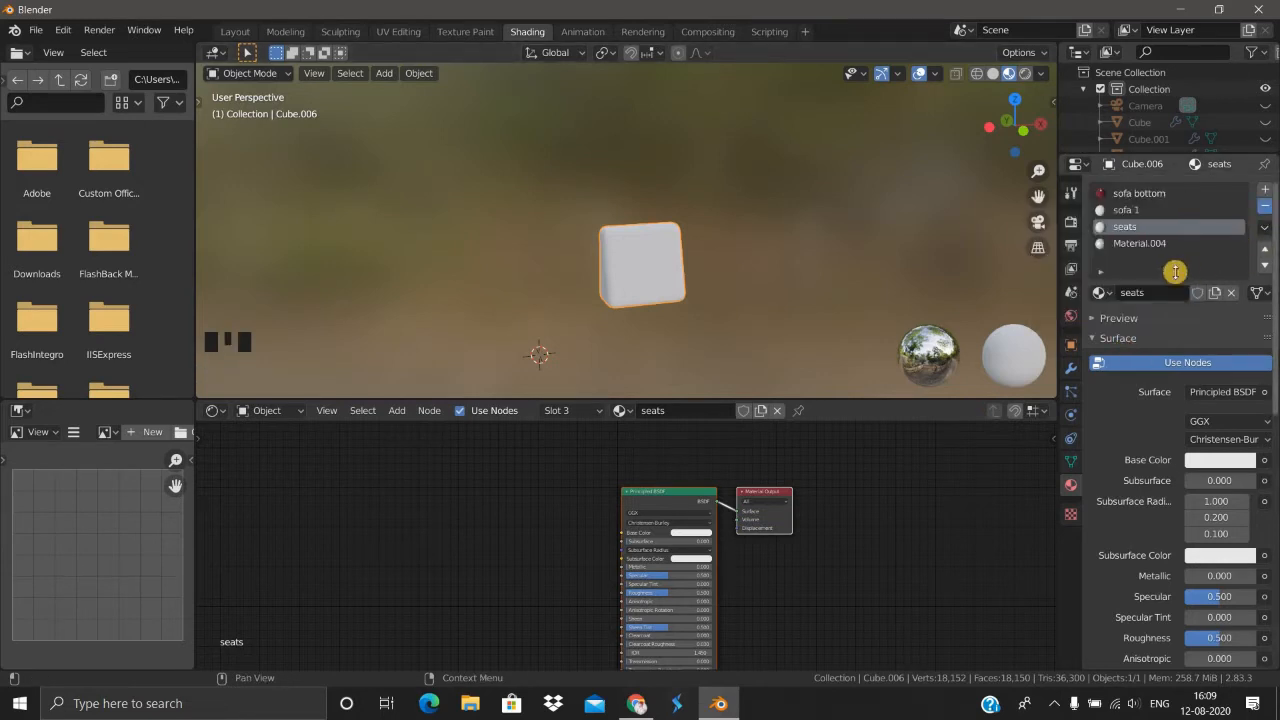
scroll(697, 343, up, 2)
middle_drag(697, 343, 886, 297)
Step: Compare the cushion's remaining material slots and remove the sofa 1 slot
click(1118, 210)
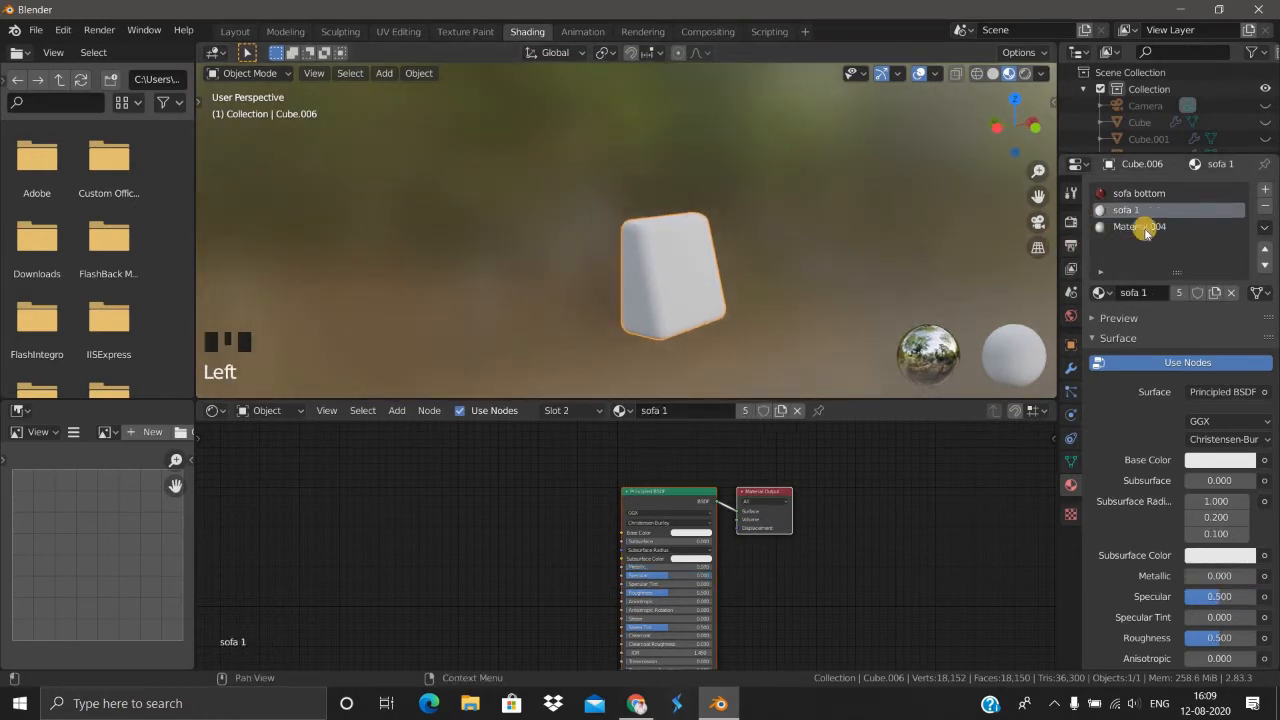
click(1127, 196)
click(1131, 227)
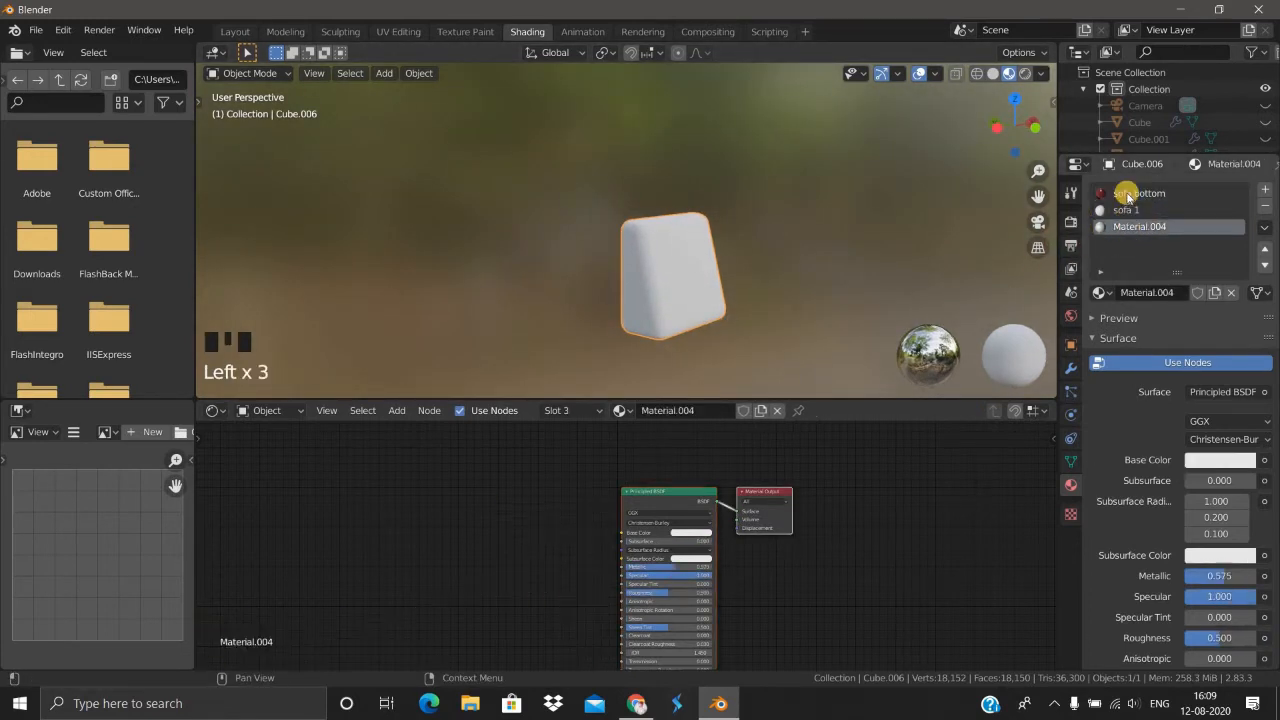
click(1120, 194)
click(1120, 211)
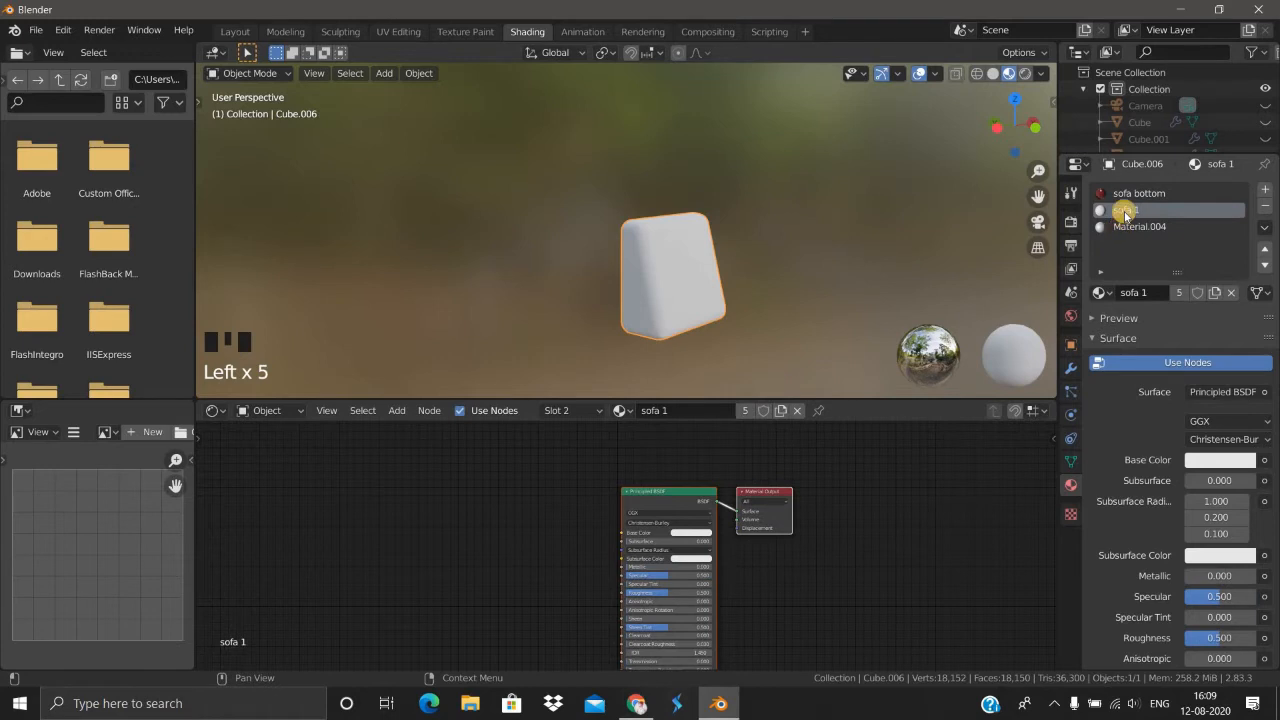
click(1136, 226)
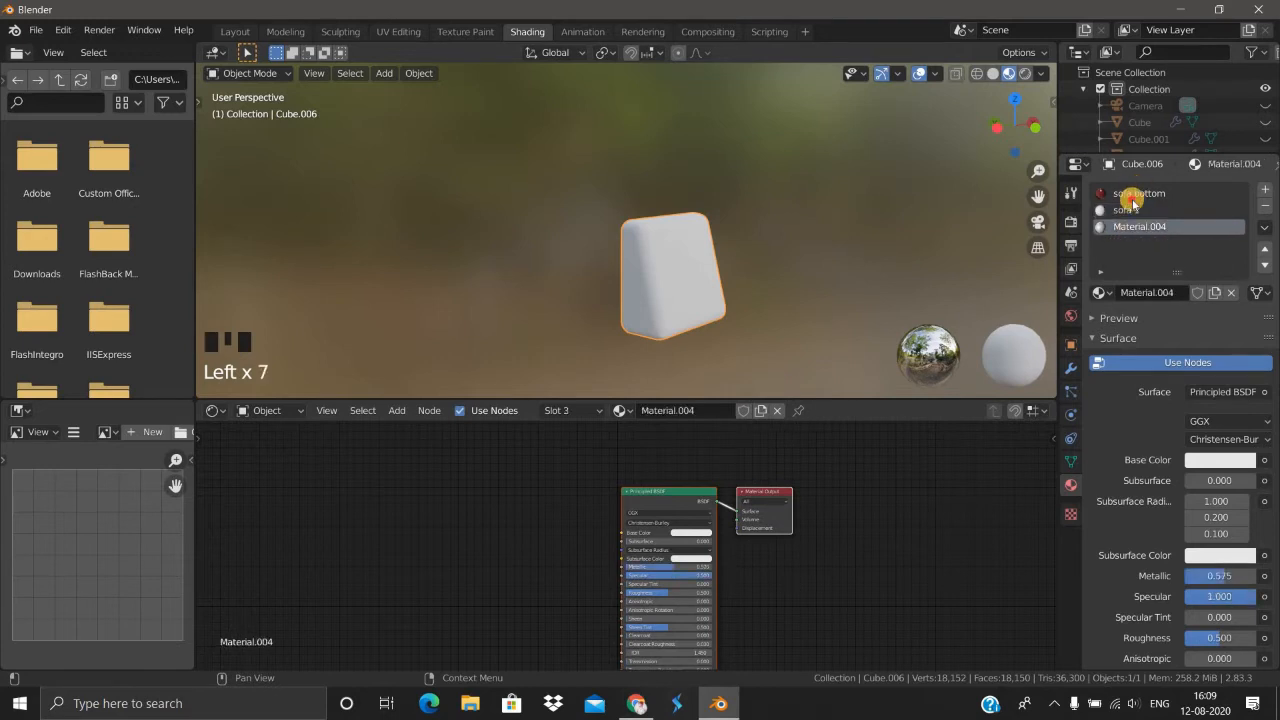
click(1132, 197)
click(1131, 208)
click(1266, 207)
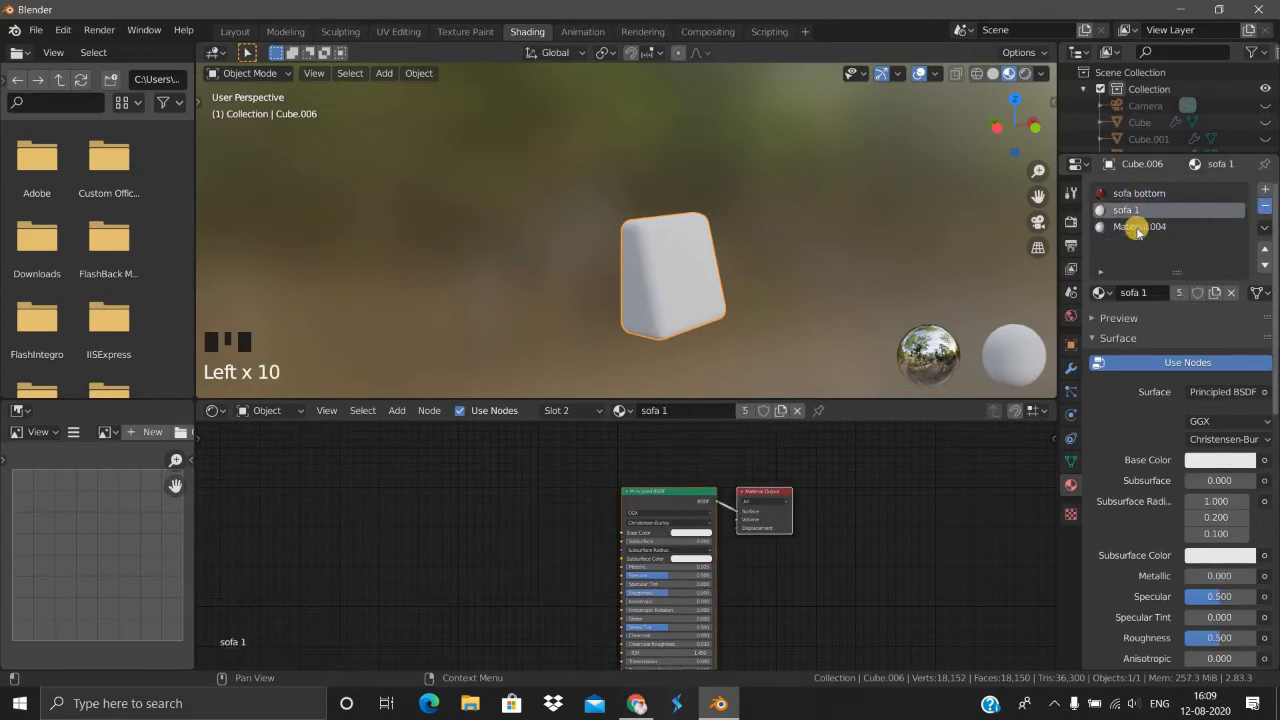
scroll(773, 318, up, 3)
middle_drag(700, 305, 706, 318)
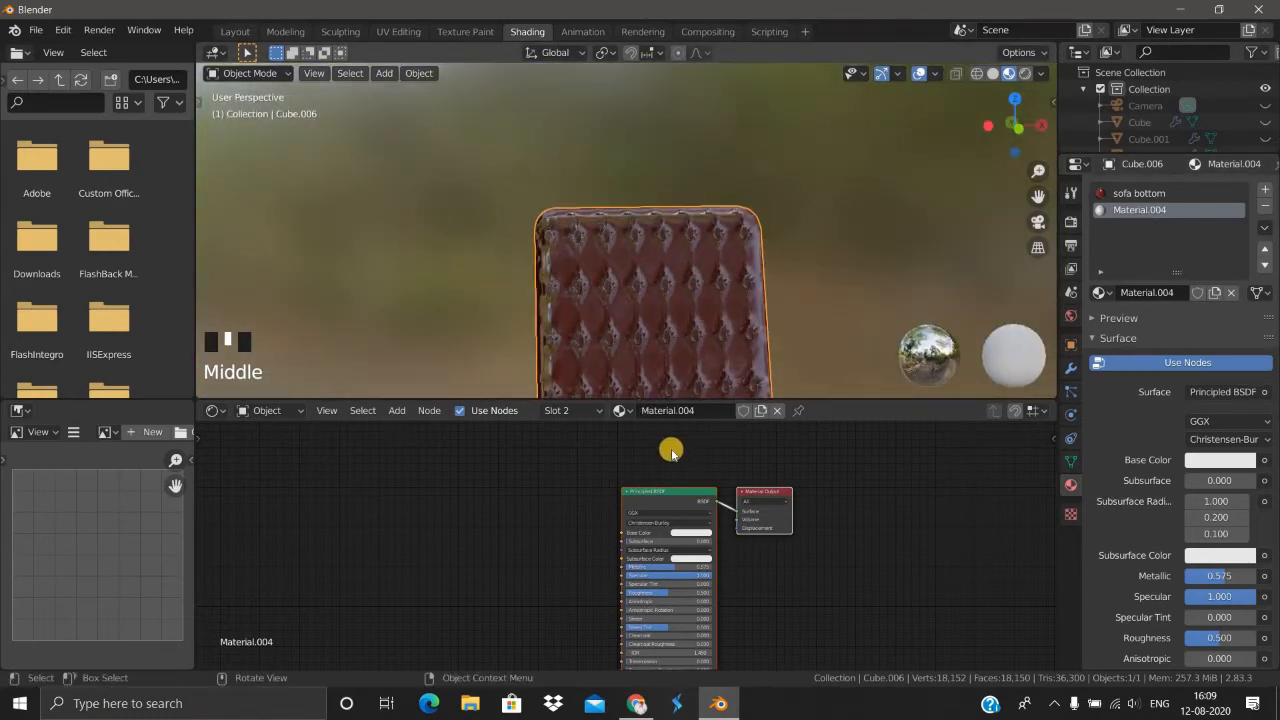
Step: Assign the seats.002 material to the cushion's second slot and check its Leather011 color and roughness nodes
click(620, 410)
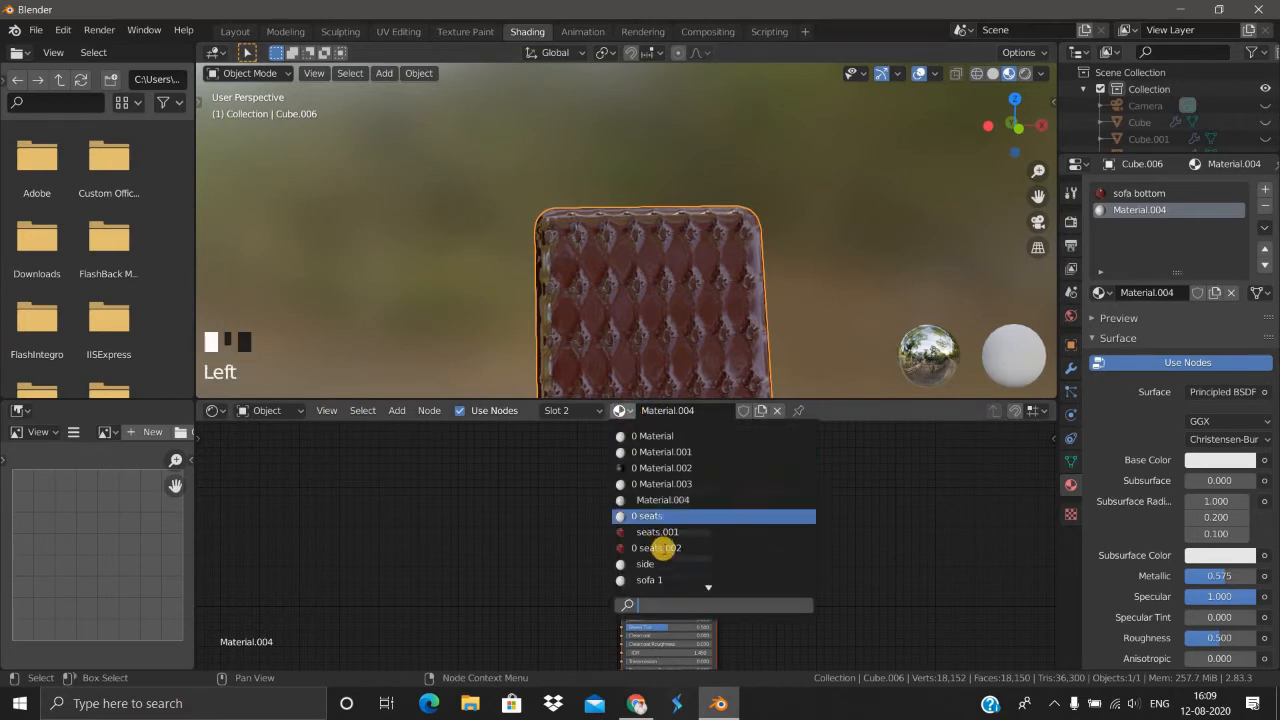
click(663, 540)
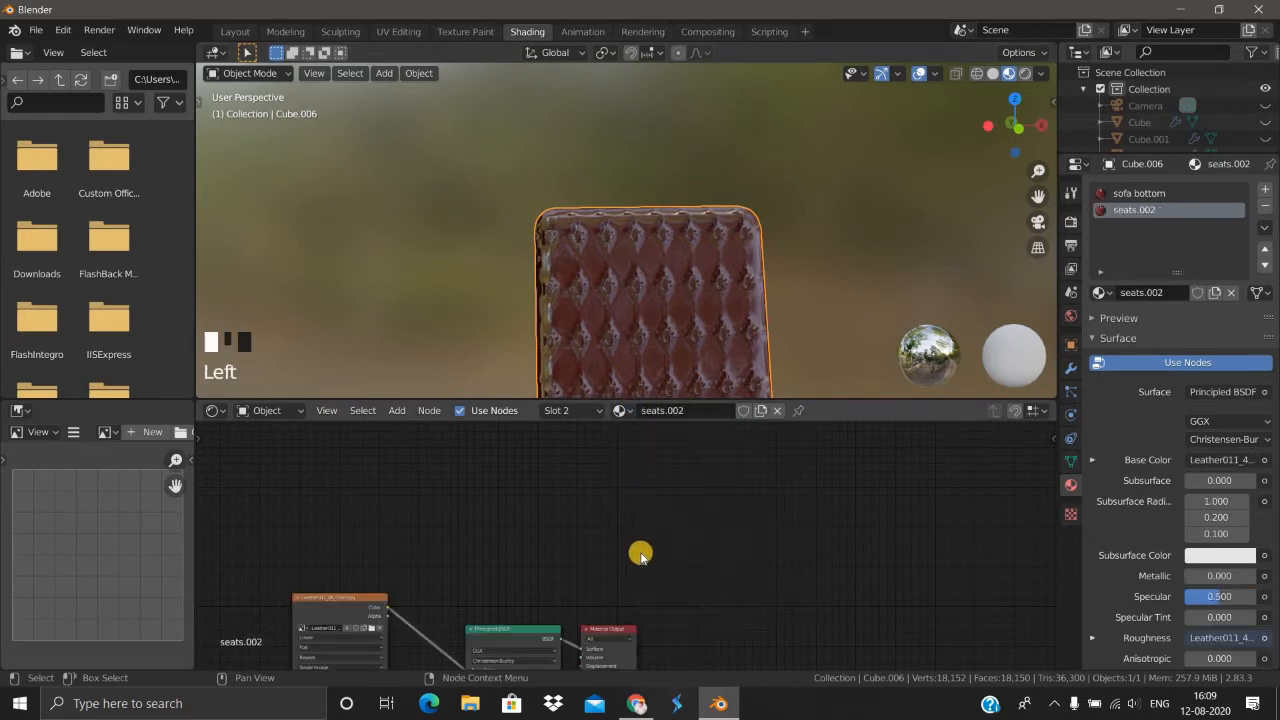
scroll(650, 556, down, 3)
scroll(685, 505, up, 5)
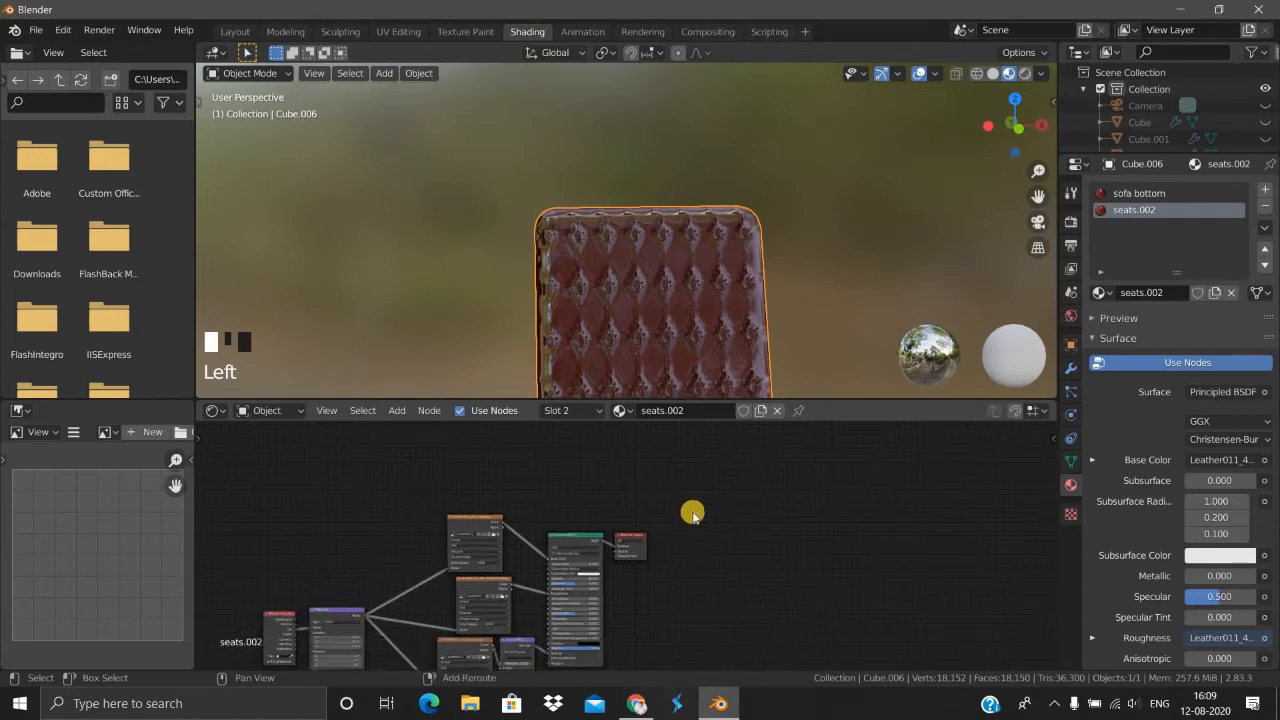
scroll(695, 522, up, 3)
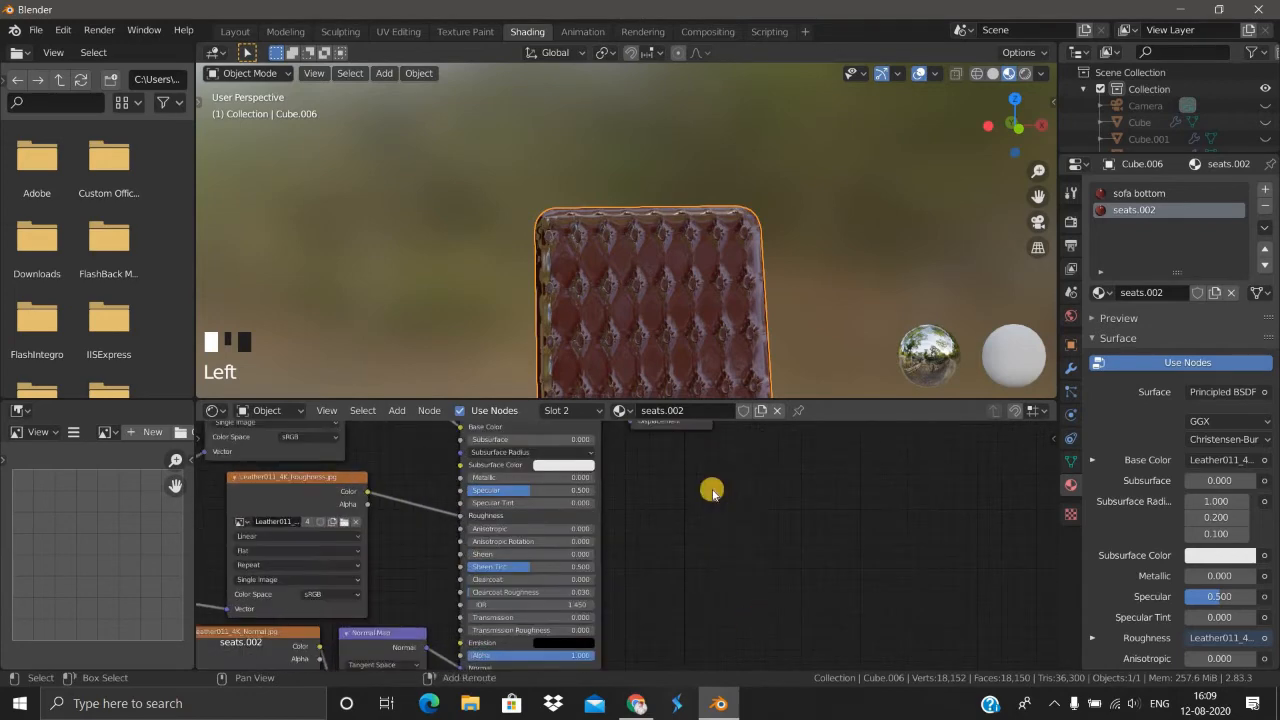
middle_drag(712, 489, 767, 574)
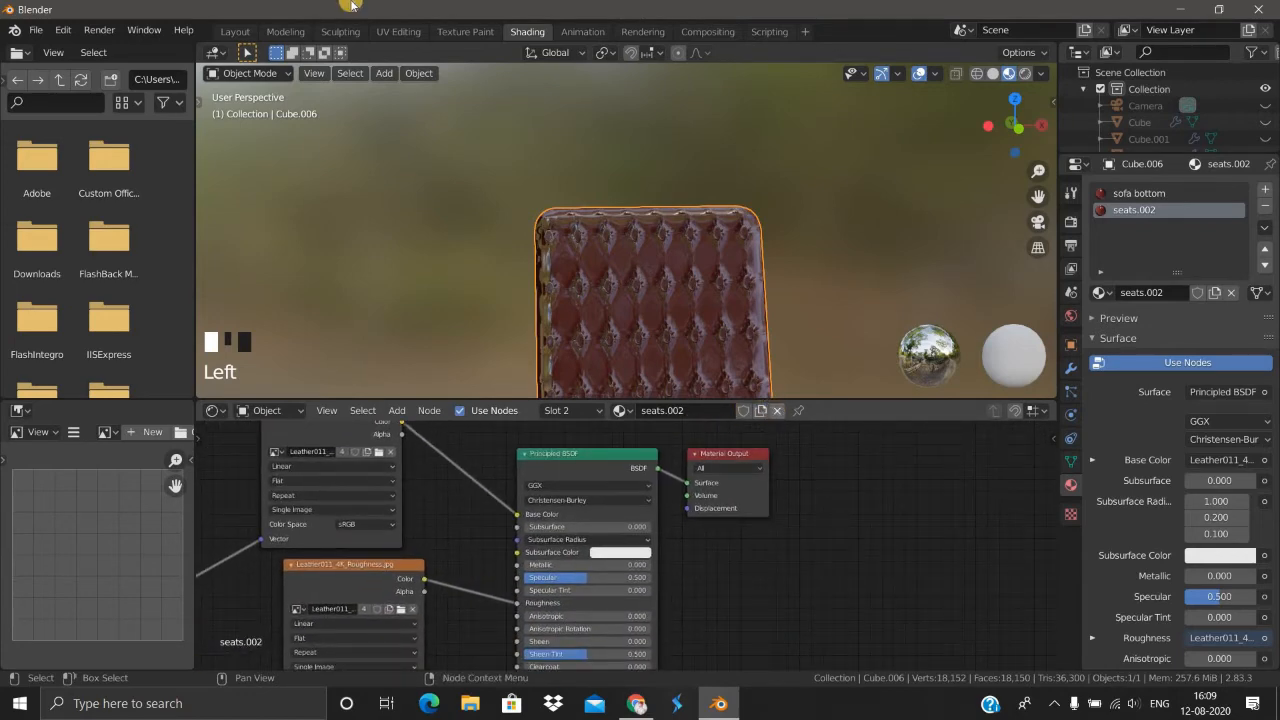
scroll(436, 200, down, 3)
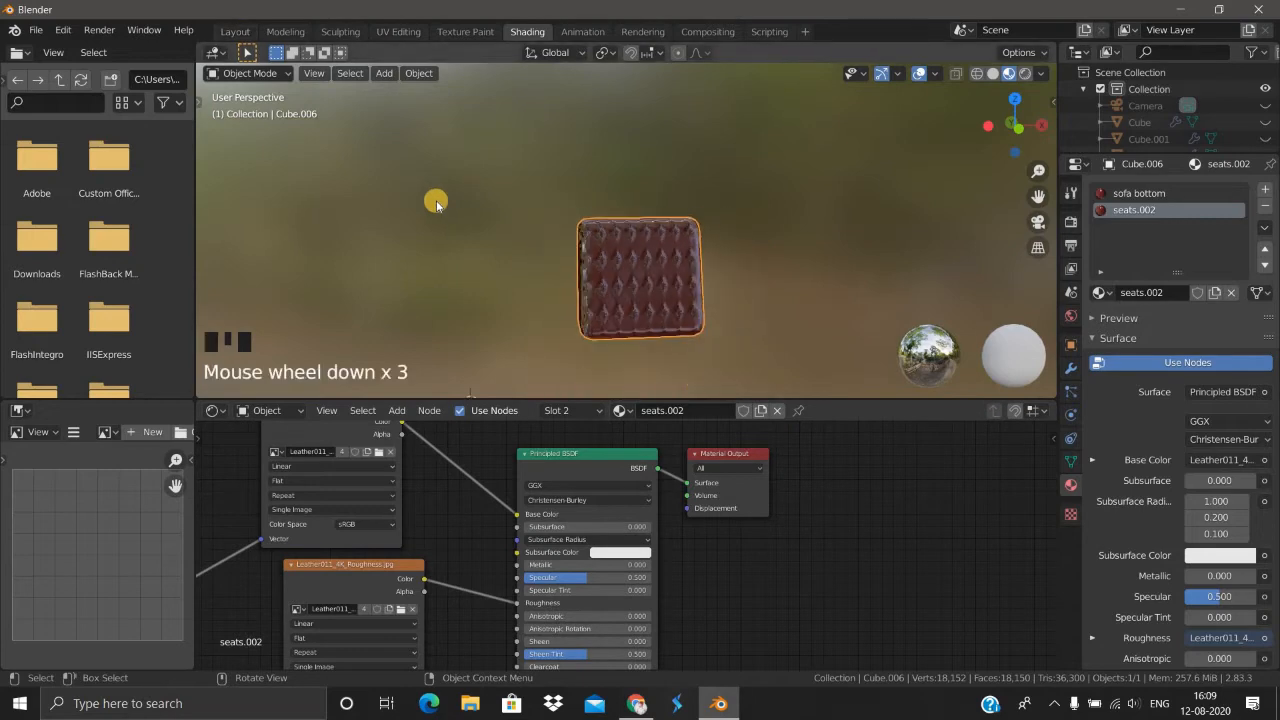
Step: Unhide all the sofa parts and select only the right back cushion
key(alt+h)
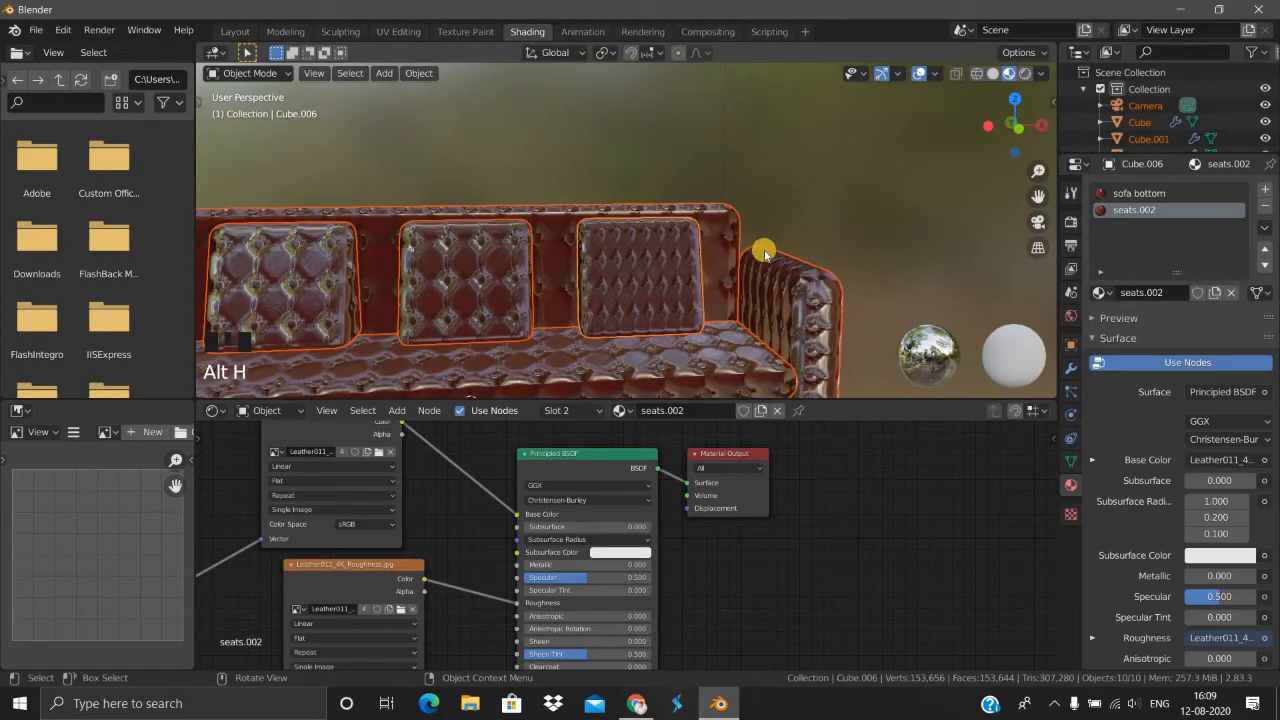
scroll(686, 318, down, 3)
scroll(786, 222, up, 1)
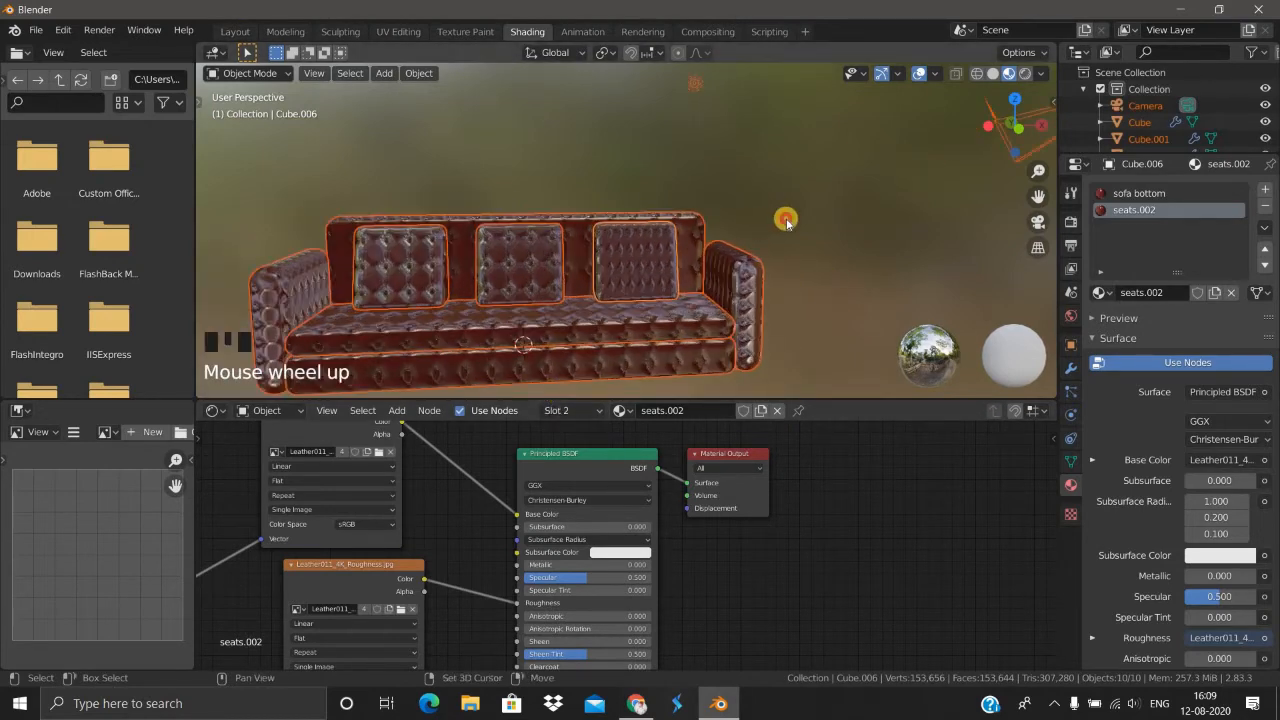
click(630, 268)
Step: Set the Mapping node's Y scale in seats.002 to -2.8 and compare the right cushion with its neighbours
shift+middle_drag(760, 290, 329, 568)
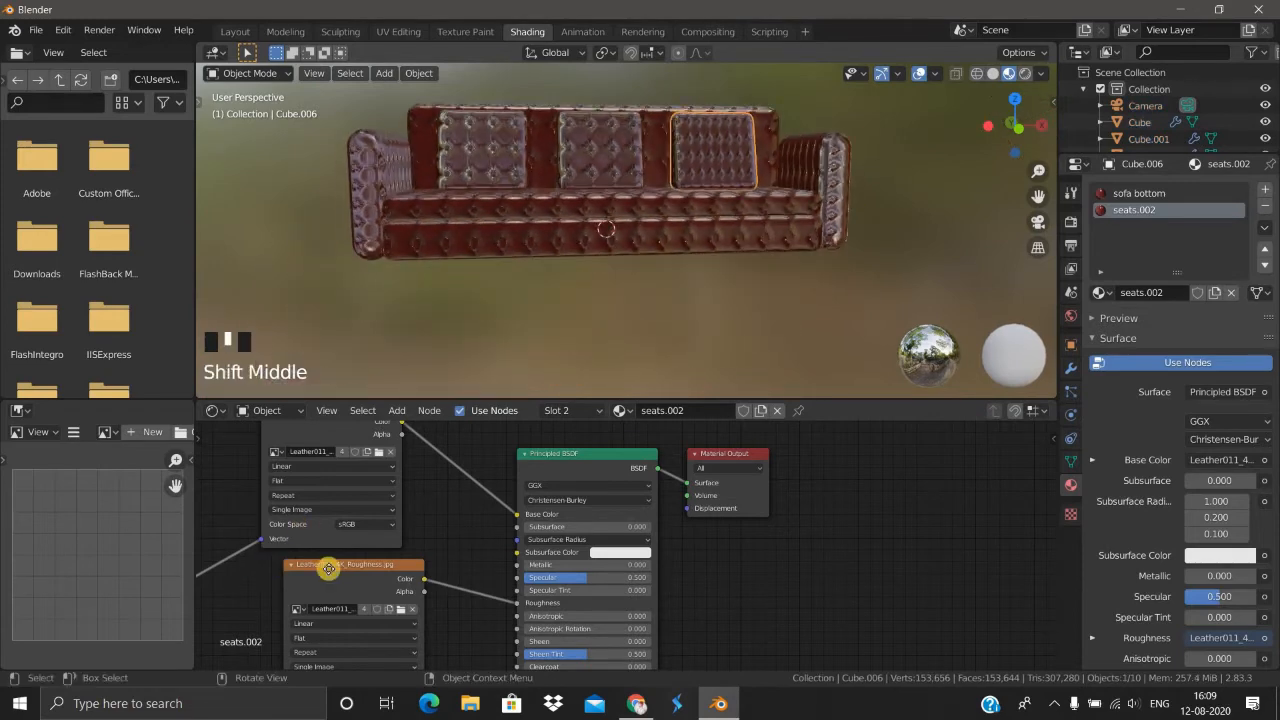
shift+middle_drag(474, 446, 374, 606)
drag(357, 606, 438, 605)
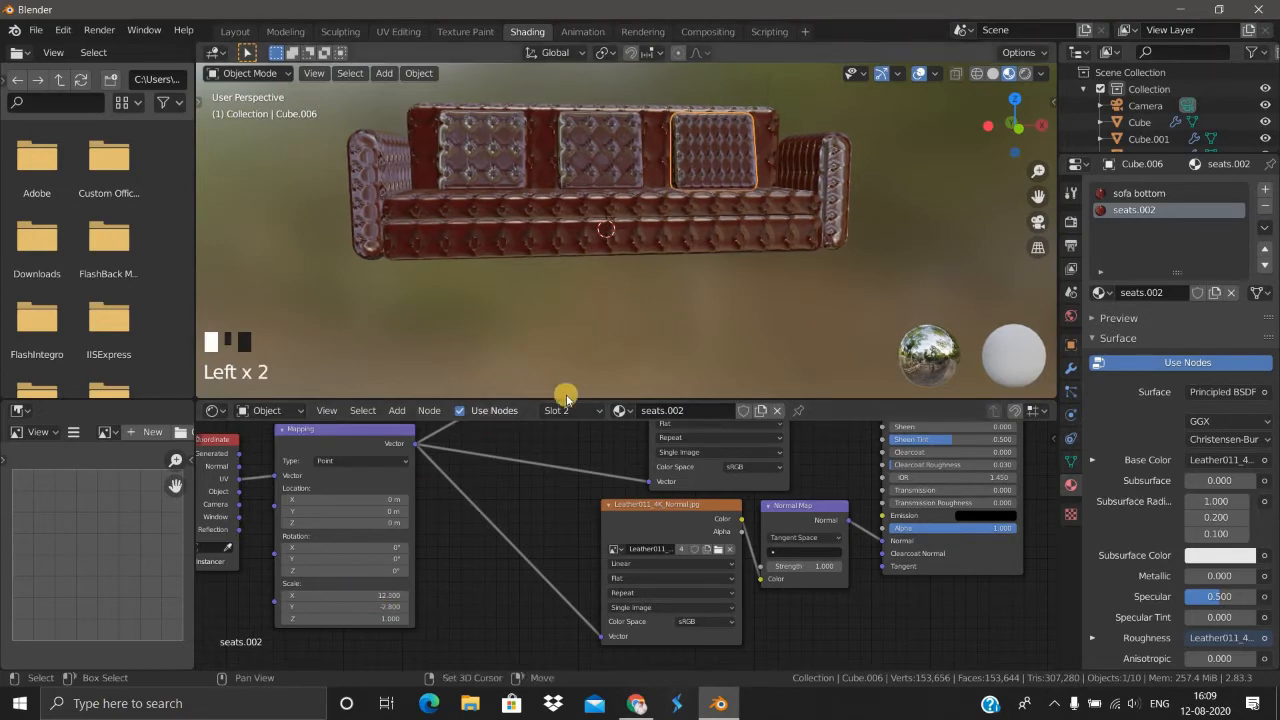
shift+middle_drag(566, 394, 749, 463)
scroll(736, 441, down, 3)
scroll(736, 441, down, 2)
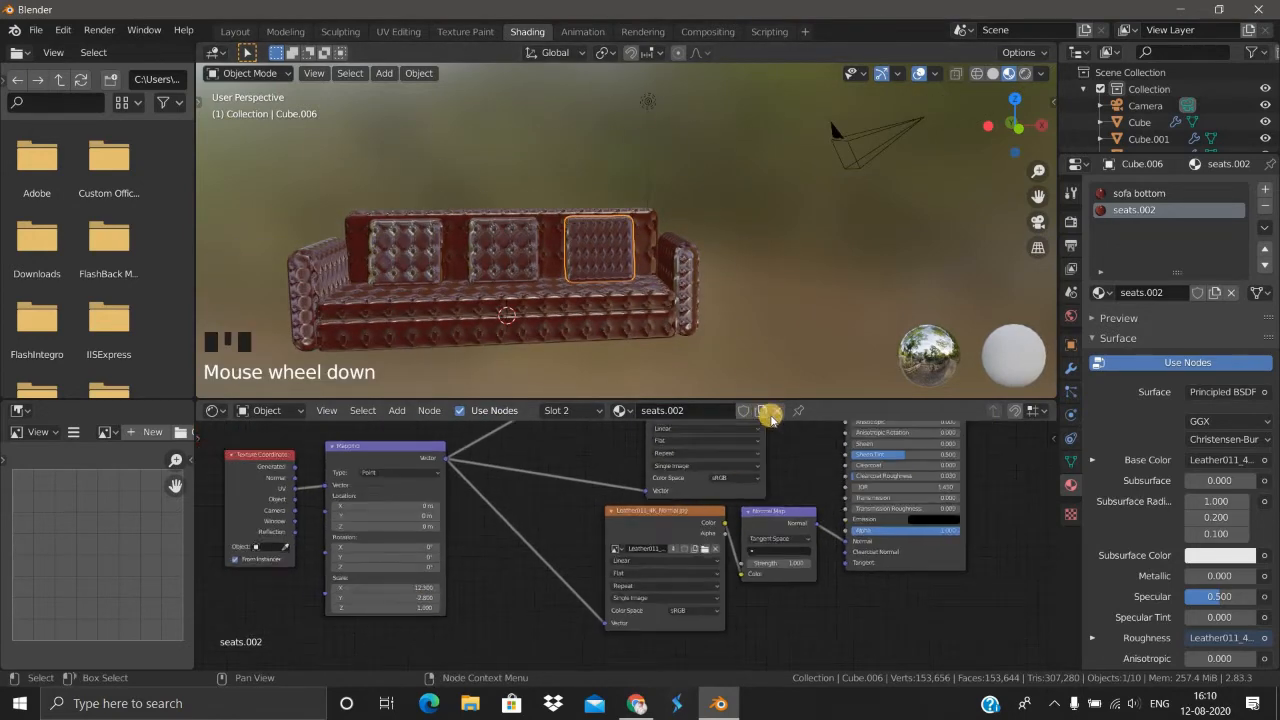
Step: Unlink seats.002 from the right back cushion's second material slot and remove the empty slot
click(777, 410)
scroll(645, 420, up, 2)
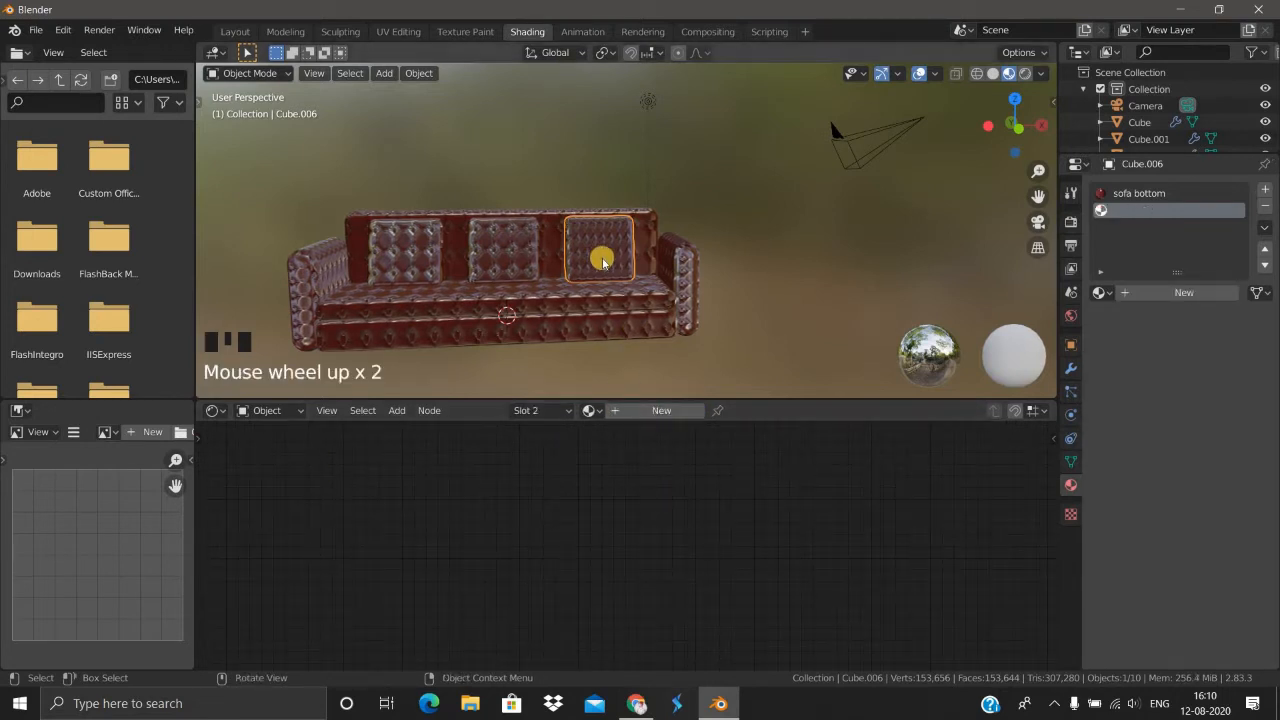
click(1118, 196)
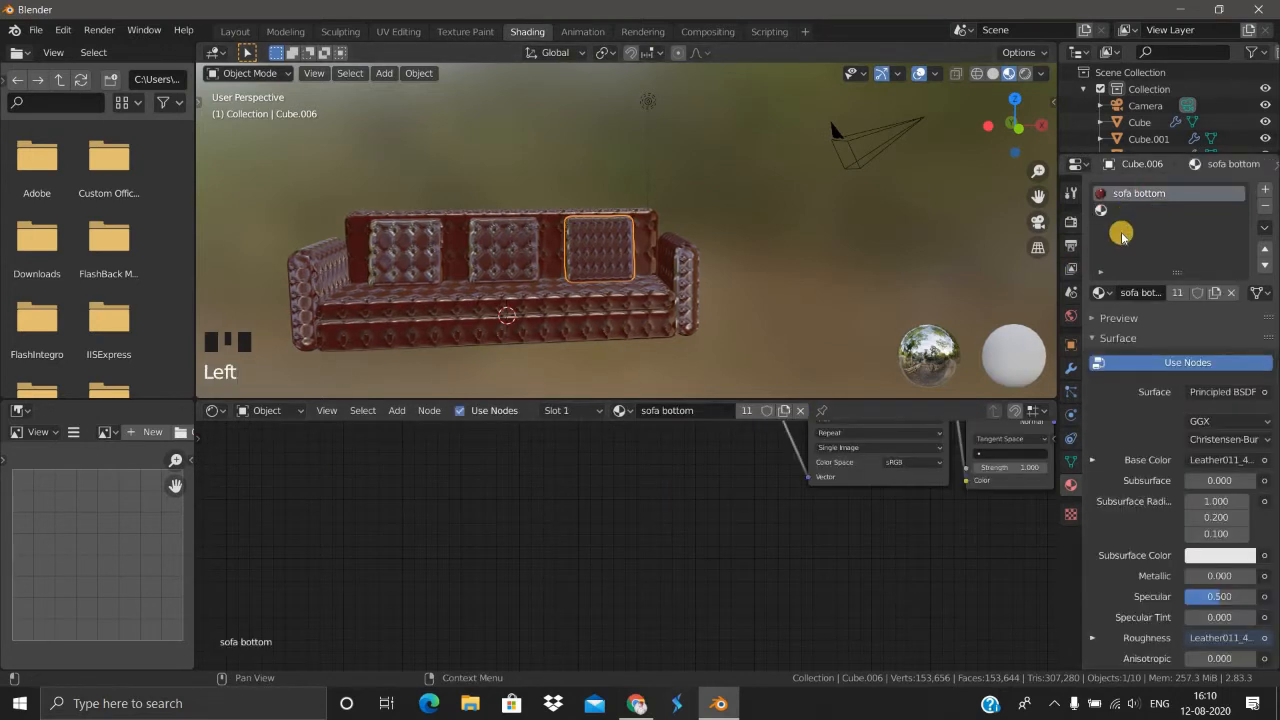
click(1184, 212)
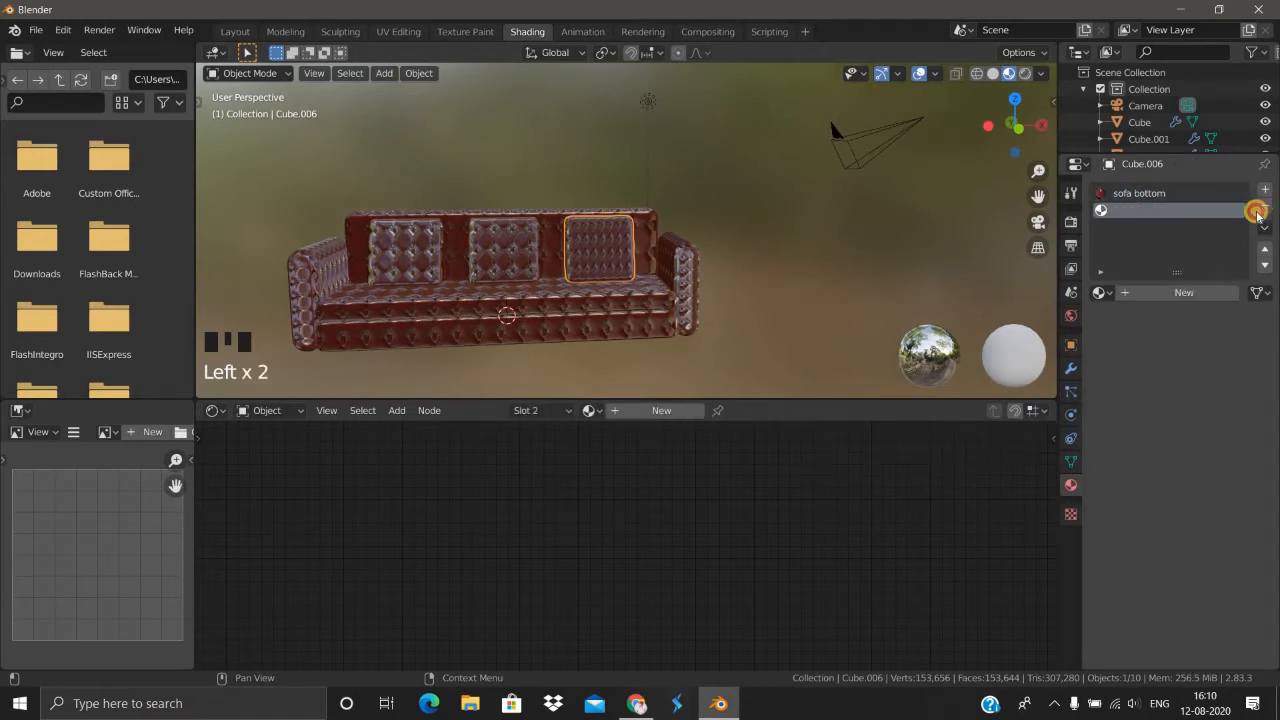
click(575, 254)
click(586, 259)
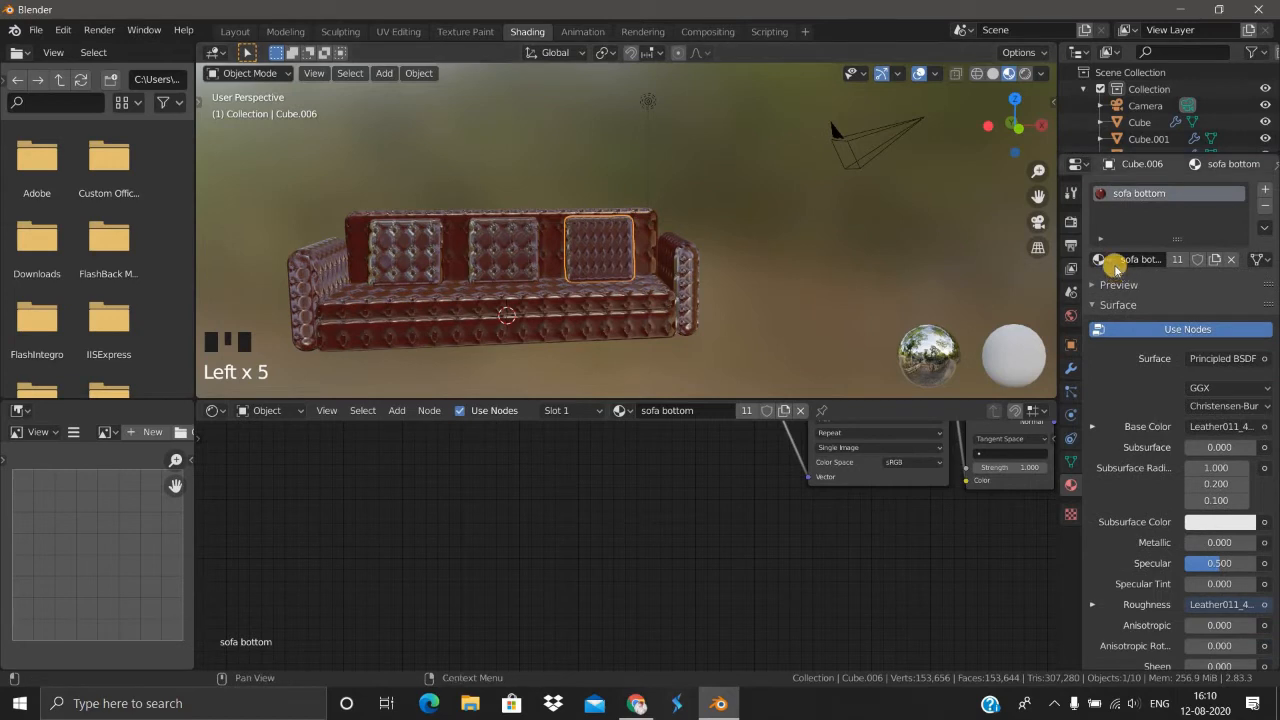
Step: Assign the seats.001 material to the right back cushion's remaining slot
click(1108, 259)
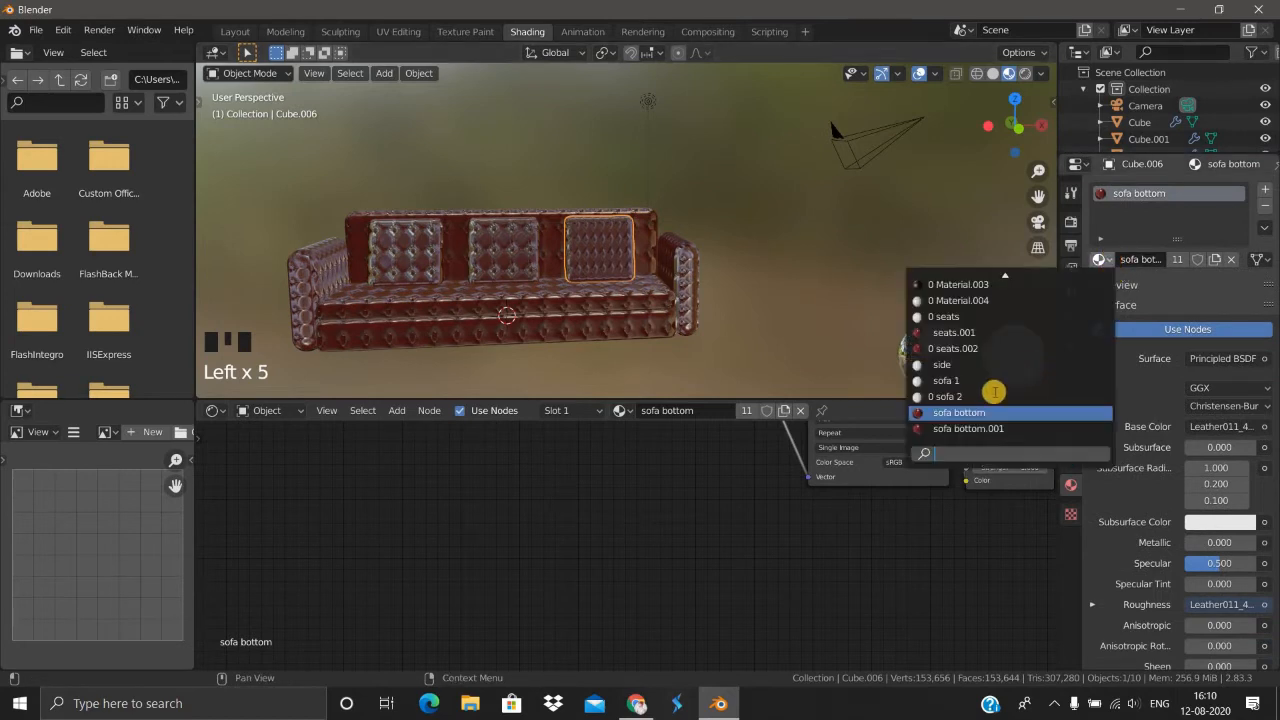
click(966, 340)
scroll(760, 225, up, 4)
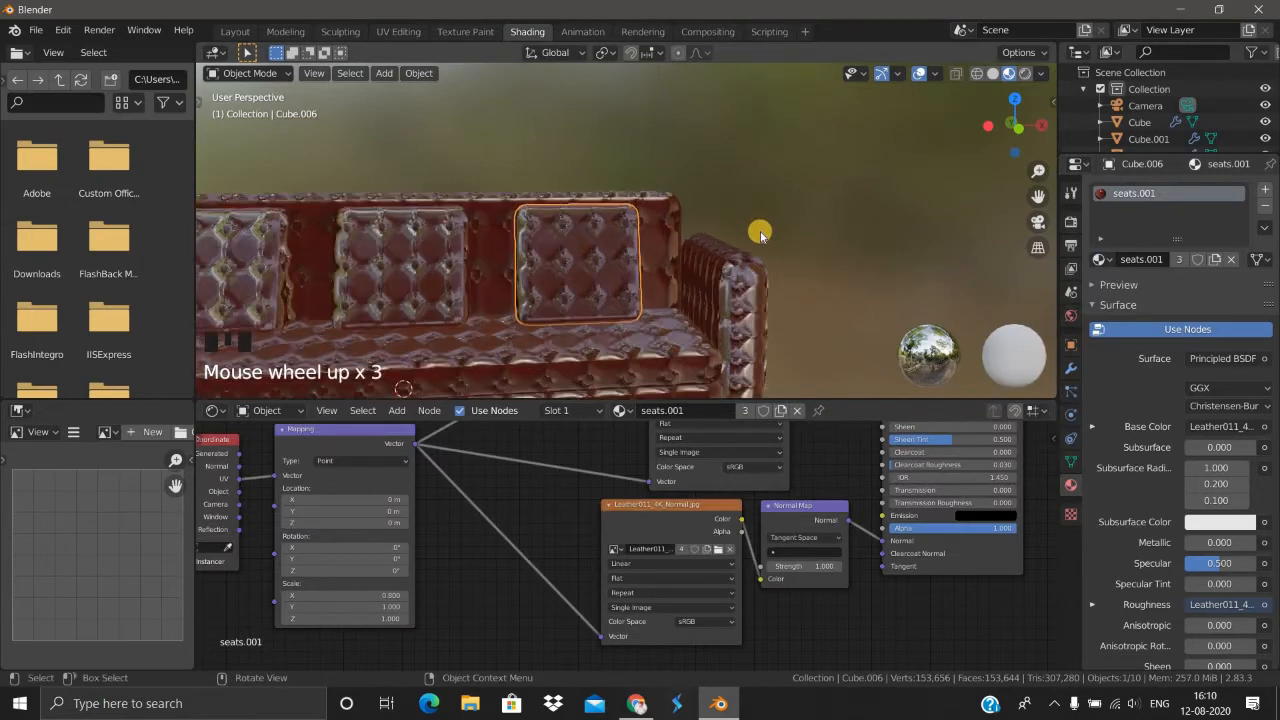
Step: Deselect the cushion and inspect the leather texture on the whole sofa from several angles
click(829, 240)
middle_drag(829, 240, 651, 309)
scroll(688, 304, down, 2)
scroll(534, 323, up, 1)
scroll(514, 291, up, 1)
middle_drag(514, 291, 514, 234)
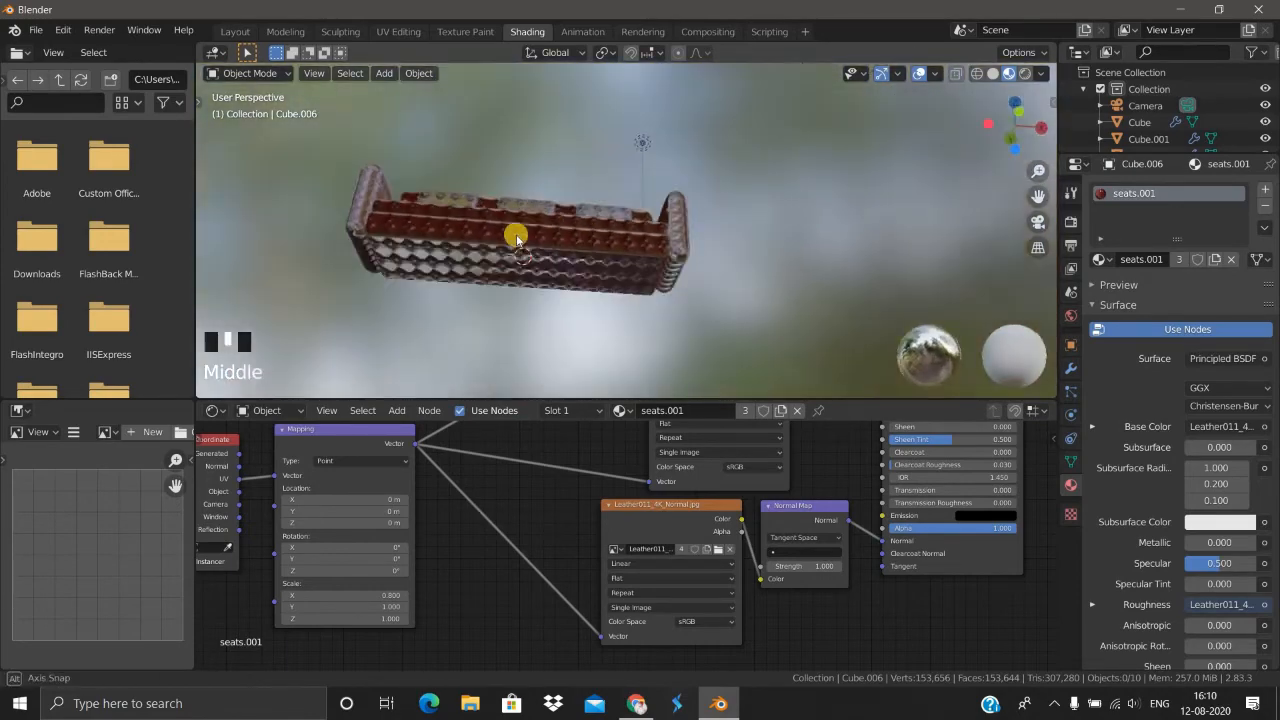
scroll(588, 246, up, 2)
middle_drag(588, 246, 409, 80)
scroll(550, 292, down, 2)
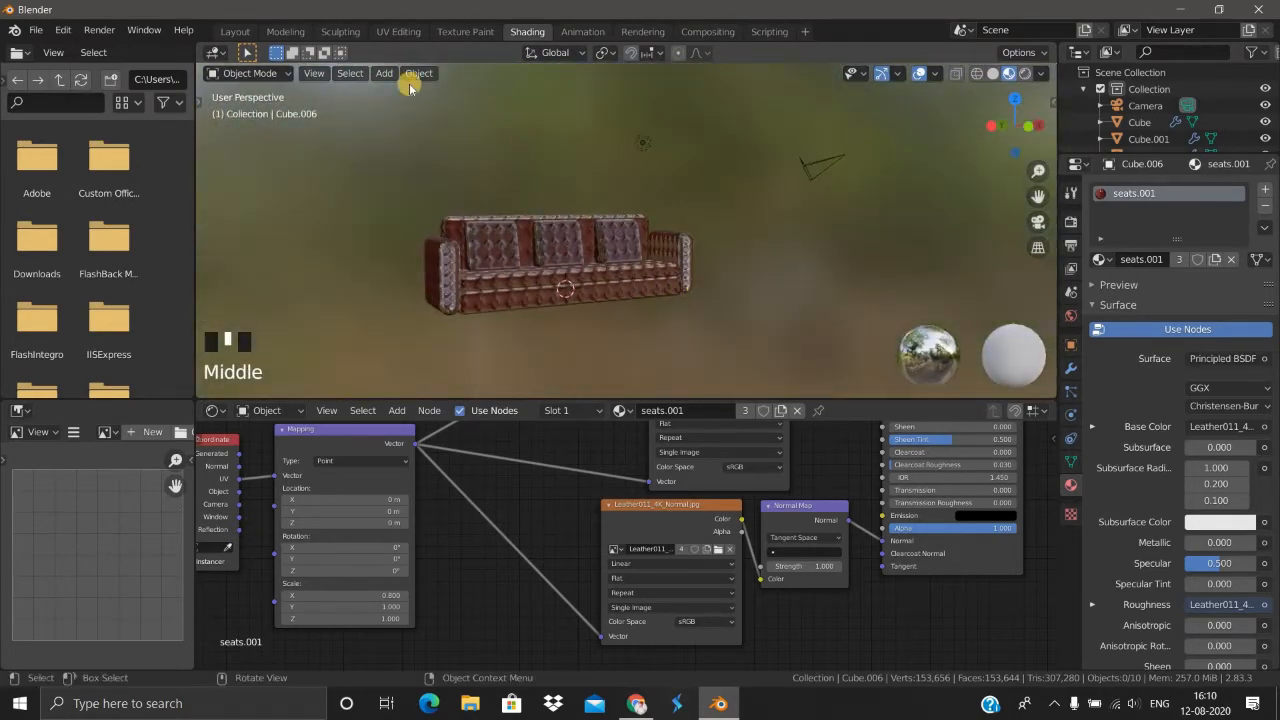
scroll(400, 80, down, 2)
Step: Switch to the Layout workspace, add a cylinder mesh and scale it to about 0.3 for a sofa leg
click(240, 32)
scroll(560, 390, up, 2)
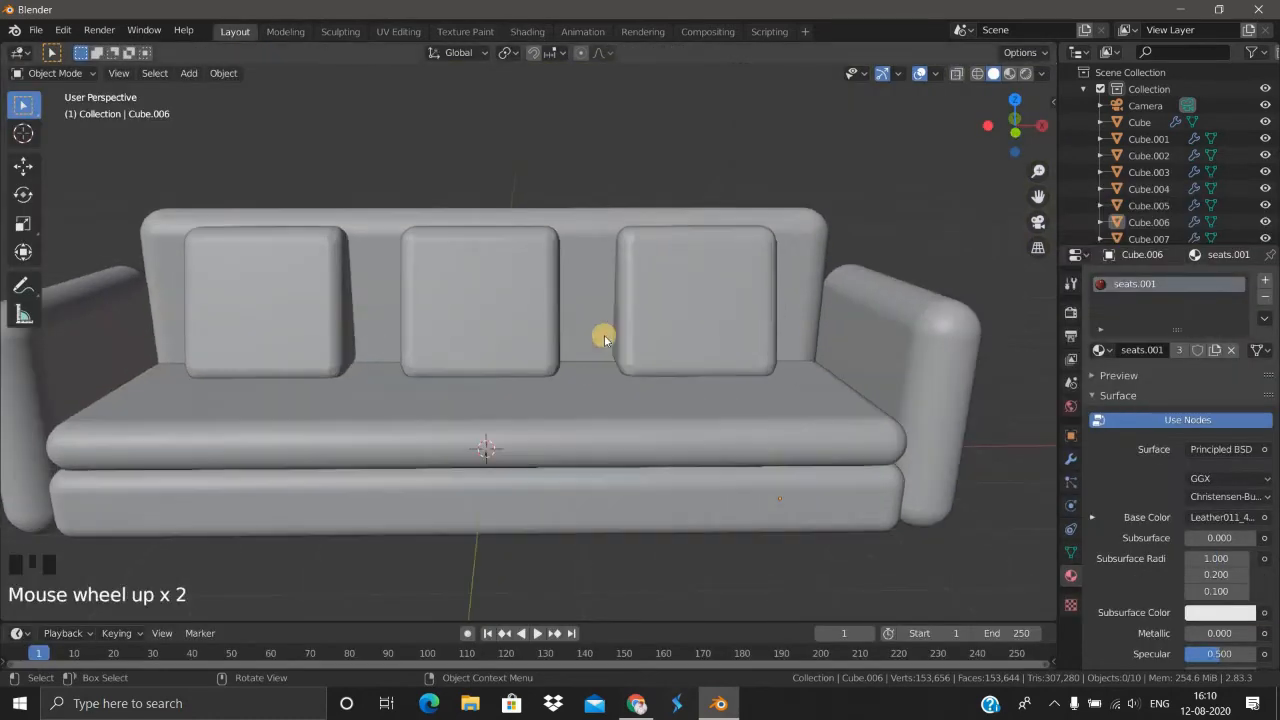
mouse_move(603, 334)
middle_down()
mouse_move(628, 320)
mouse_move(503, 380)
mouse_move(527, 459)
middle_up()
key(ctrl+a)
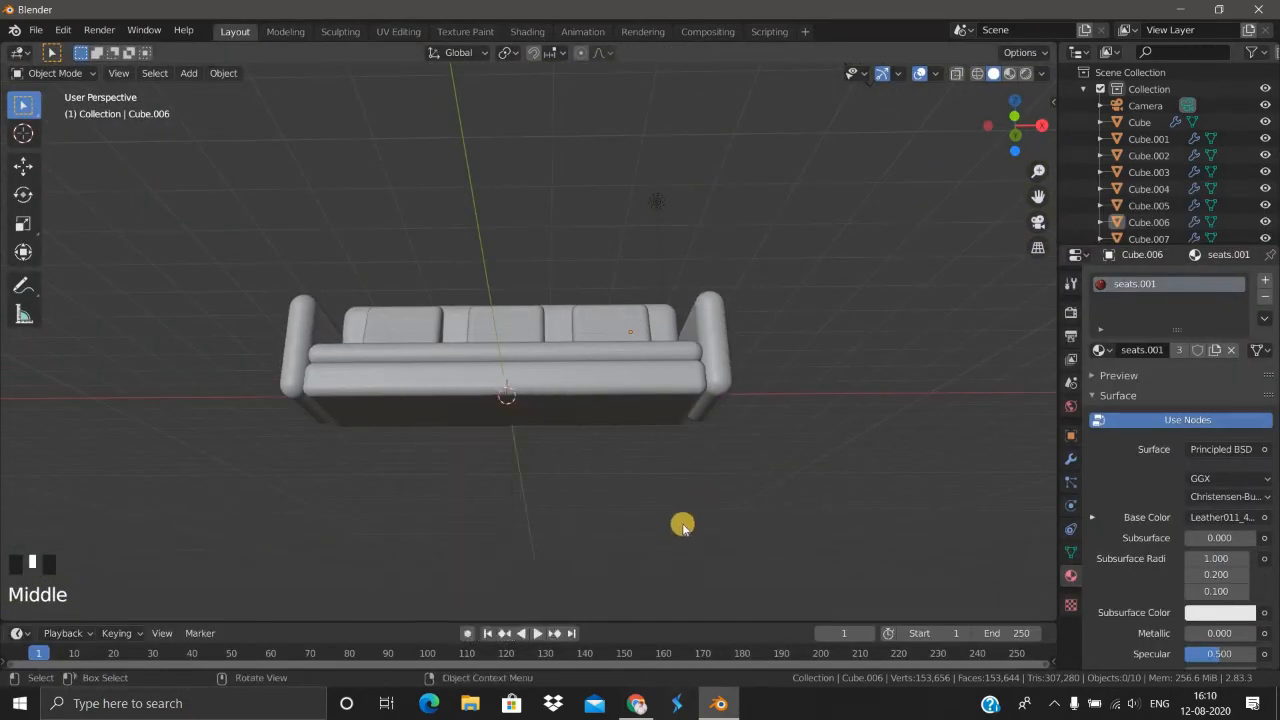
key(shift+a)
mouse_move(590, 349)
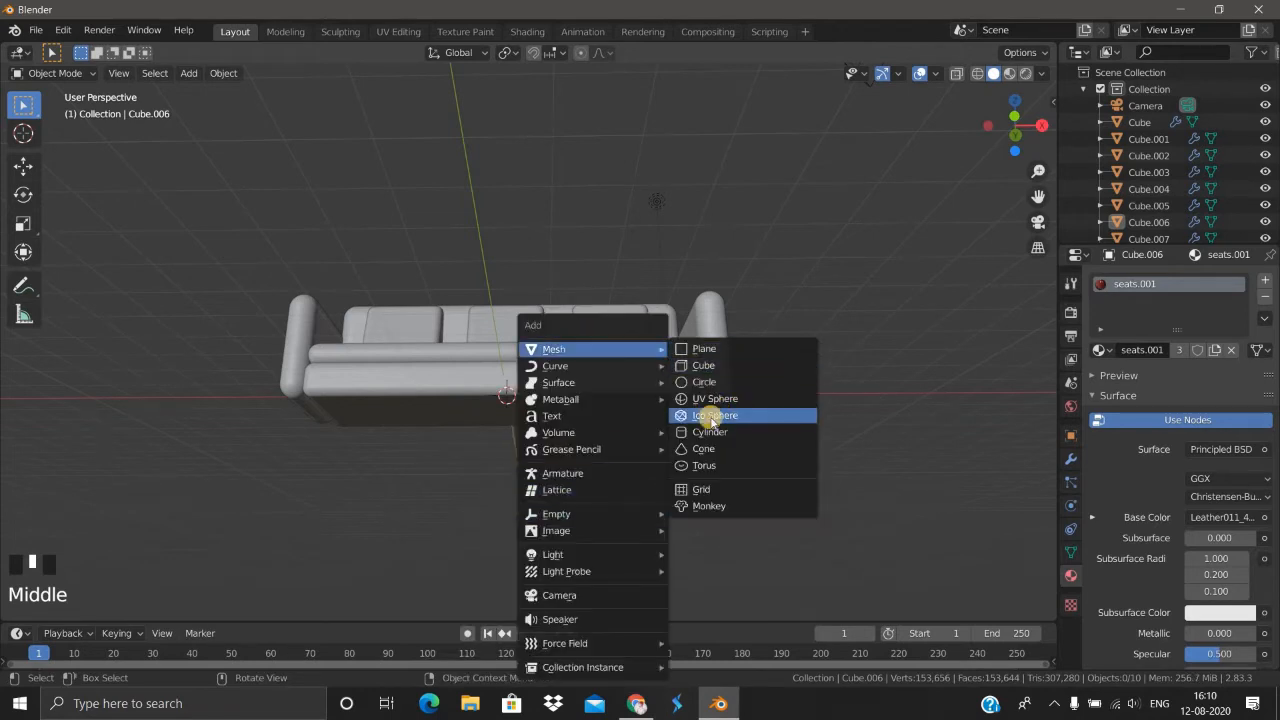
click(790, 434)
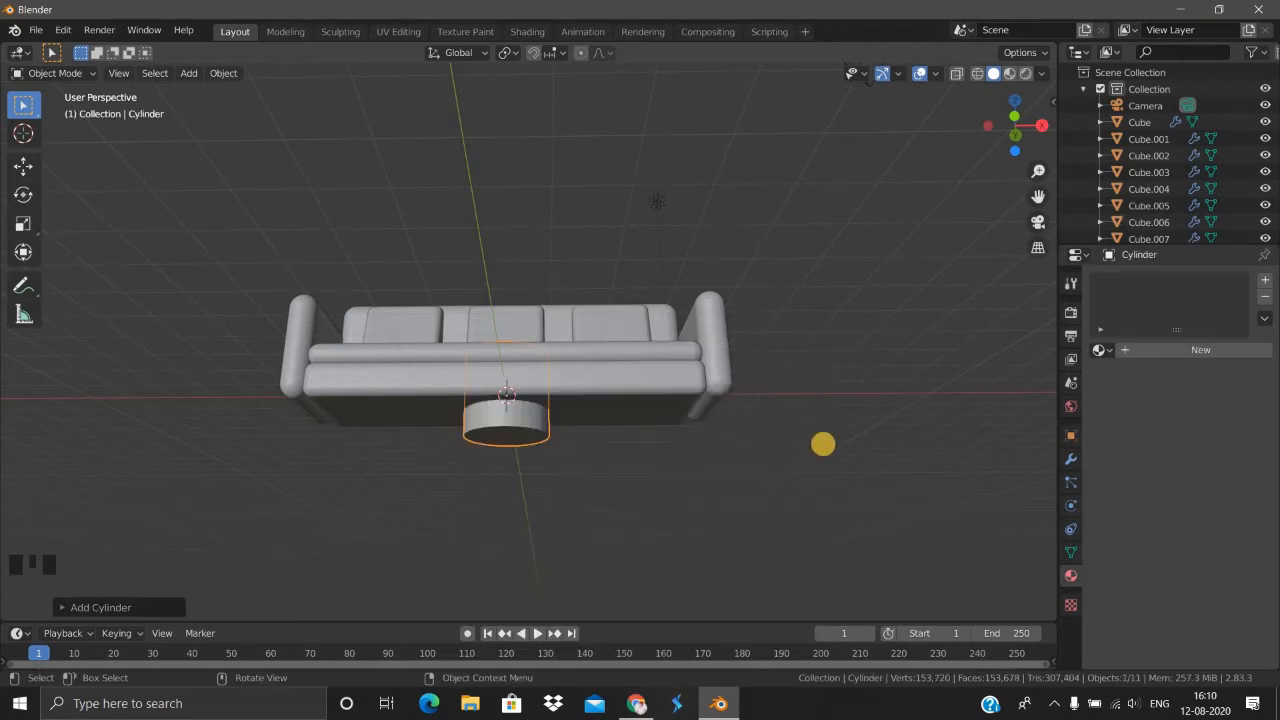
key(s)
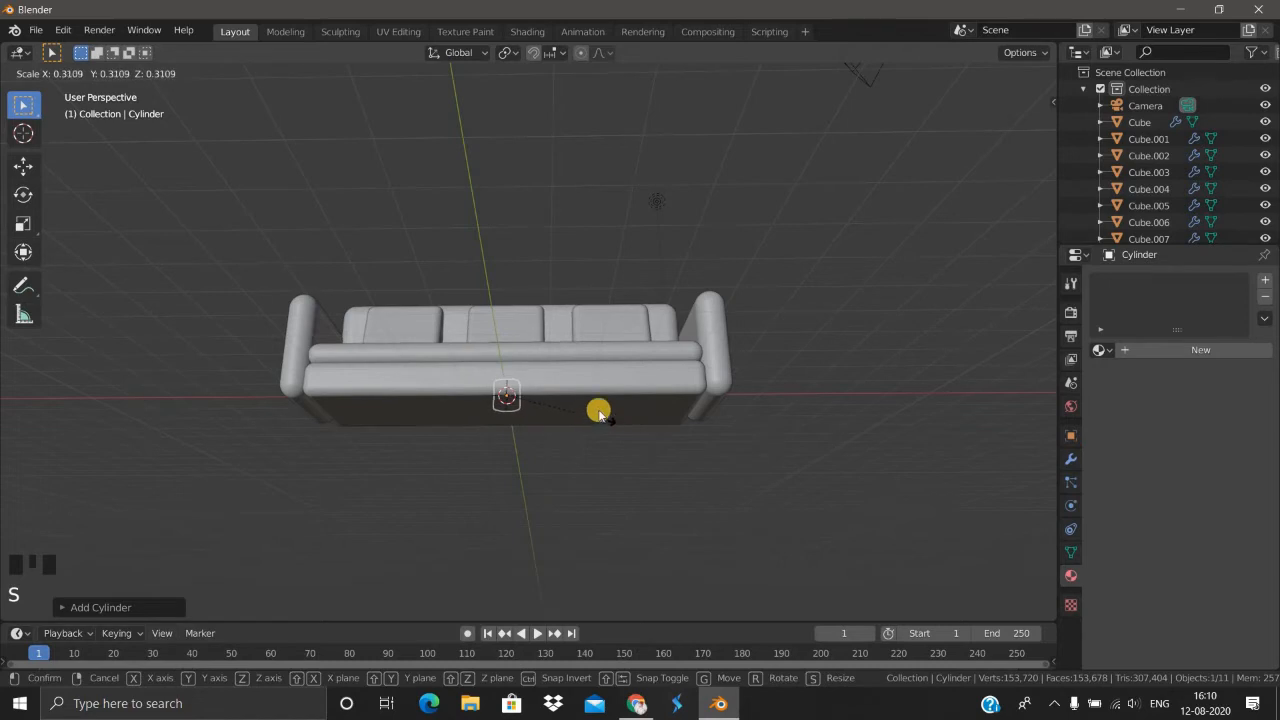
click(593, 430)
Step: Move the cylinder down along Z to just below the sofa base and along X towards the sofa's right end
middle_drag(593, 430, 593, 434)
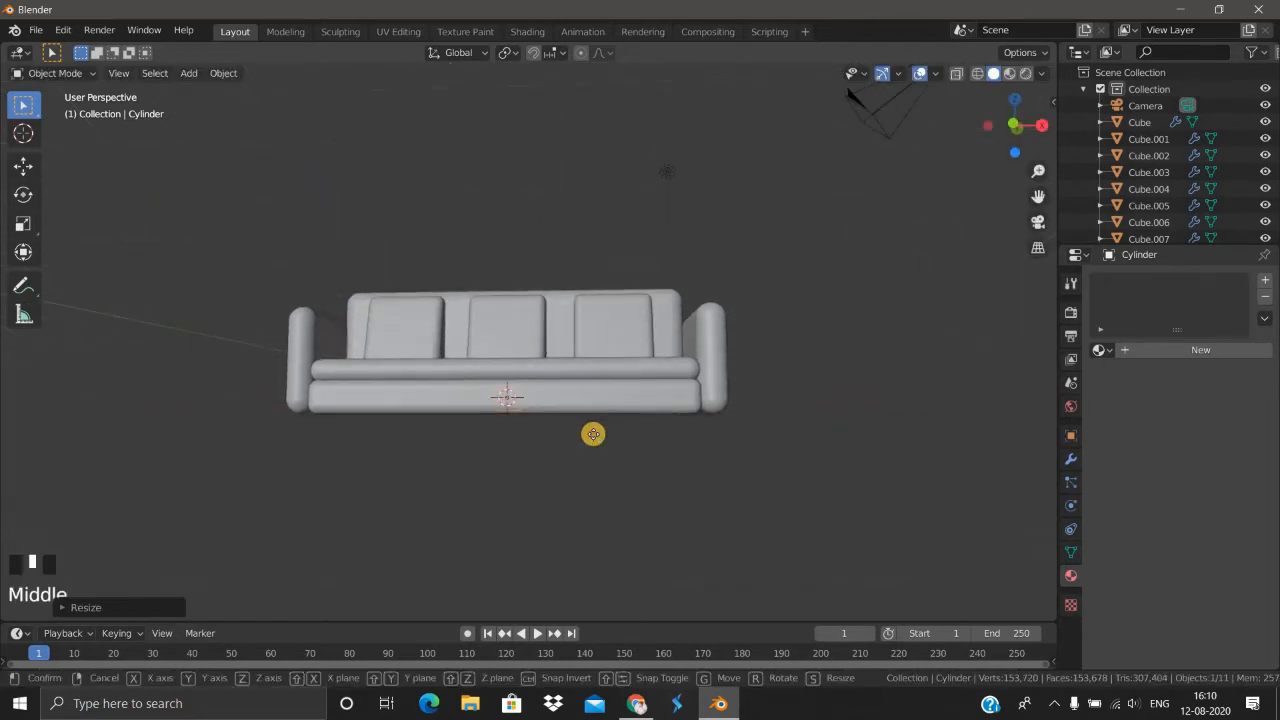
key(g)
key(z)
click(581, 459)
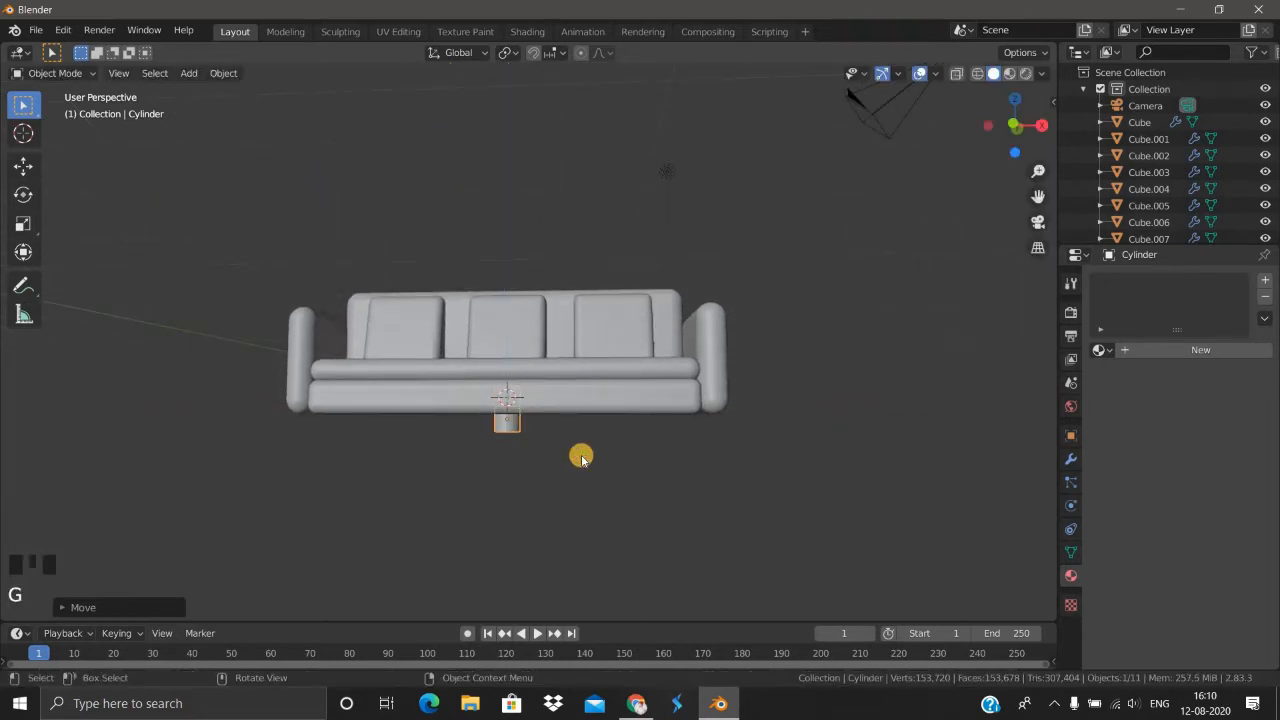
key(KP_1)
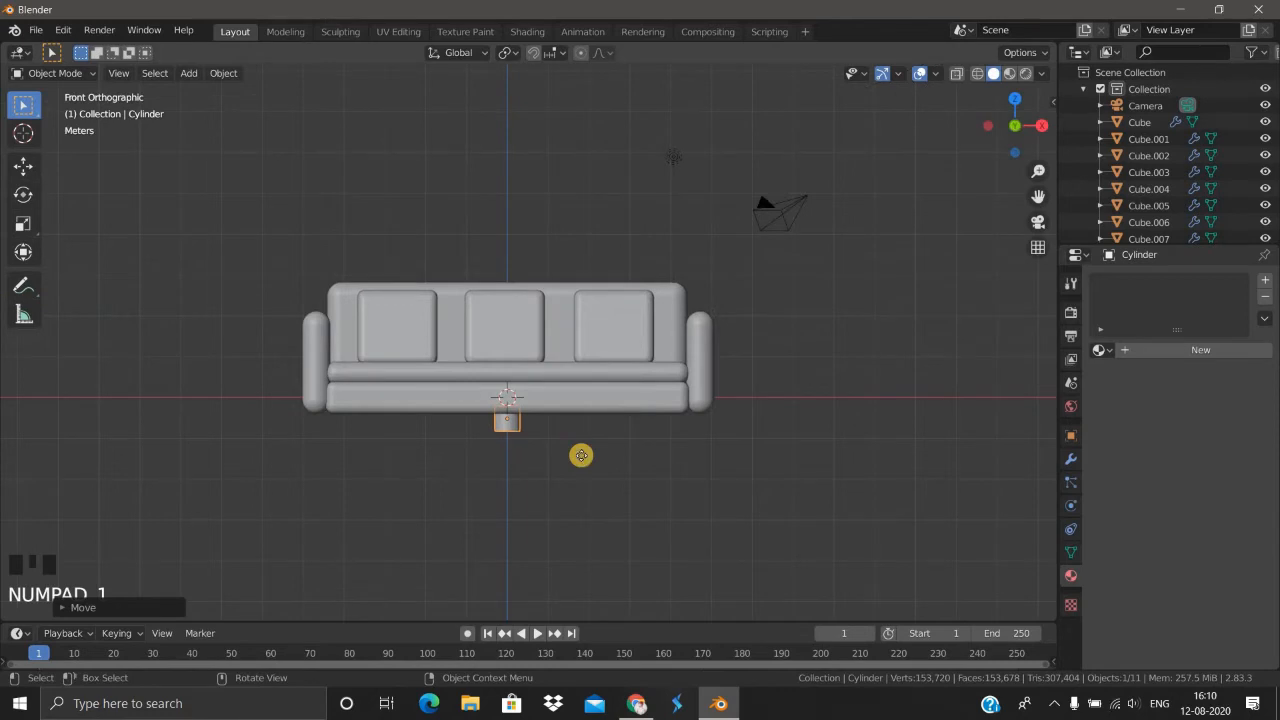
key(g)
key(x)
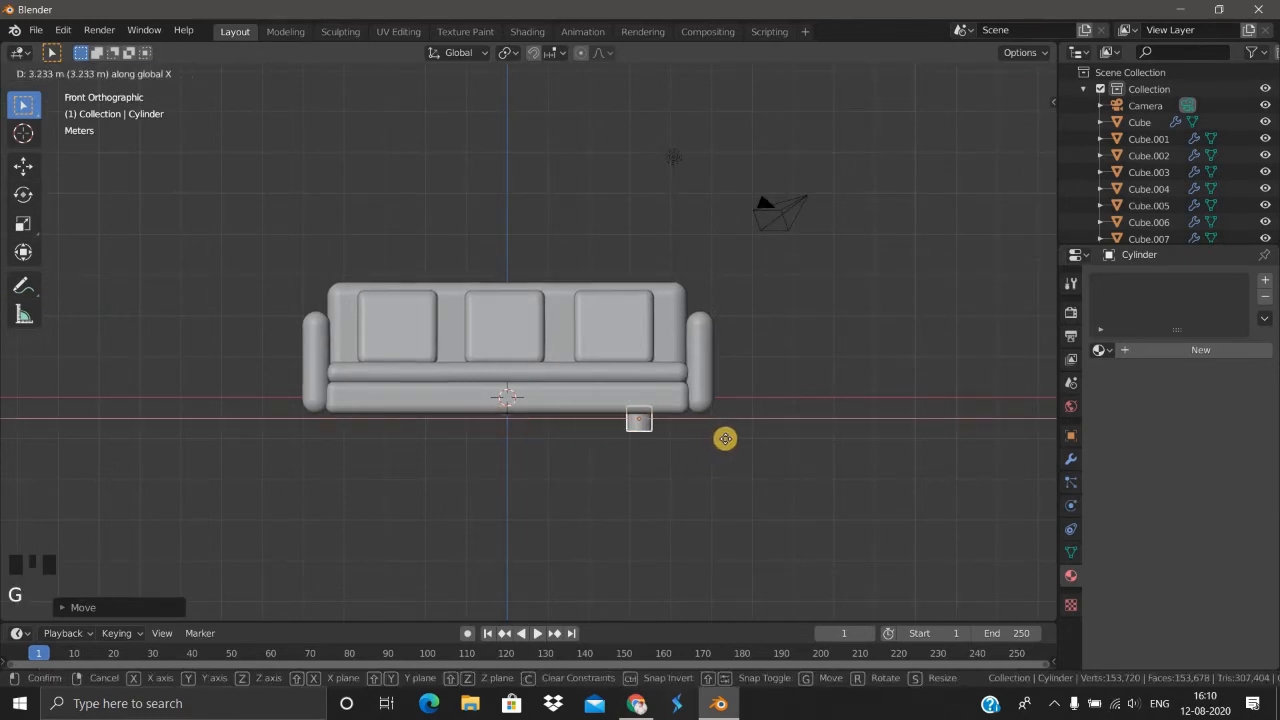
click(737, 452)
Step: Scale the cylinder leg down to about 0.69 of its size and apply Shade Smooth
middle_drag(723, 417, 600, 358)
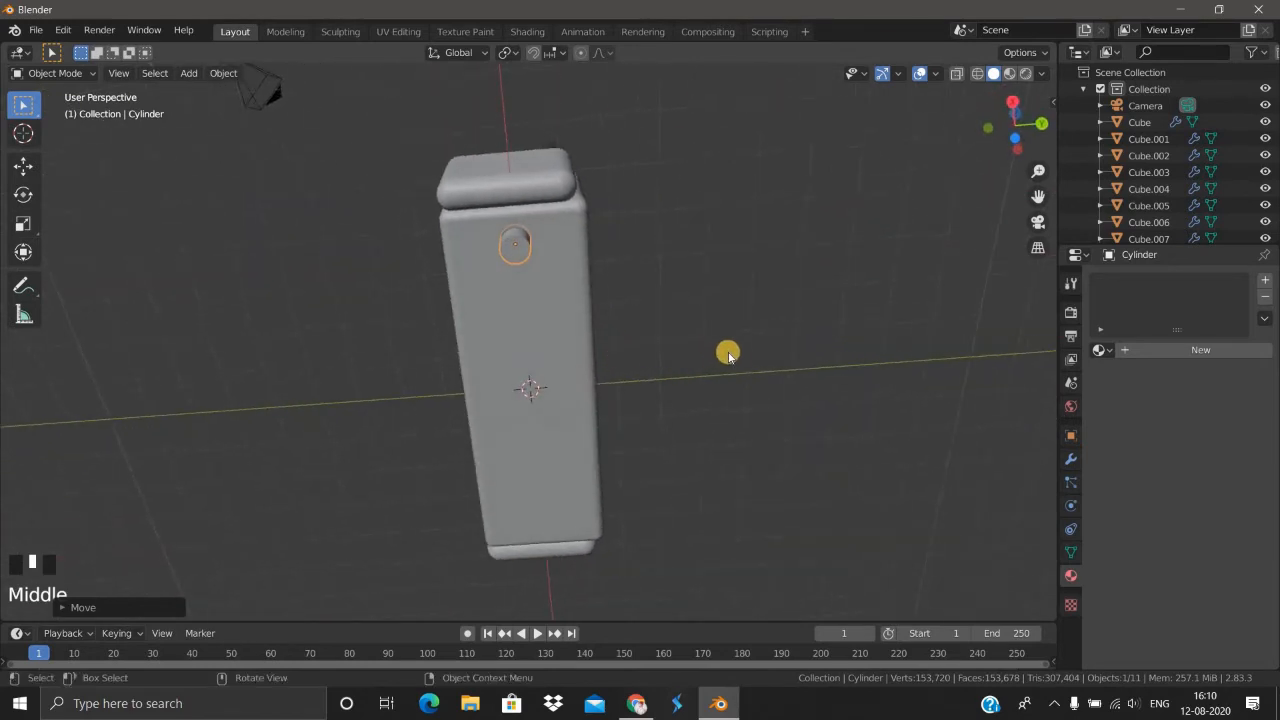
key(s)
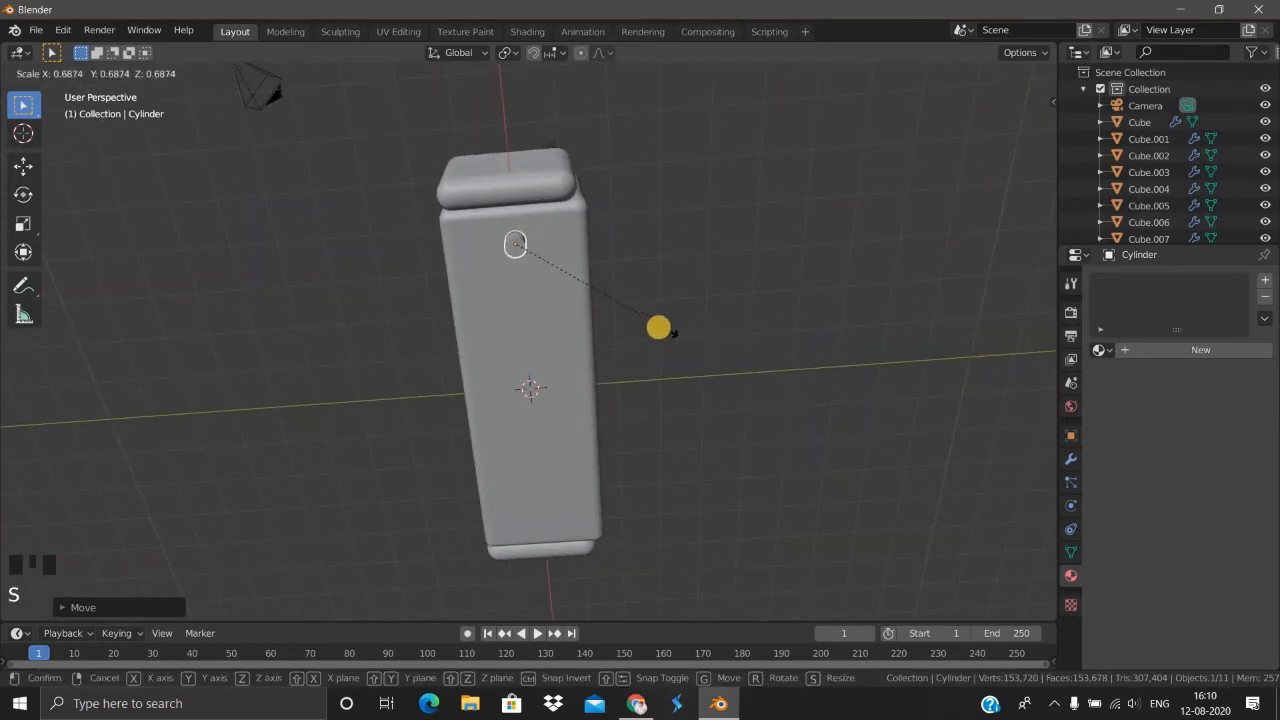
click(658, 330)
middle_drag(666, 371, 638, 410)
right_click(538, 368)
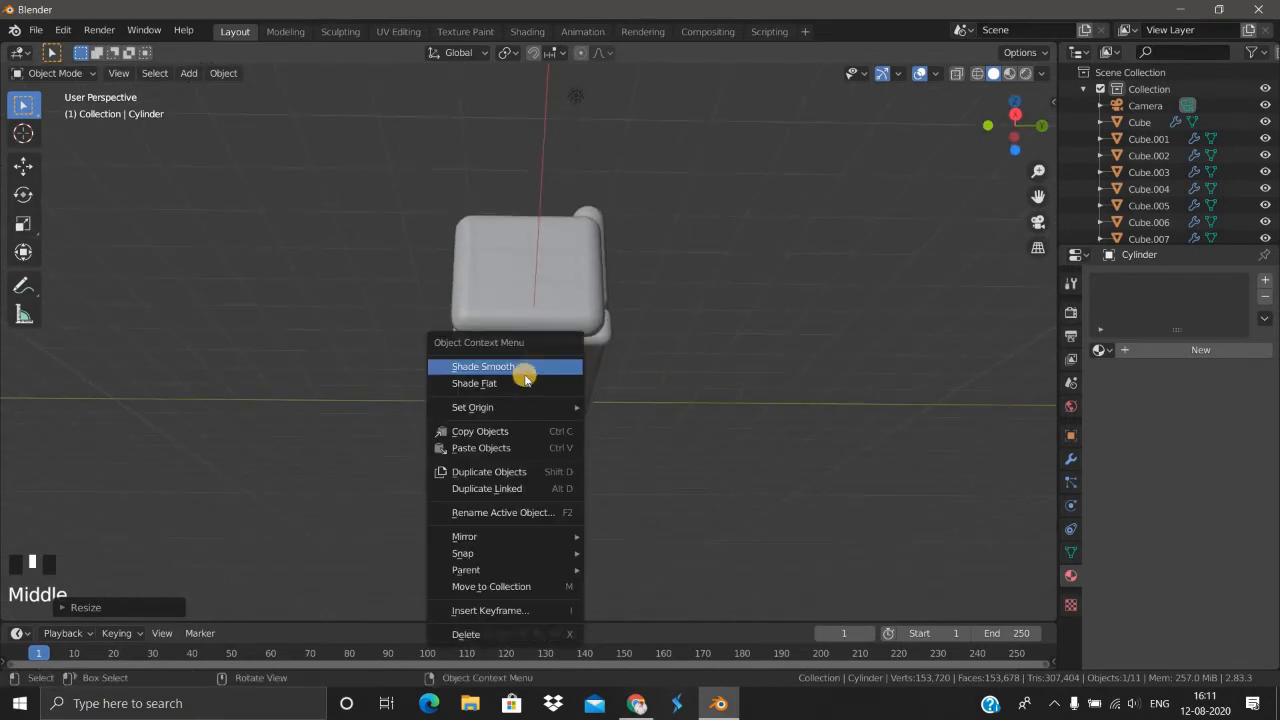
right_click(666, 408)
Step: Bevel the leg's bottom edge loop in Edit Mode by about 0.09 m with 3 segments
scroll(633, 424, up, 1)
mouse_move(633, 424)
middle_down()
mouse_move(654, 434)
mouse_move(689, 380)
mouse_move(670, 377)
mouse_move(666, 397)
mouse_move(629, 420)
middle_up()
scroll(580, 405, up, 2)
key(Tab)
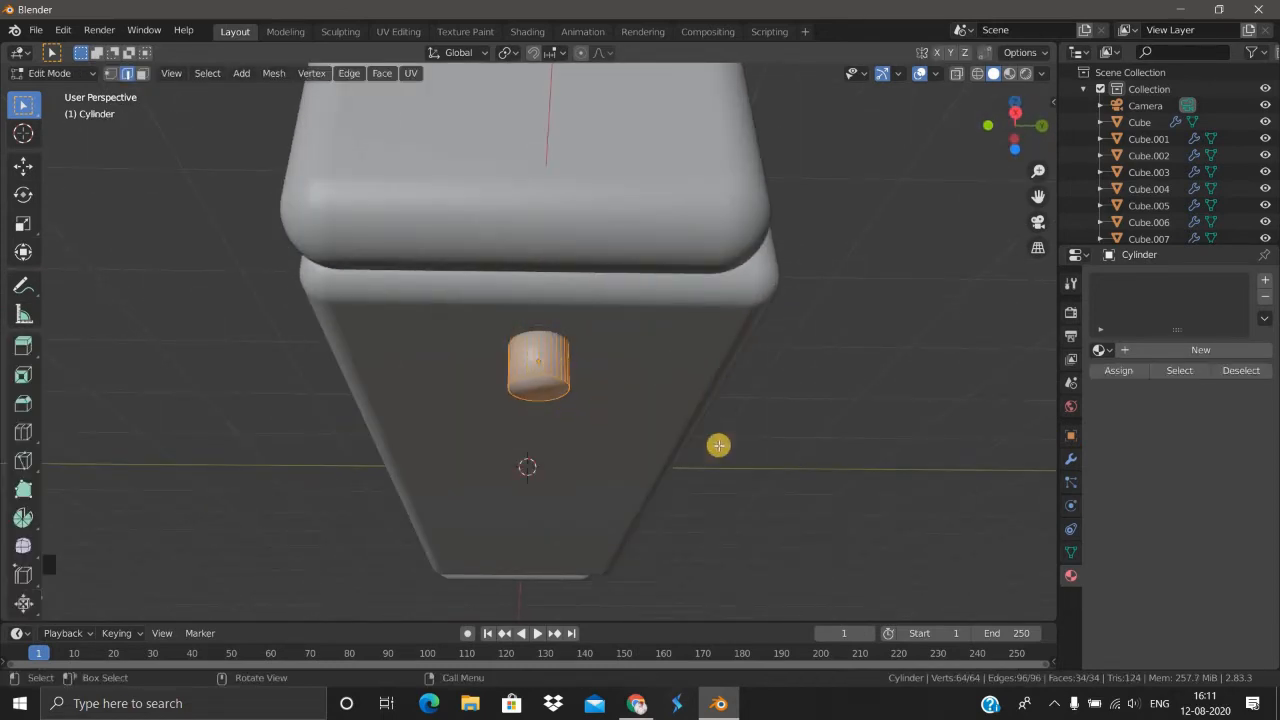
click(609, 420)
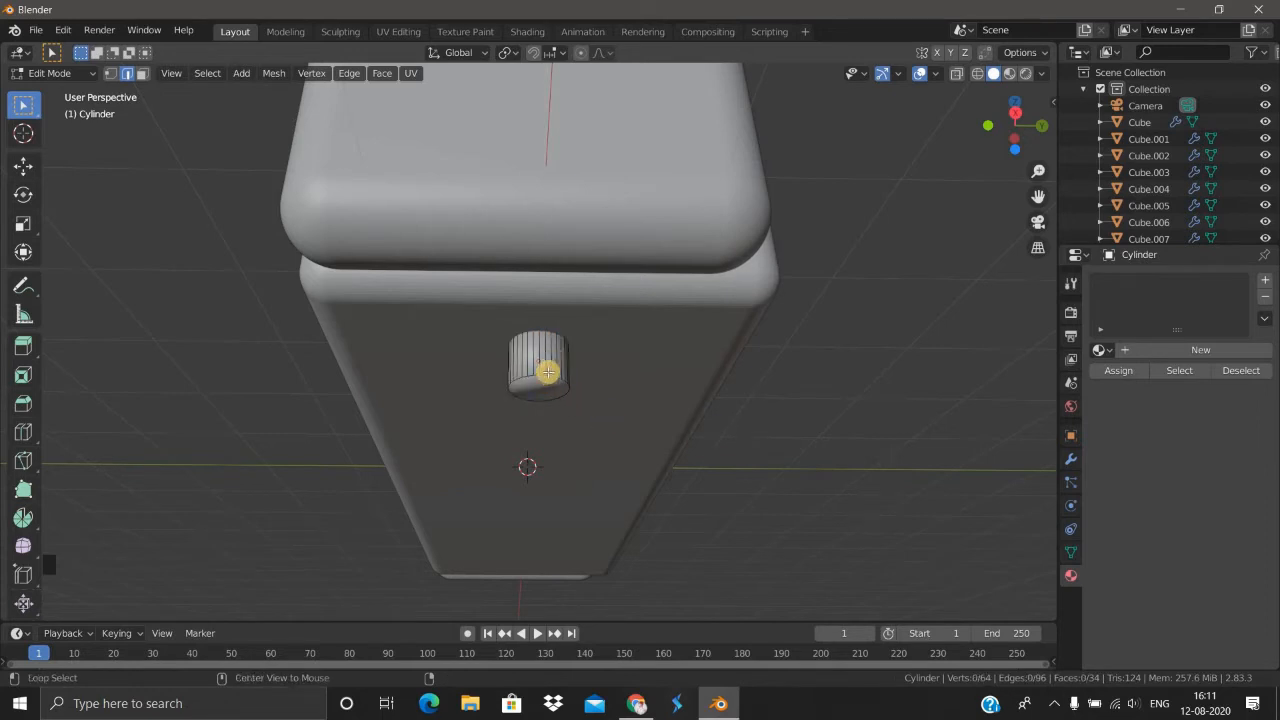
alt+click(600, 387)
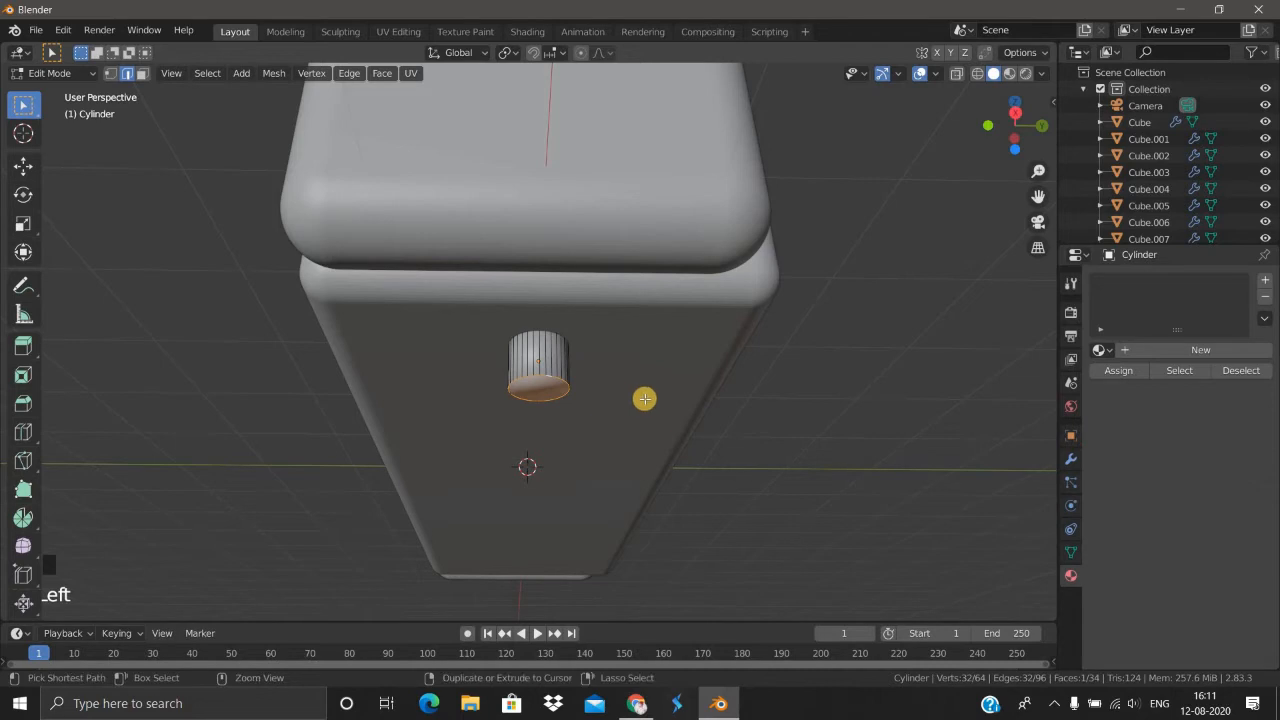
key(ctrl+b)
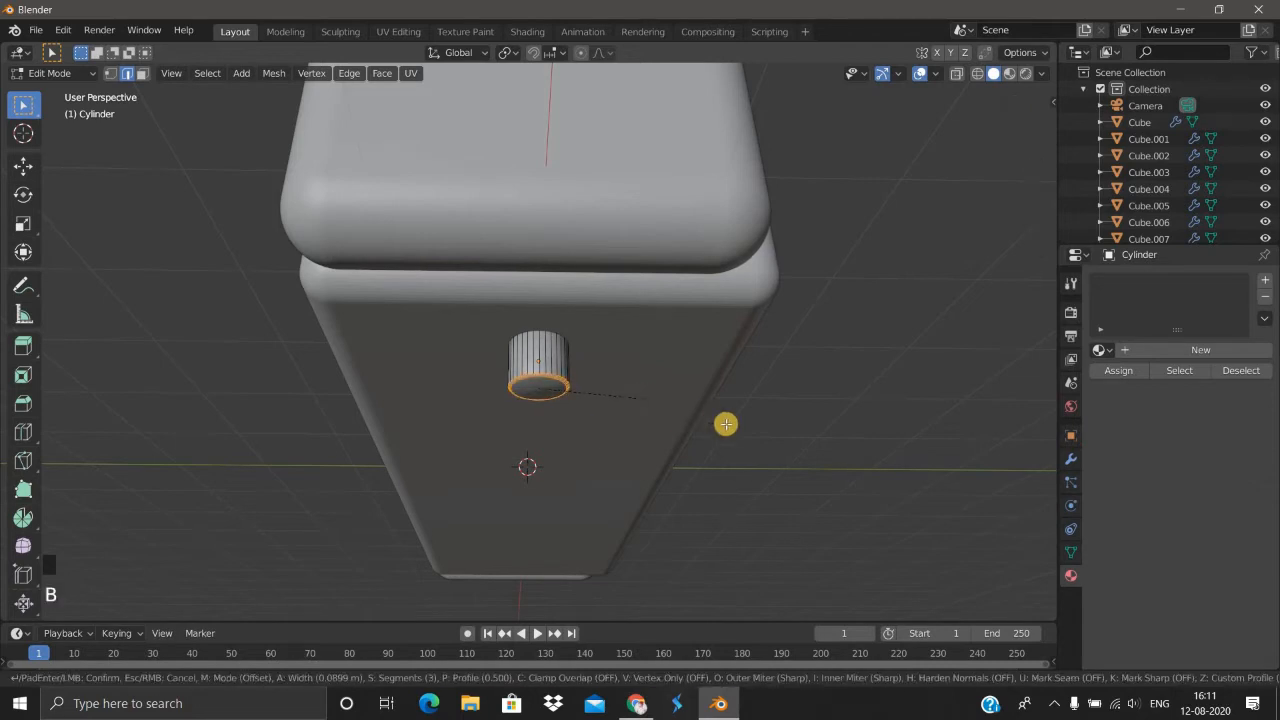
click(726, 424)
key(alt+a)
scroll(780, 423, up, 3)
middle_drag(766, 429, 691, 416)
scroll(771, 403, down, 2)
key(Tab)
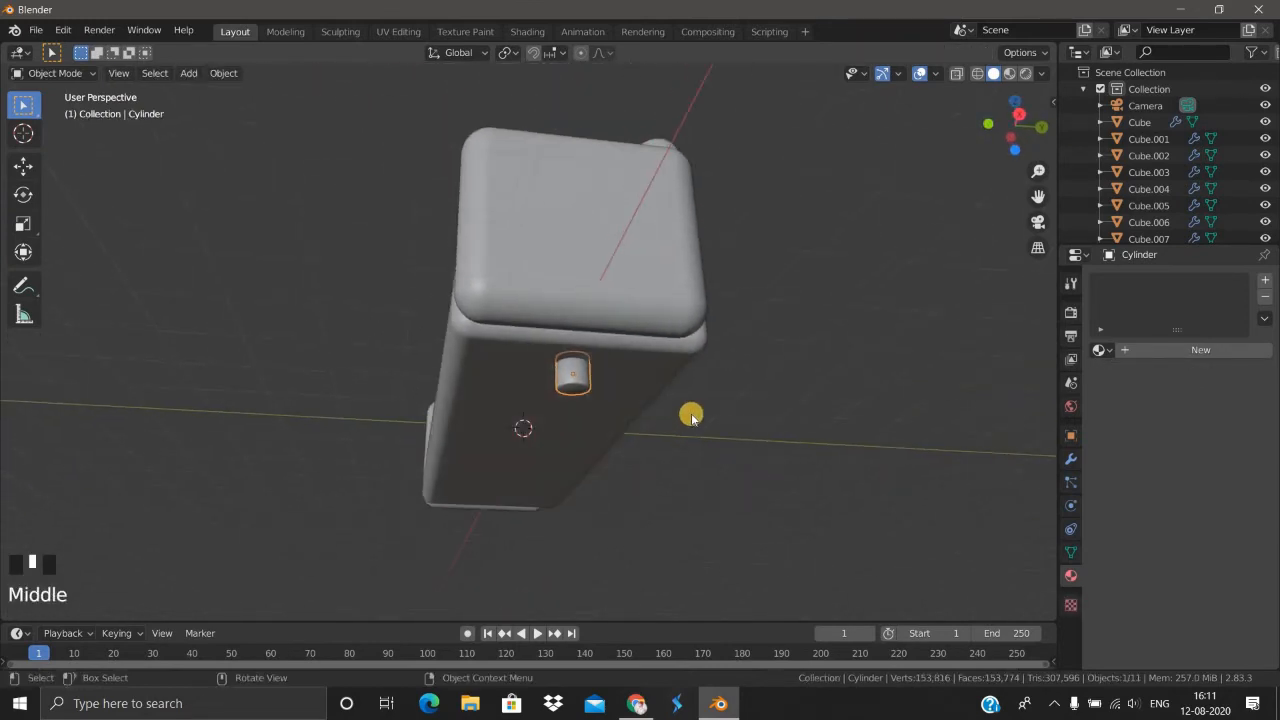
Step: Move the leg about -1 m along Y to the front edge of the sofa base
key(g)
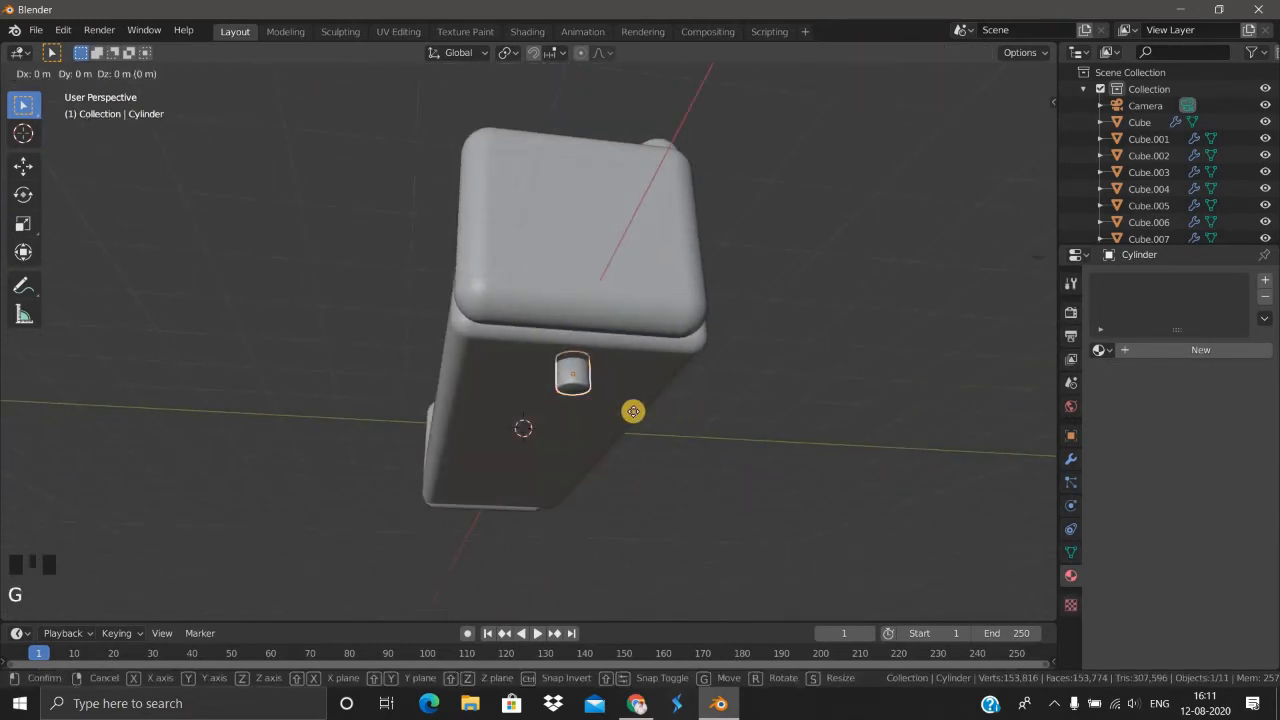
key(y)
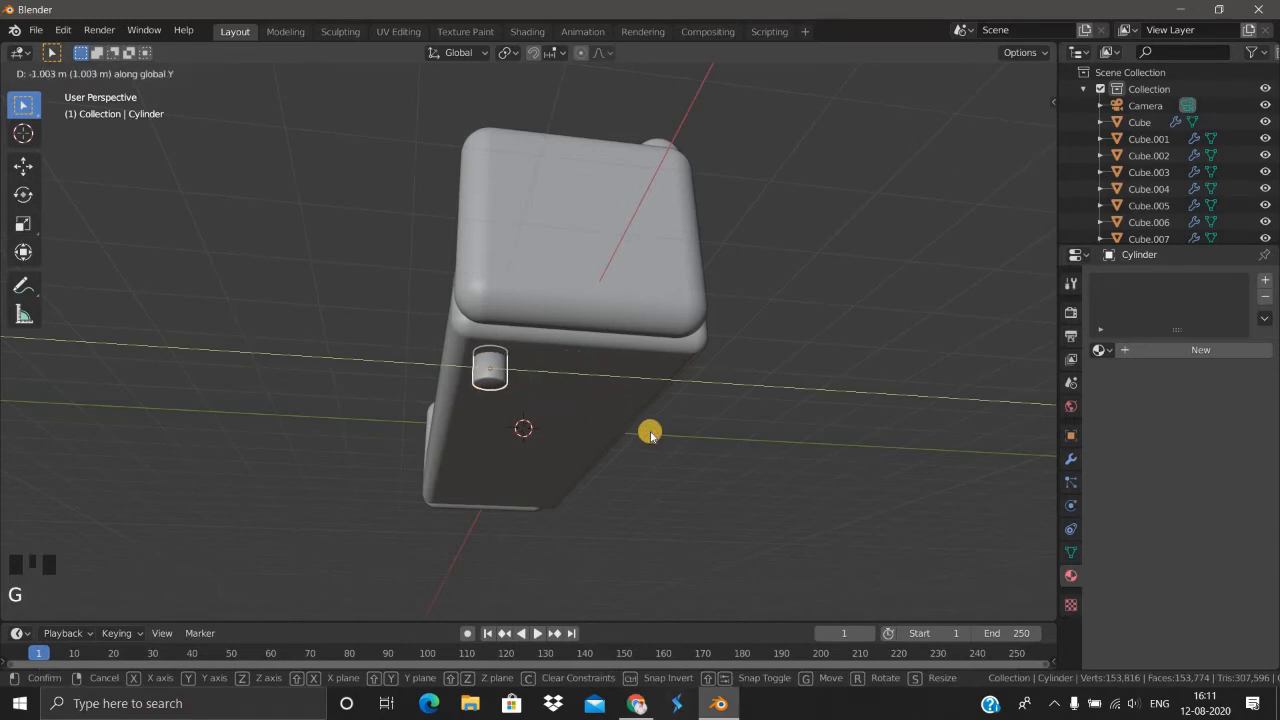
click(650, 433)
Step: Duplicate the front leg along Y to the back edge of the sofa base
middle_drag(609, 420, 630, 430)
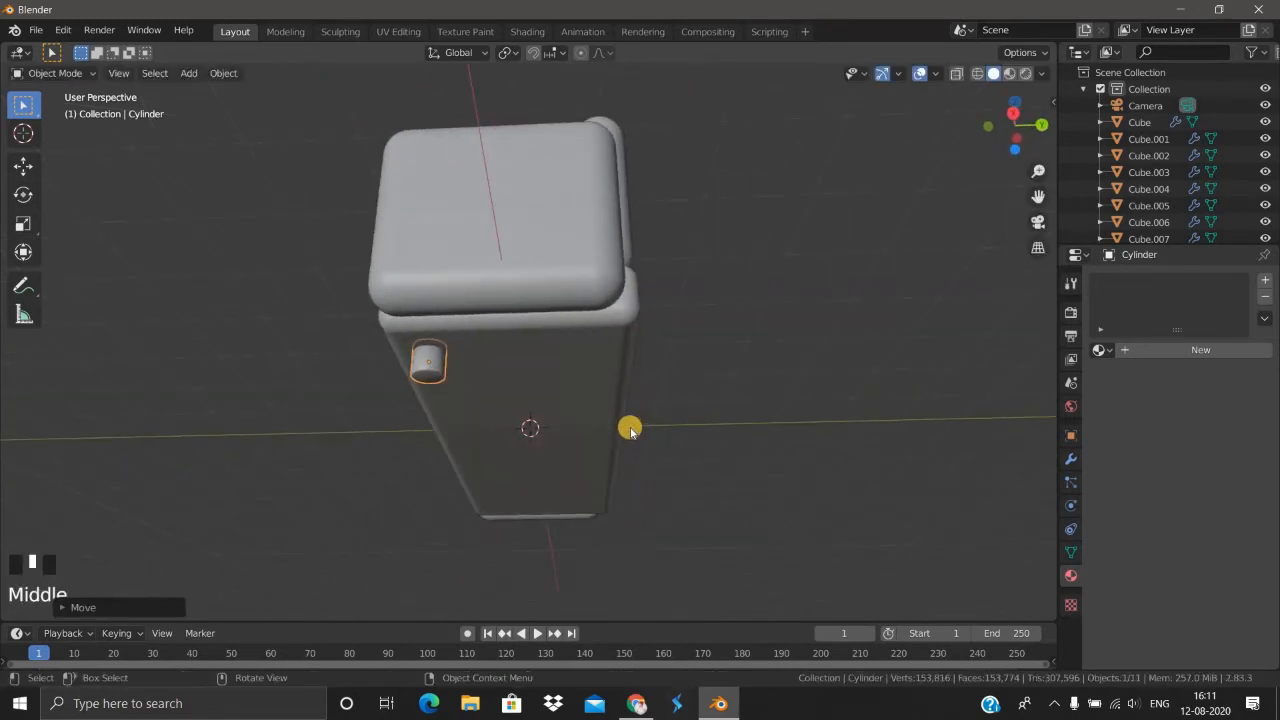
key(shift+d)
key(y)
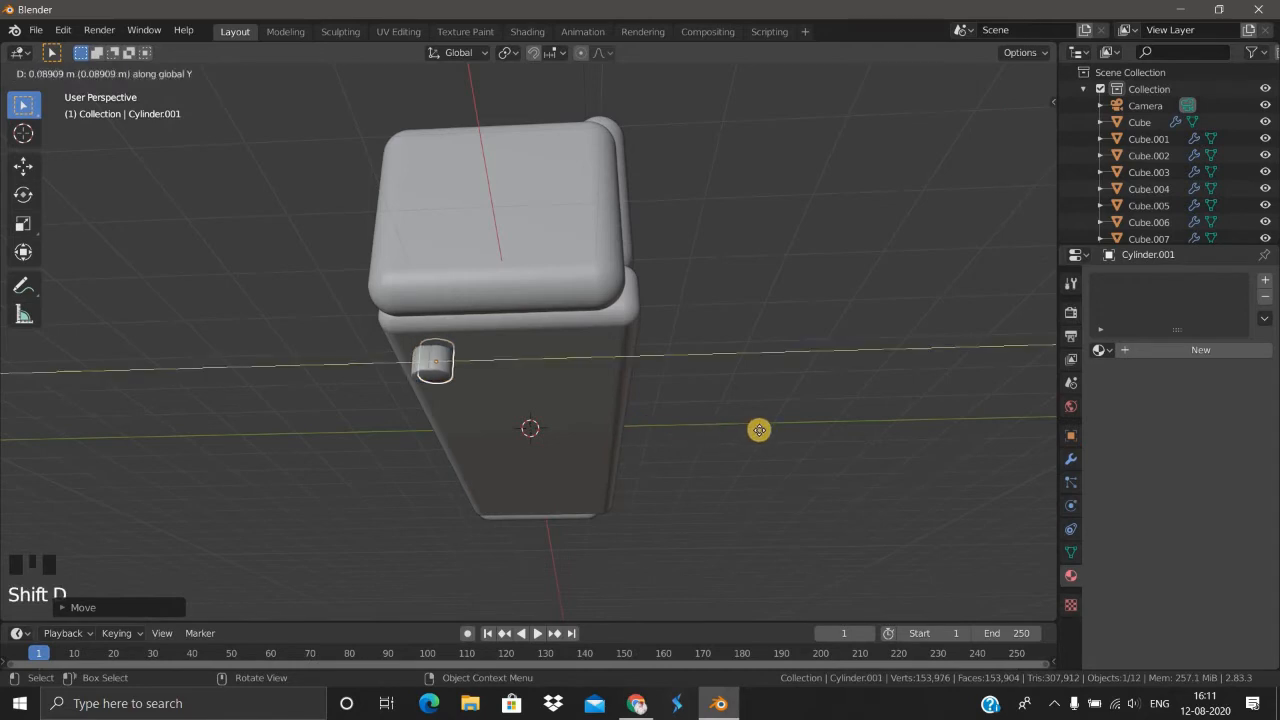
click(662, 437)
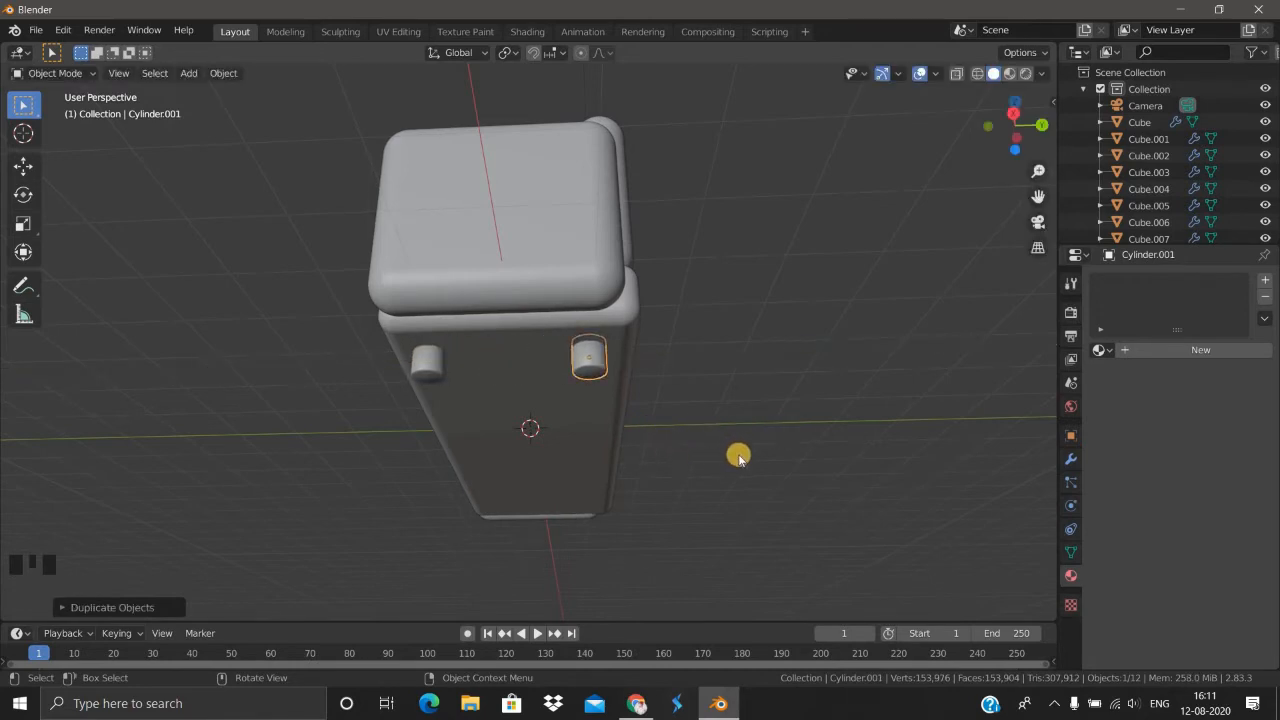
mouse_move(737, 454)
middle_down()
mouse_move(789, 457)
mouse_move(811, 482)
mouse_move(739, 477)
middle_up()
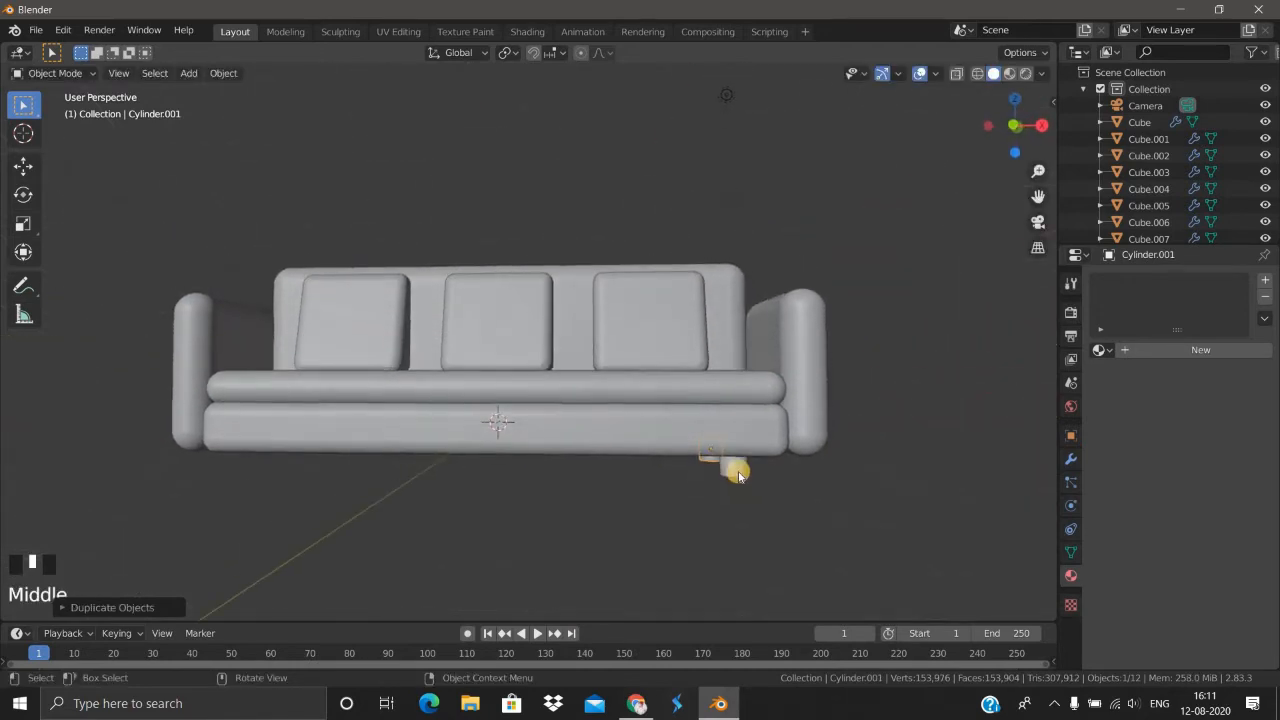
click(718, 507)
scroll(718, 507, down, 2)
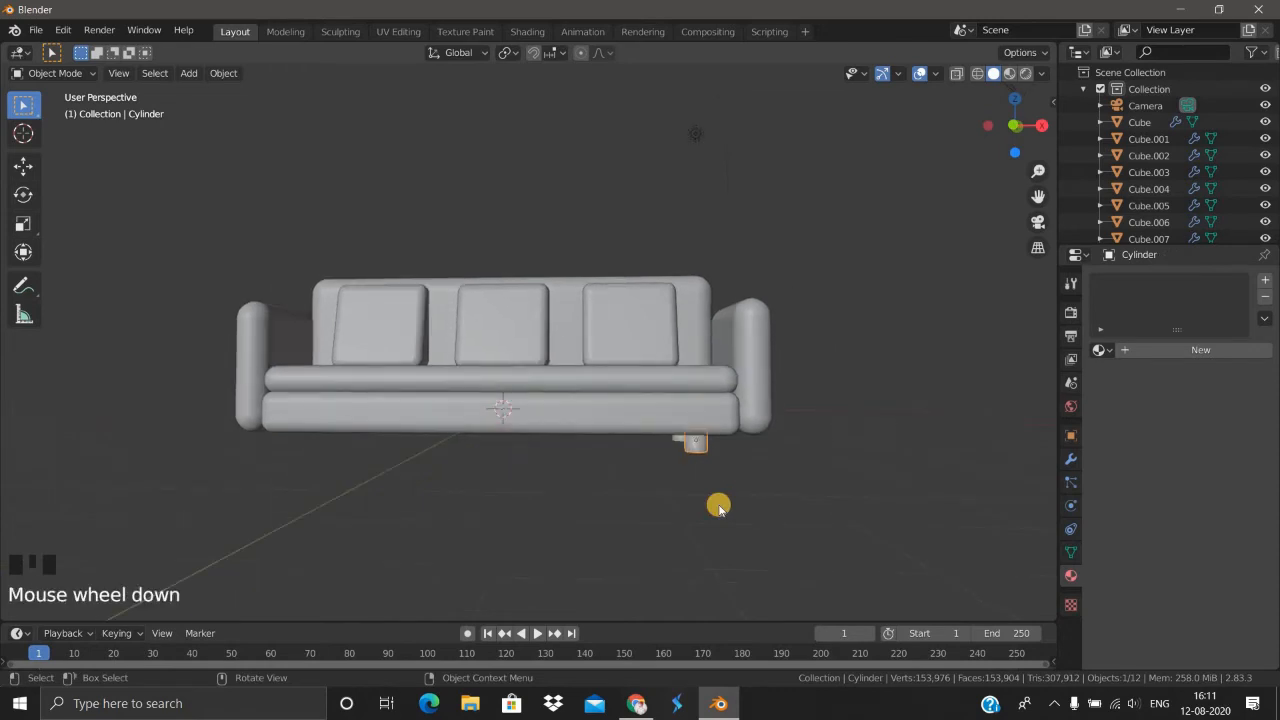
key(KP_1)
key(shift+d)
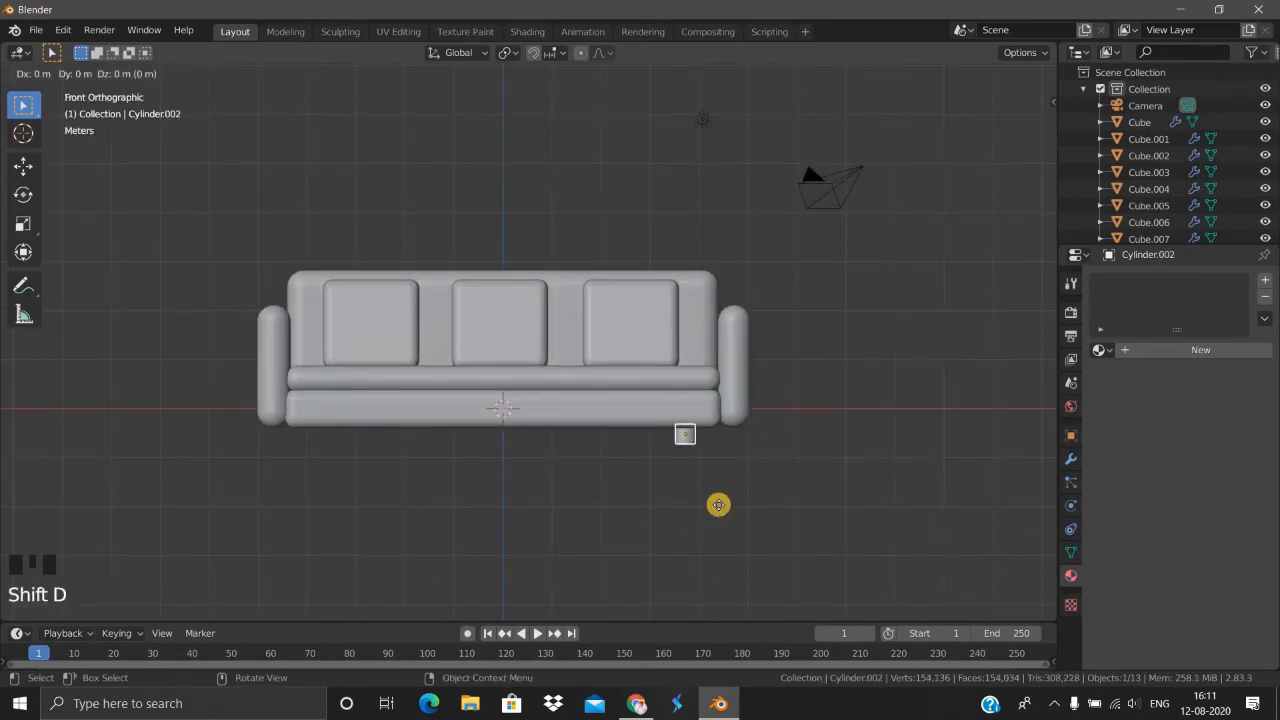
click(718, 507)
key(ctrl+z)
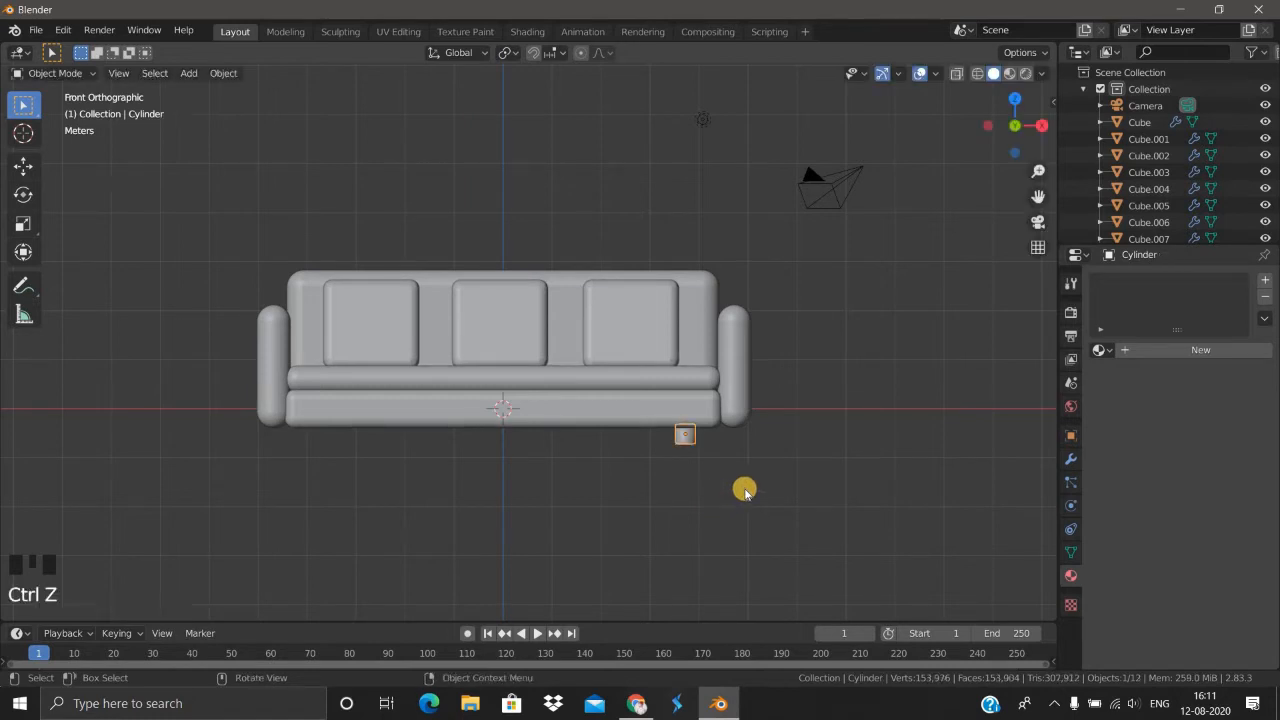
key(ctrl+z)
Step: Select the front and back legs together and duplicate them along X to the opposite end of the sofa base
middle_drag(731, 477, 652, 395)
click(652, 393)
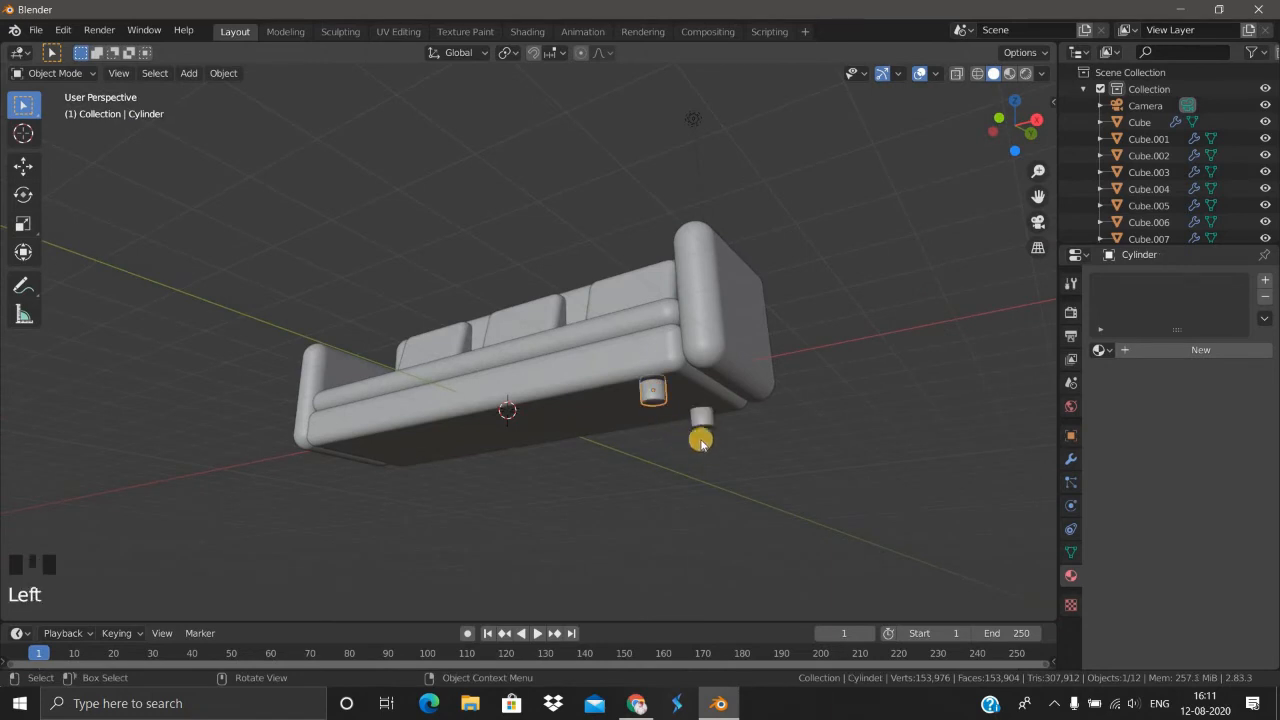
shift+click(702, 418)
scroll(697, 494, up, 1)
middle_drag(697, 494, 739, 531)
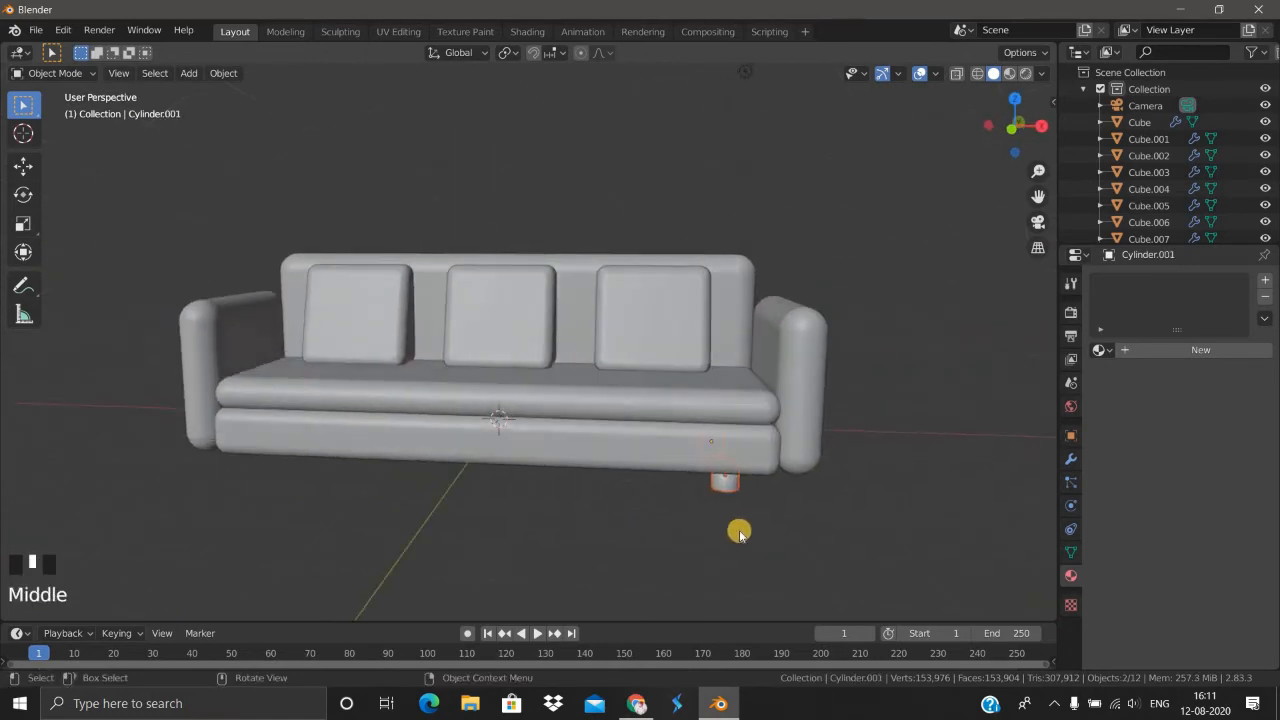
key(KP_1)
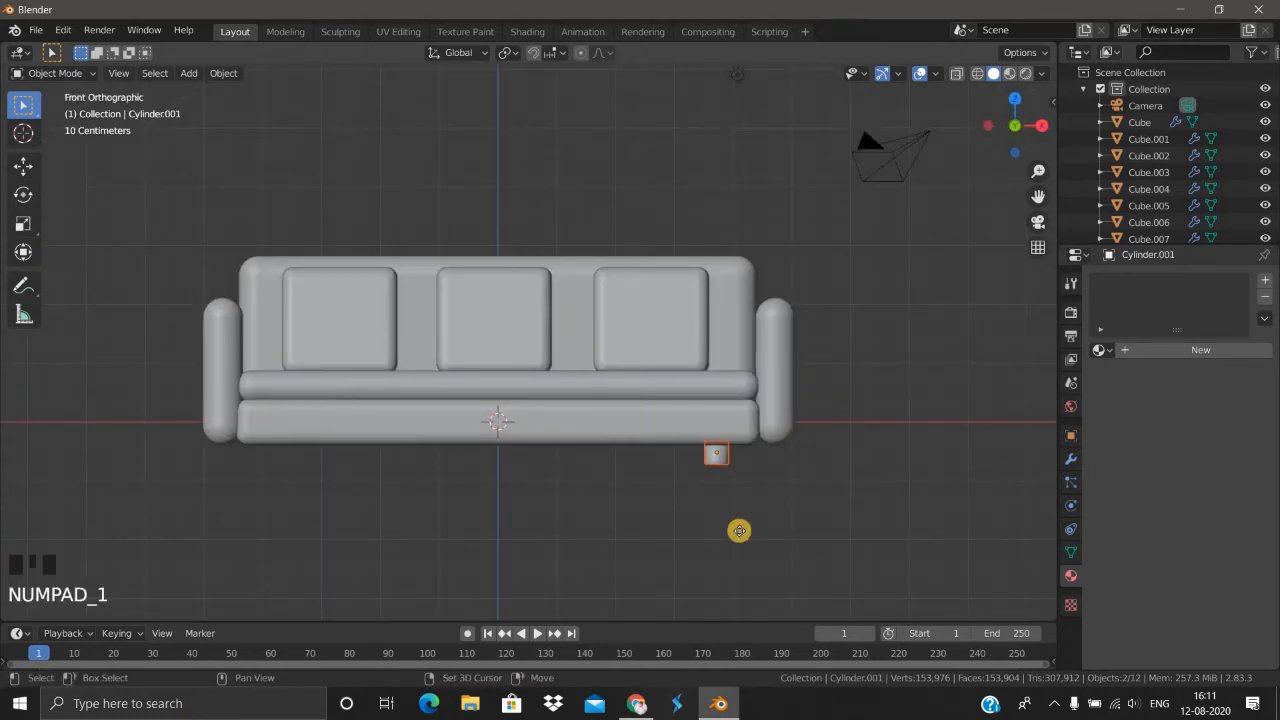
key(shift+d)
key(x)
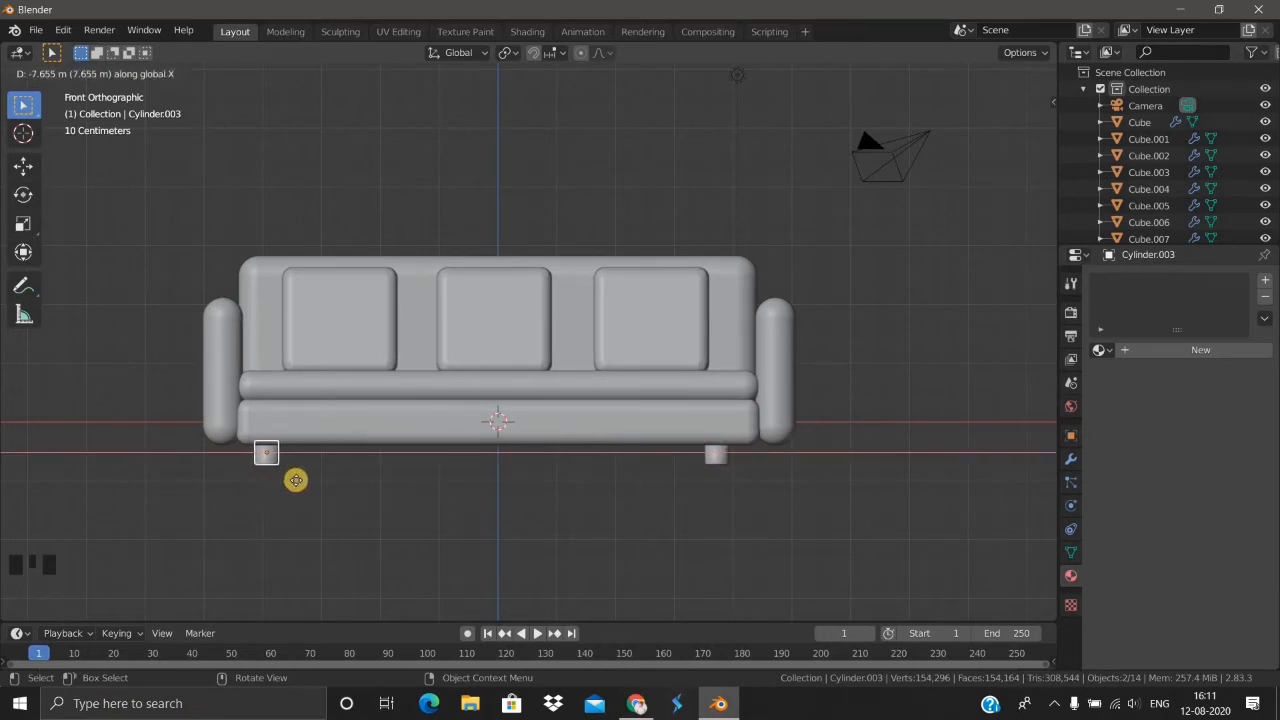
click(302, 482)
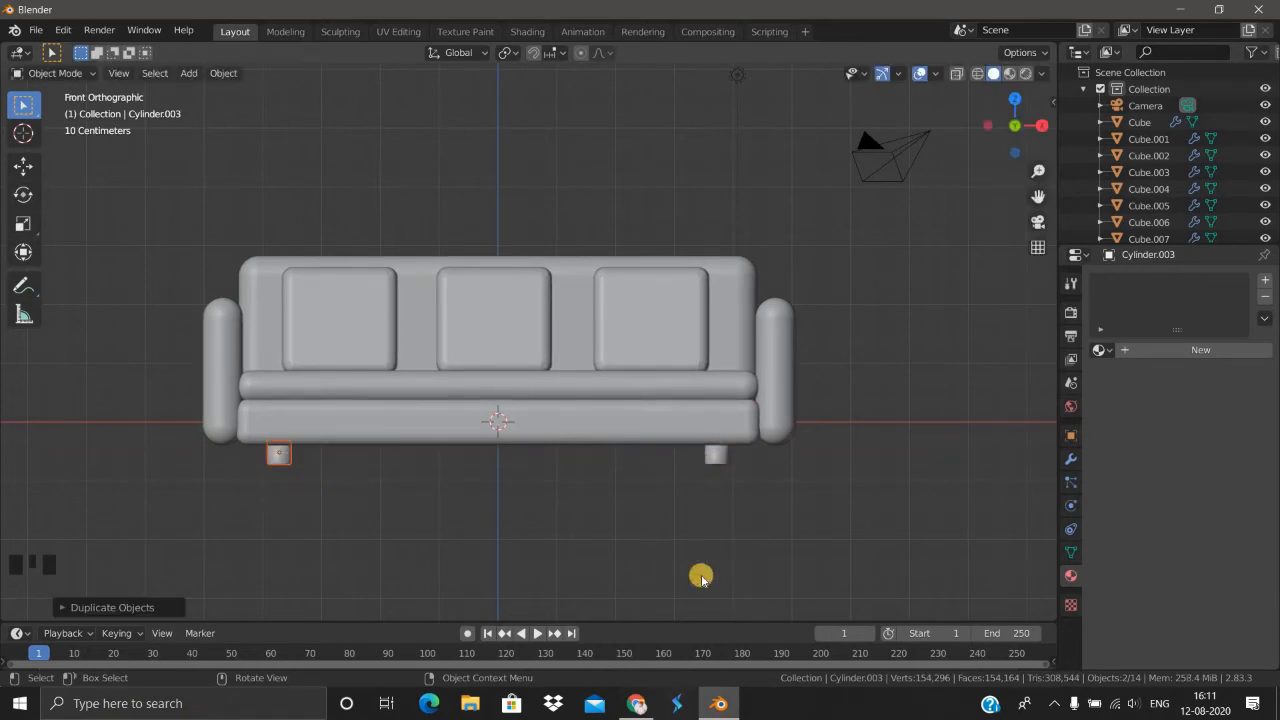
Step: Create a new material named legs on the original front leg at the +X end of the sofa
middle_drag(628, 567, 690, 406)
click(690, 406)
middle_drag(755, 548, 925, 530)
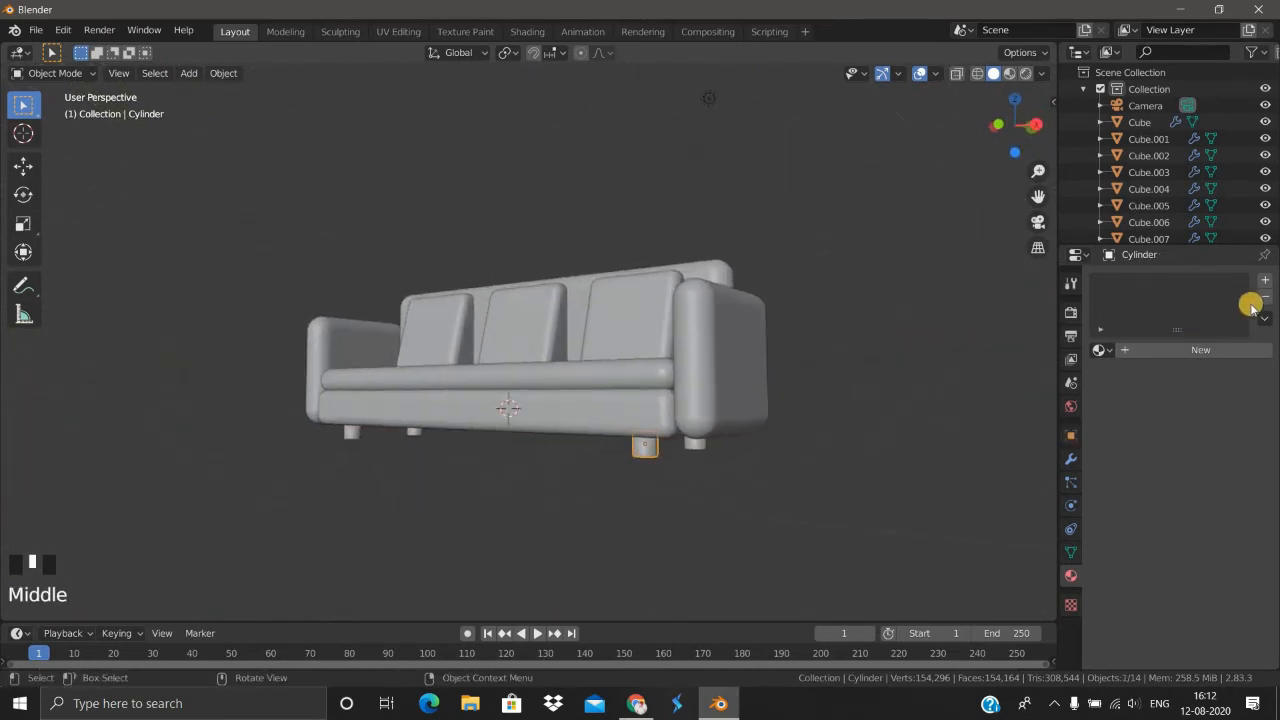
click(1181, 354)
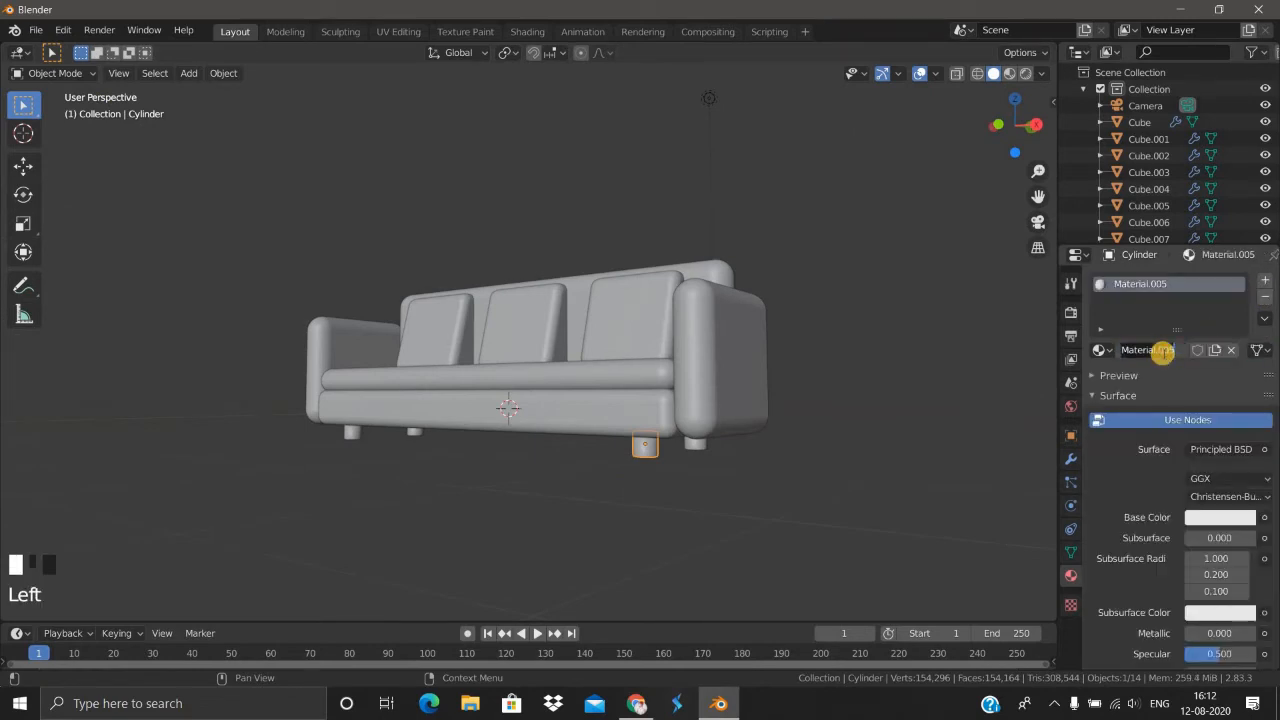
click(1166, 420)
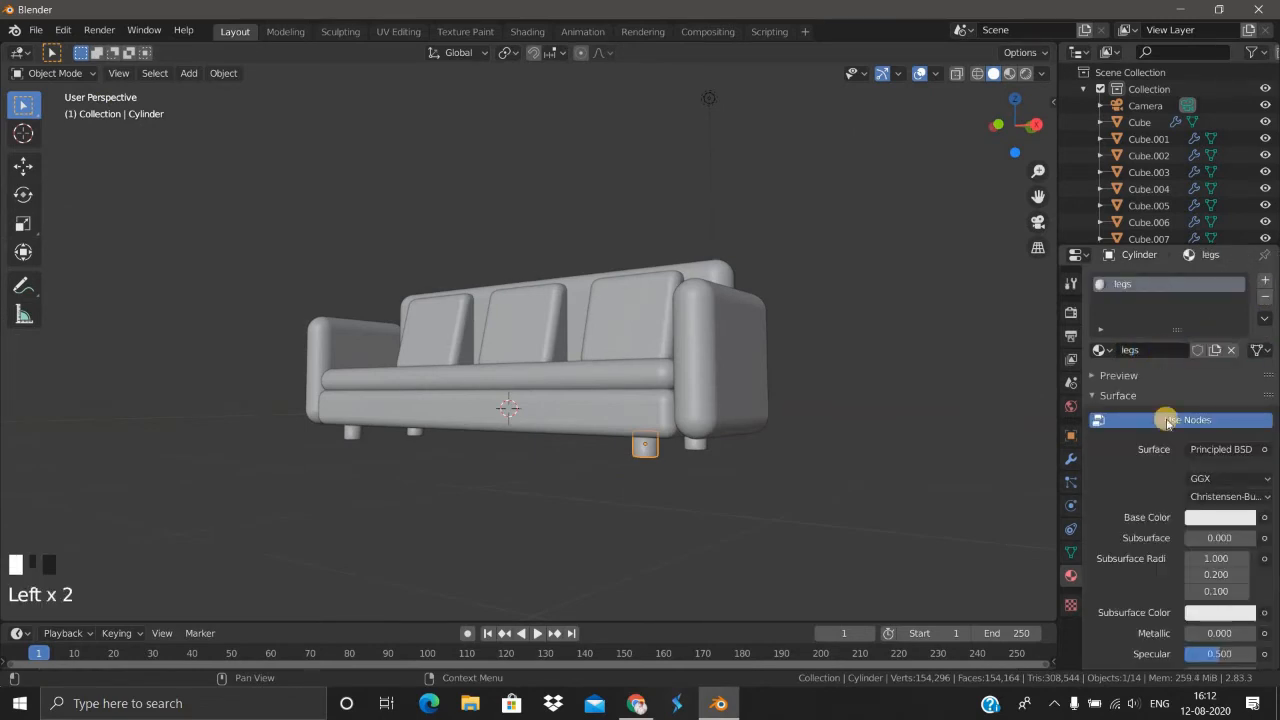
Step: Set the legs material's Base Color to a light orange with R 0.929, G 0.478, B 0.301
click(1216, 517)
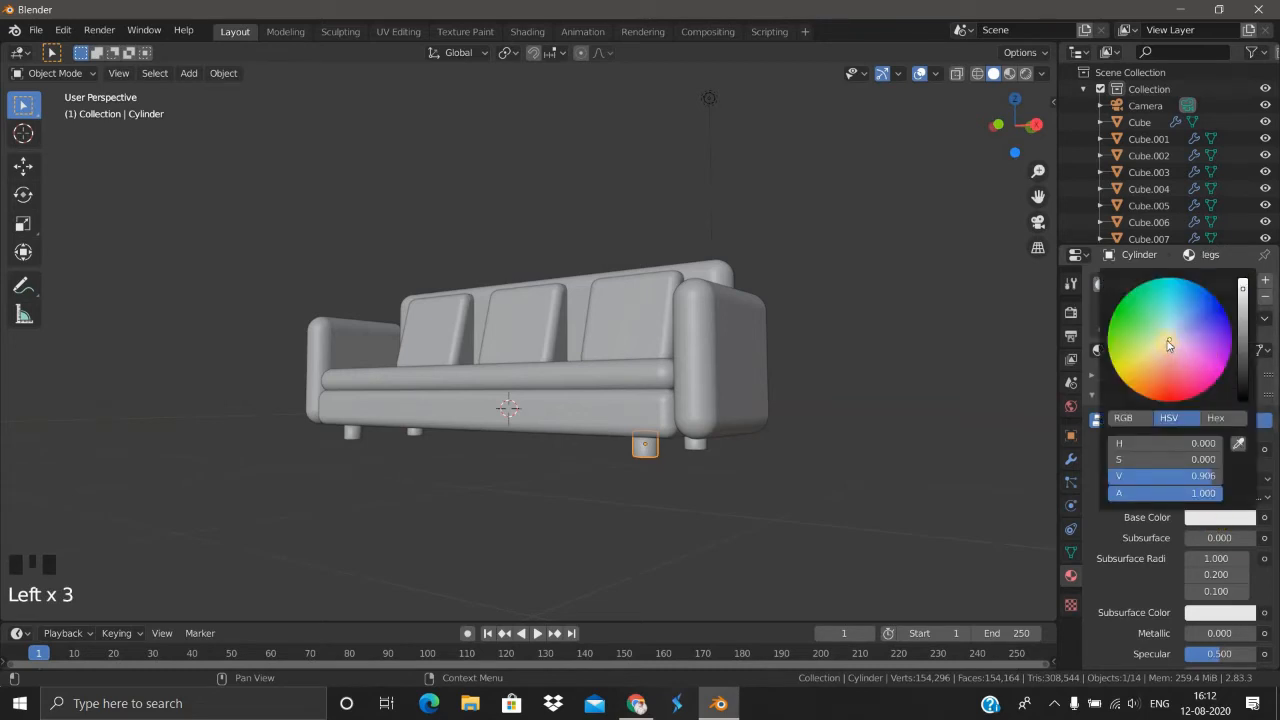
click(1243, 402)
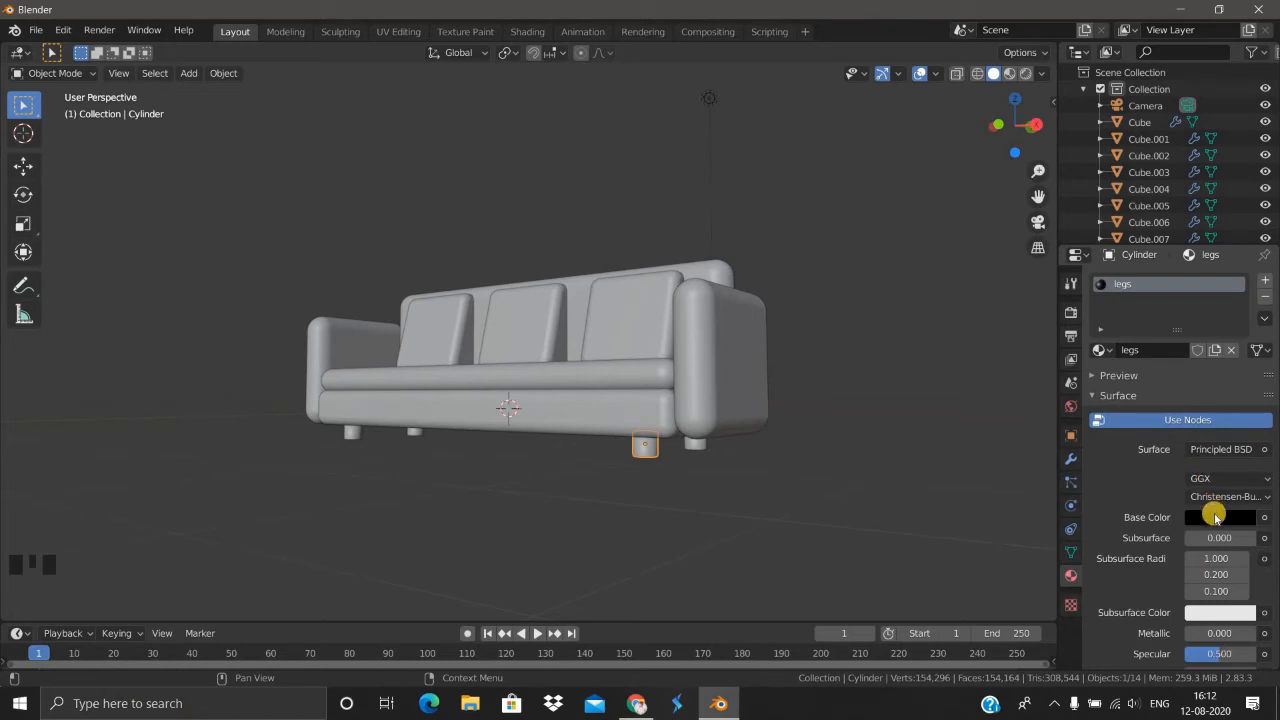
click(1219, 517)
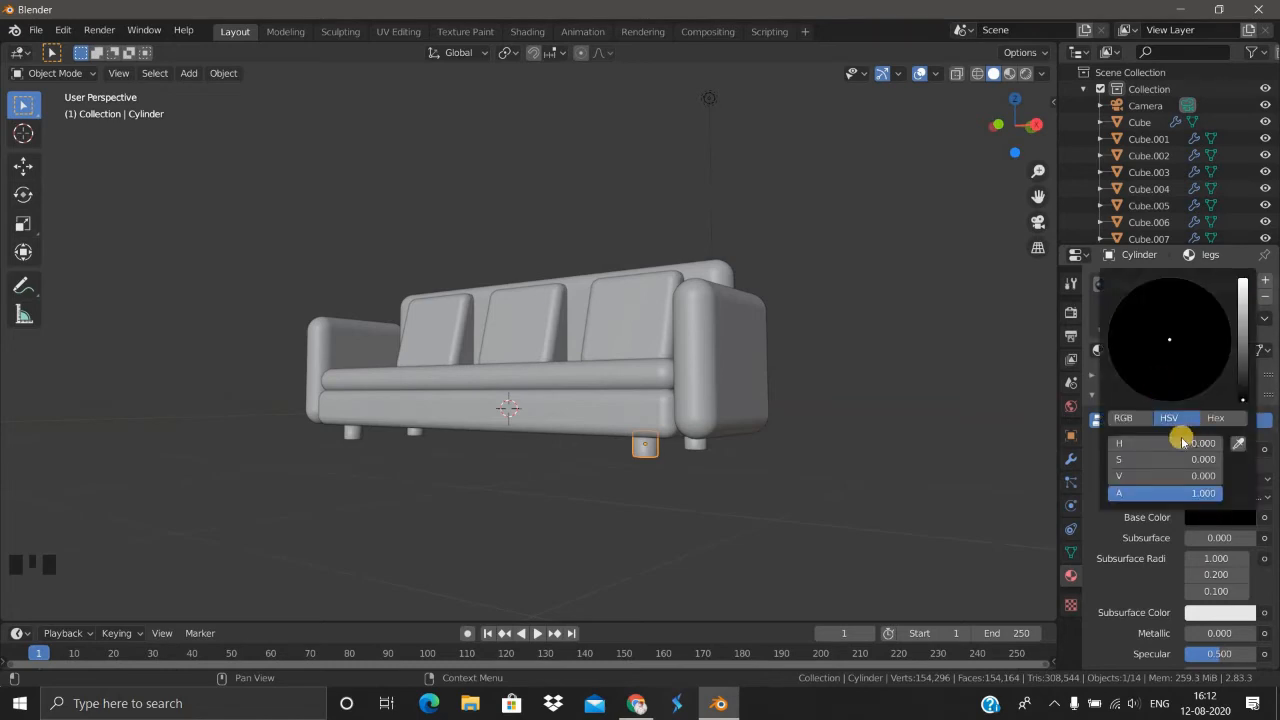
click(1130, 419)
click(1254, 283)
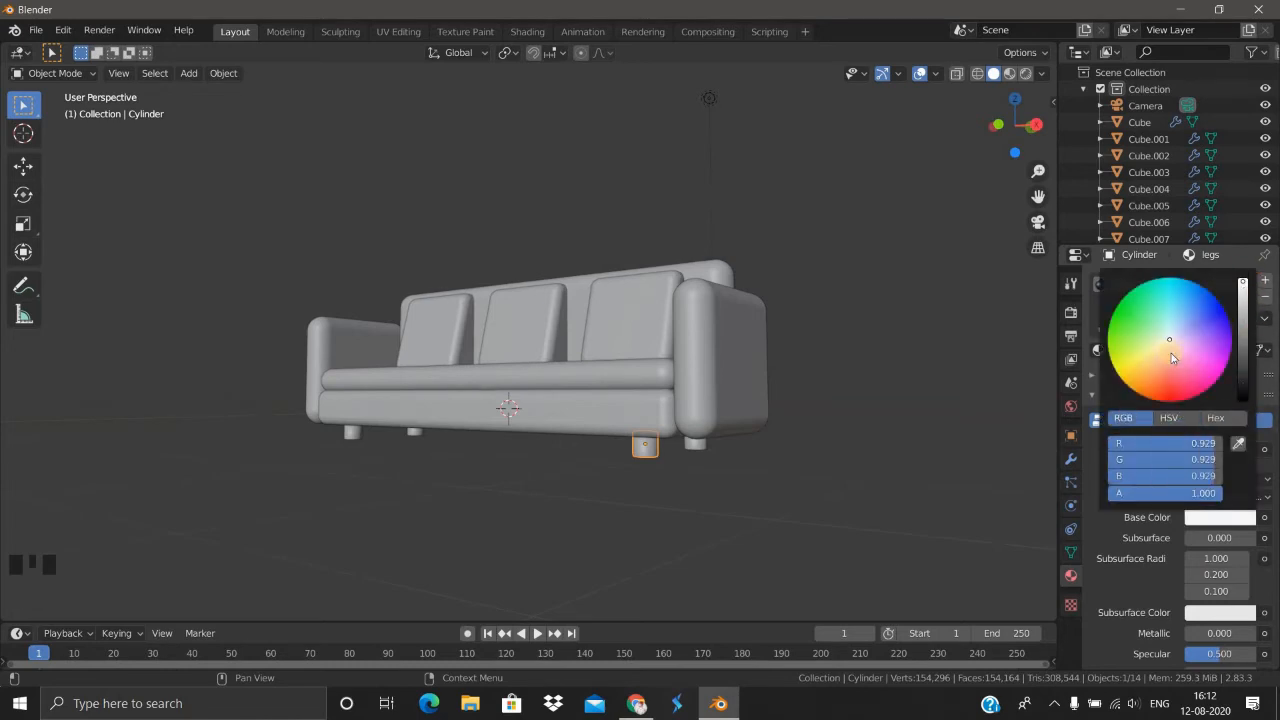
click(1157, 351)
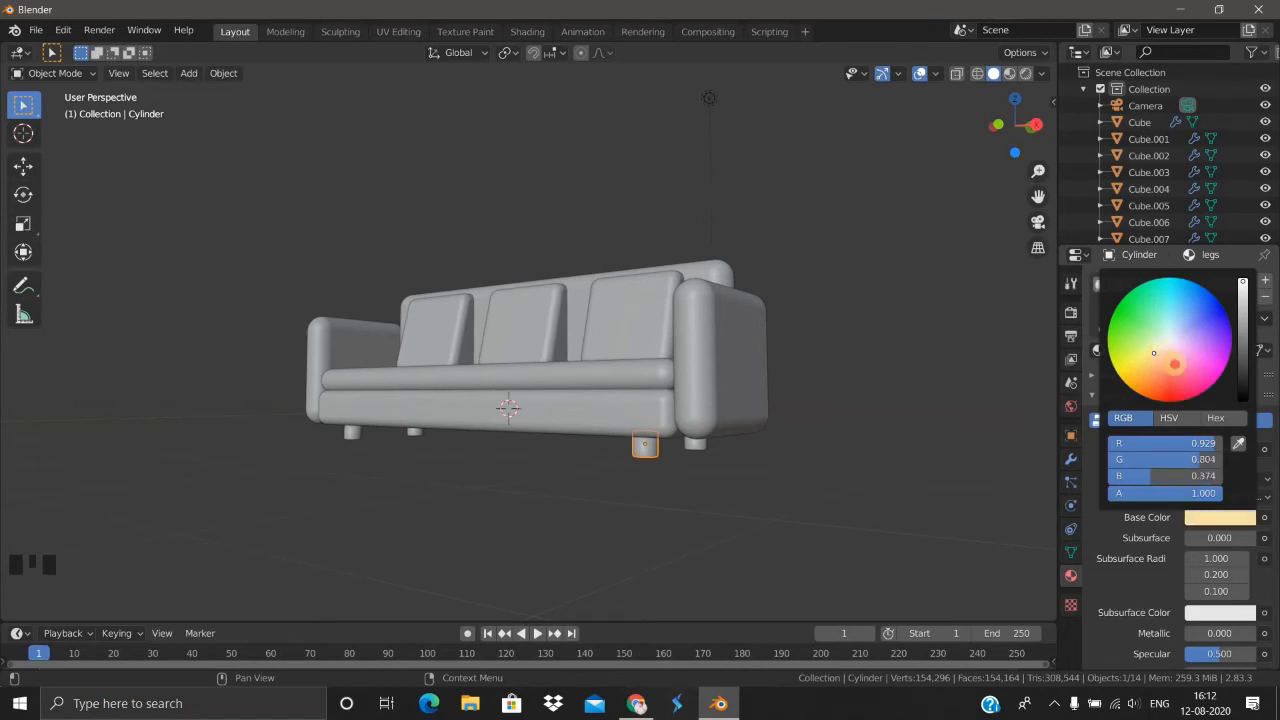
click(1167, 366)
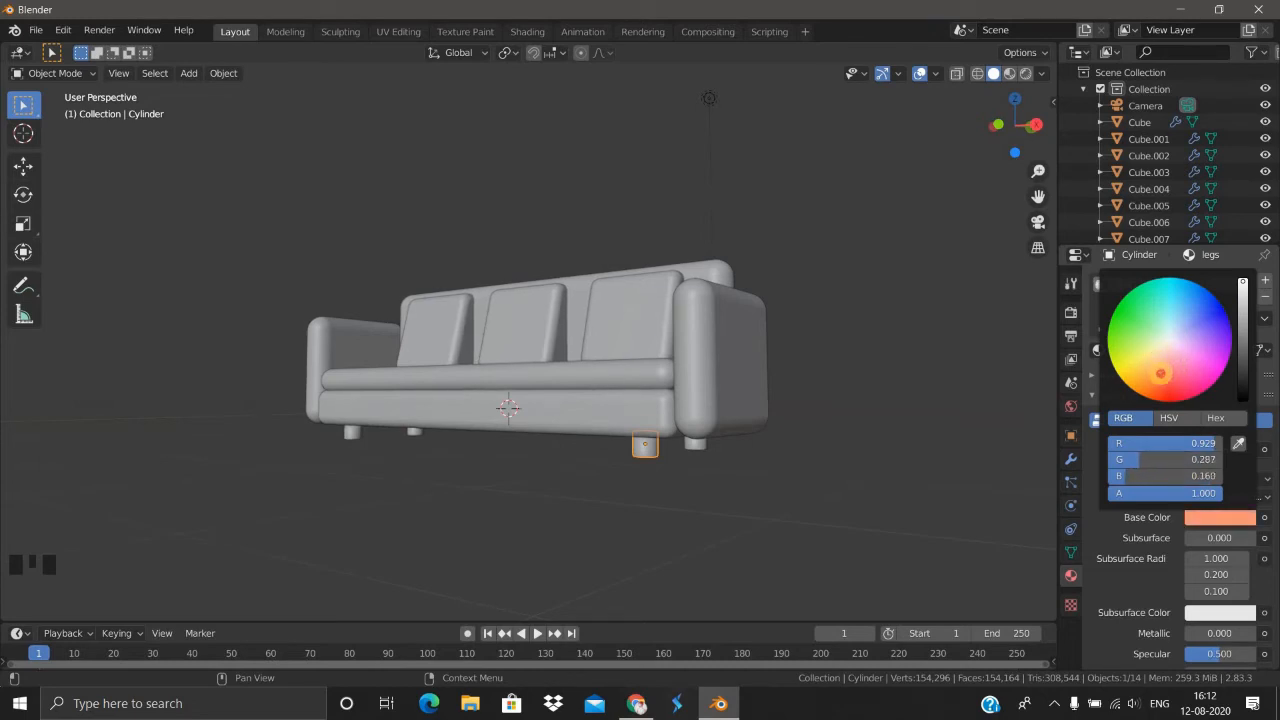
click(1160, 364)
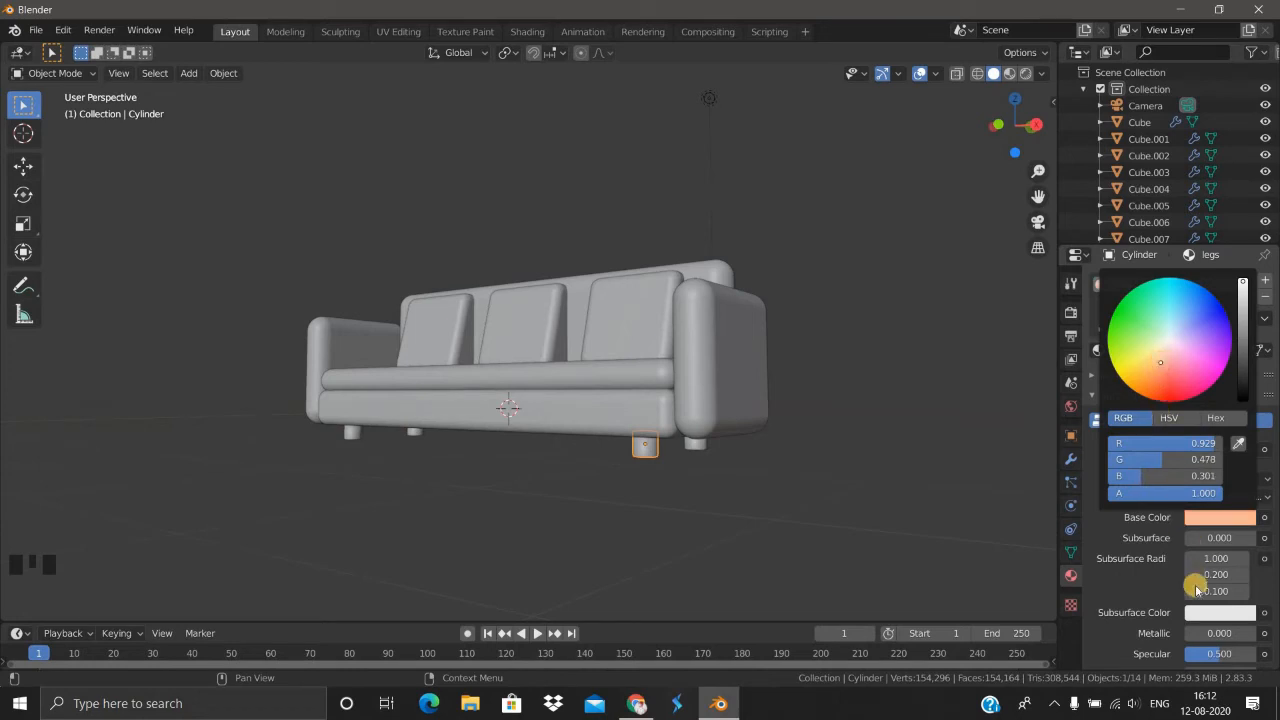
Step: Set the legs material's Metallic to 0, Specular to about 0.601 and Roughness to about 0.794
scroll(1190, 585, down, 2)
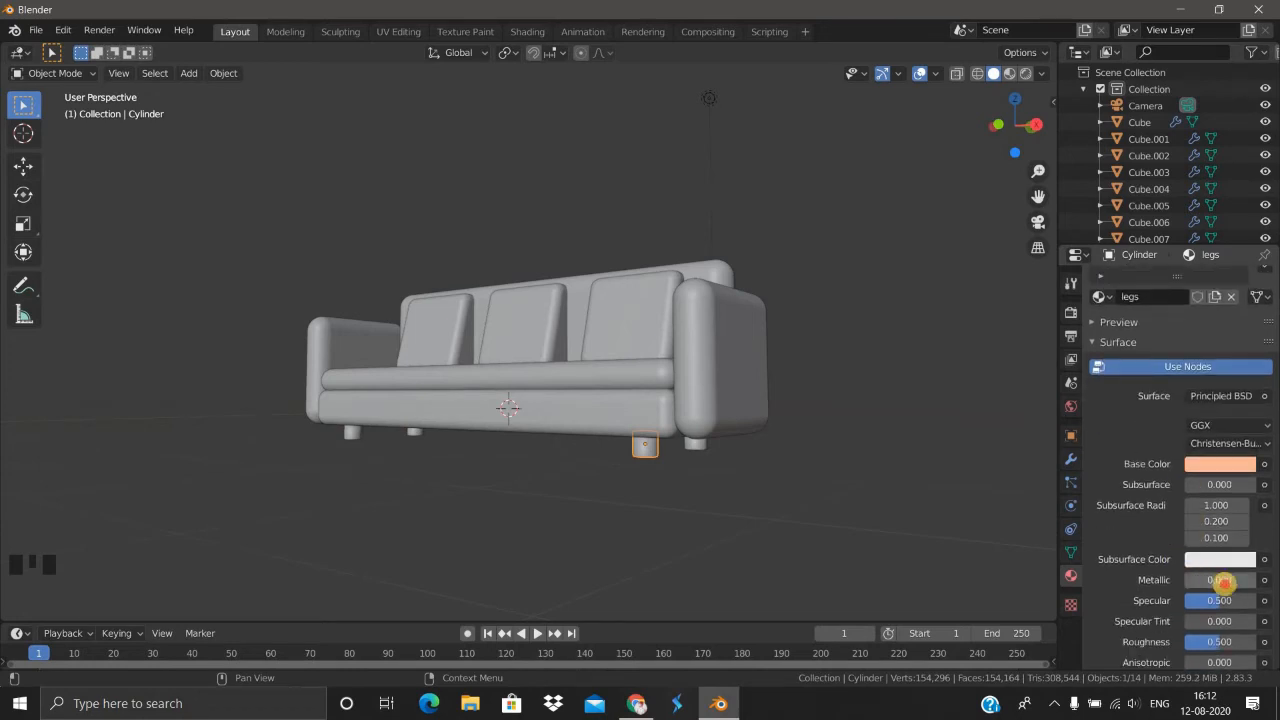
drag(1224, 582, 1223, 586)
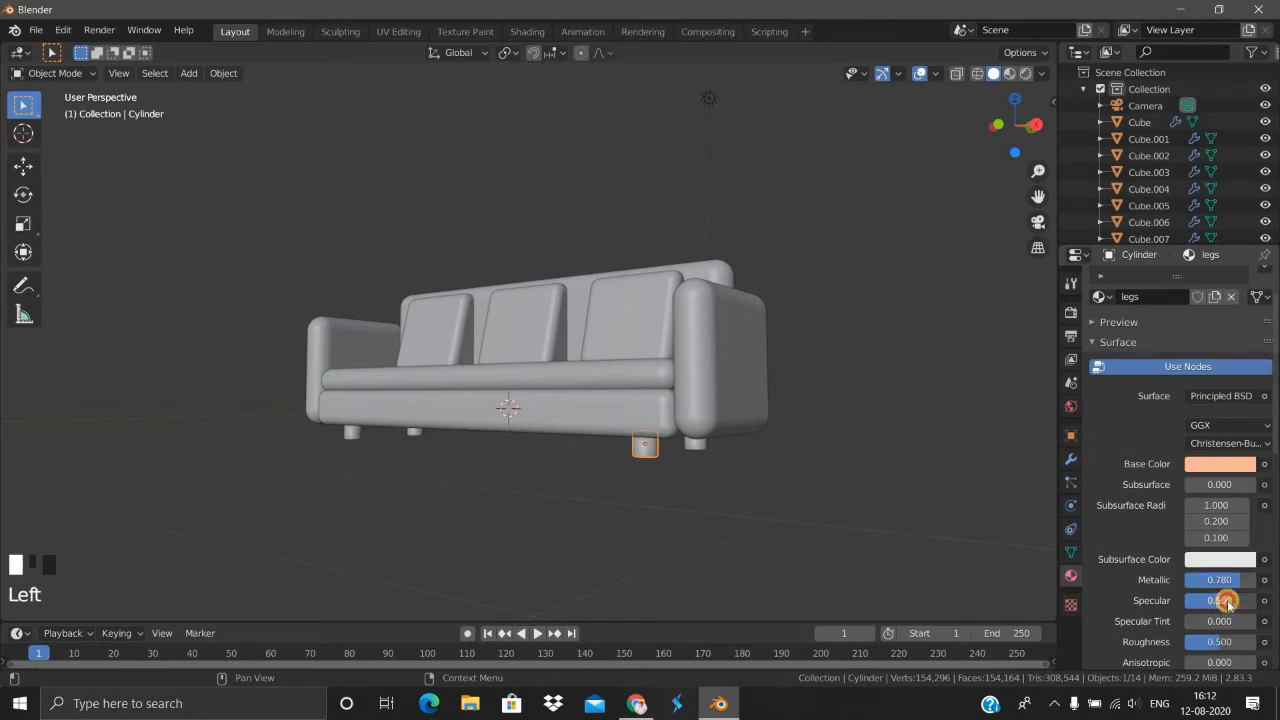
scroll(1221, 606, down, 3)
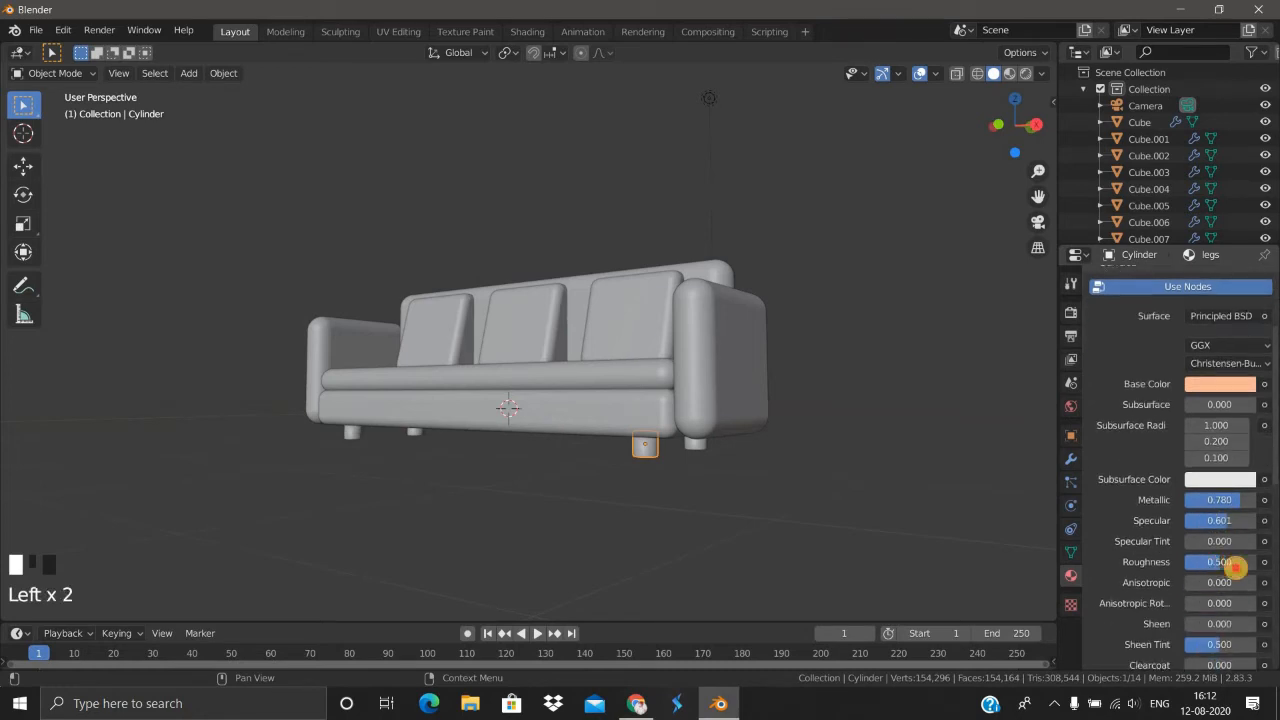
drag(1240, 569, 1196, 501)
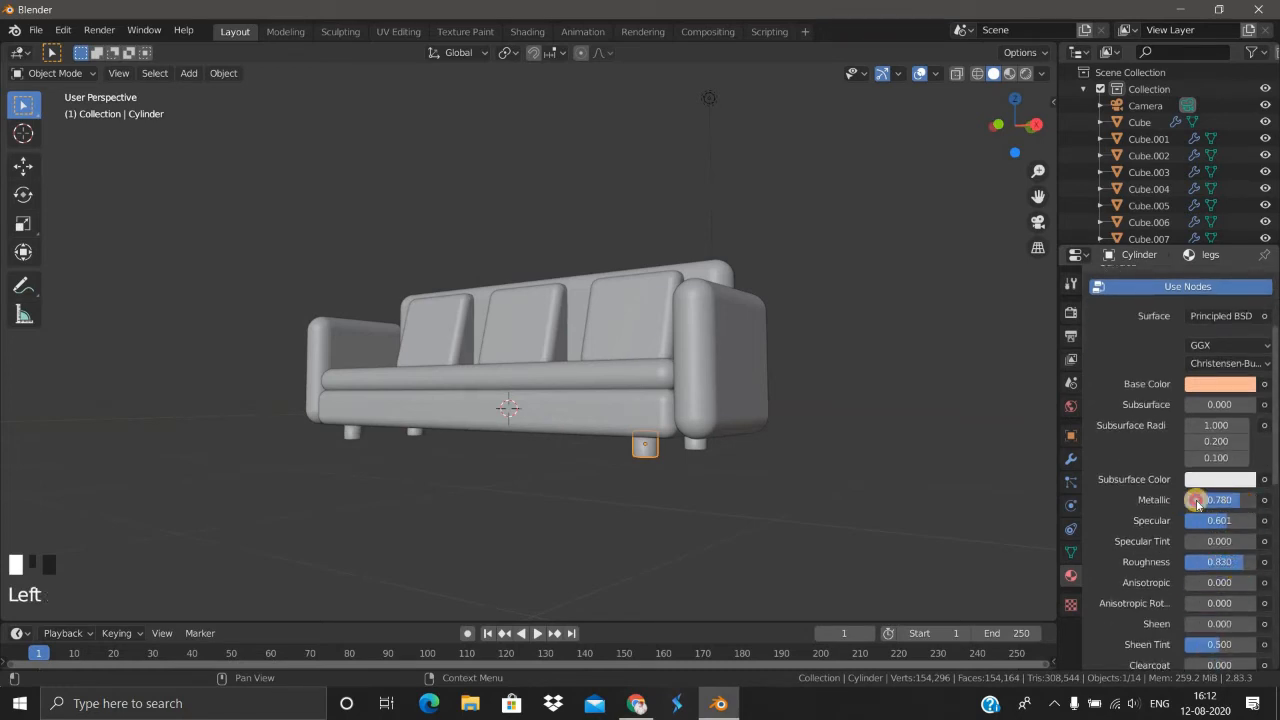
drag(1243, 561, 1249, 562)
drag(1208, 510, 1182, 500)
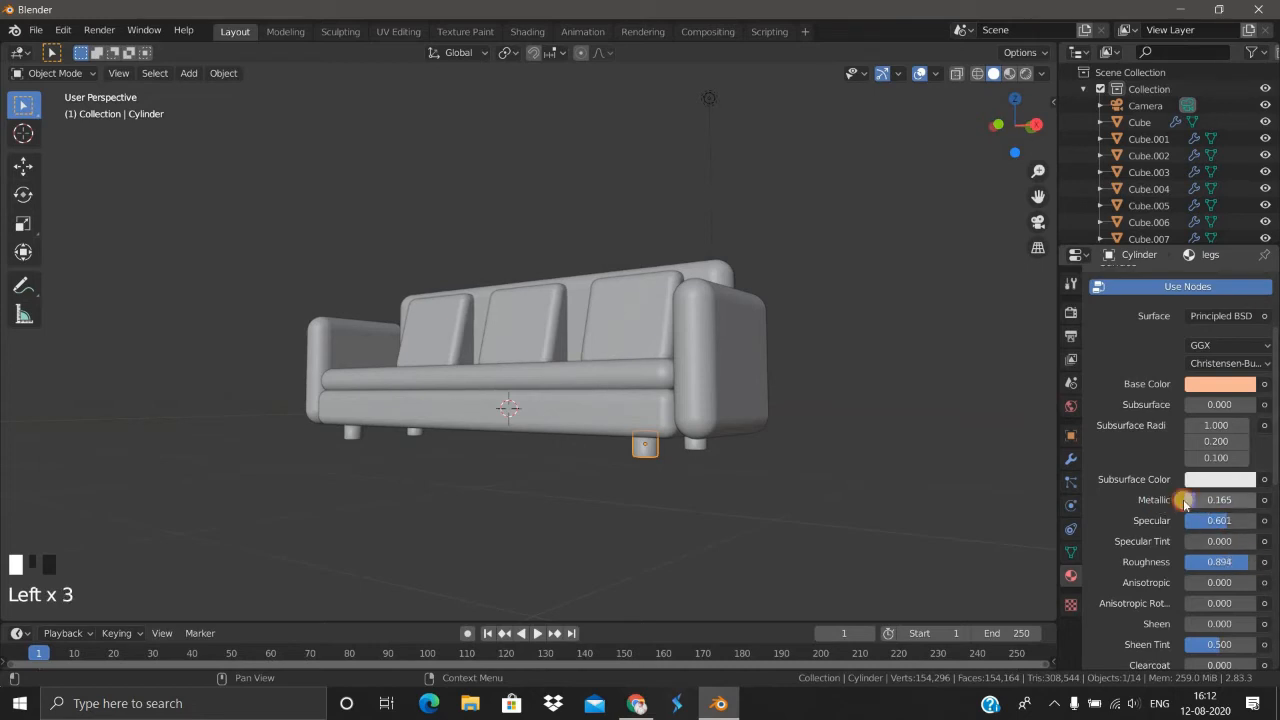
drag(1252, 572, 1232, 562)
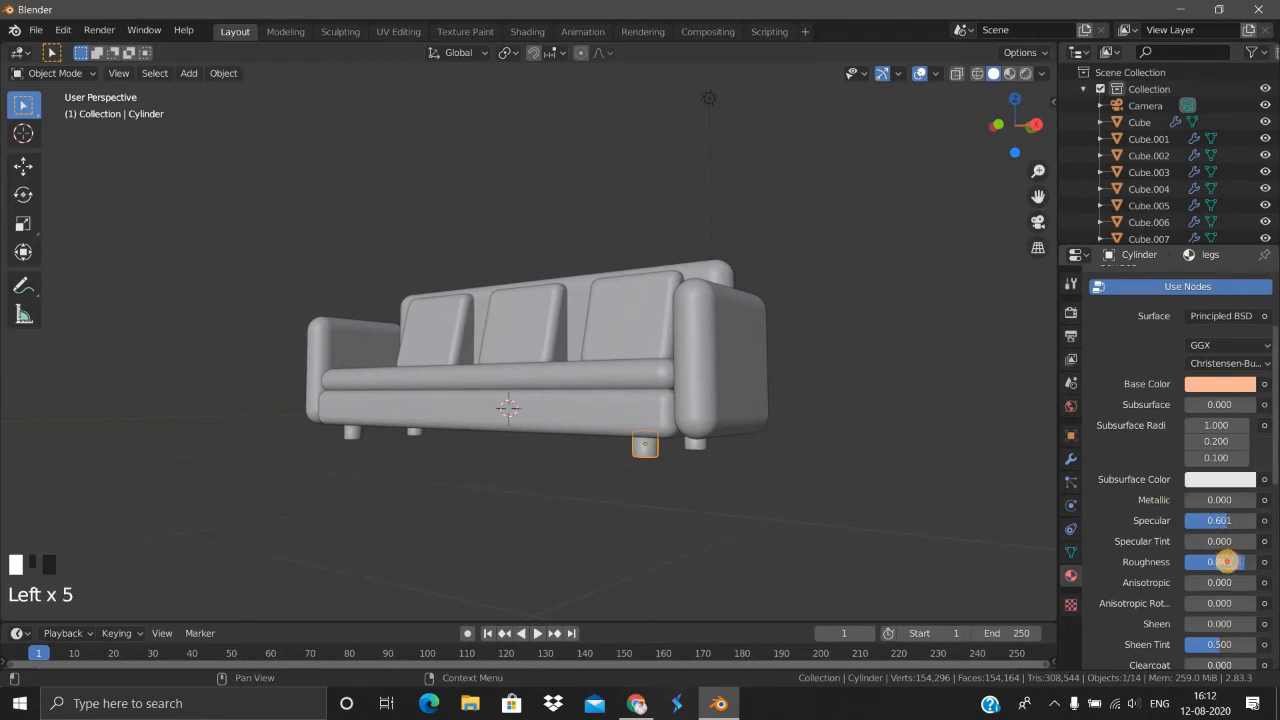
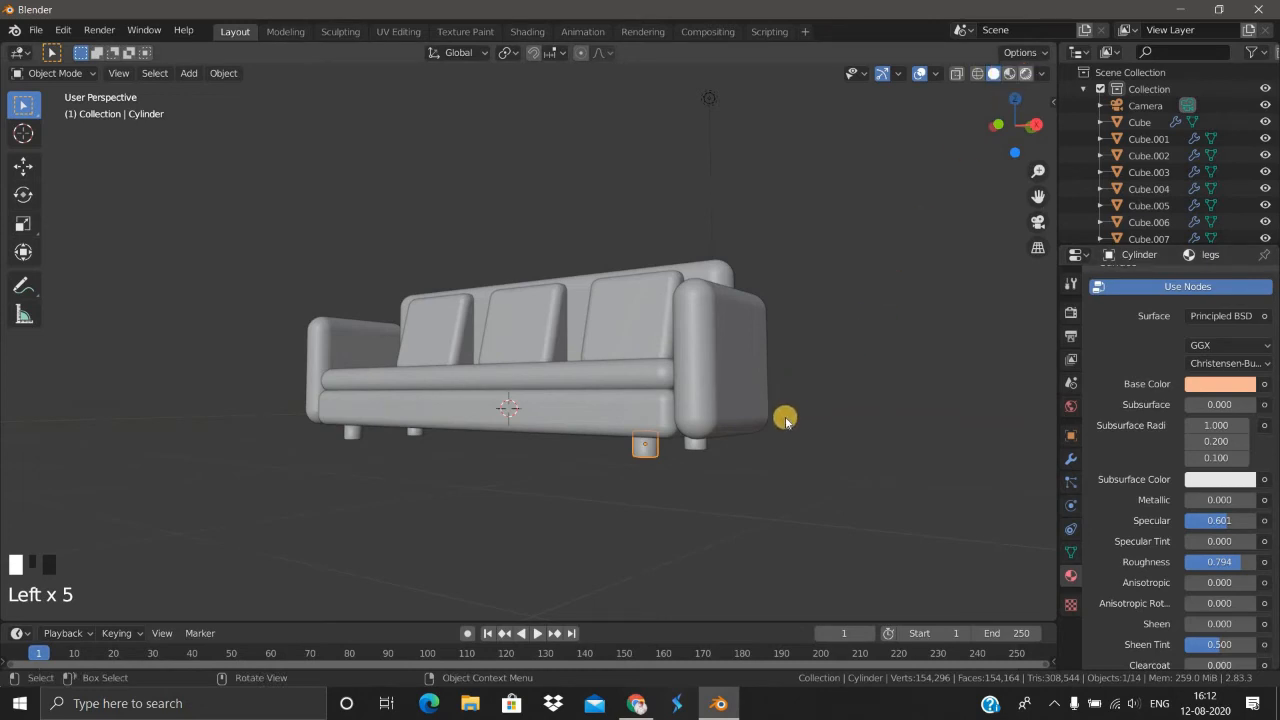
Step: Show the sofa in Rendered shading and set the legs material's Base Color to black
scroll(585, 531, up, 1)
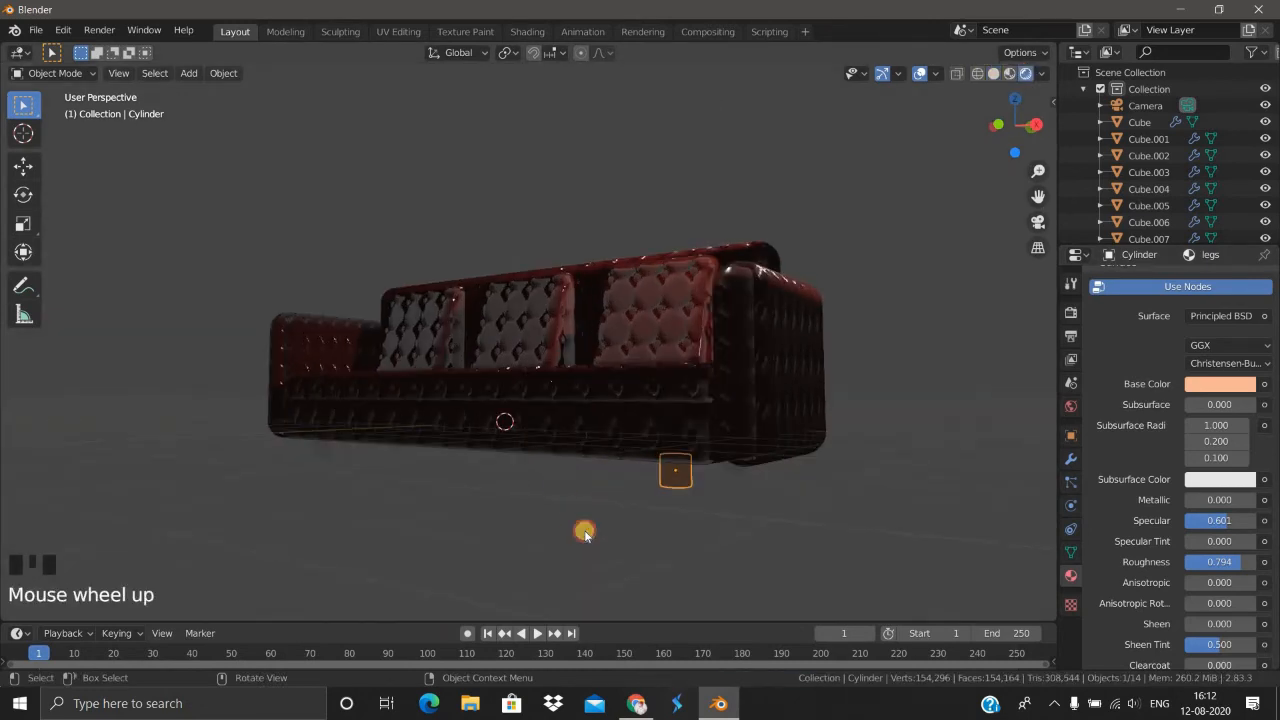
click(575, 525)
mouse_move(520, 506)
middle_down()
mouse_move(397, 486)
mouse_move(611, 531)
mouse_move(719, 479)
middle_up()
click(722, 467)
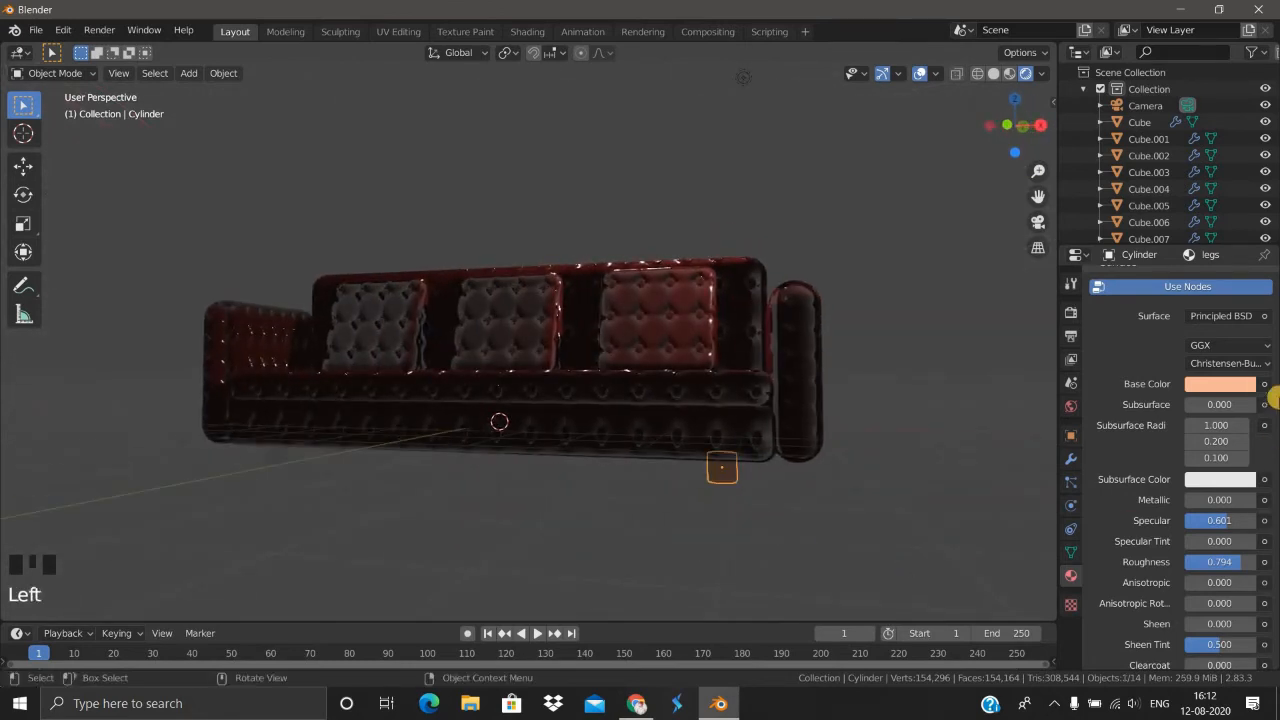
scroll(1213, 443, up, 2)
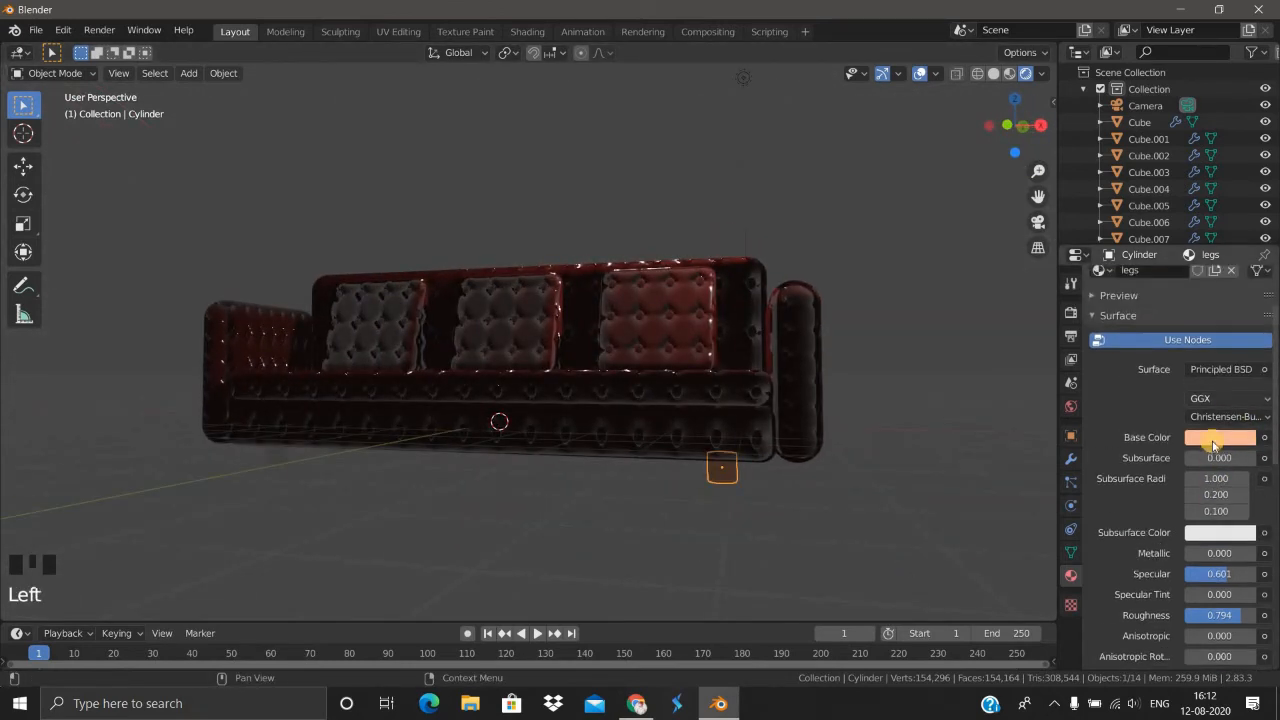
click(1220, 437)
drag(1246, 306, 871, 523)
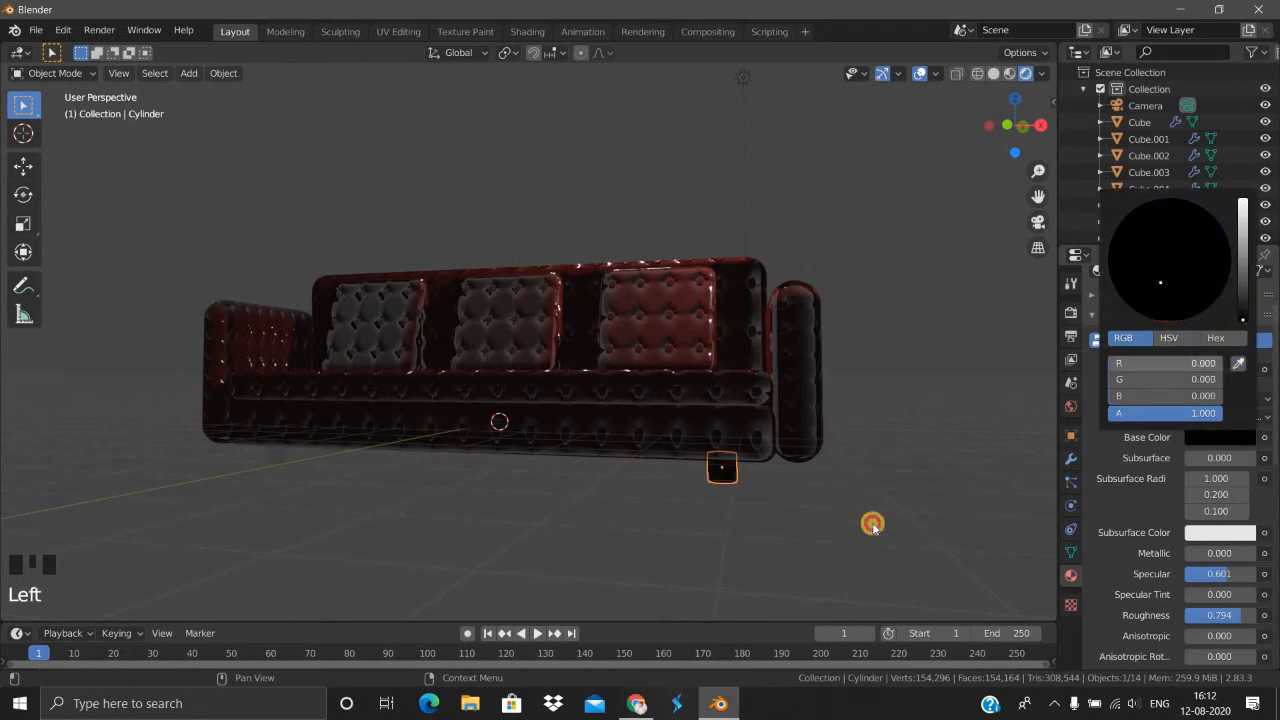
click(830, 494)
Step: Assign the existing legs material to the back leg at the +X end of the sofa
middle_drag(830, 494, 734, 440)
scroll(1125, 420, up, 3)
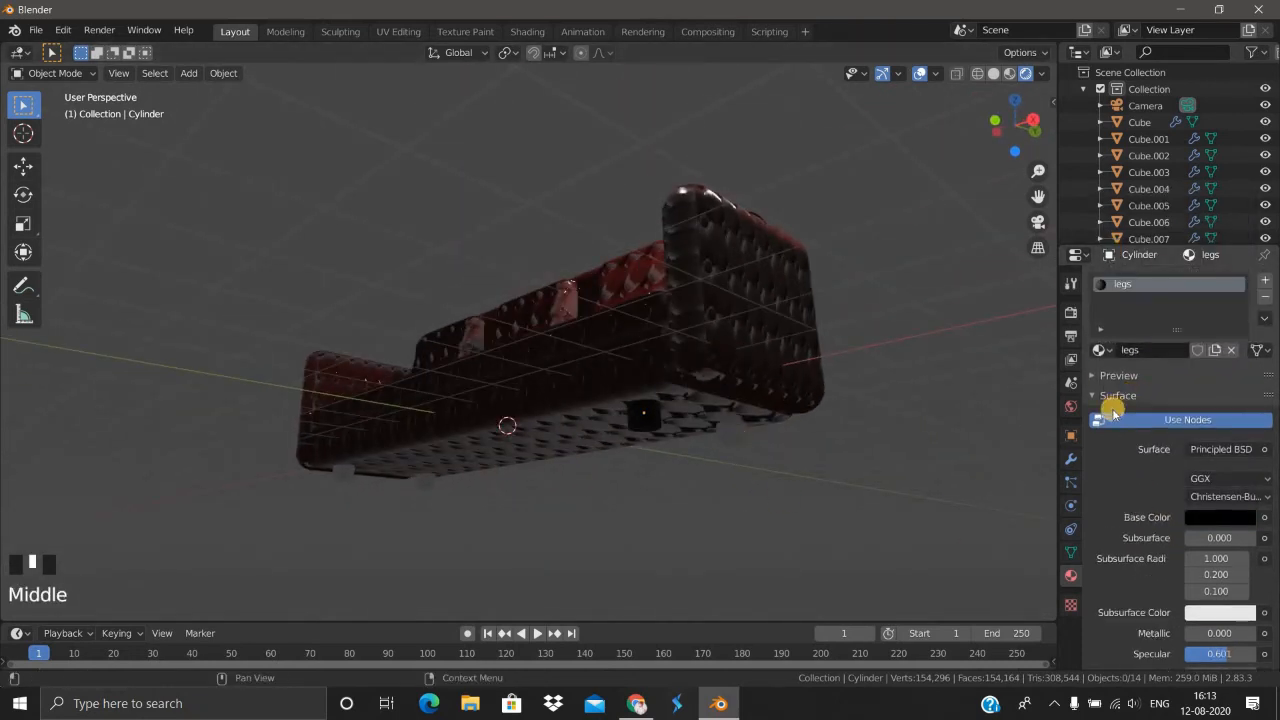
click(738, 438)
click(731, 432)
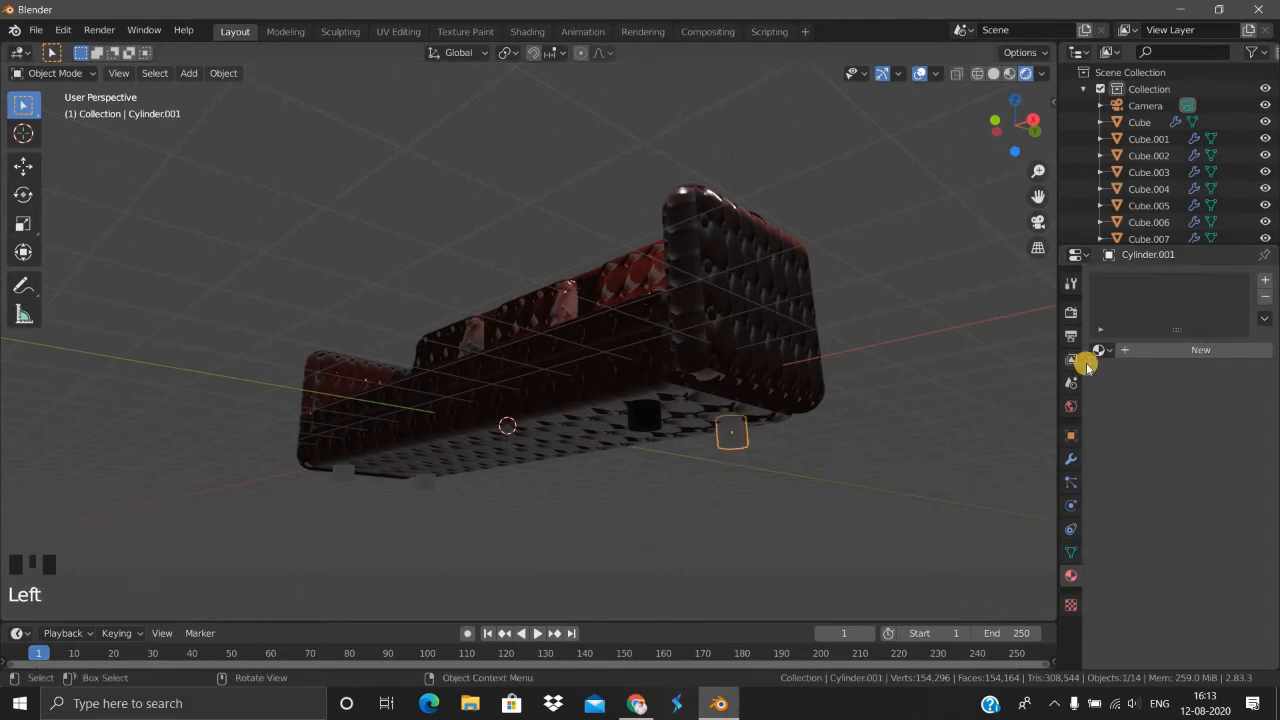
click(1101, 350)
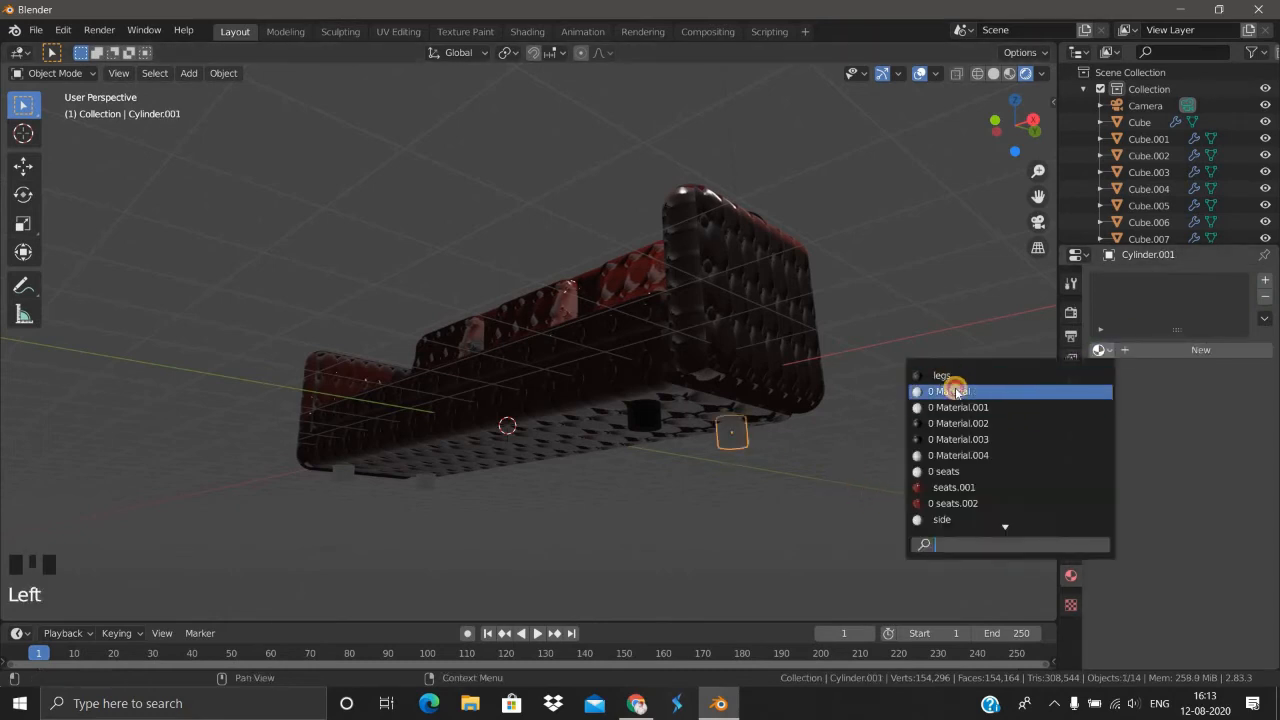
click(955, 377)
Step: Assign the existing legs material to both legs at the -X end of the sofa
click(416, 496)
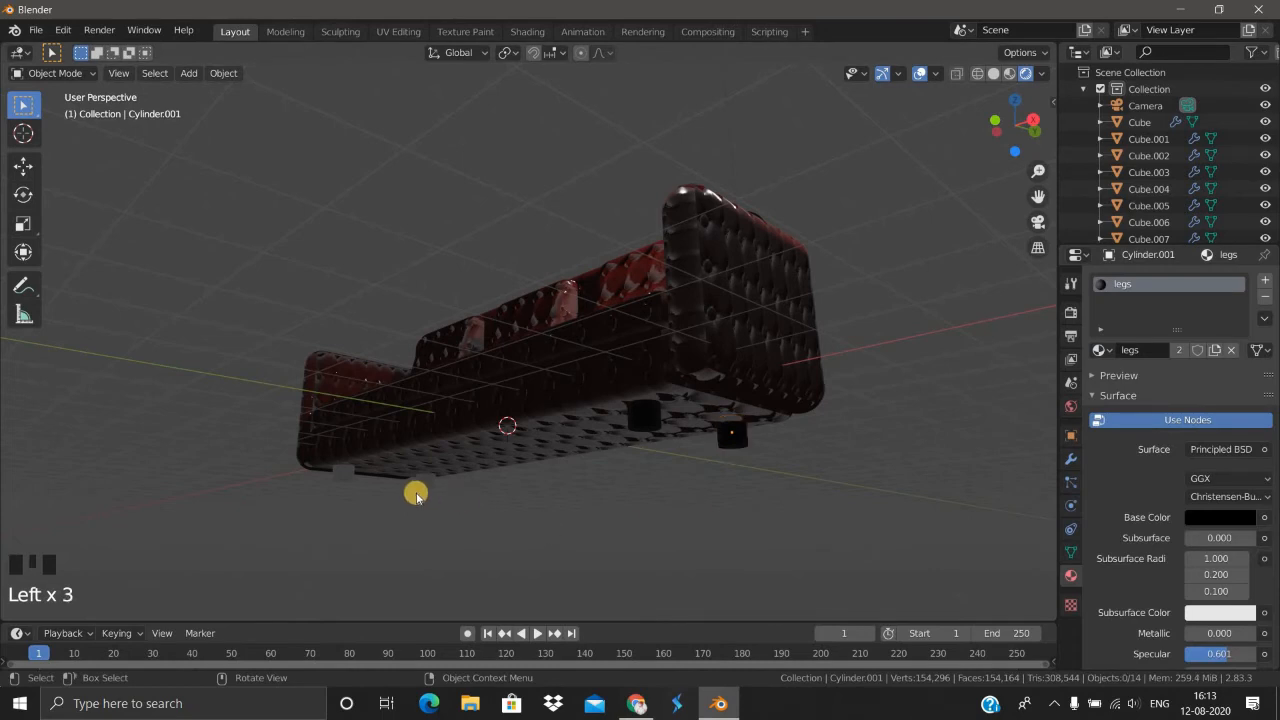
click(422, 485)
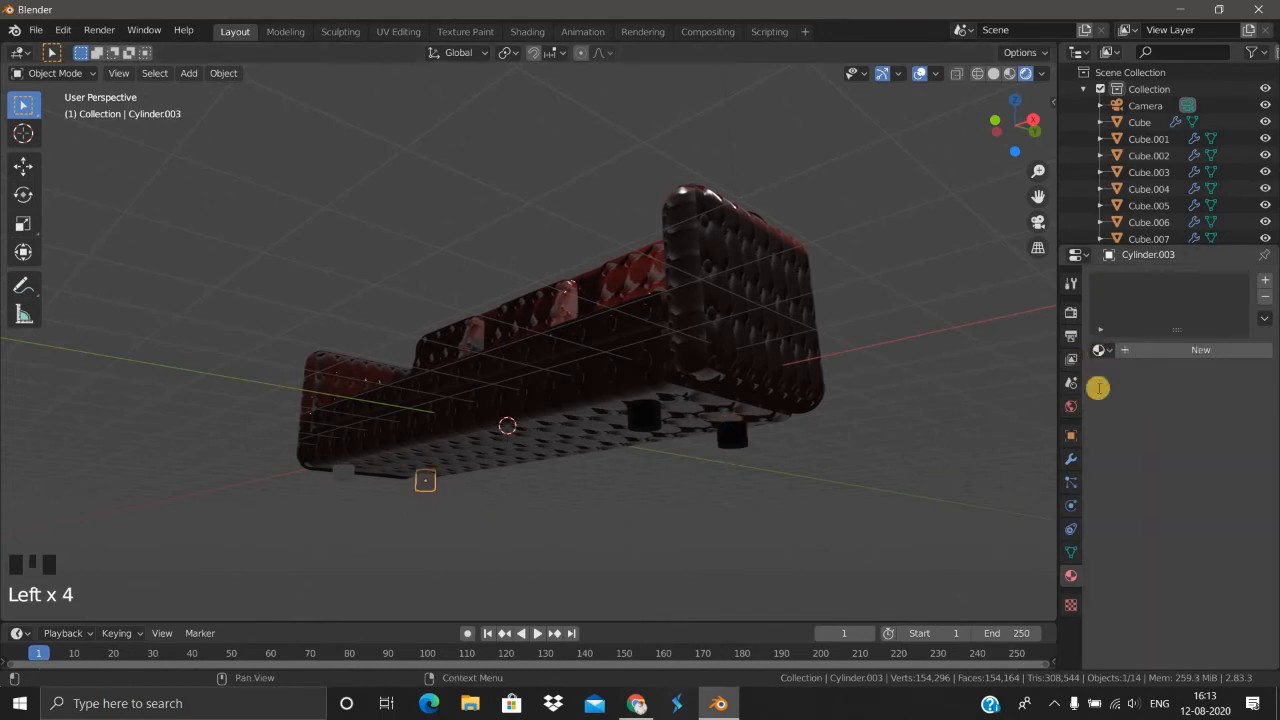
click(1101, 350)
click(360, 482)
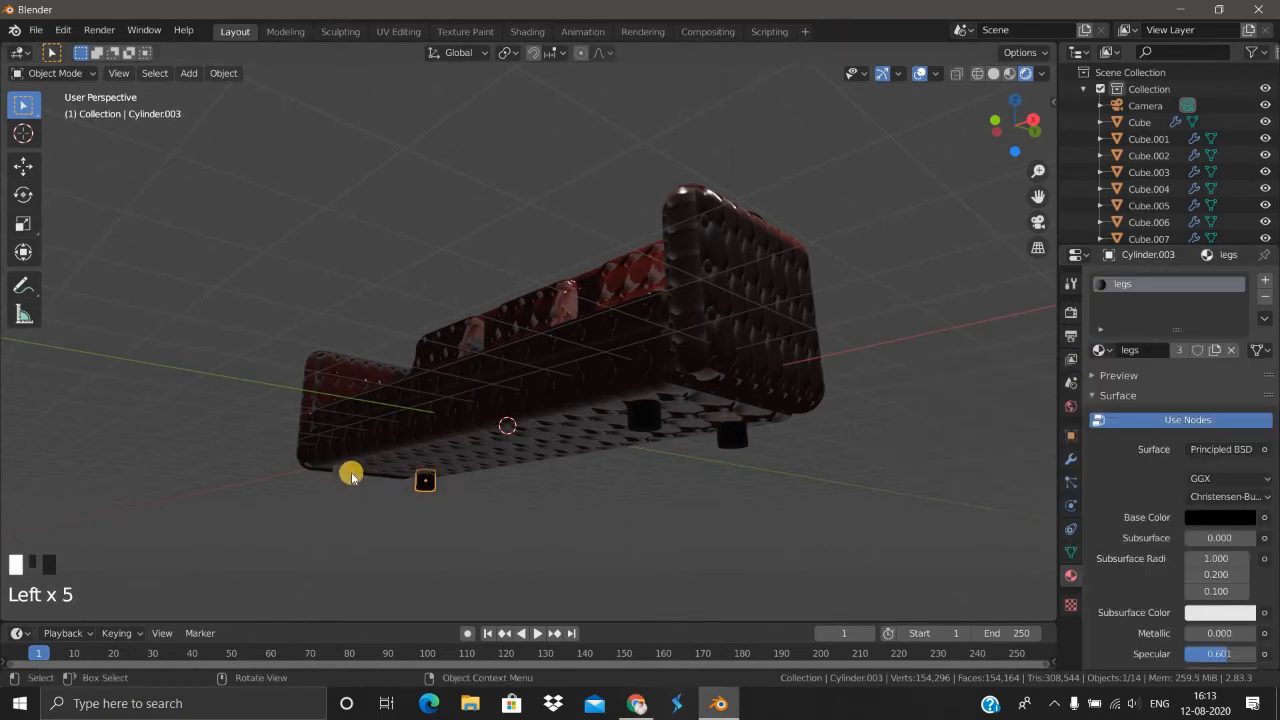
click(1105, 354)
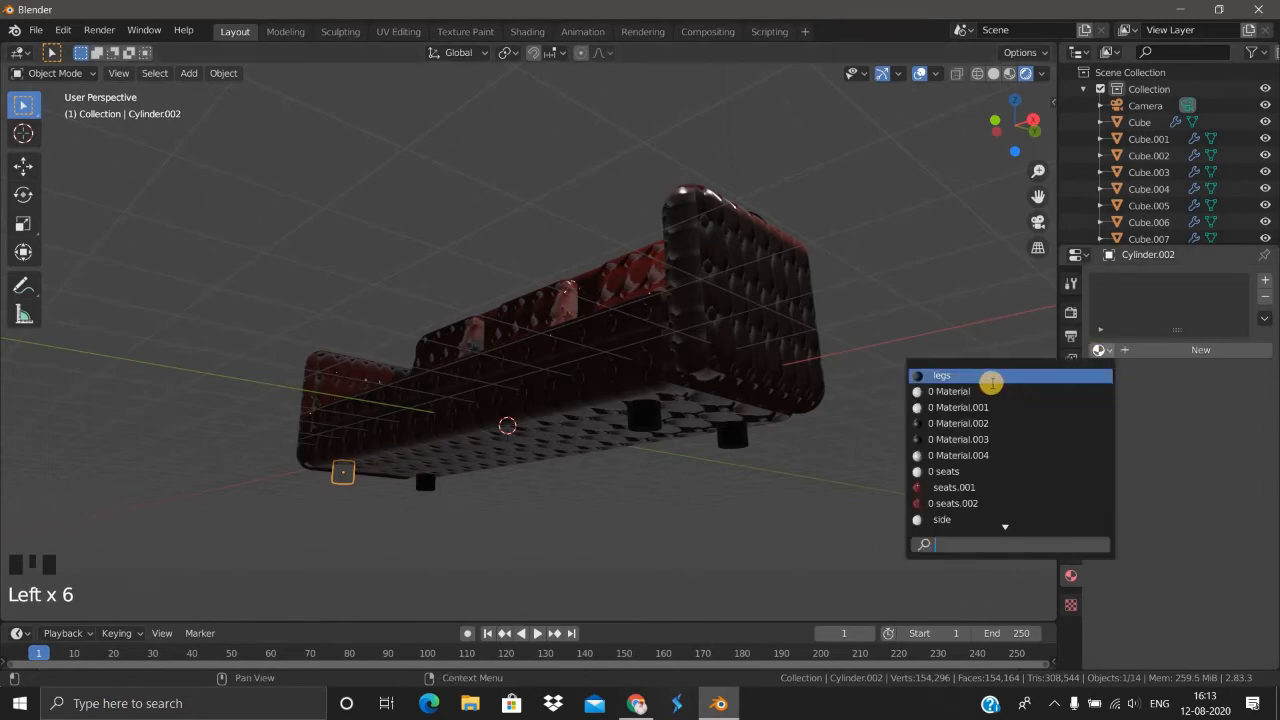
click(940, 375)
Step: Inspect the rendered sofa and its black legs from several angles and select the middle cushion
middle_drag(849, 546, 714, 534)
scroll(688, 541, up, 2)
scroll(766, 457, down, 2)
click(763, 426)
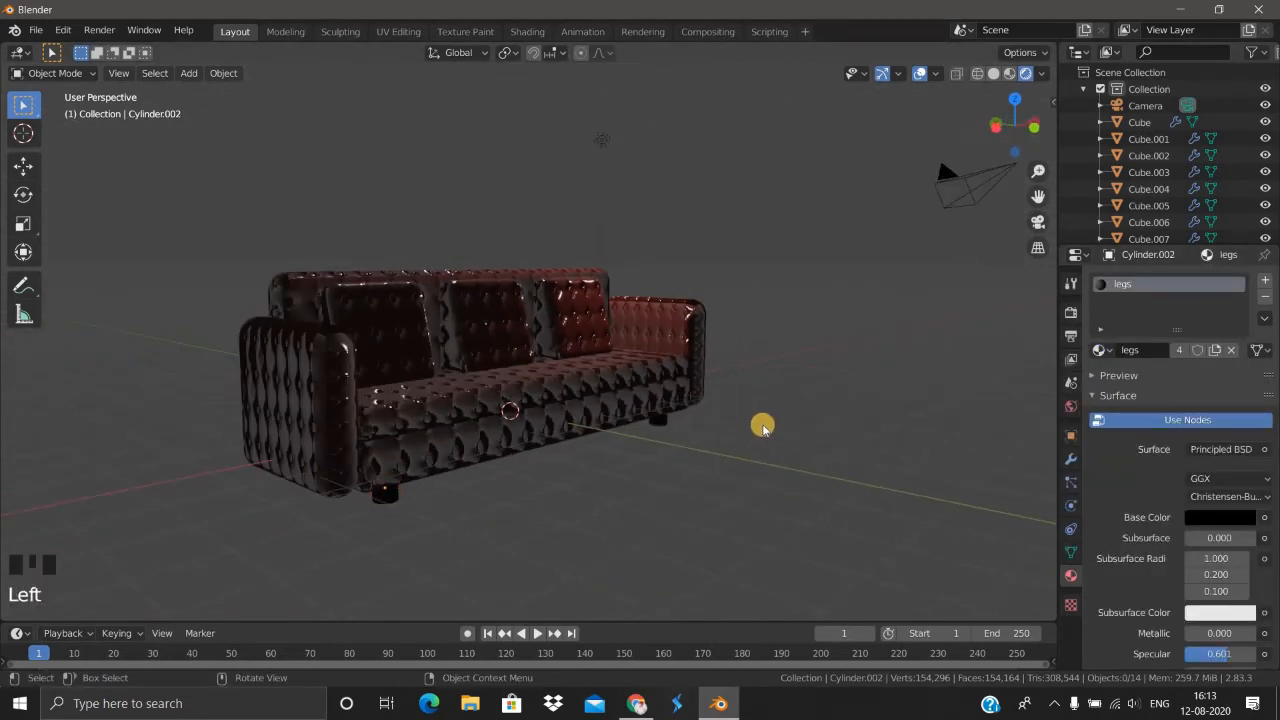
middle_drag(763, 426, 508, 355)
scroll(580, 486, down, 3)
scroll(586, 497, up, 2)
click(508, 355)
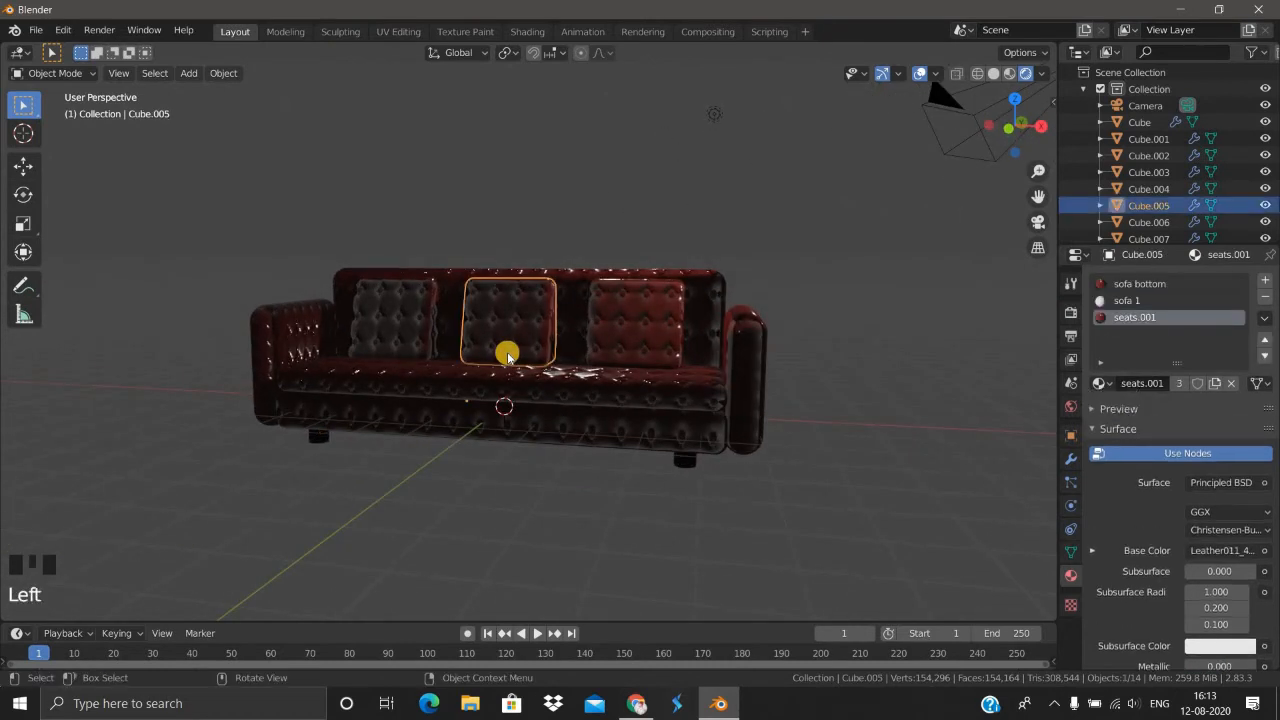
key(g)
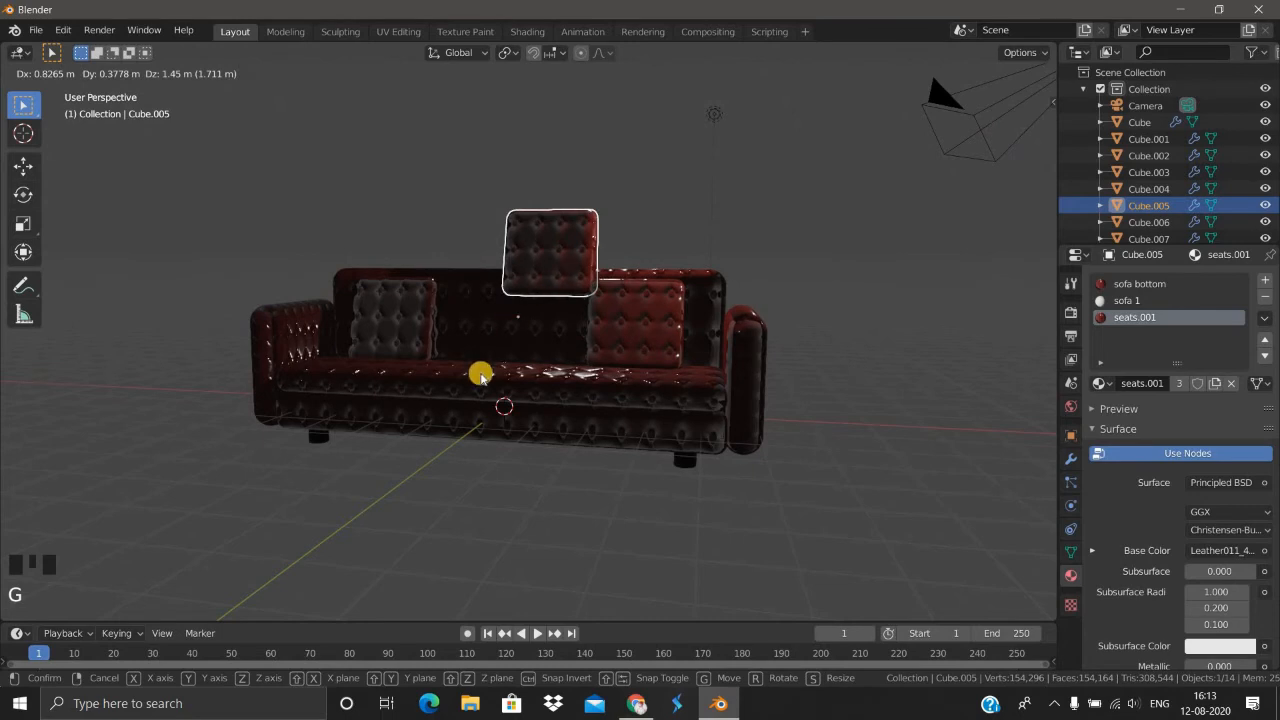
right_click(480, 375)
scroll(491, 480, down, 3)
middle_drag(509, 491, 519, 490)
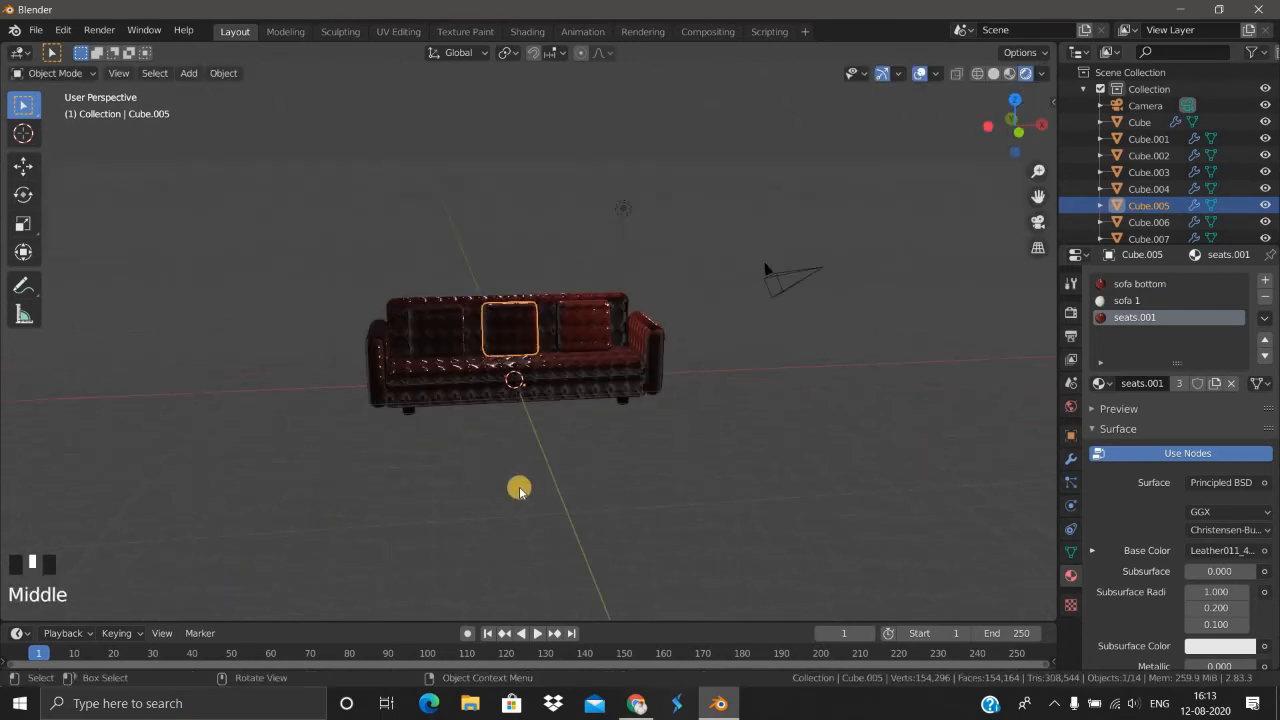
key(a)
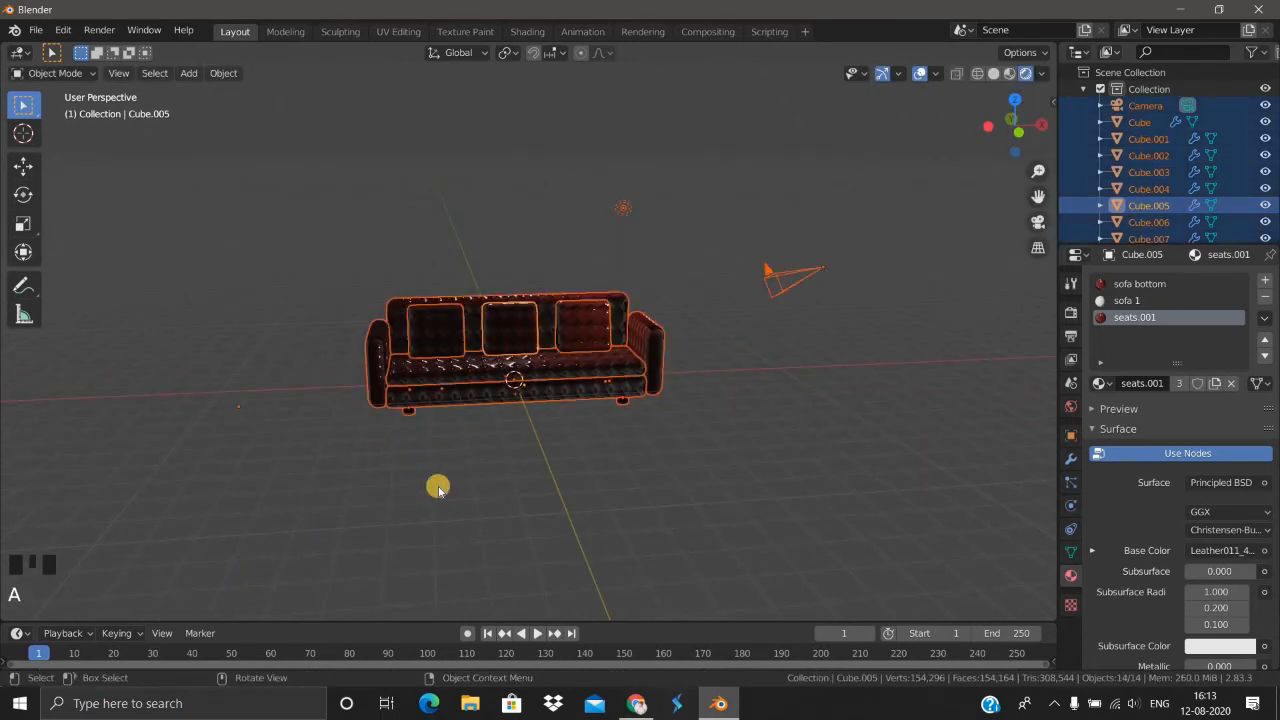
click(440, 488)
Step: Add an empty and move it along the X axis to just beyond the sofa's -X end
key(shift+a)
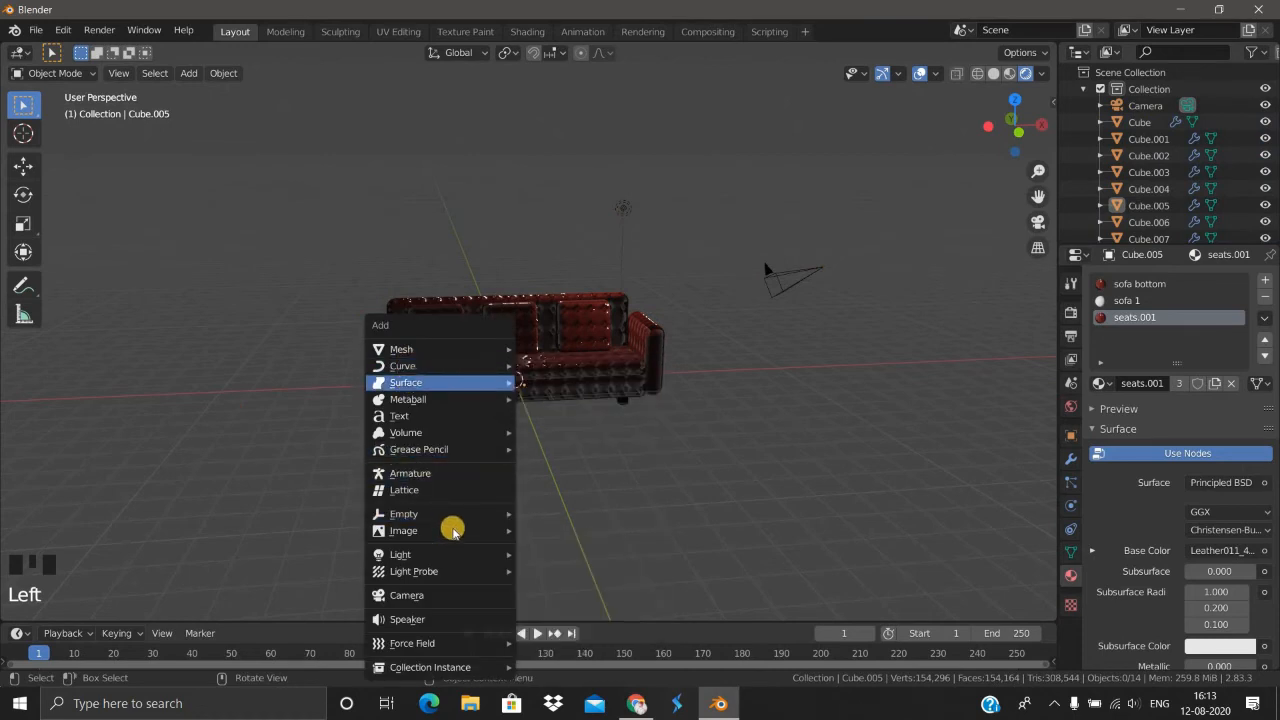
mouse_move(470, 514)
click(548, 514)
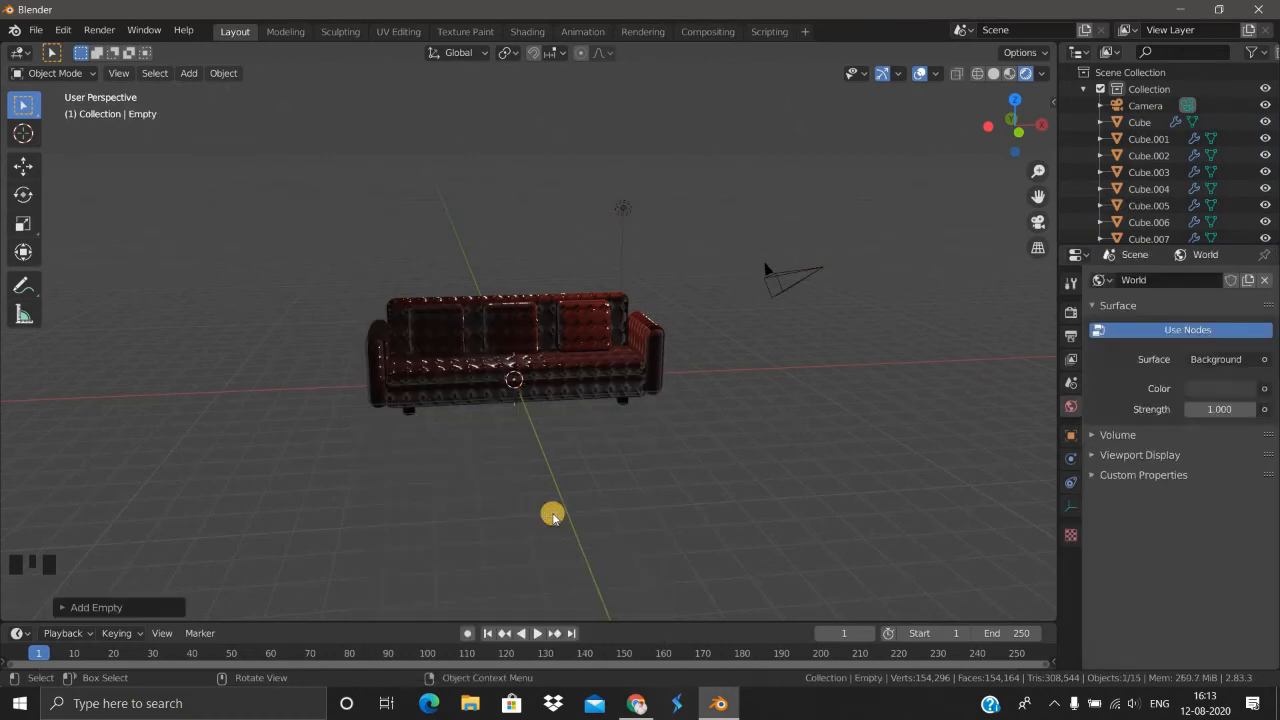
key(g)
key(x)
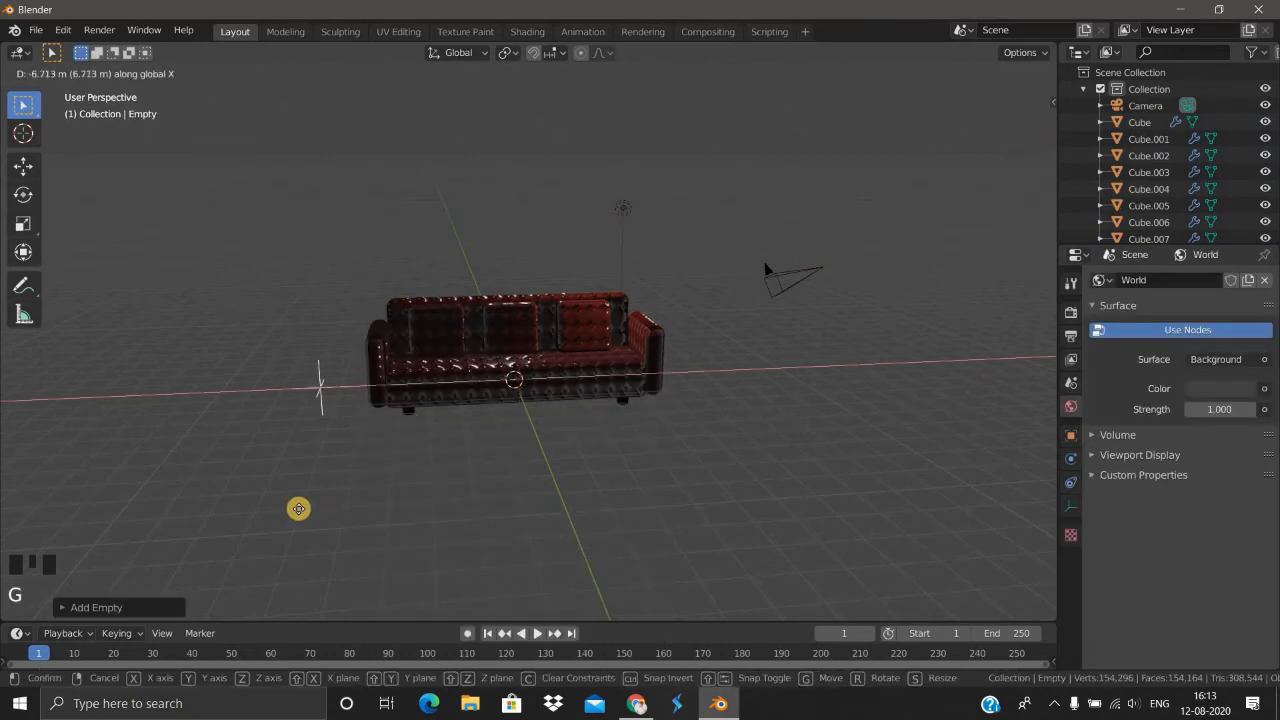
click(387, 452)
click(347, 358)
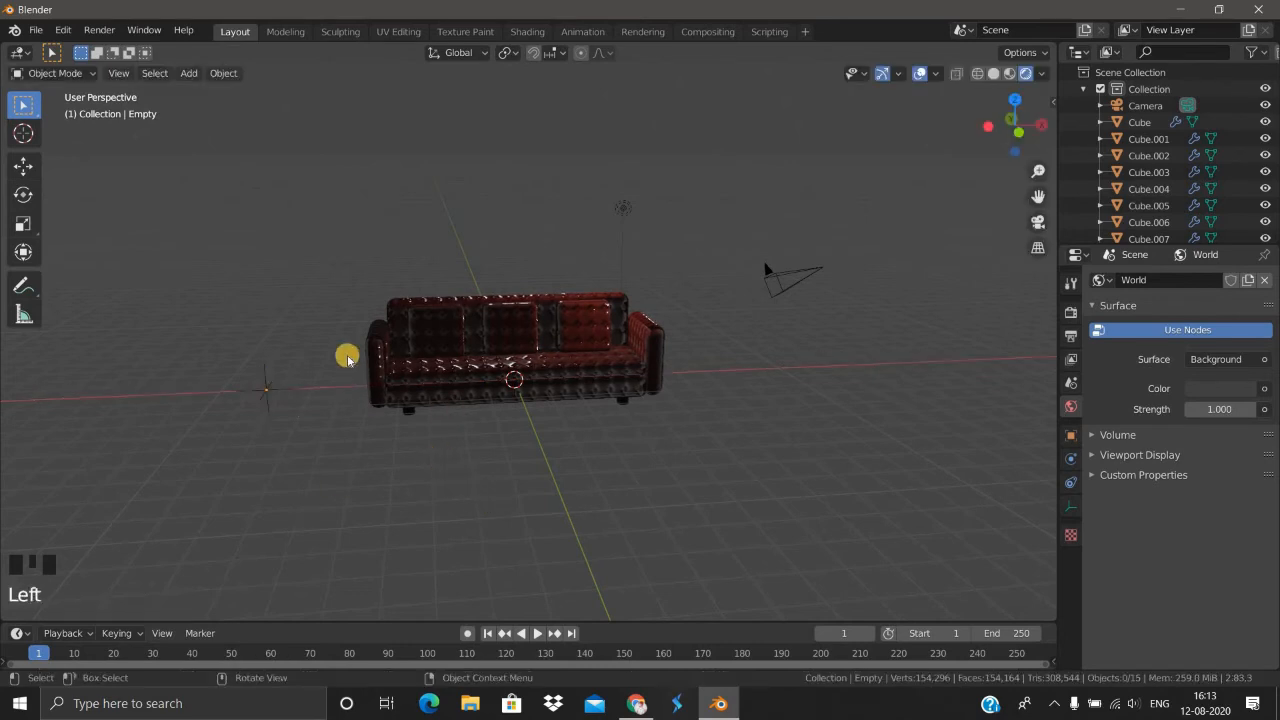
mouse_move(342, 297)
mouse_down()
mouse_move(661, 461)
mouse_move(688, 457)
mouse_up()
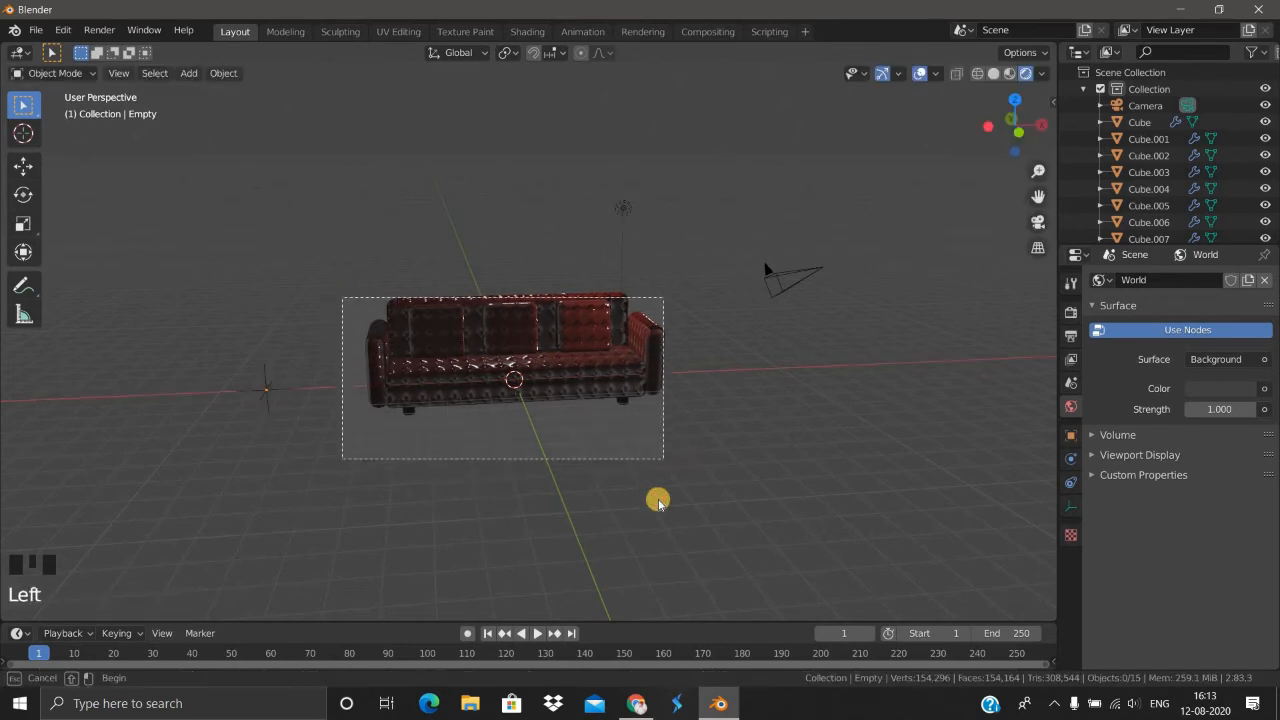
scroll(604, 523, up, 1)
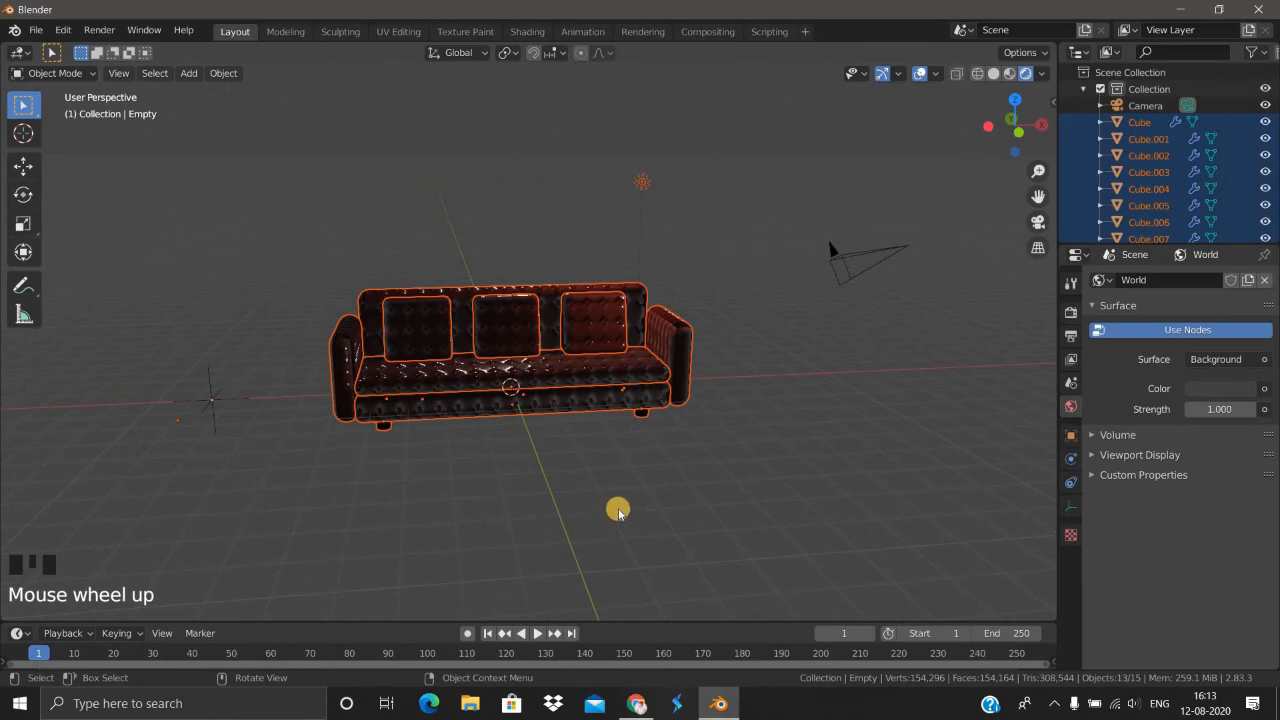
middle_drag(618, 511, 666, 228)
shift+click(675, 144)
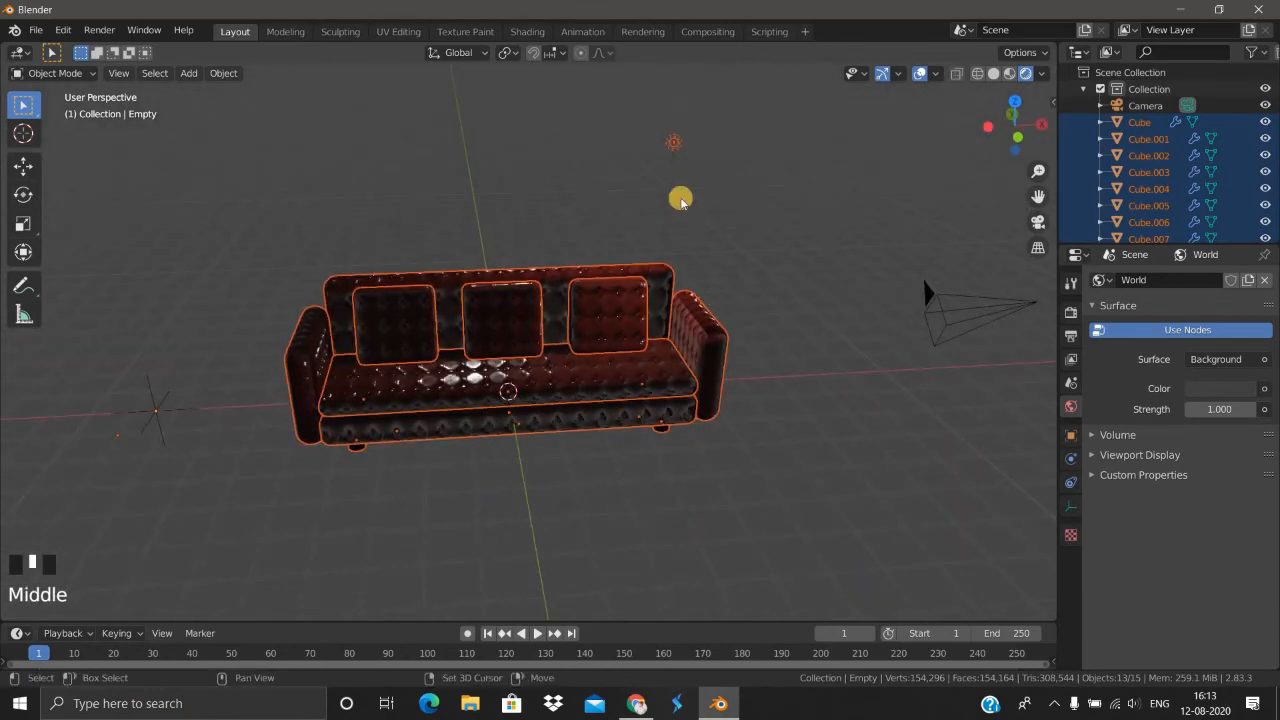
click(690, 497)
drag(263, 243, 742, 545)
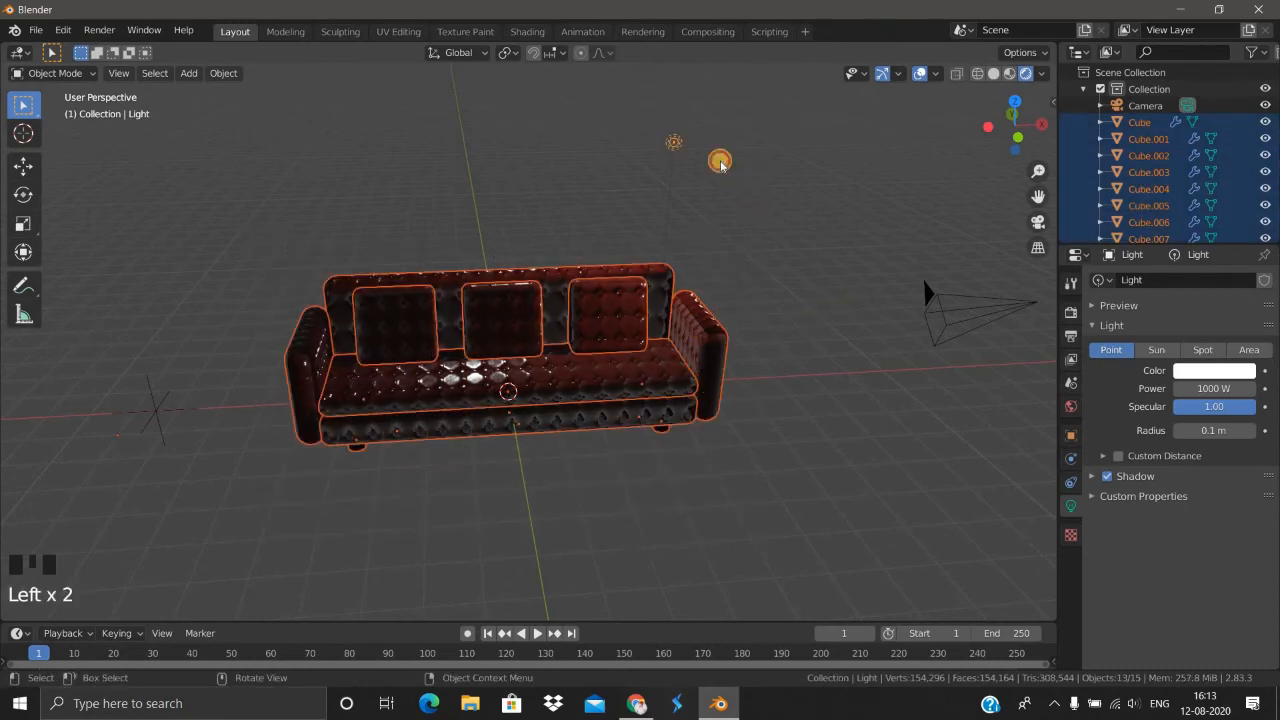
Step: Delete the point light above the sofa
click(678, 142)
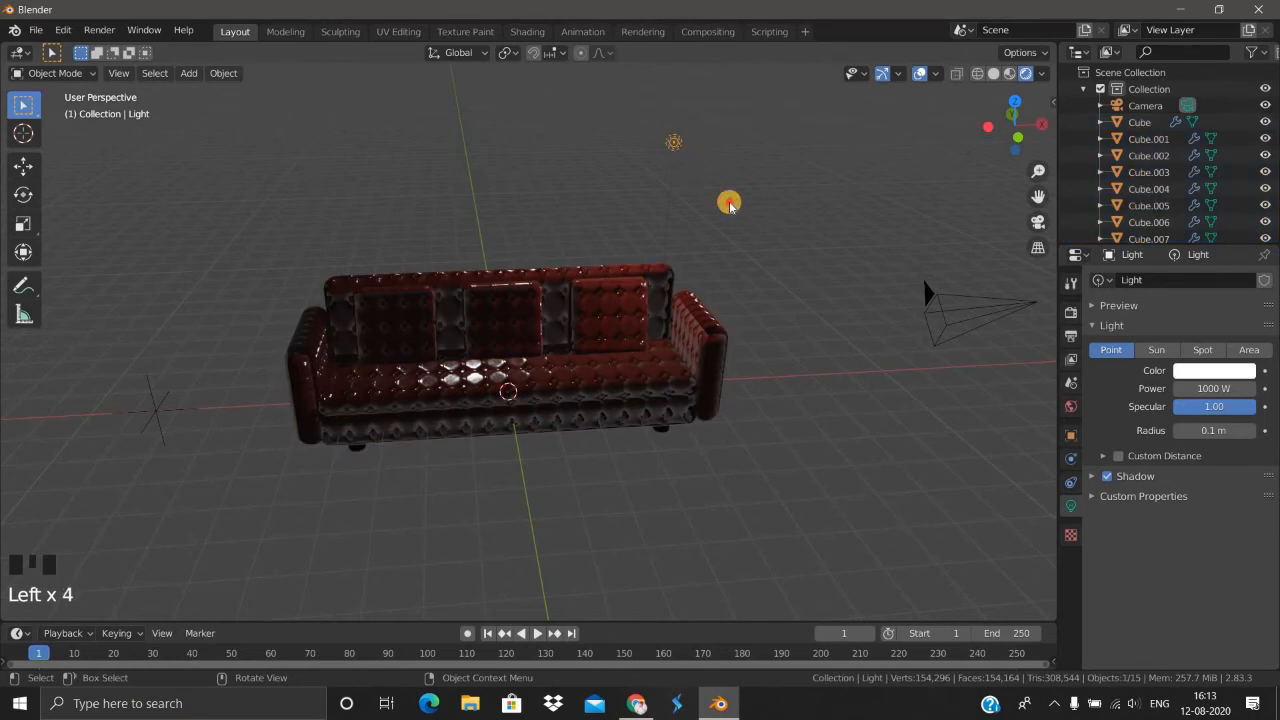
key(x)
key(Return)
Step: Switch to Solid shading and parent all sofa parts to the empty with the Object option
drag(248, 240, 794, 536)
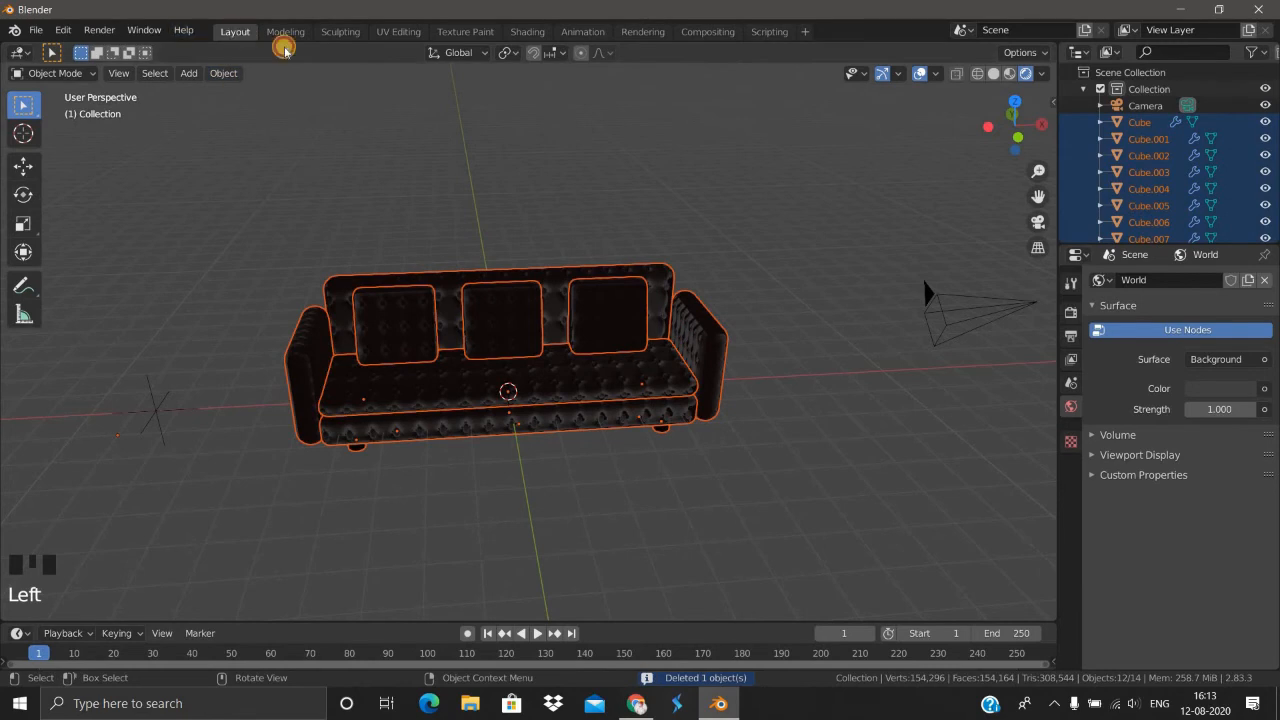
click(993, 74)
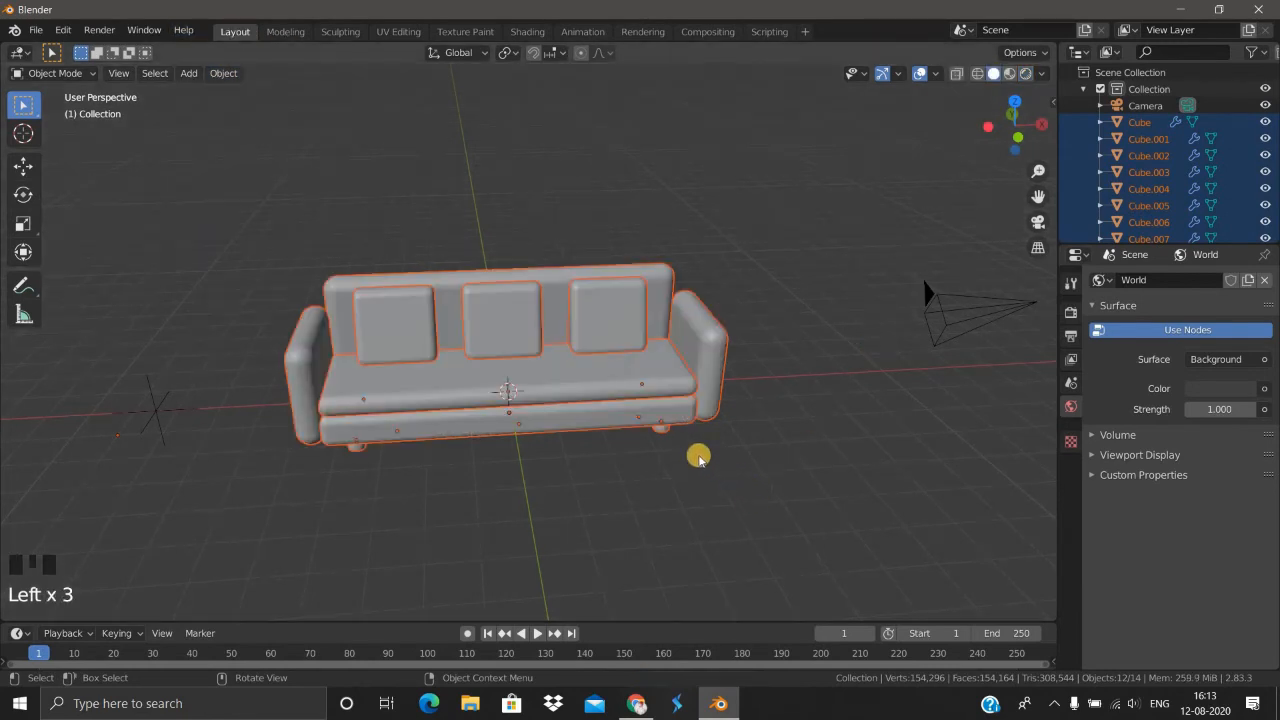
middle_drag(697, 451, 148, 442)
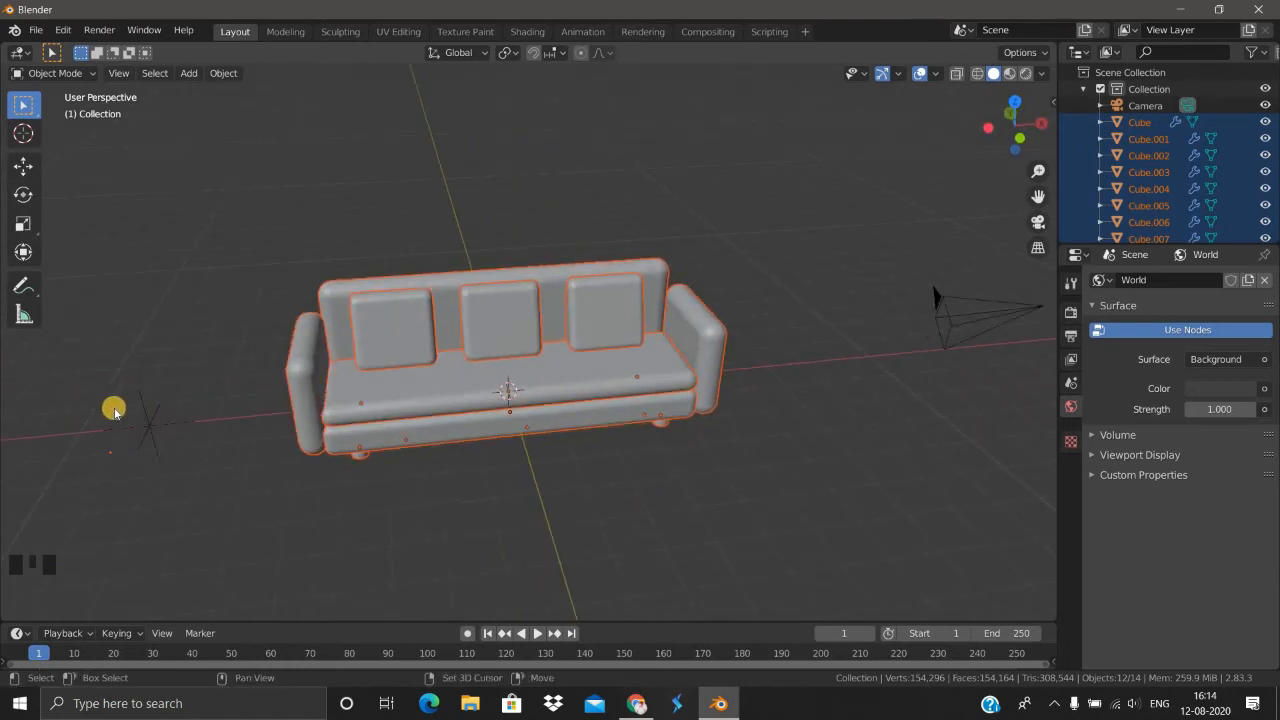
shift+click(146, 414)
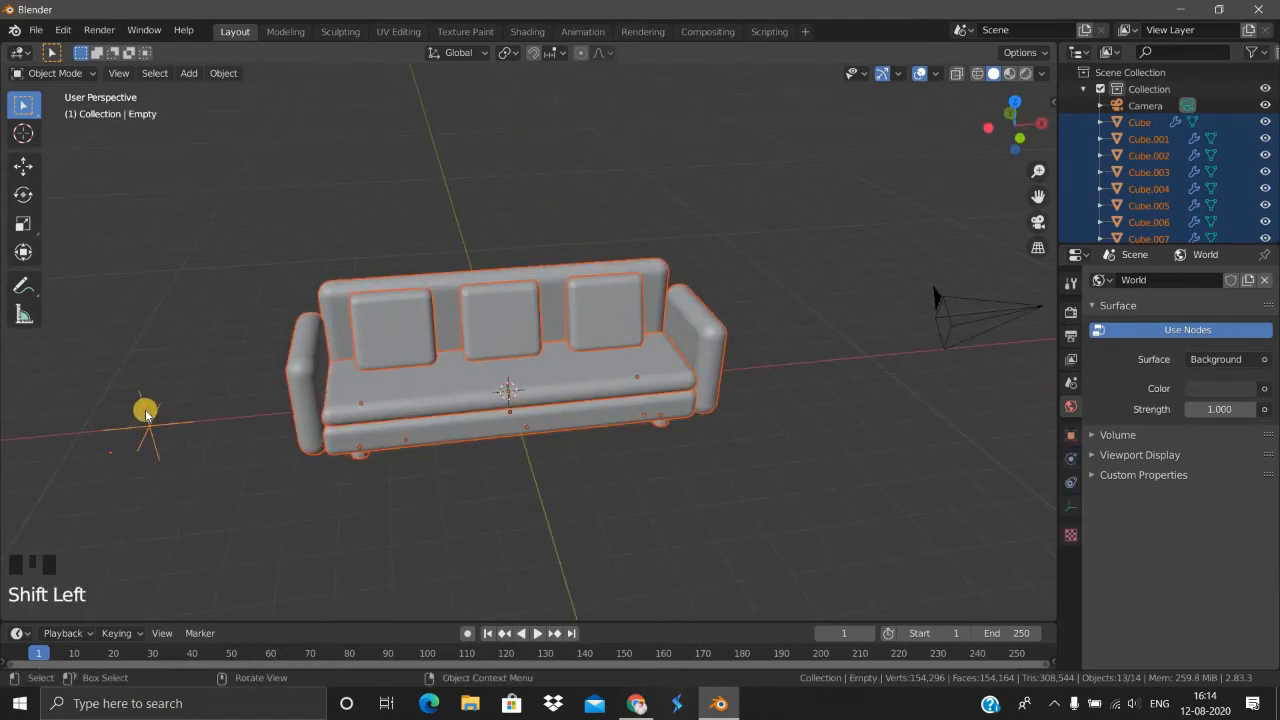
key(ctrl+p)
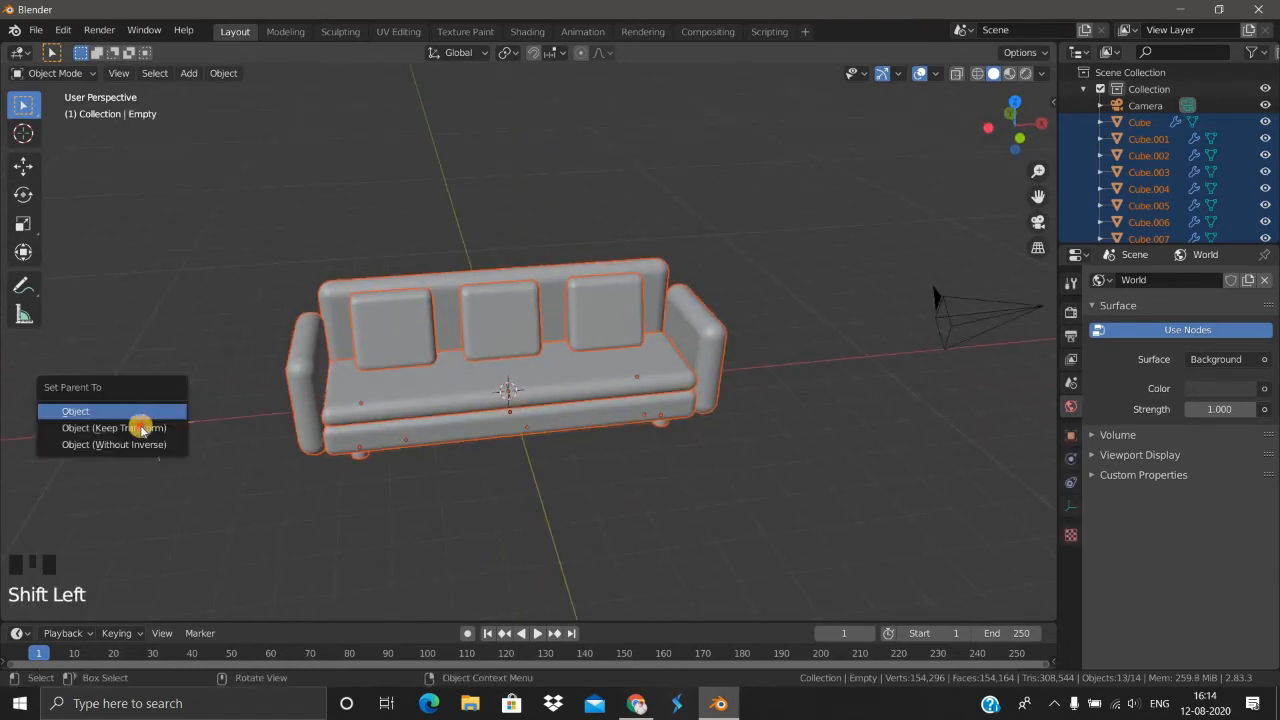
key(Return)
scroll(263, 426, down, 2)
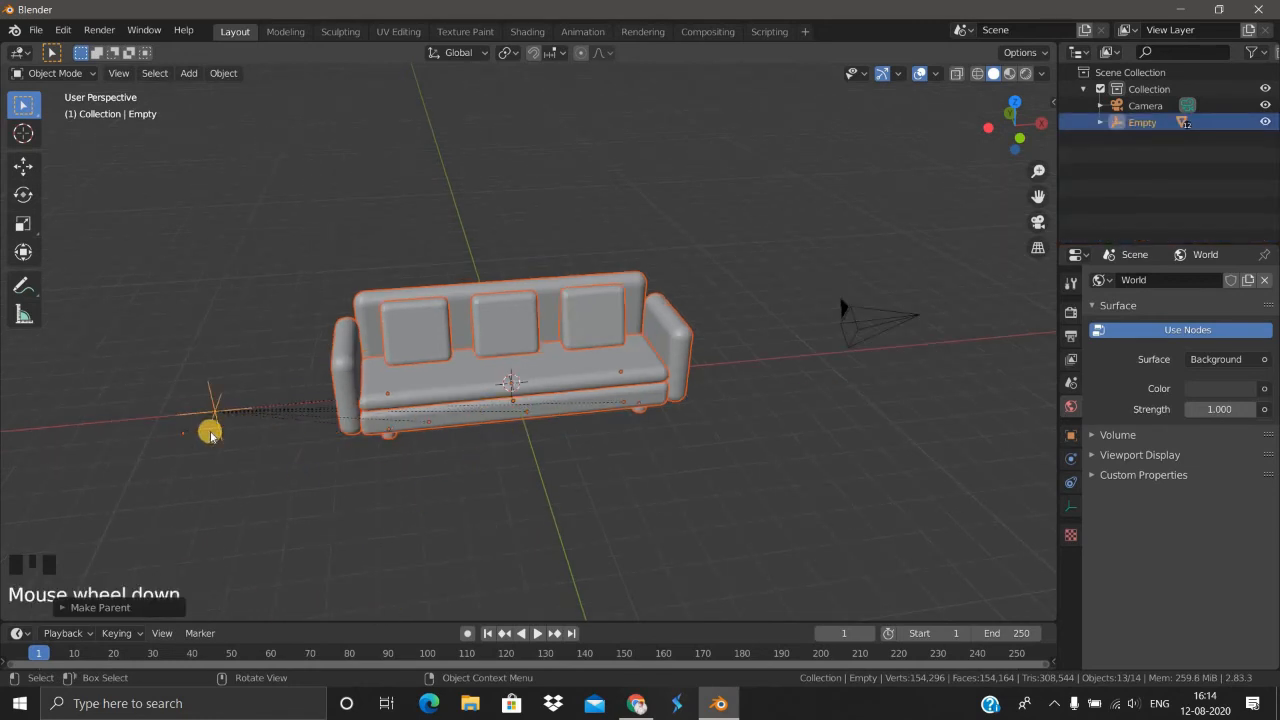
Step: Select only the empty and try moving it along Z with the parented sofa
click(212, 397)
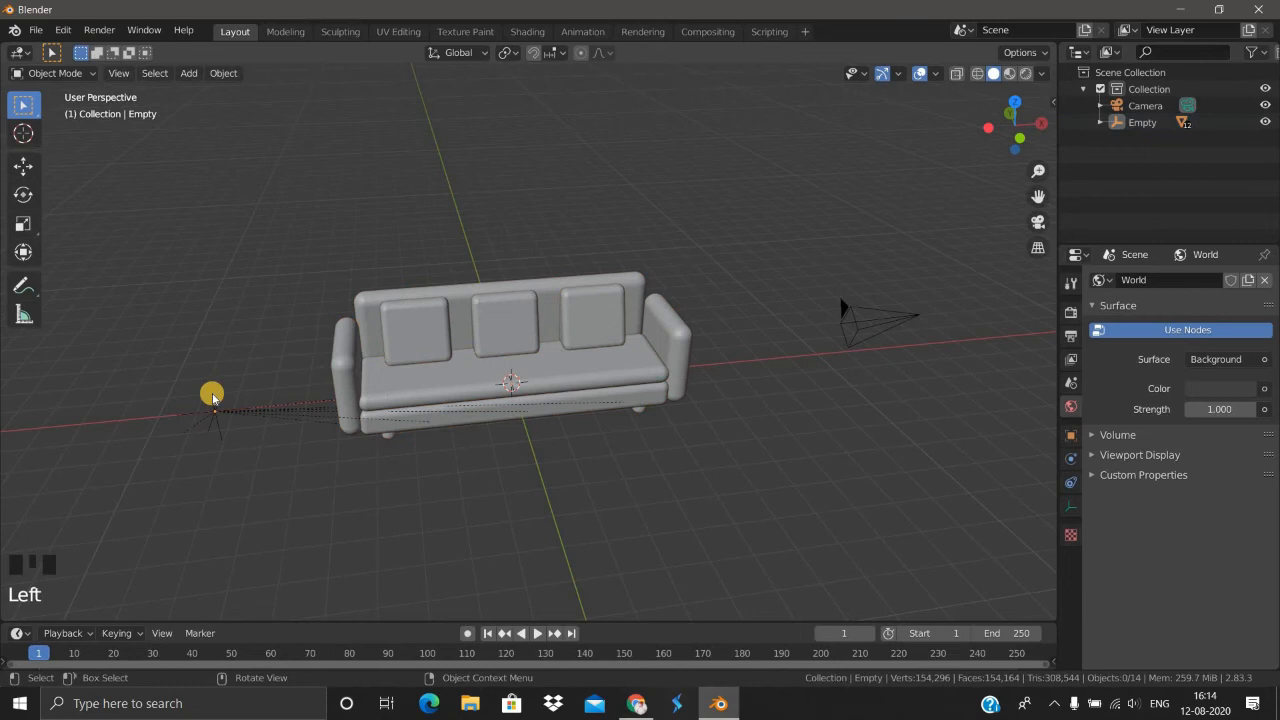
click(255, 463)
key(g)
key(z)
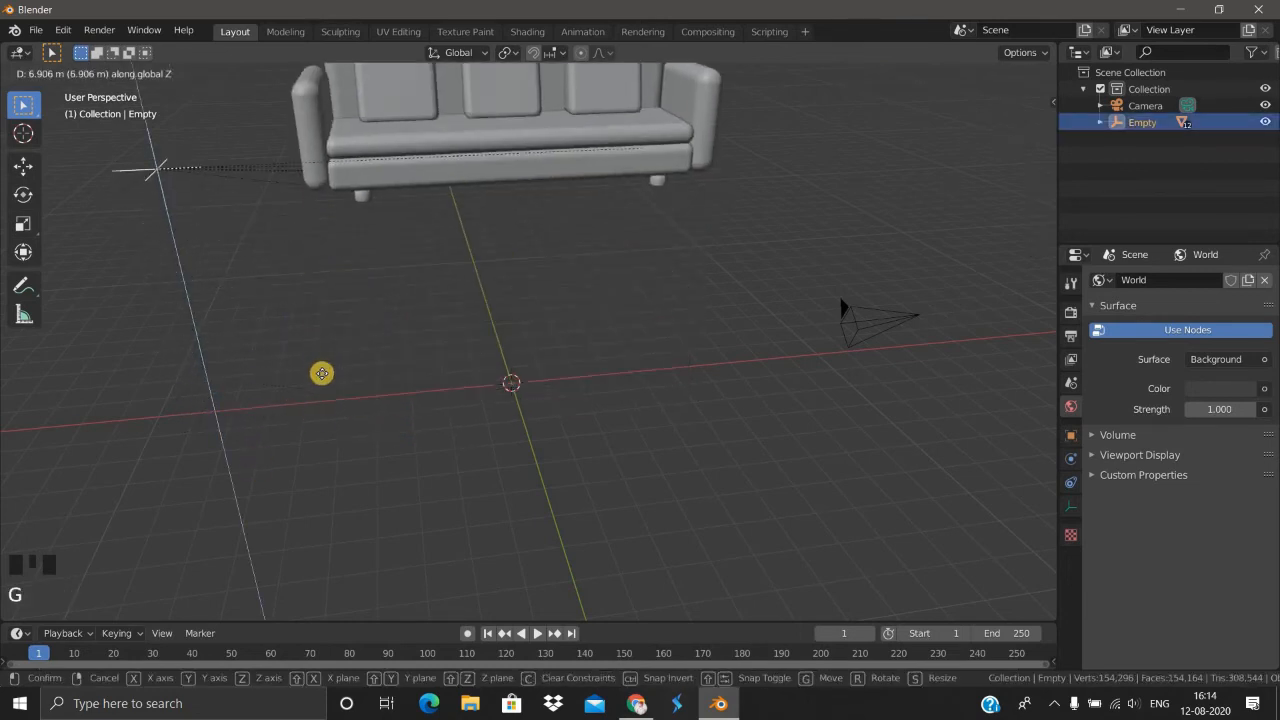
right_click(485, 490)
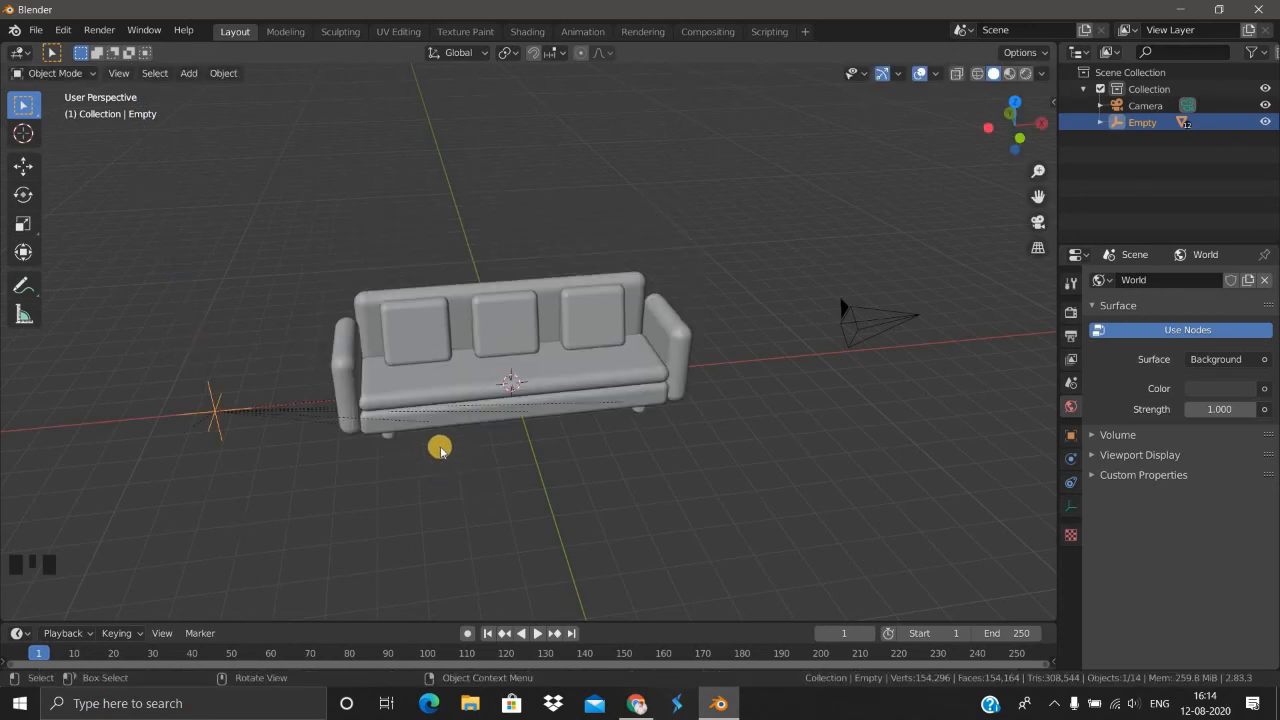
Step: In front view, raise the empty with its sofa about 0.76 m along Z so the legs stand on the ground line
middle_drag(440, 450, 477, 471)
key(KP_1)
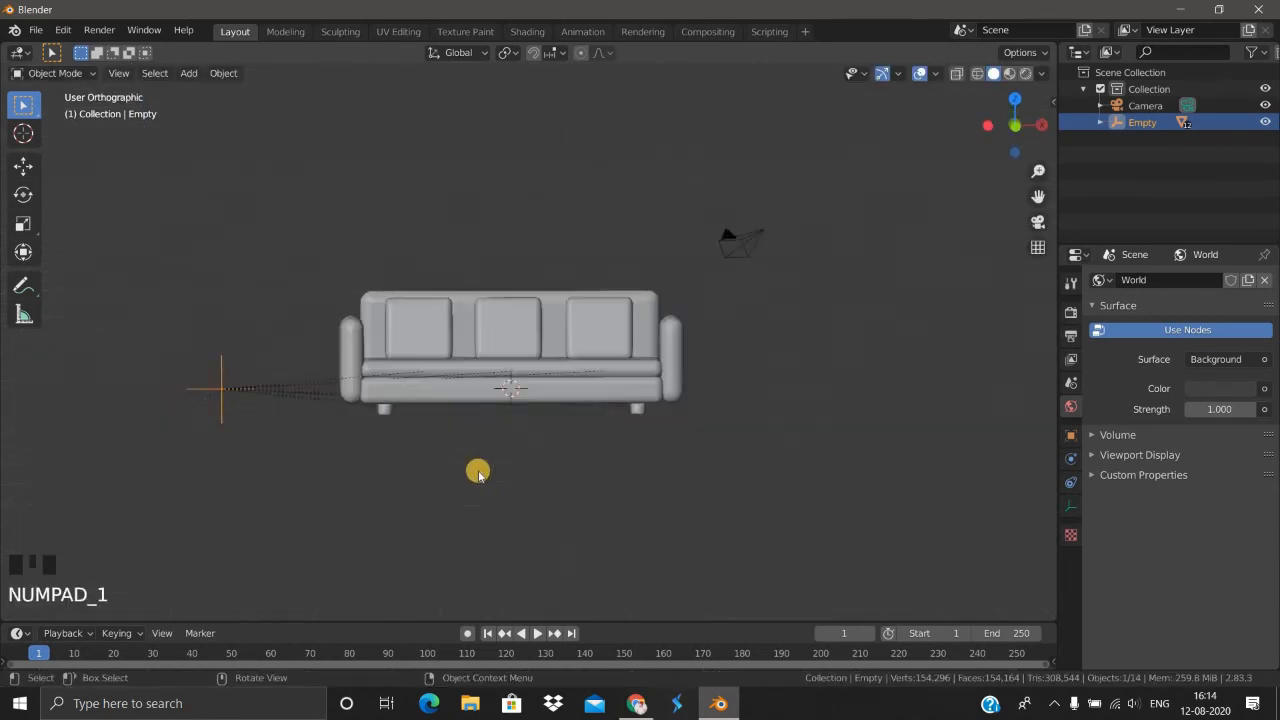
key(g)
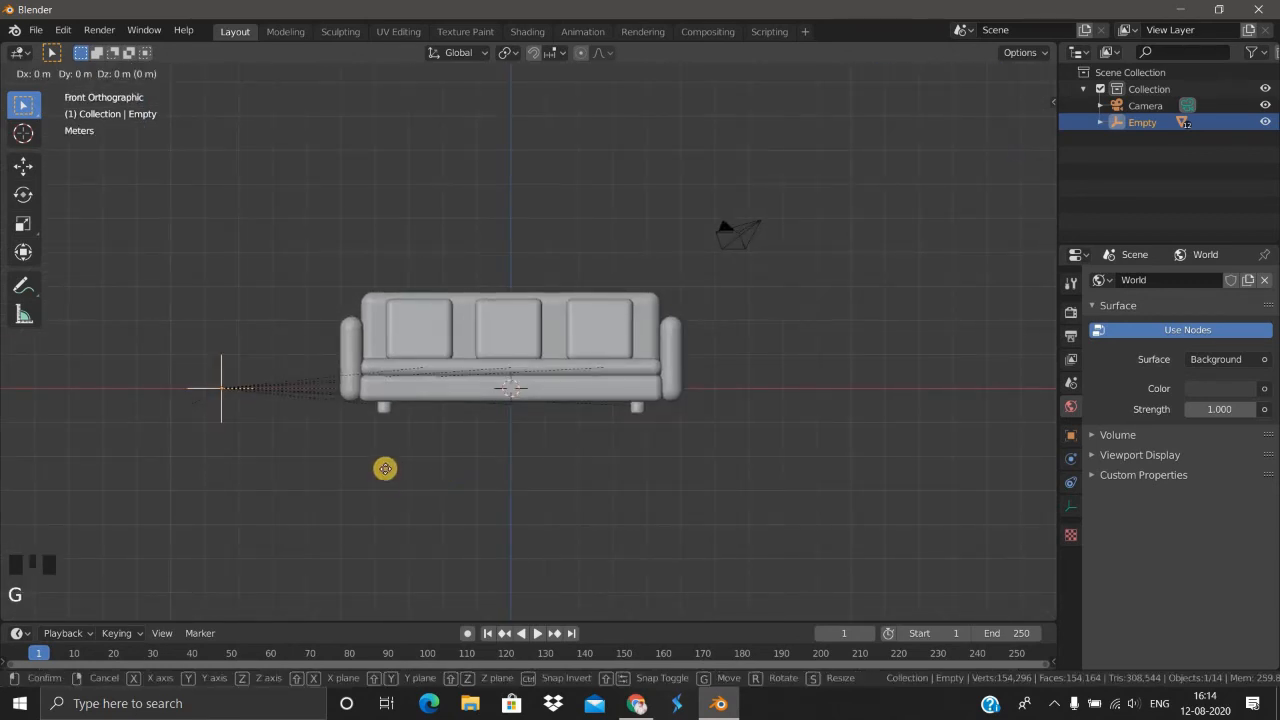
key(z)
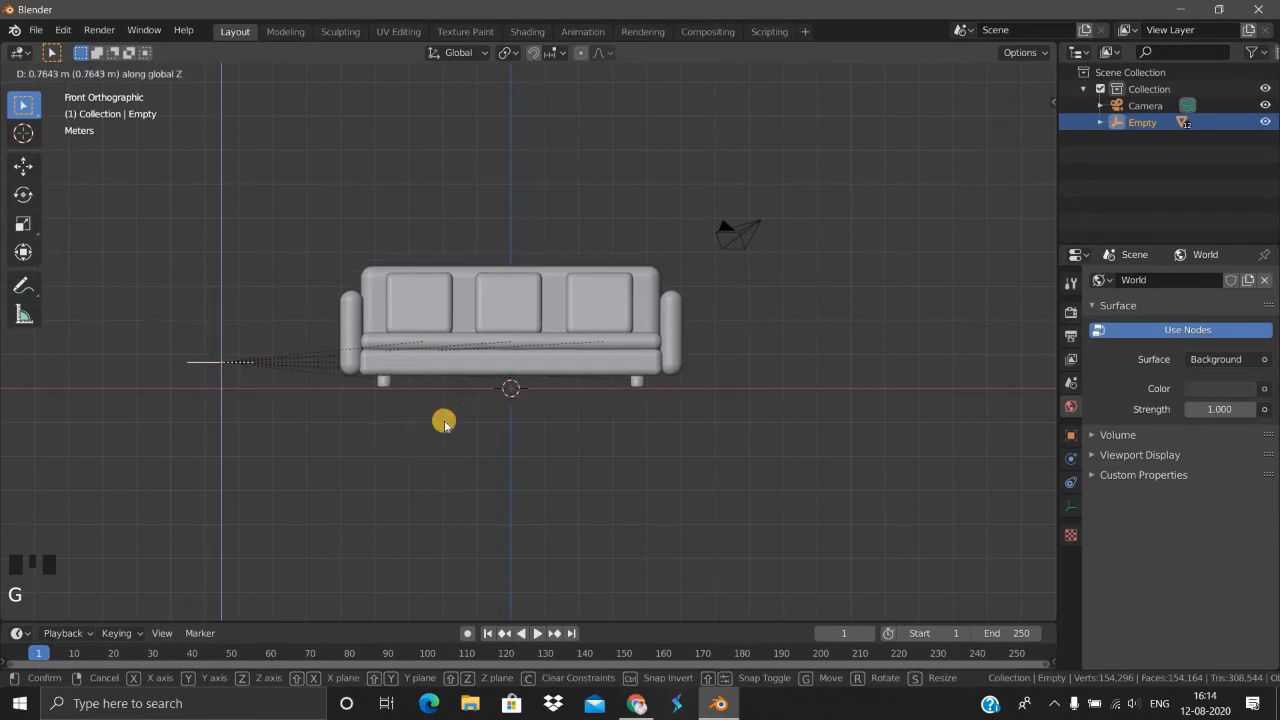
click(444, 424)
Step: Add a plane at the origin and scale it up about 20 times as a floor under the sofa
middle_drag(466, 469, 677, 468)
key(shift+a)
mouse_move(646, 303)
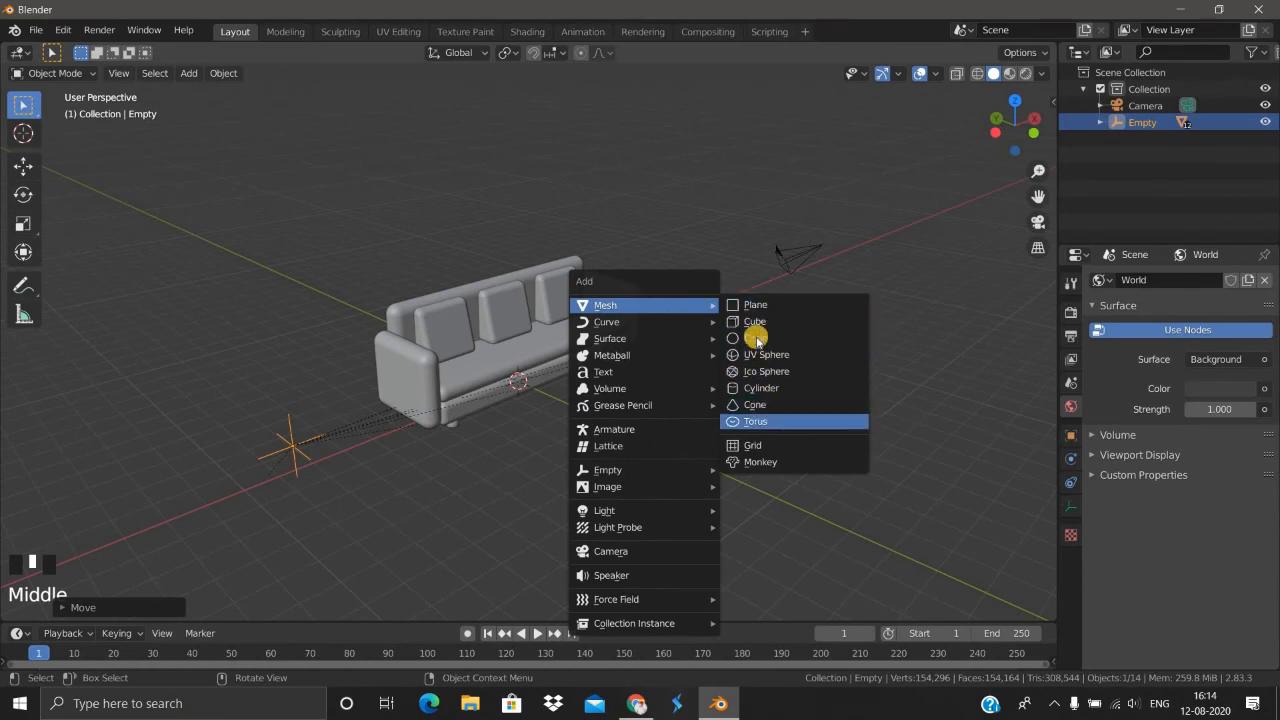
click(755, 305)
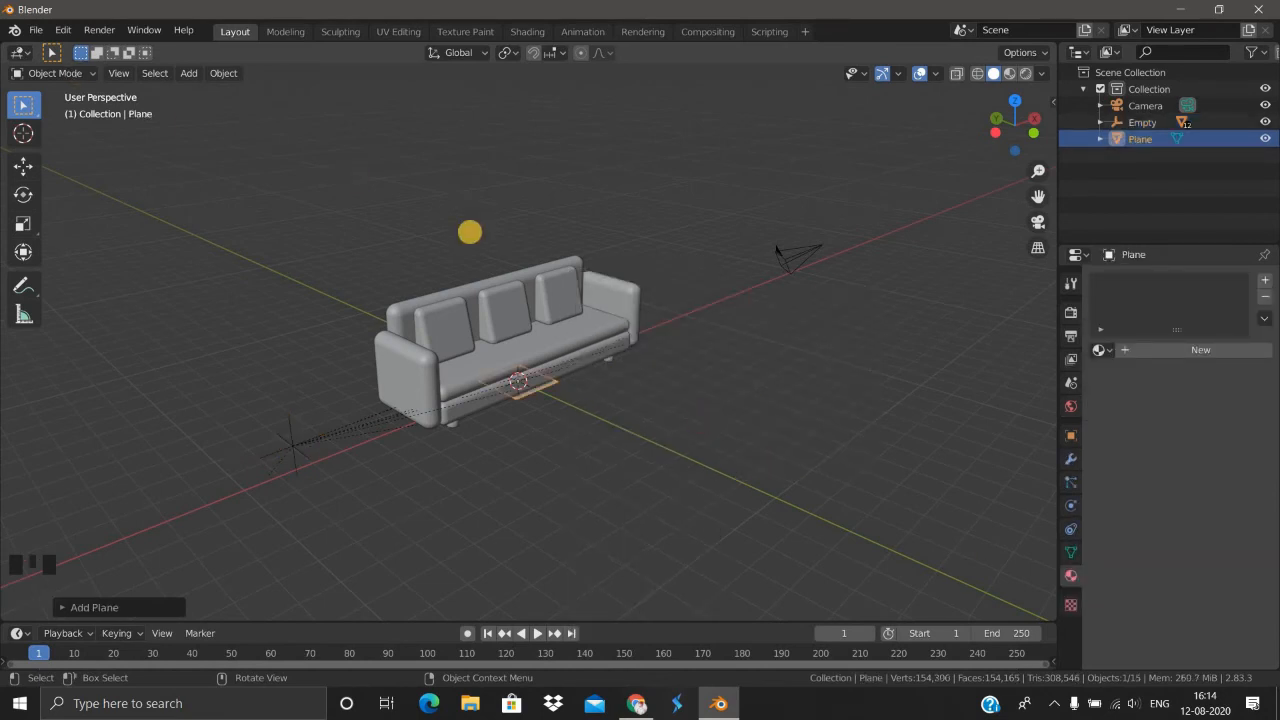
key(s)
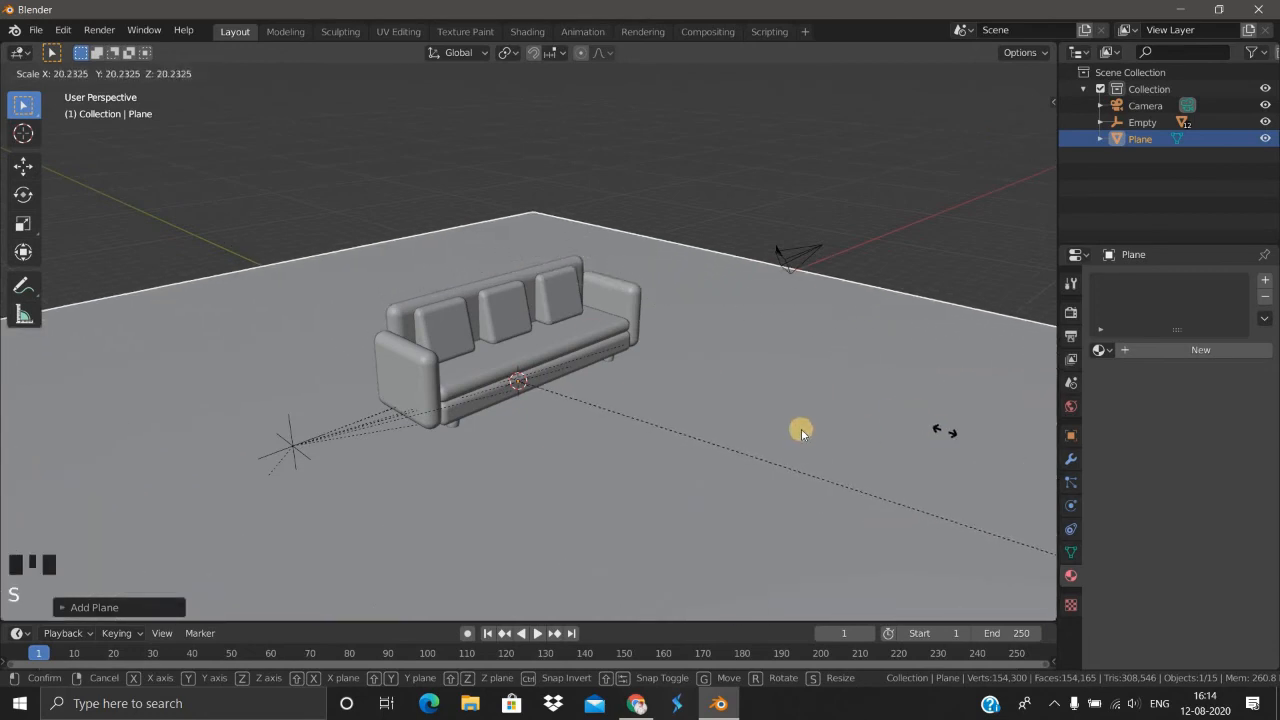
click(801, 428)
Step: Add a second plane at the origin, keeping its default size
scroll(420, 428, down, 3)
middle_drag(420, 428, 468, 389)
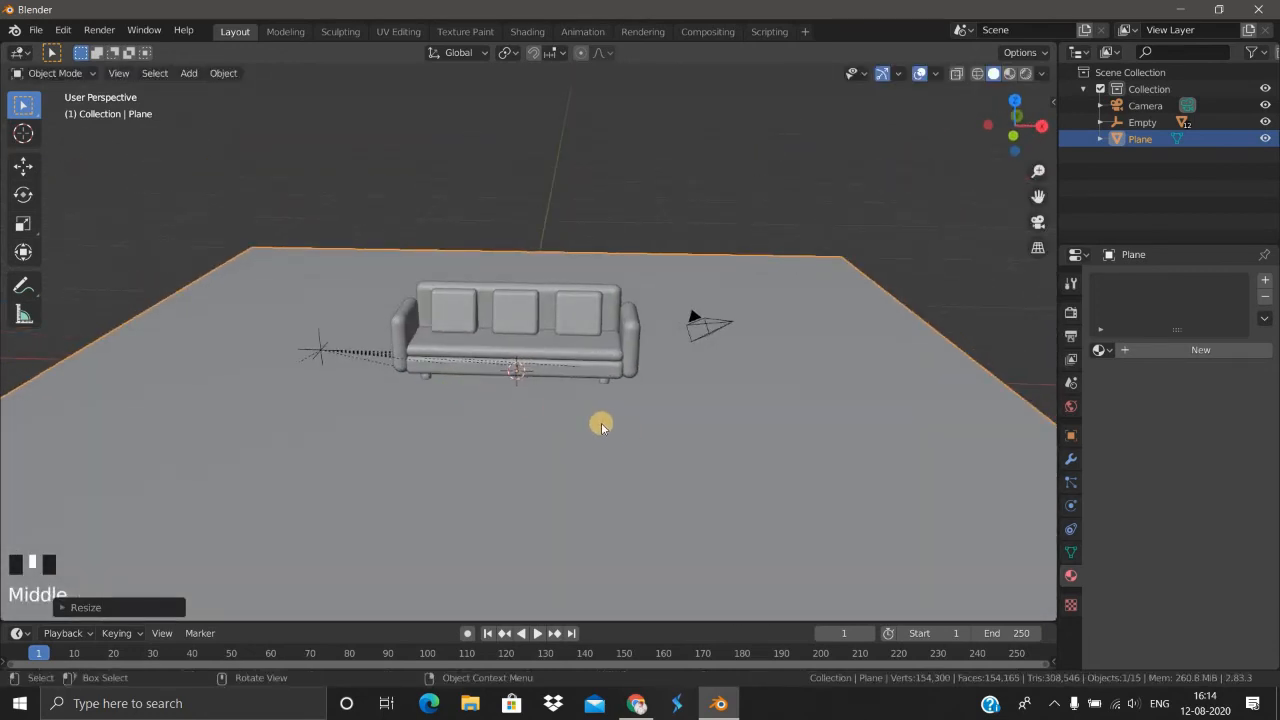
key(shift+a)
mouse_move(580, 349)
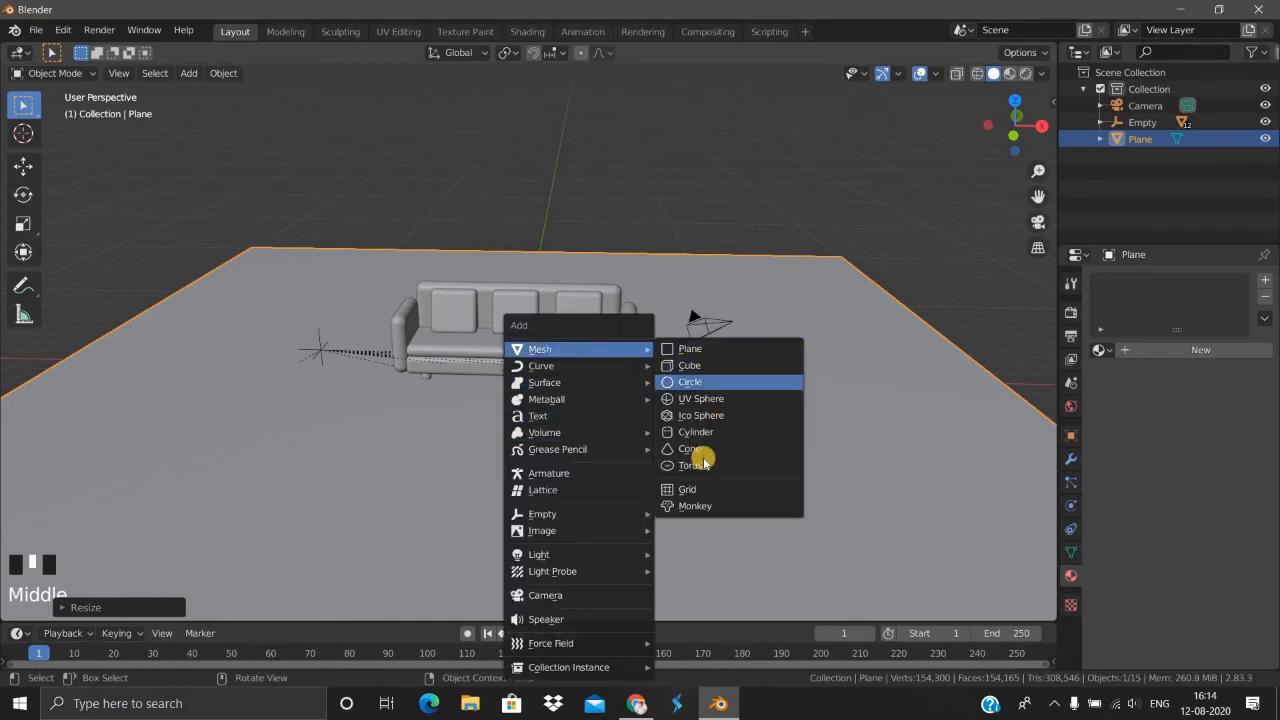
click(779, 352)
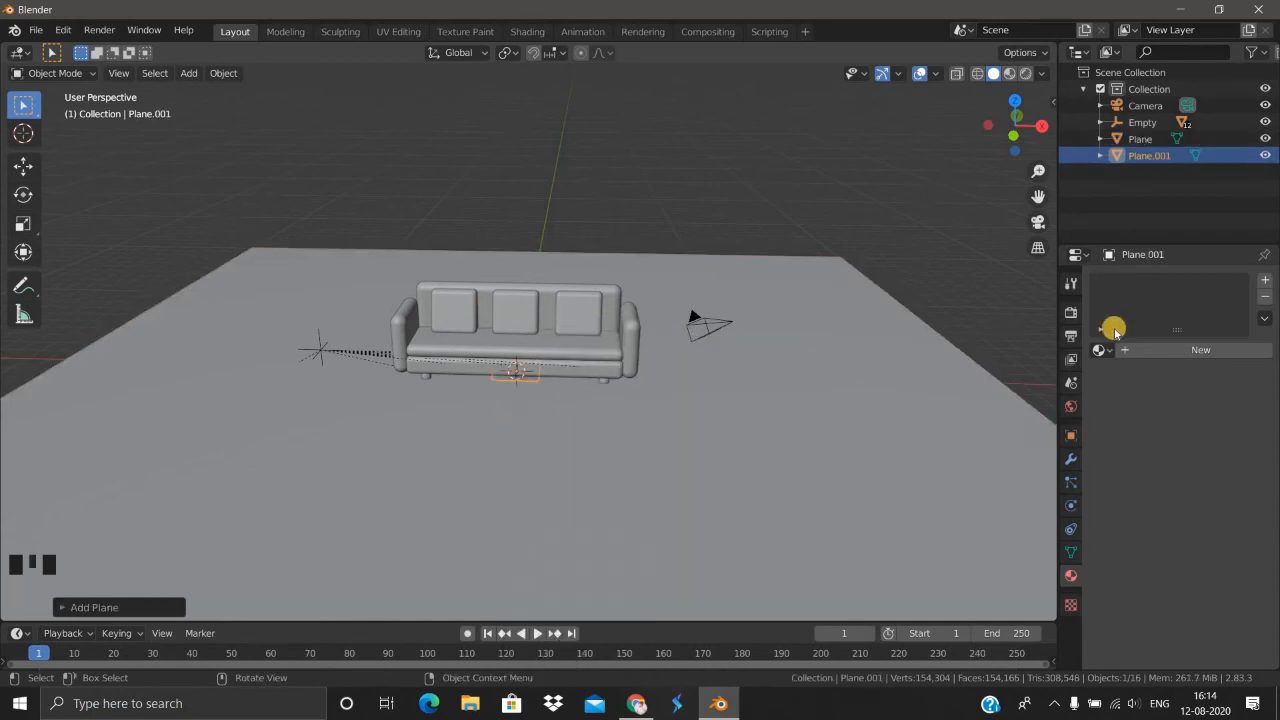
Step: Create a new material on the small plane and set its surface shader to Emission
click(1143, 350)
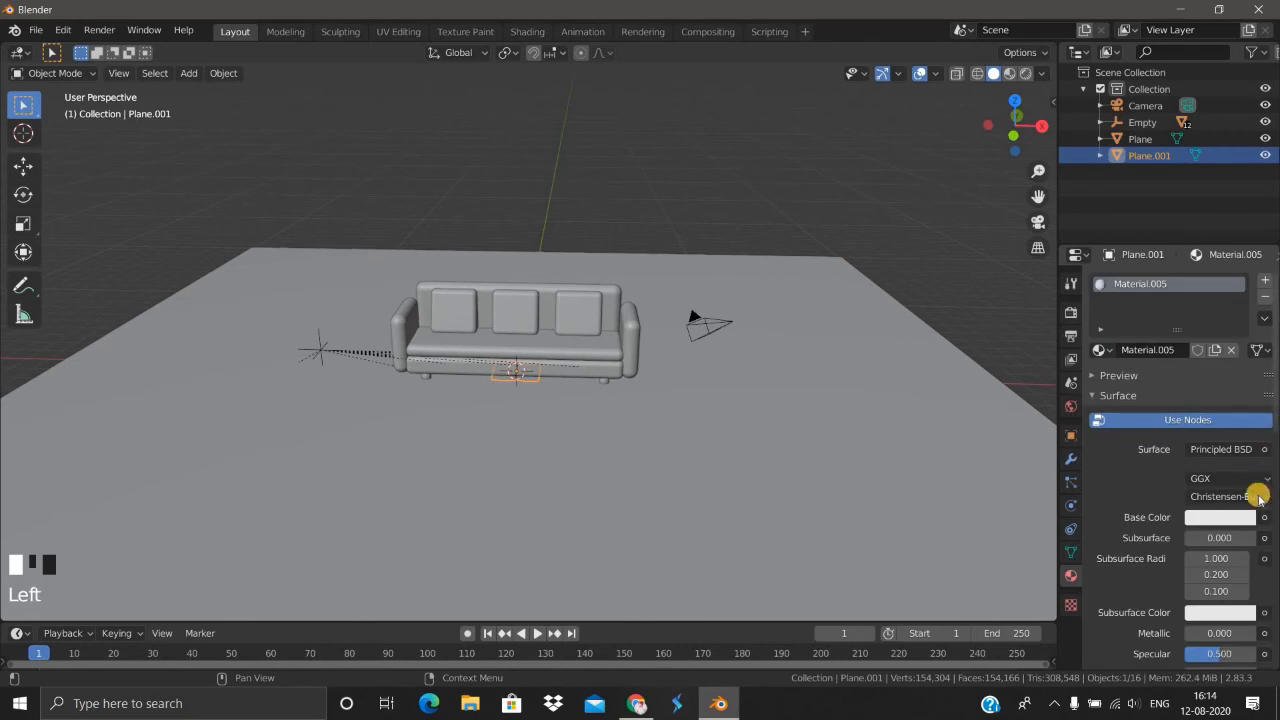
click(1264, 518)
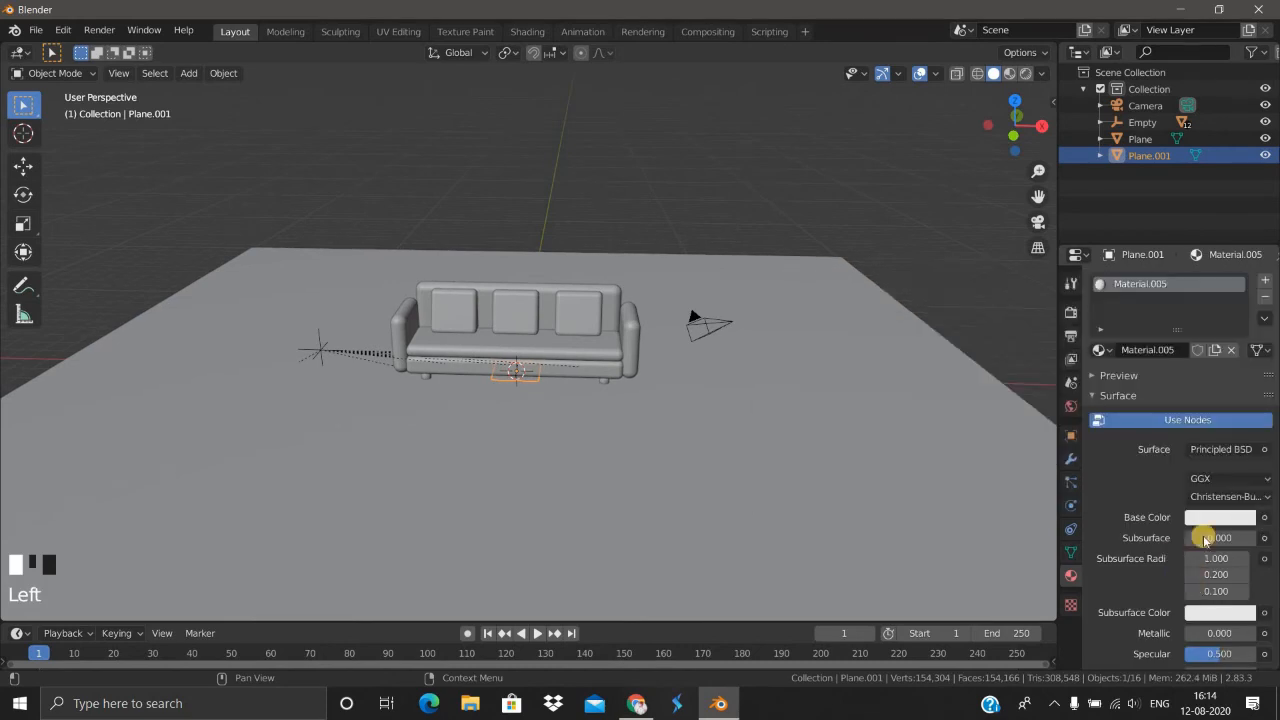
click(1264, 517)
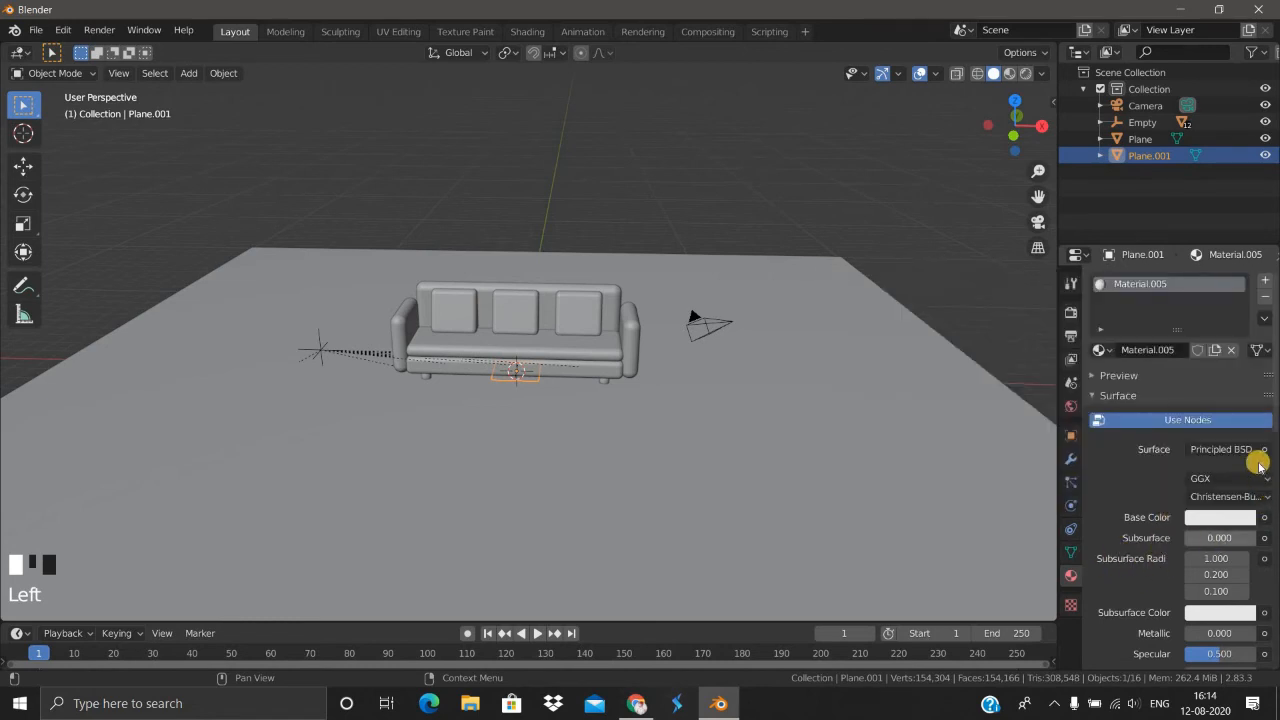
click(1256, 452)
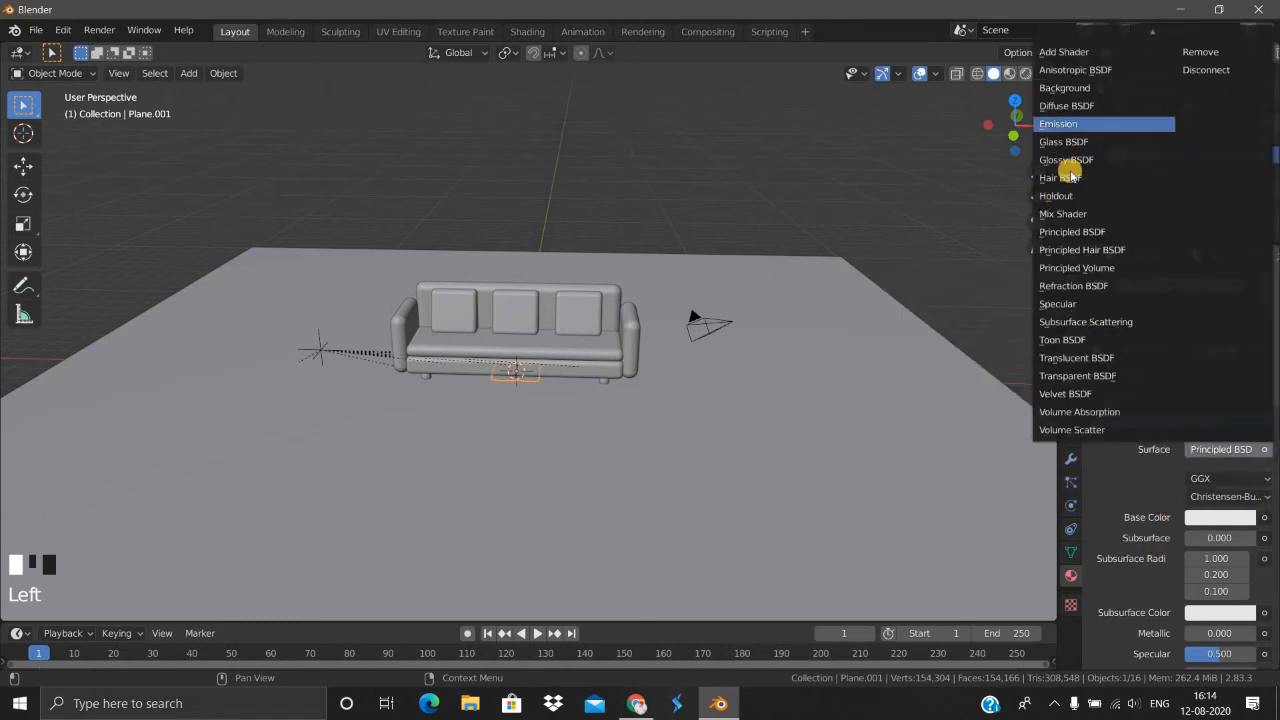
click(1075, 125)
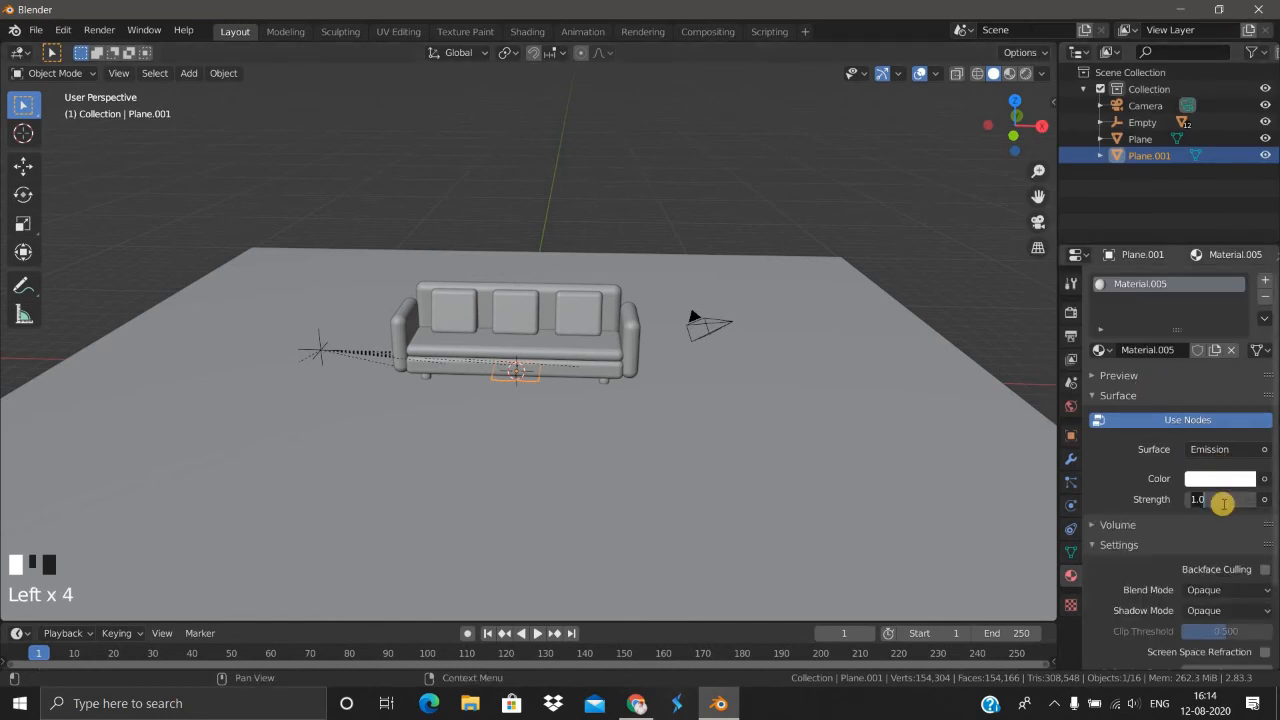
Step: Set the small plane's emission strength to 2 and raise the plane along Z until it hovers above the sofa
click(1222, 503)
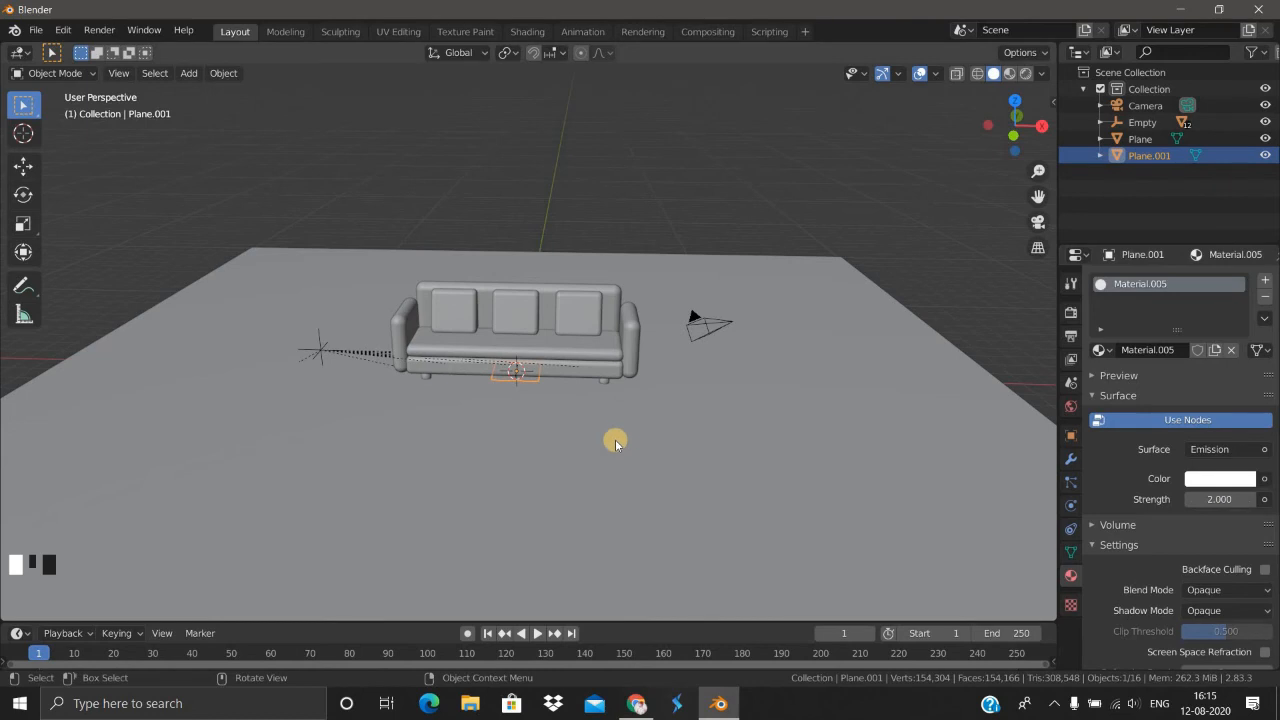
key(g)
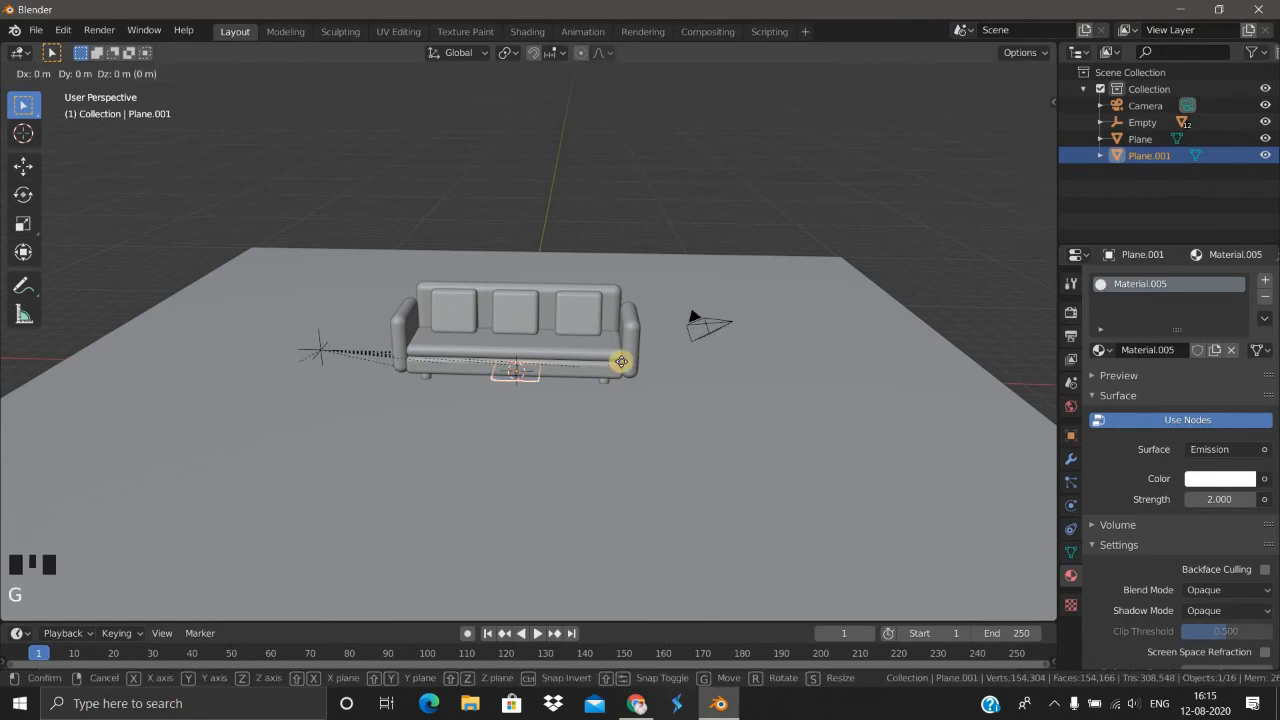
key(z)
click(851, 247)
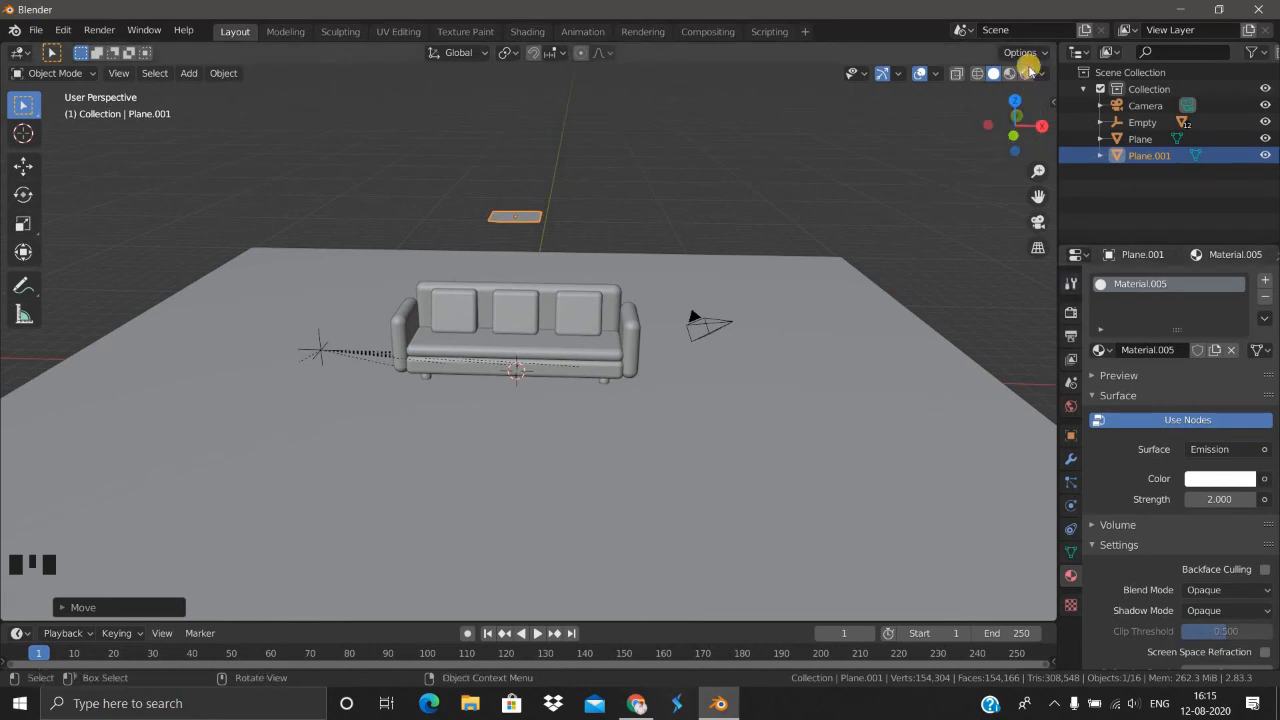
Step: With the viewport in rendered shading, set the render engine to Cycles and its device to GPU Compute
click(1069, 314)
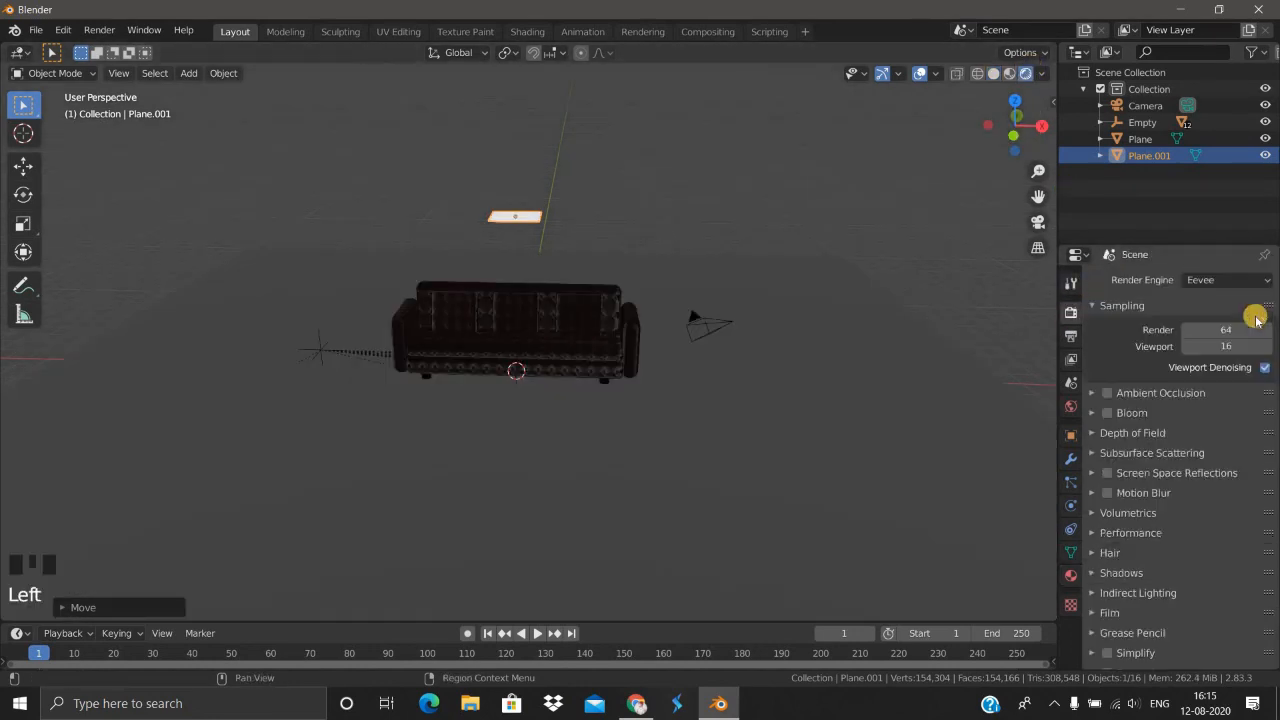
click(1223, 283)
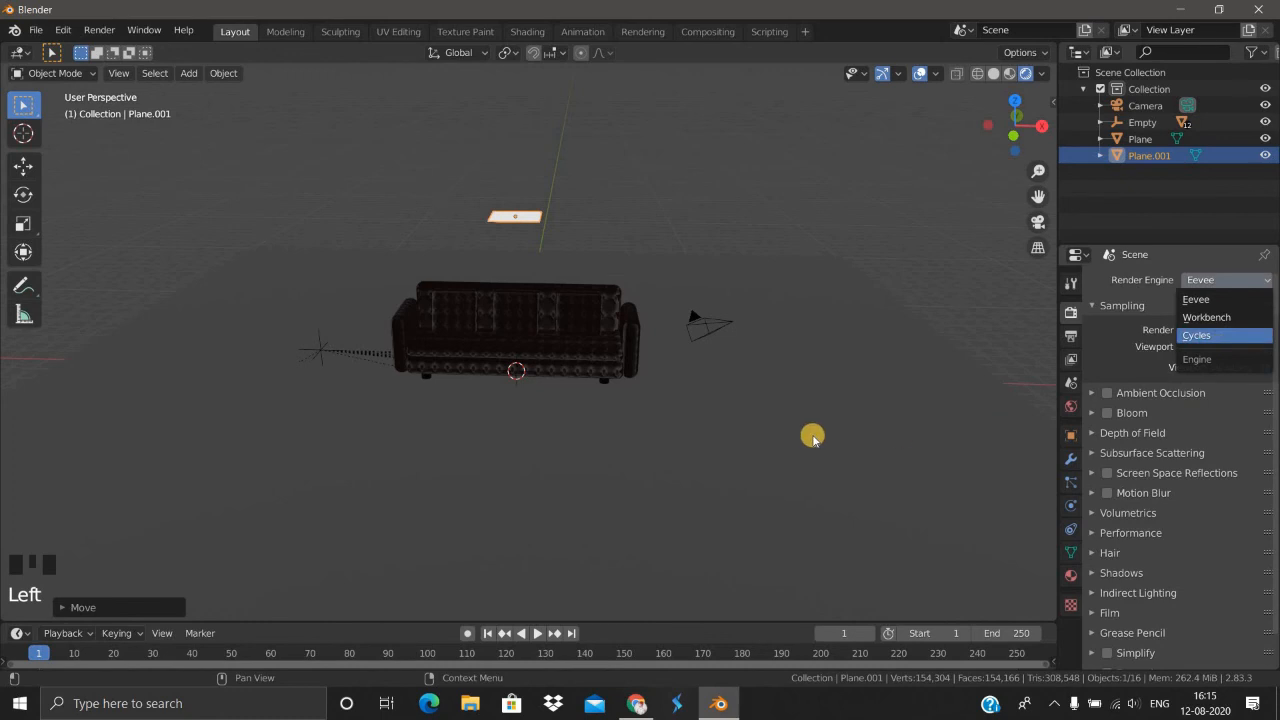
key(Return)
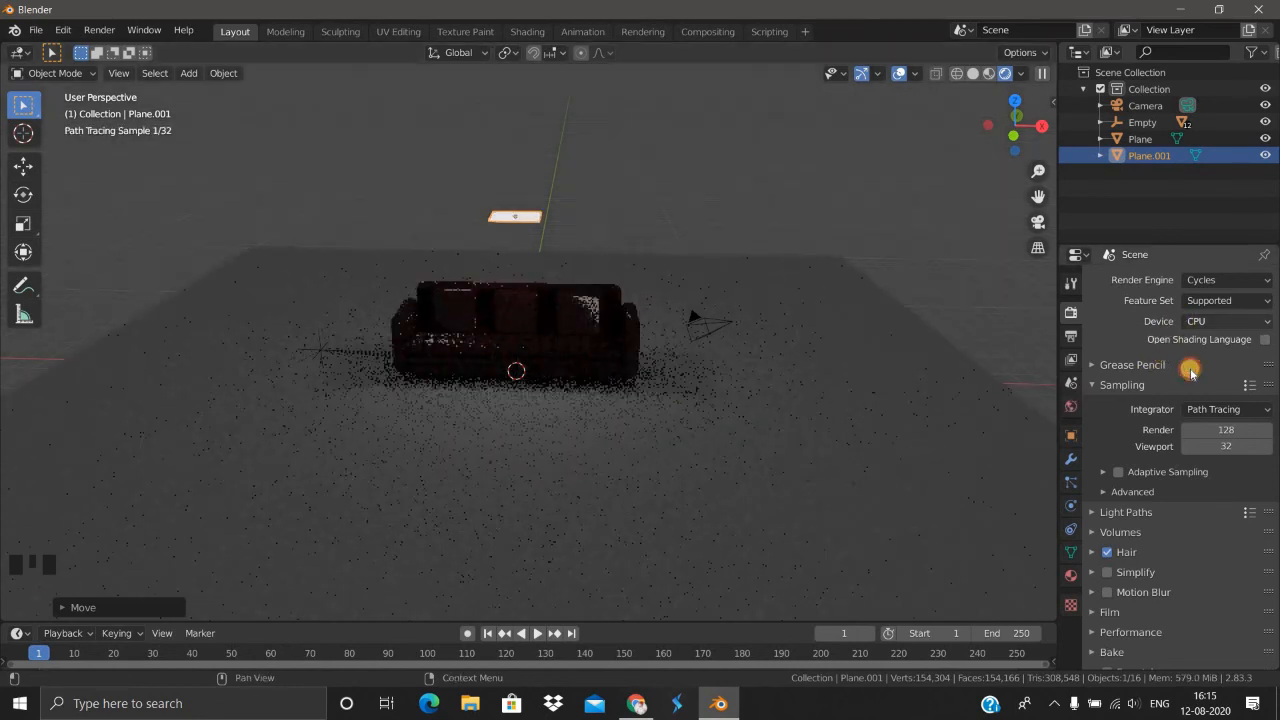
click(1184, 321)
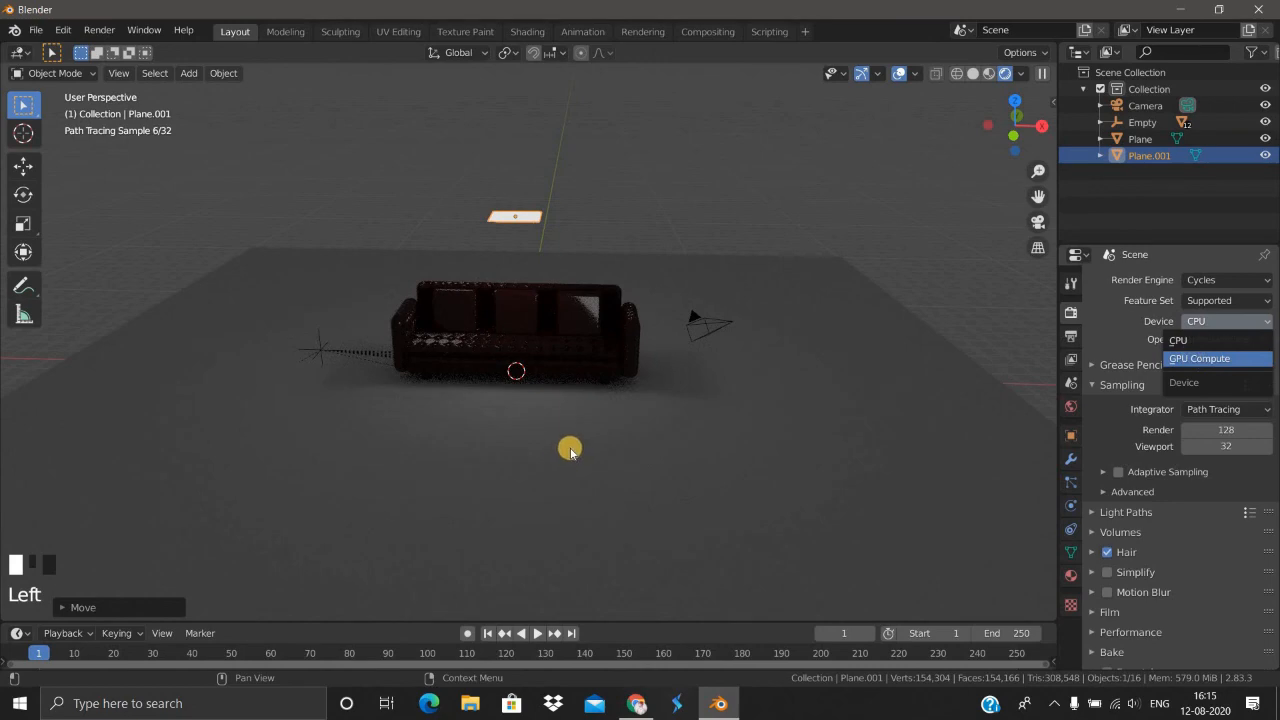
Step: Set the Specular value of the seats.001 material on the cushion nearest the camera object to 0
scroll(517, 500, up, 1)
scroll(508, 501, up, 2)
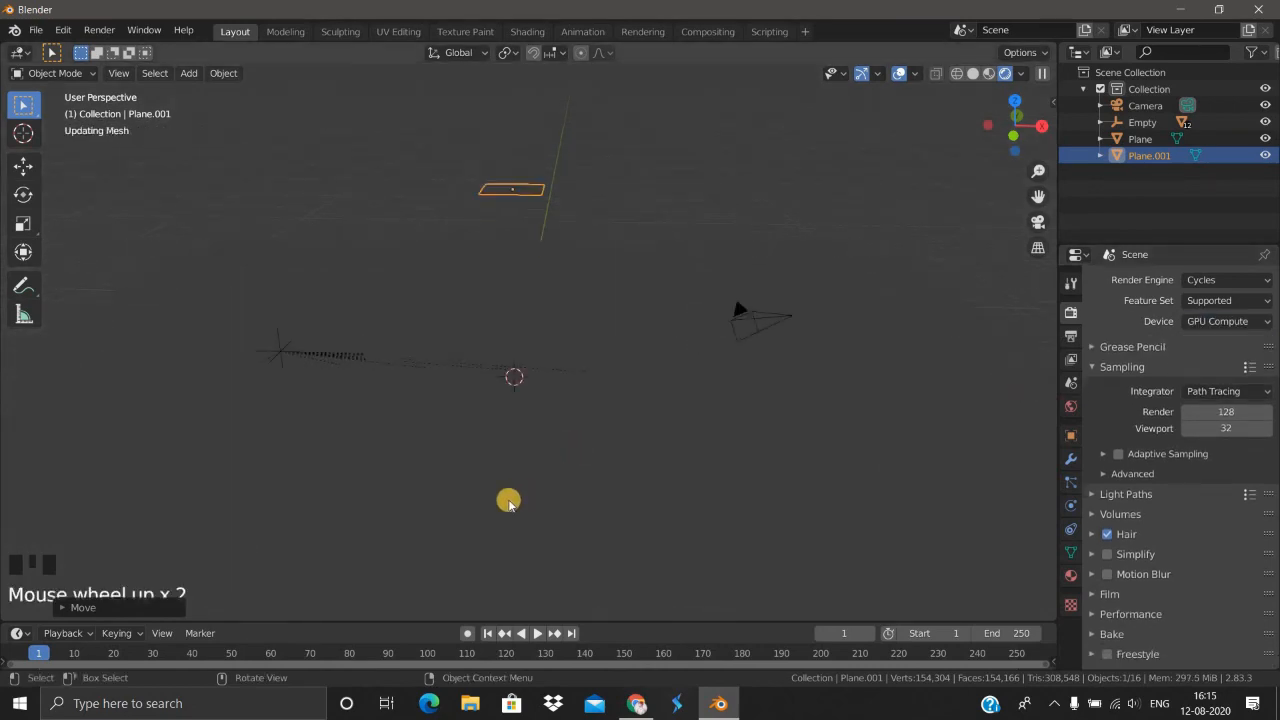
middle_drag(534, 506, 529, 503)
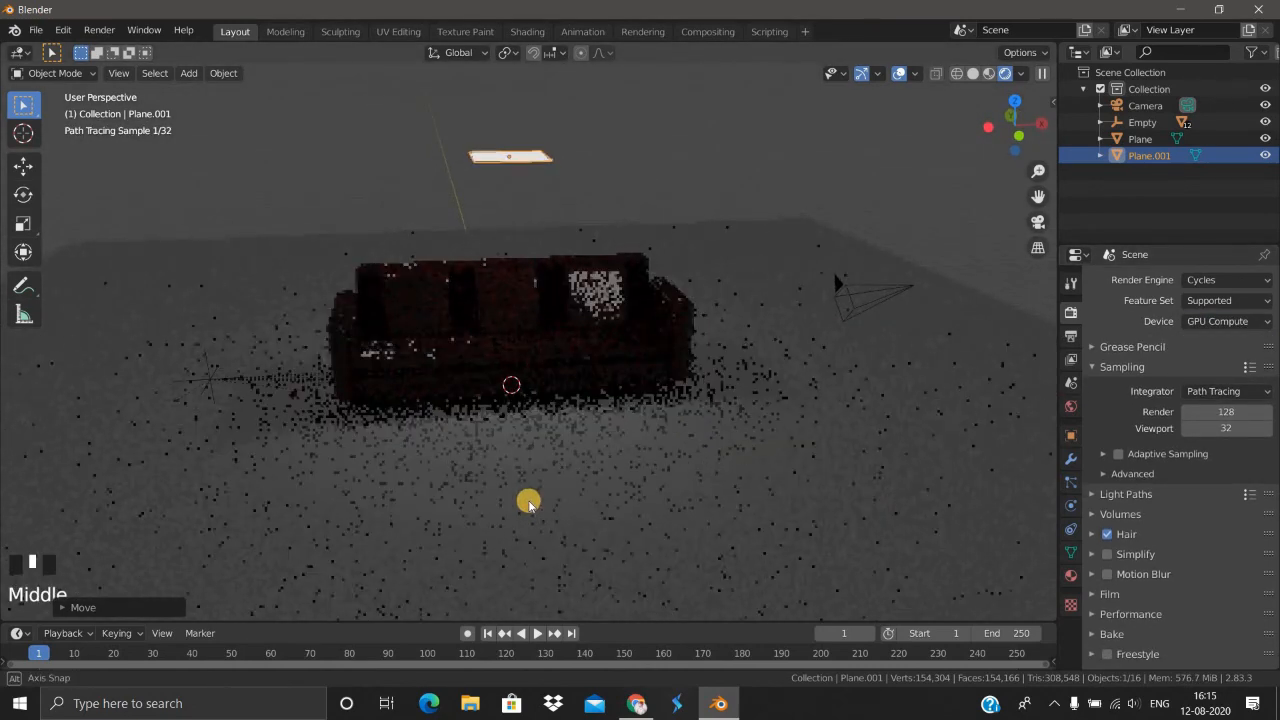
scroll(529, 503, up, 2)
scroll(626, 509, down, 2)
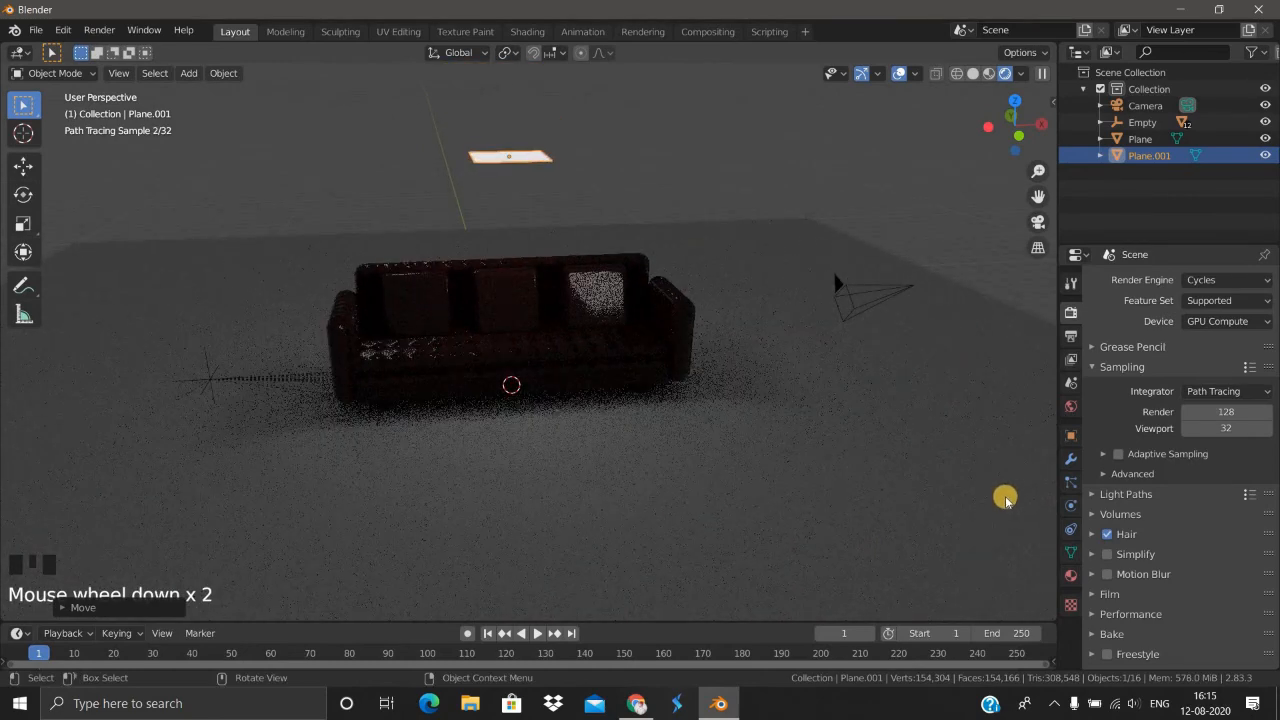
click(601, 318)
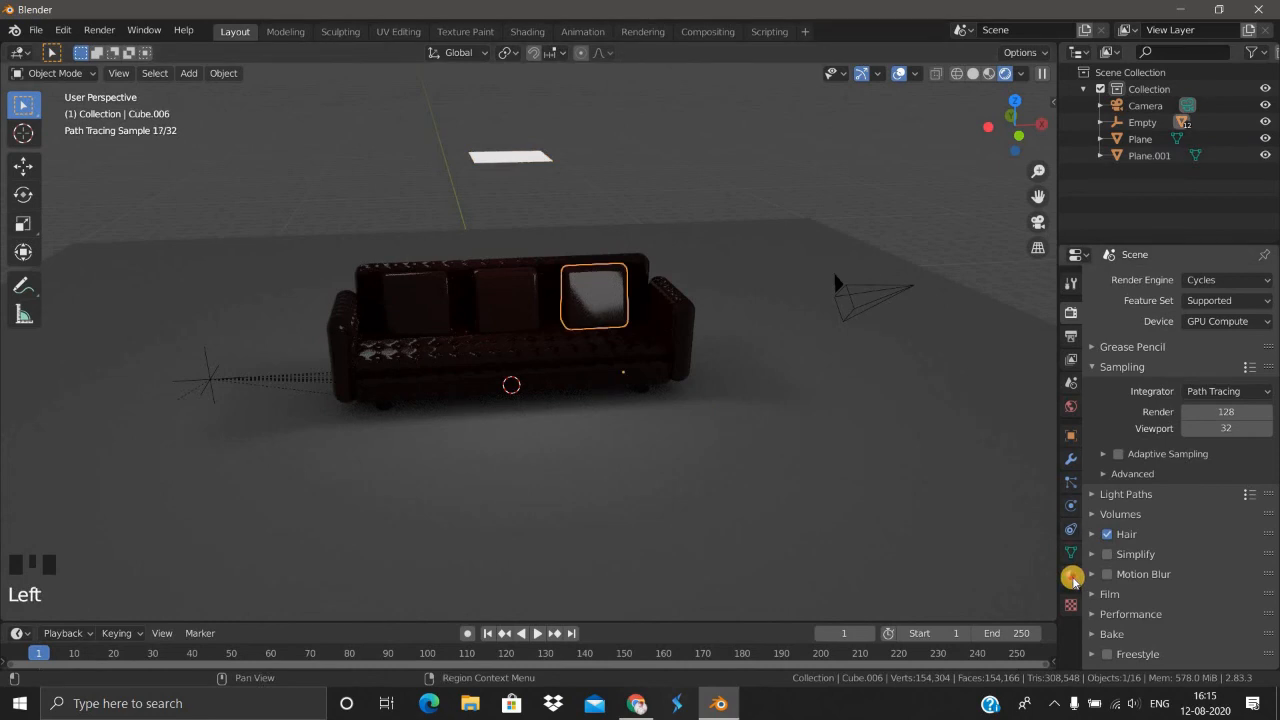
click(1073, 577)
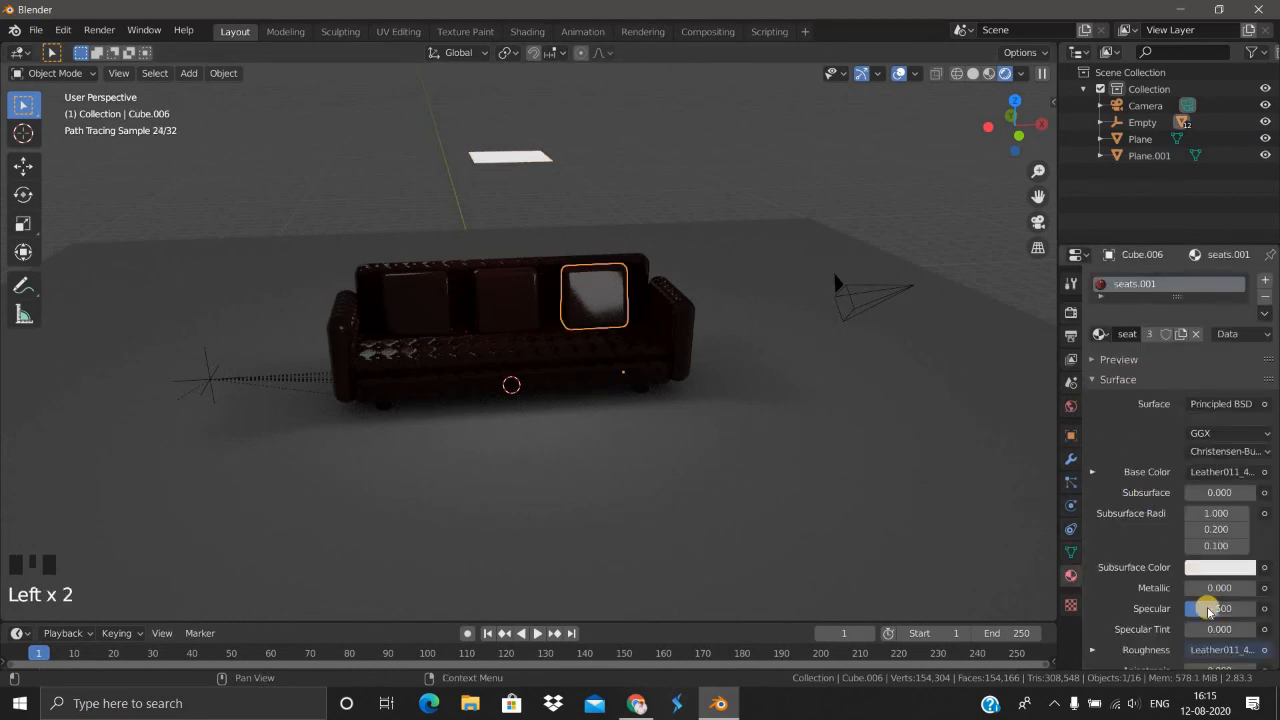
drag(1166, 617, 1131, 617)
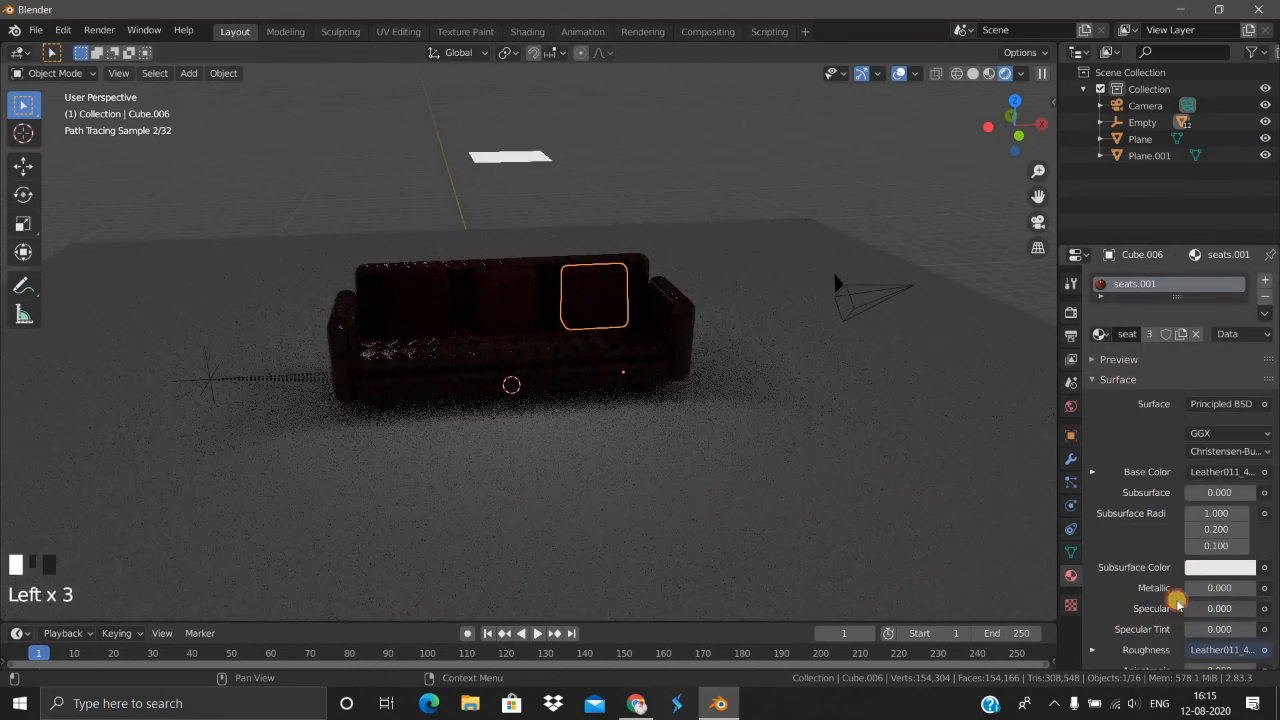
Step: Scale the emissive plane above the sofa up uniformly until it extends past both armrests
scroll(574, 414, up, 2)
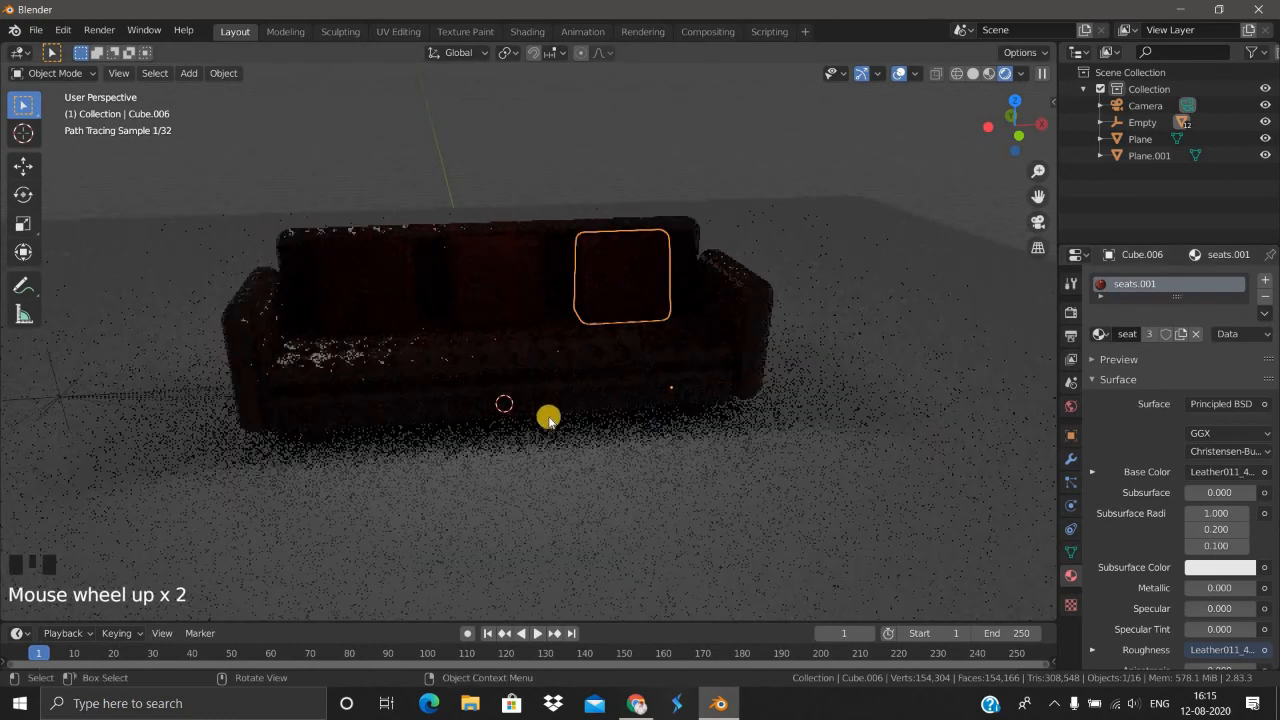
middle_drag(549, 421, 557, 423)
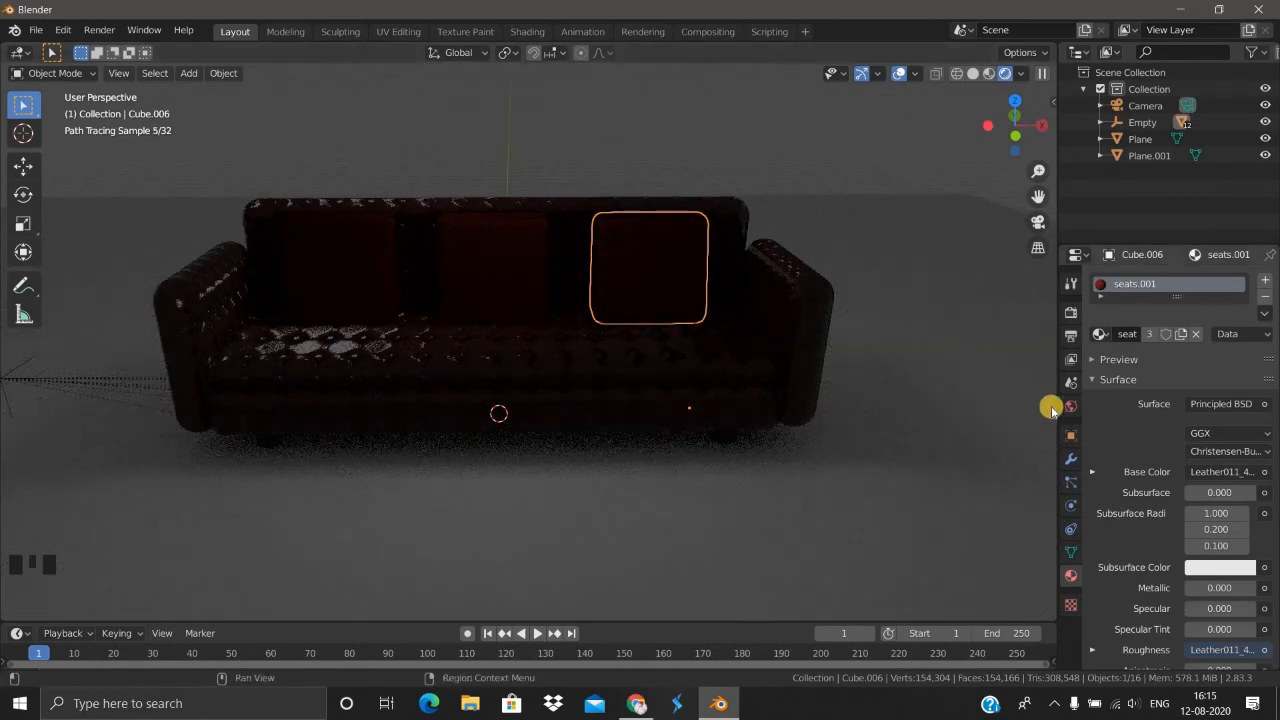
scroll(900, 418, down, 2)
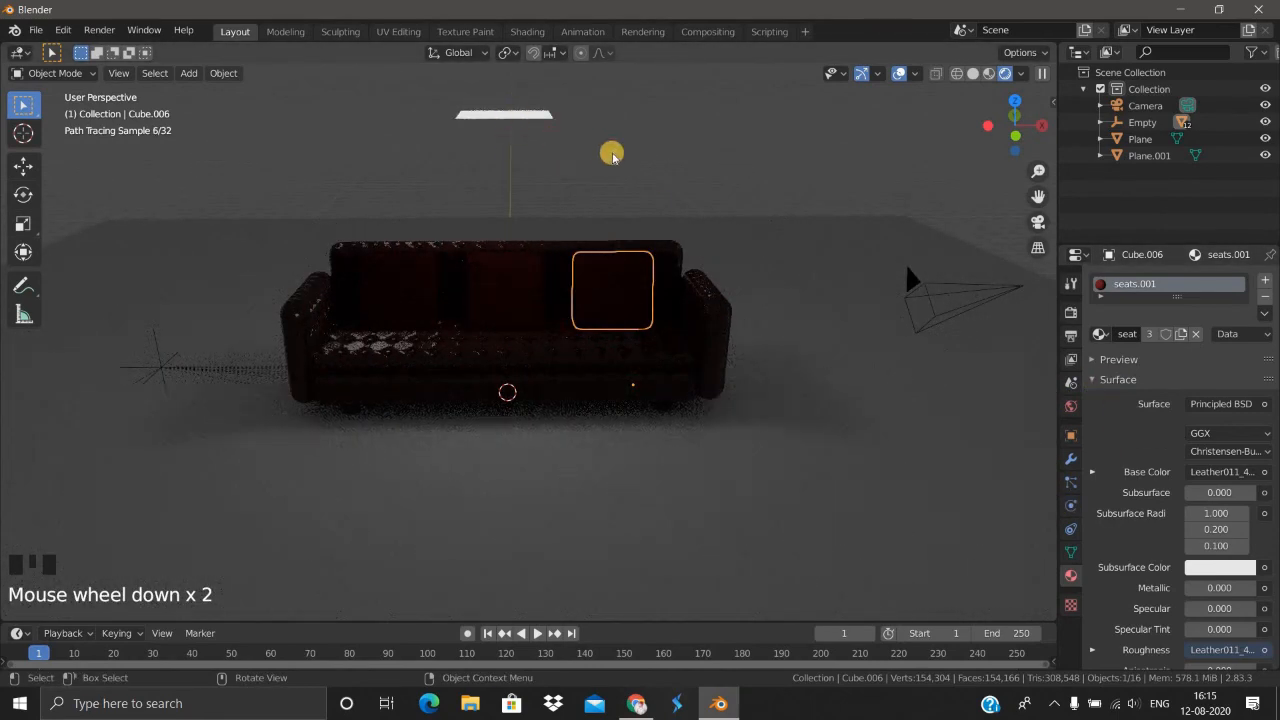
click(502, 120)
key(s)
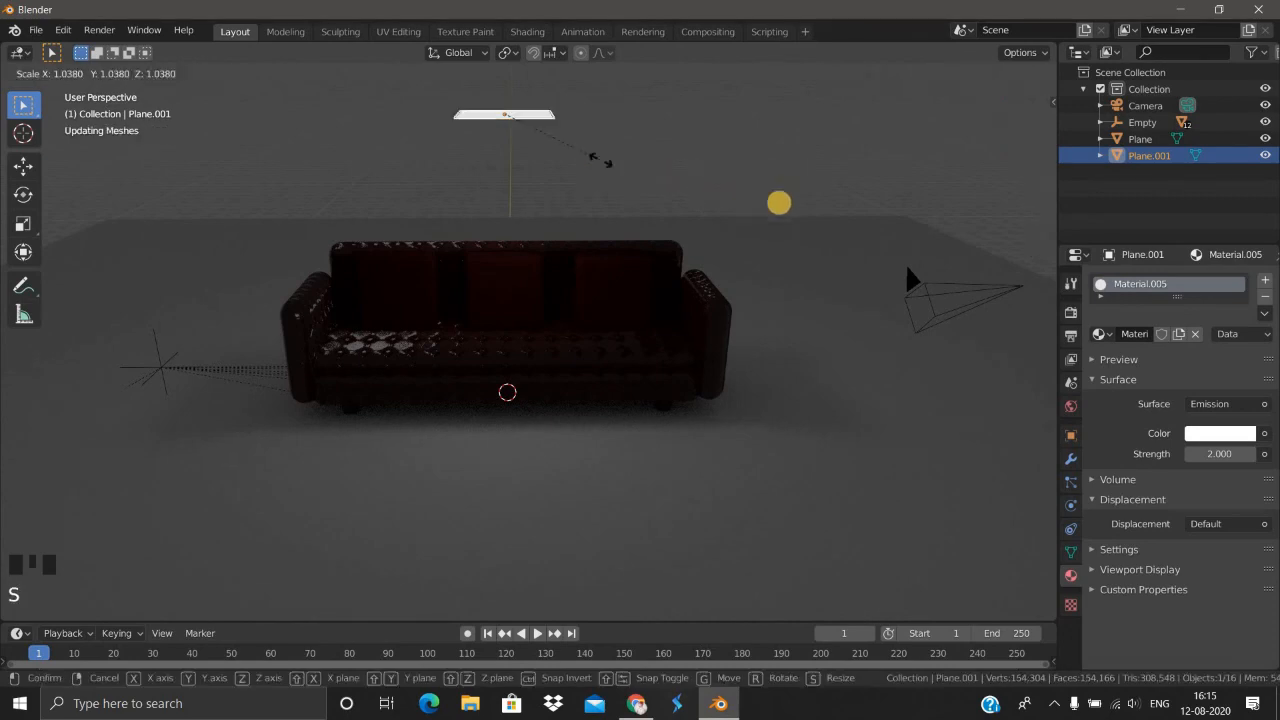
click(940, 263)
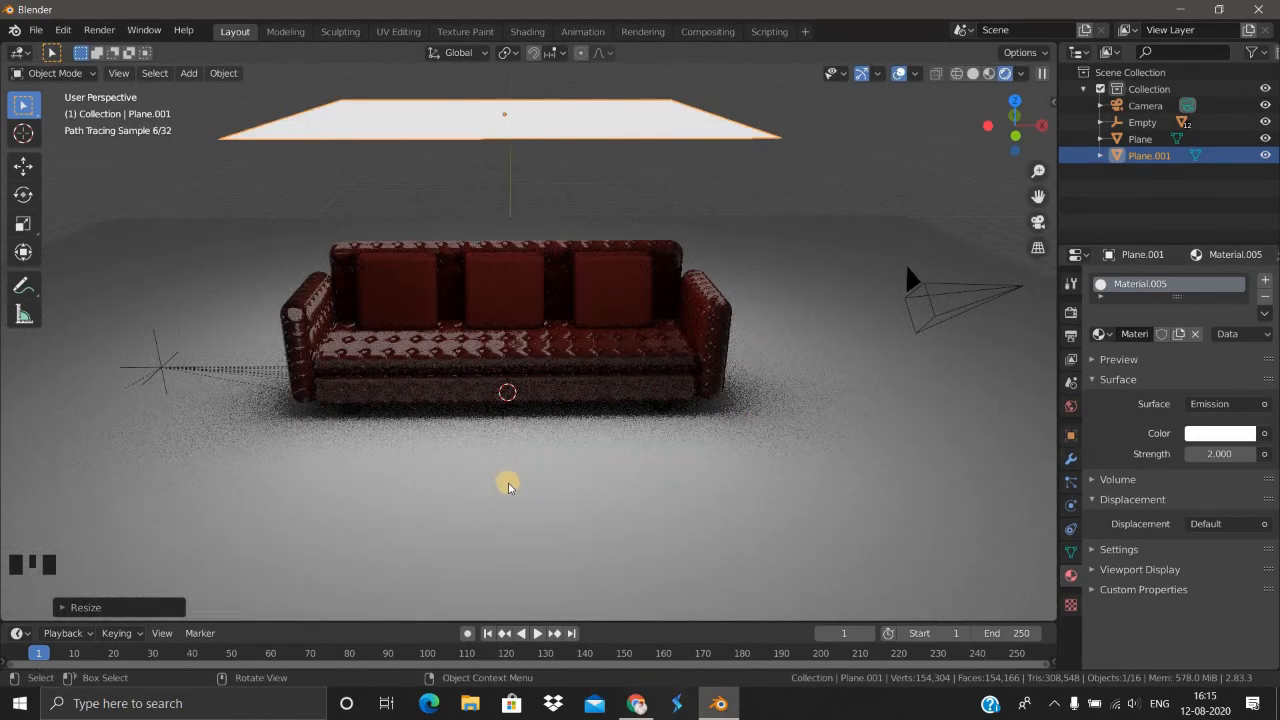
middle_drag(543, 477, 575, 455)
scroll(575, 455, up, 3)
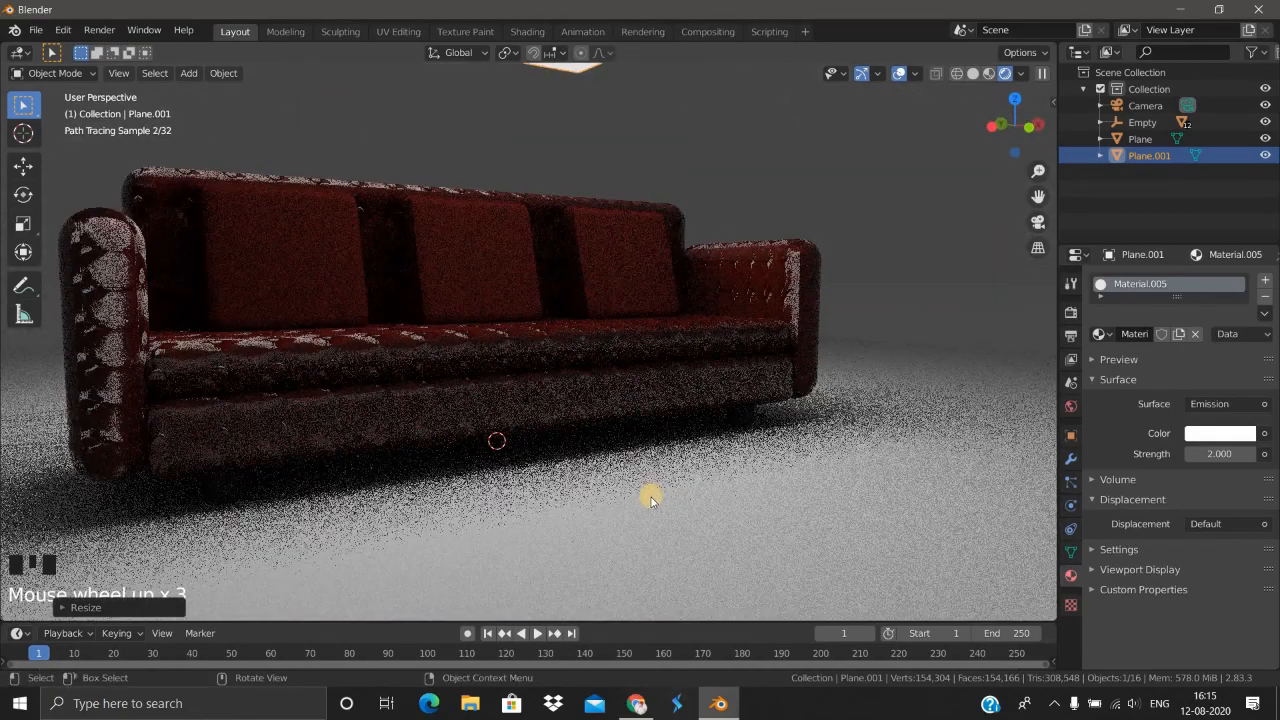
middle_drag(651, 497, 650, 518)
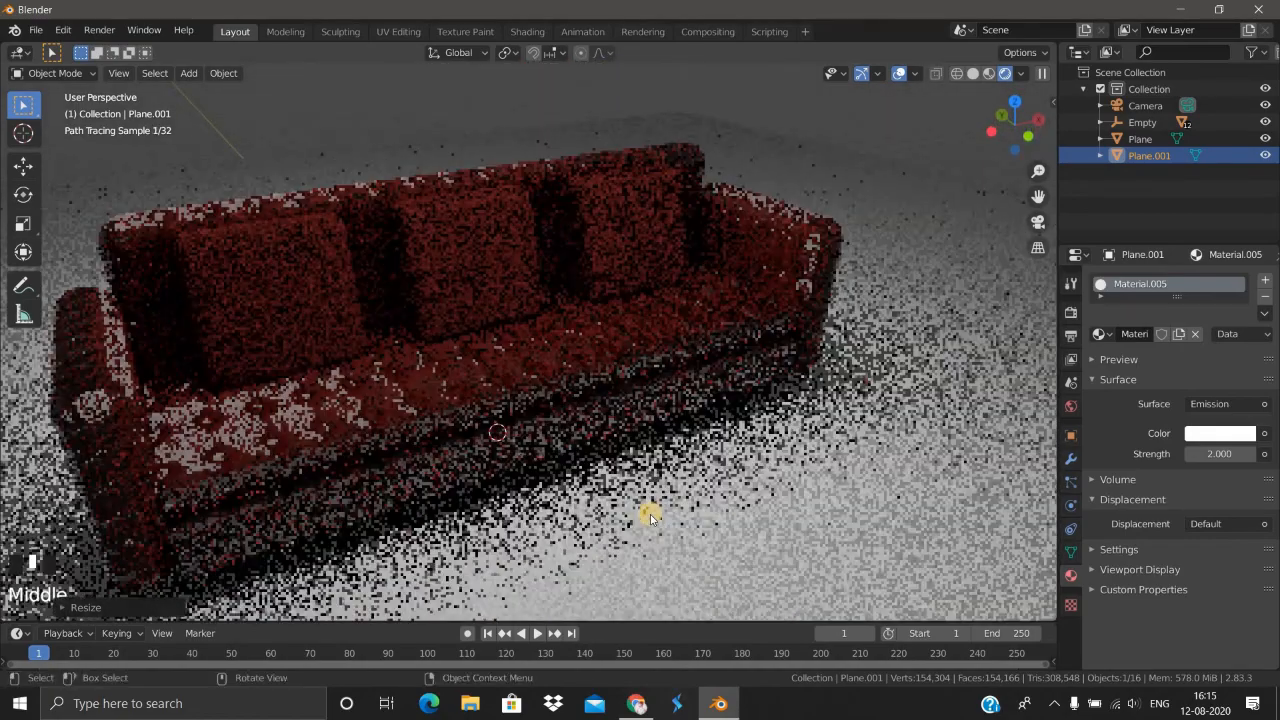